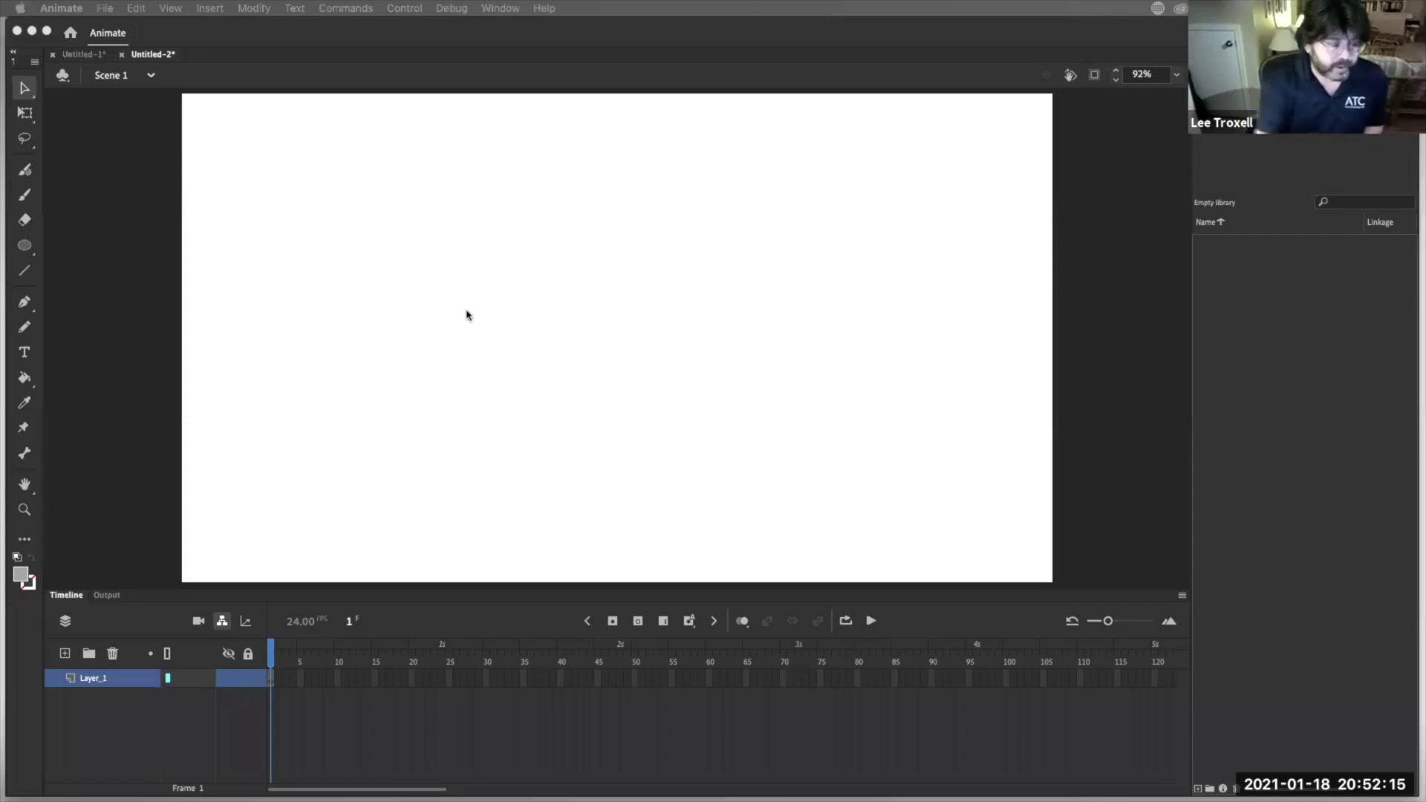
# Import Desert.ai from the Desktop into the library with editable paths, editable text and layers converted to a single Animate layer
pyautogui.click(250, 380)
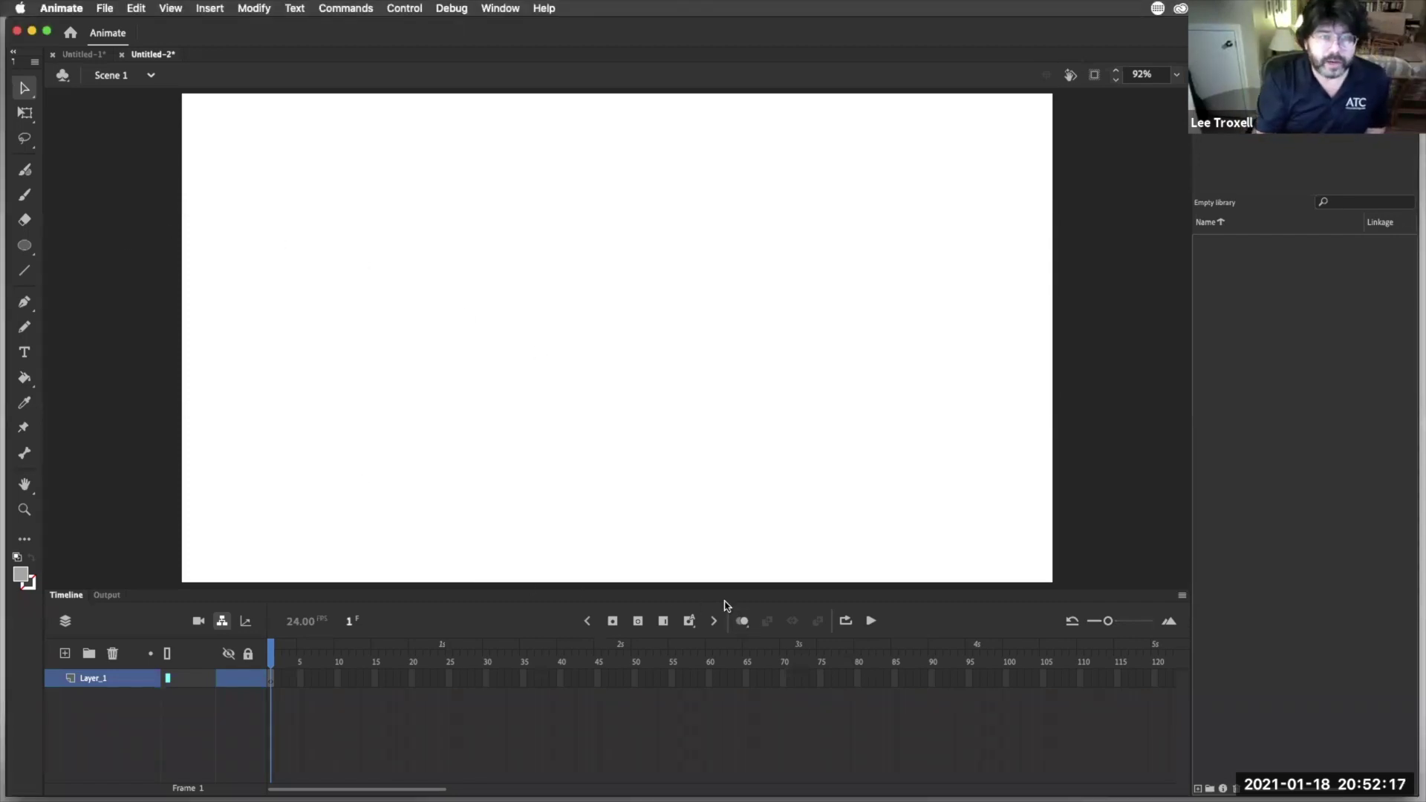
pyautogui.click(104, 9)
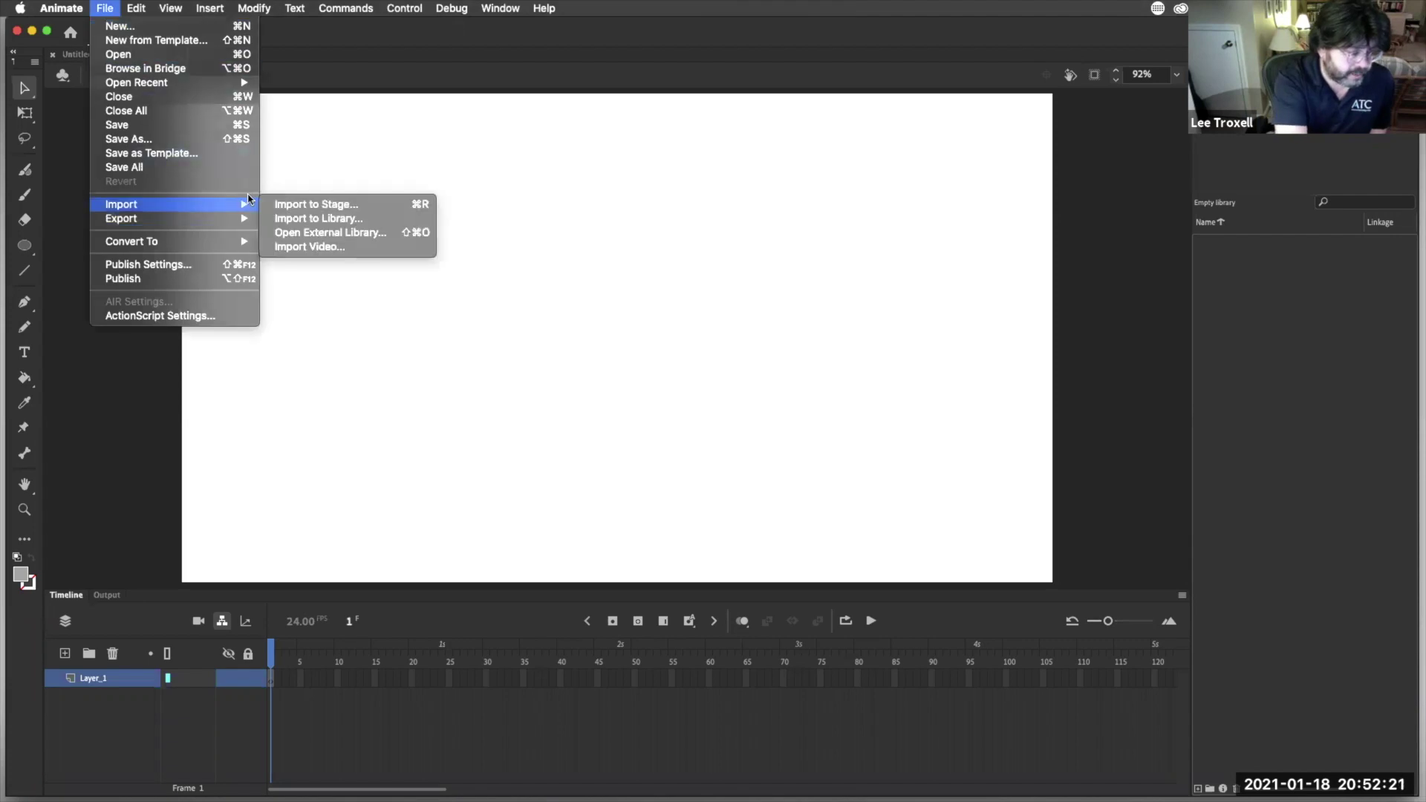
pyautogui.moveTo(248, 204)
pyautogui.click(354, 223)
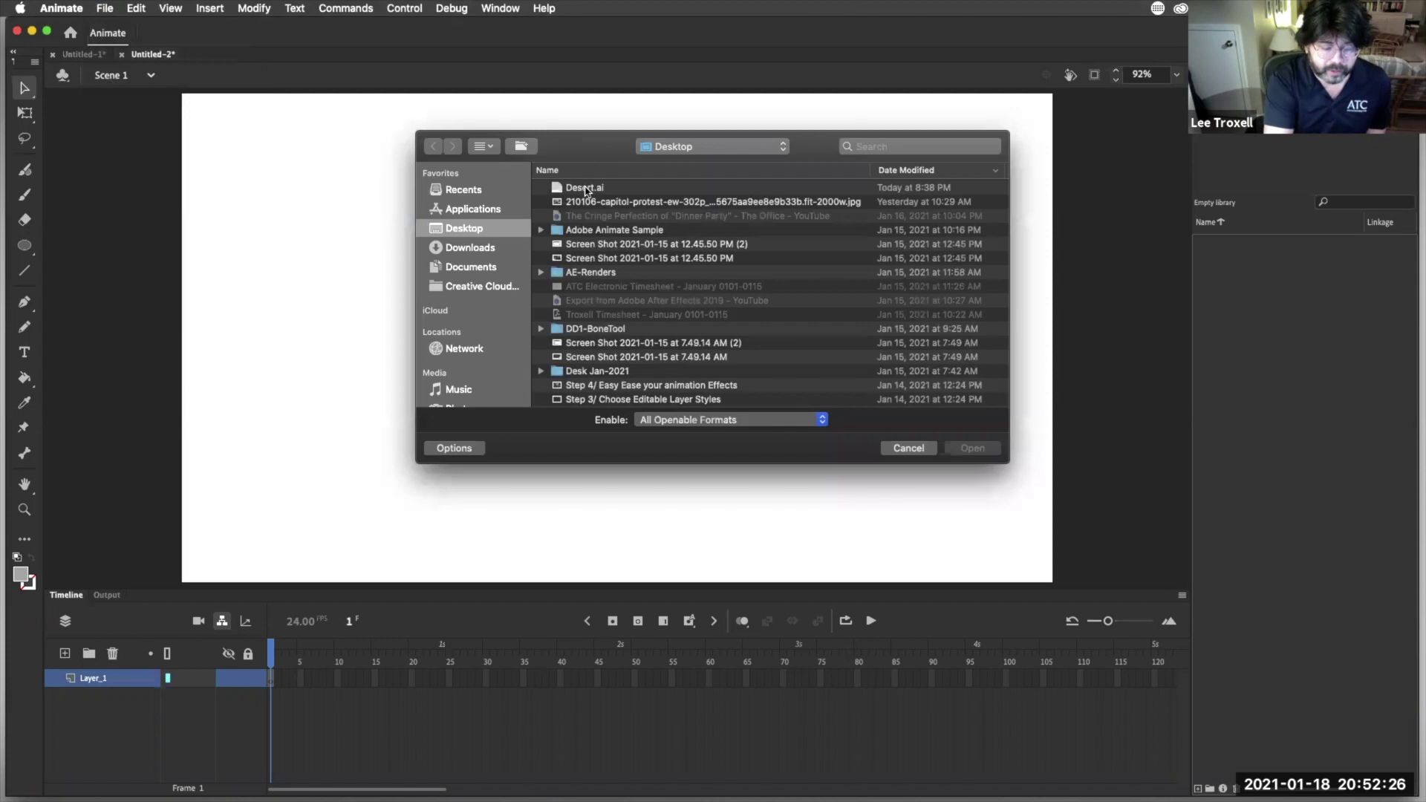
pyautogui.click(593, 189)
pyautogui.click(972, 448)
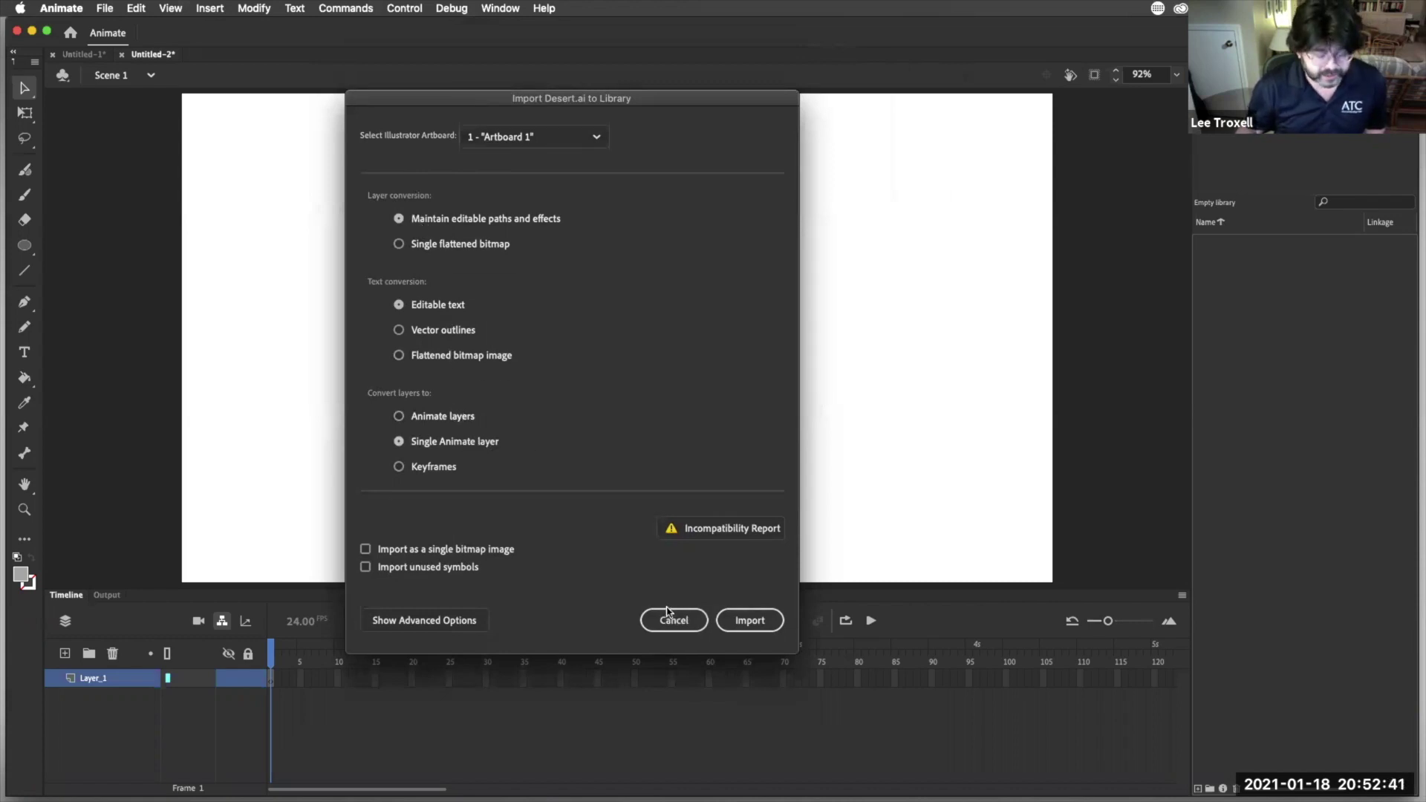
pyautogui.click(761, 623)
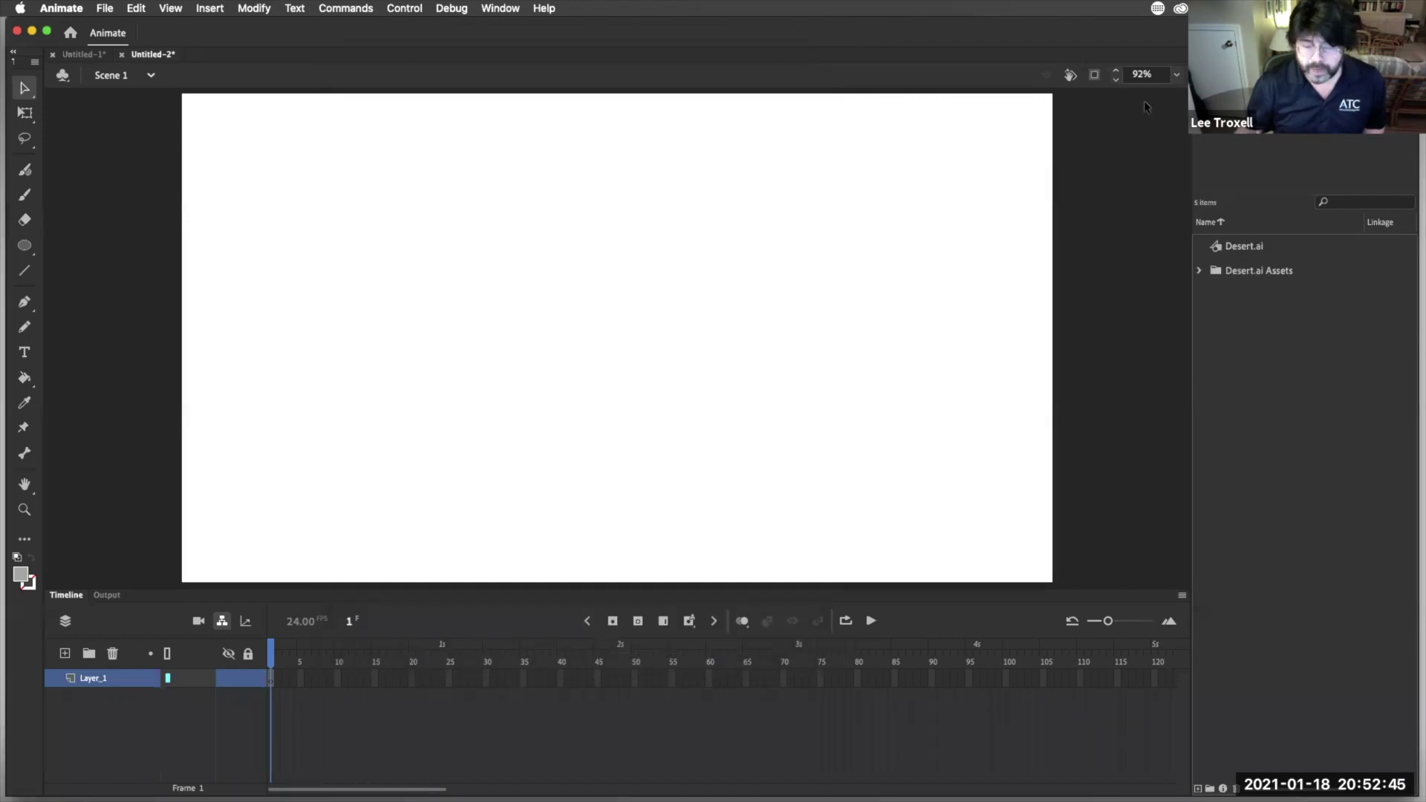
# Place the Desert.ai graphic on the stage as a full backdrop and nudge it slightly left to align it
pyautogui.click(1238, 255)
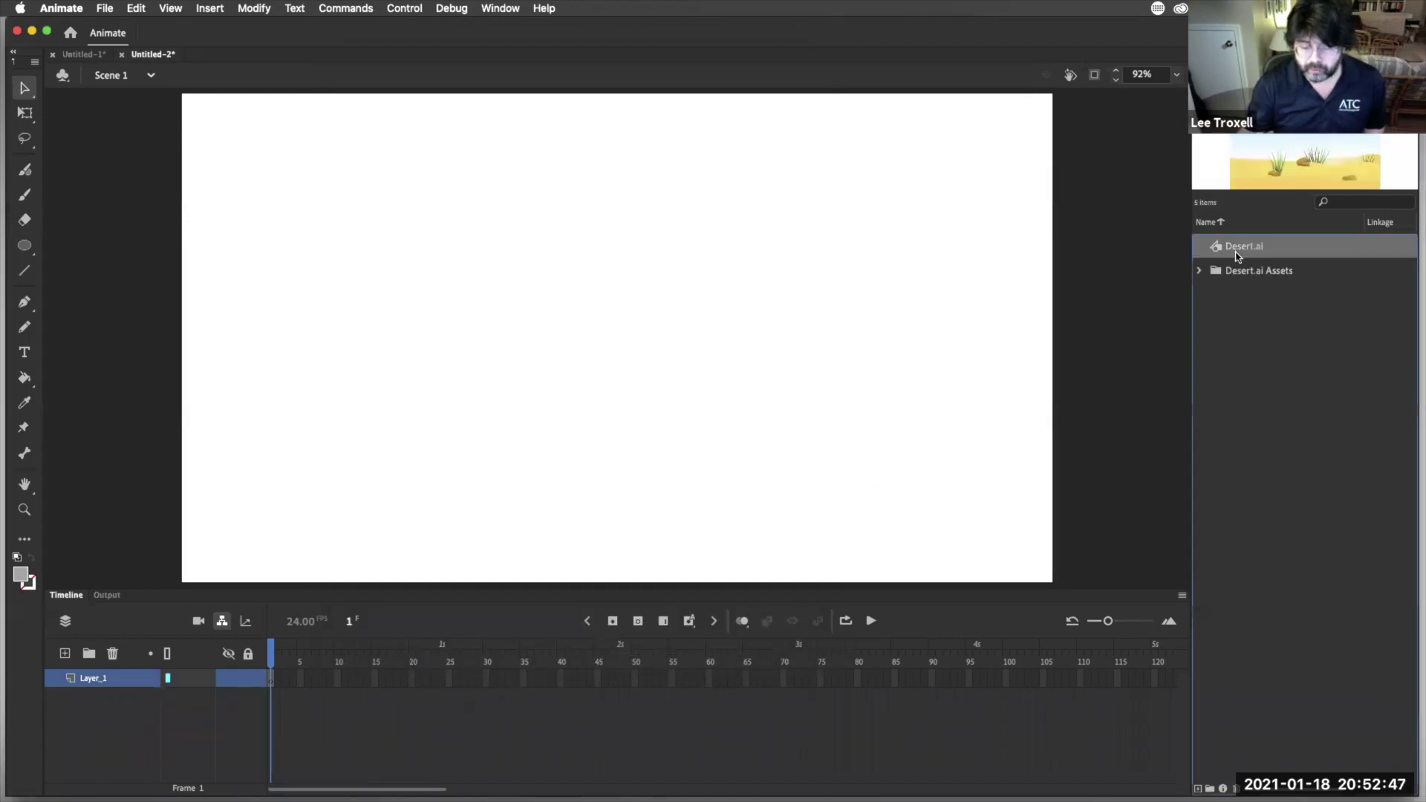
pyautogui.moveTo(1239, 248); pyautogui.dragTo(478, 274)
pyautogui.moveTo(534, 310)
pyautogui.mouseDown()
pyautogui.moveTo(542, 348)
pyautogui.moveTo(543, 316)
pyautogui.mouseUp()
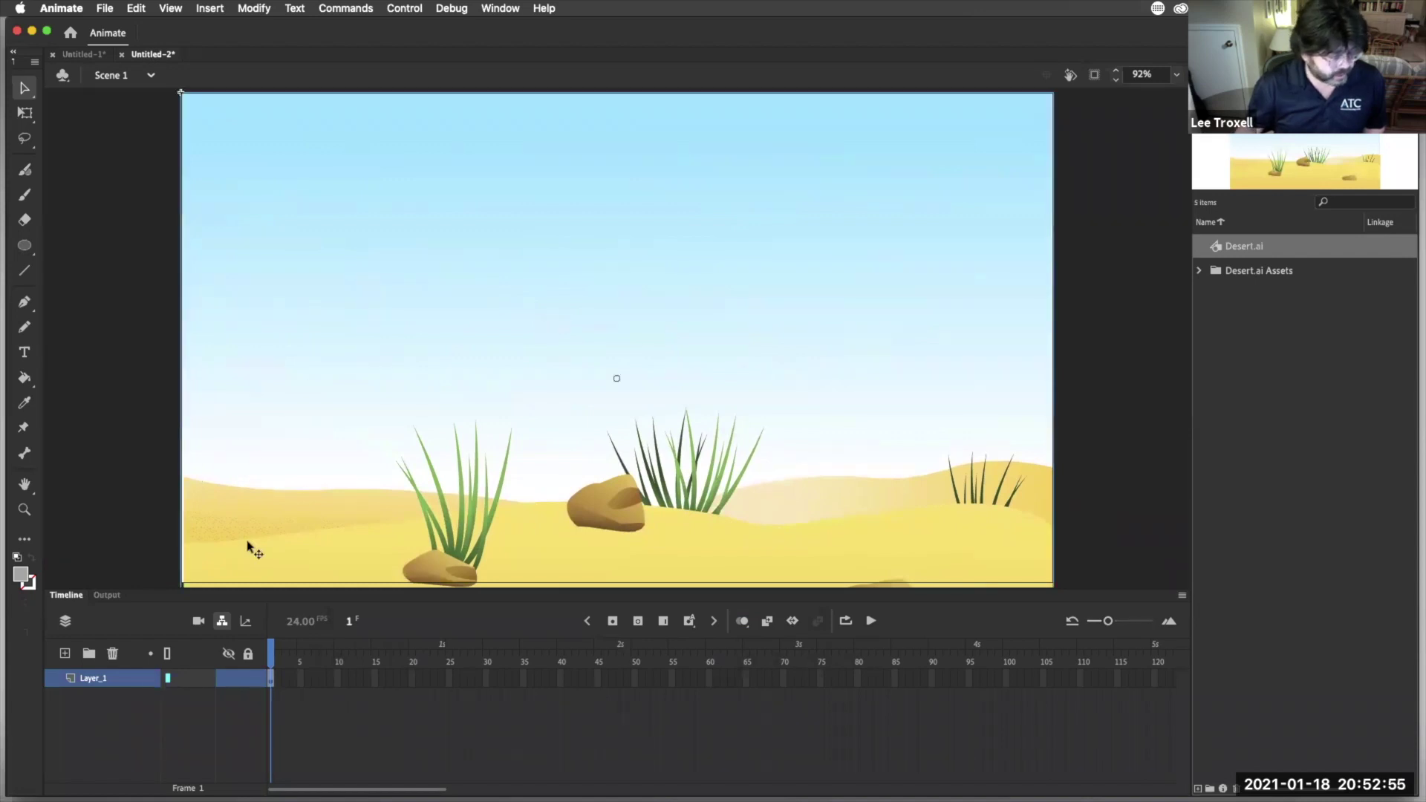
pyautogui.press('Left')
pyautogui.press('Left')
pyautogui.press('Left')
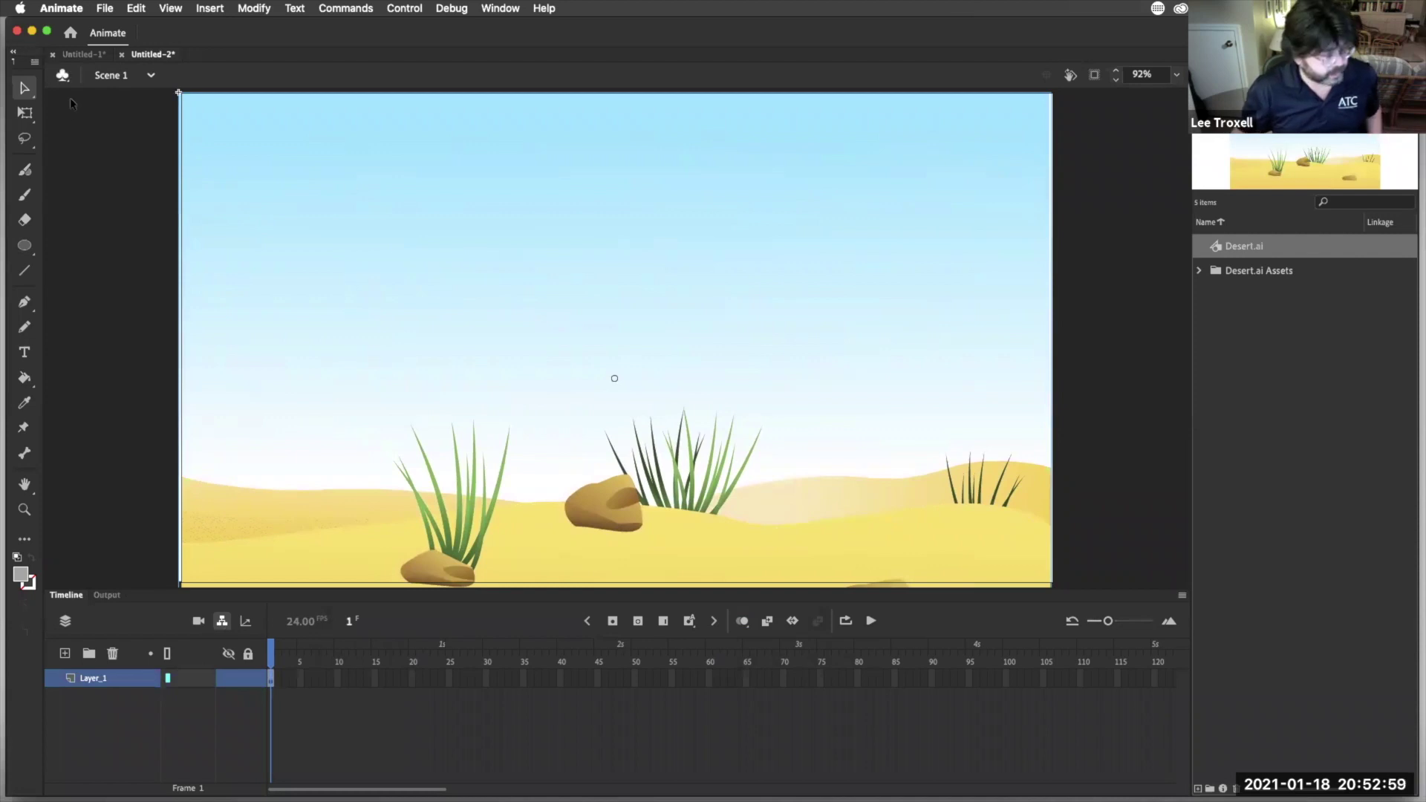
# Widen the desert backdrop slightly with Free Transform and nudge it back right over the stage
pyautogui.click(25, 113)
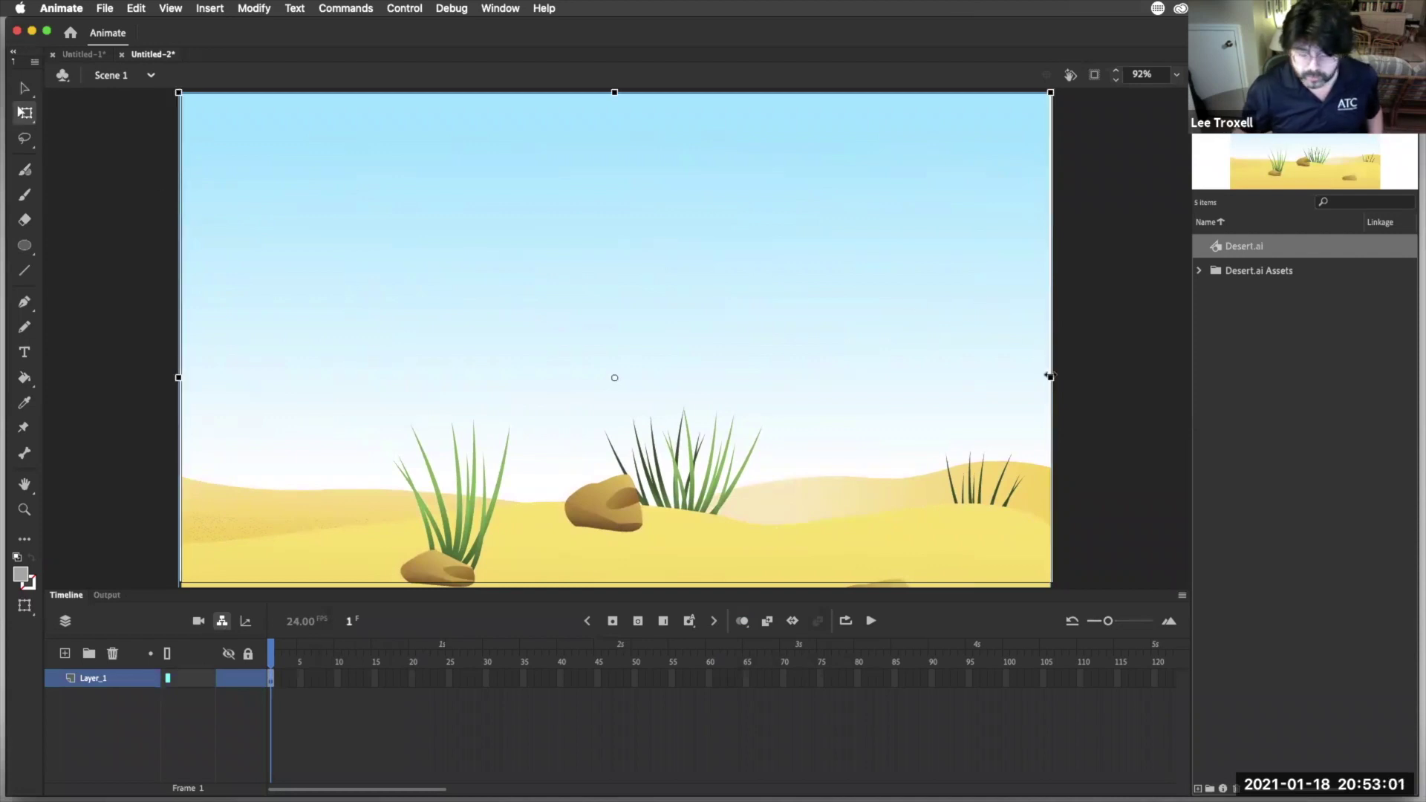
pyautogui.moveTo(1049, 377); pyautogui.dragTo(1054, 377)
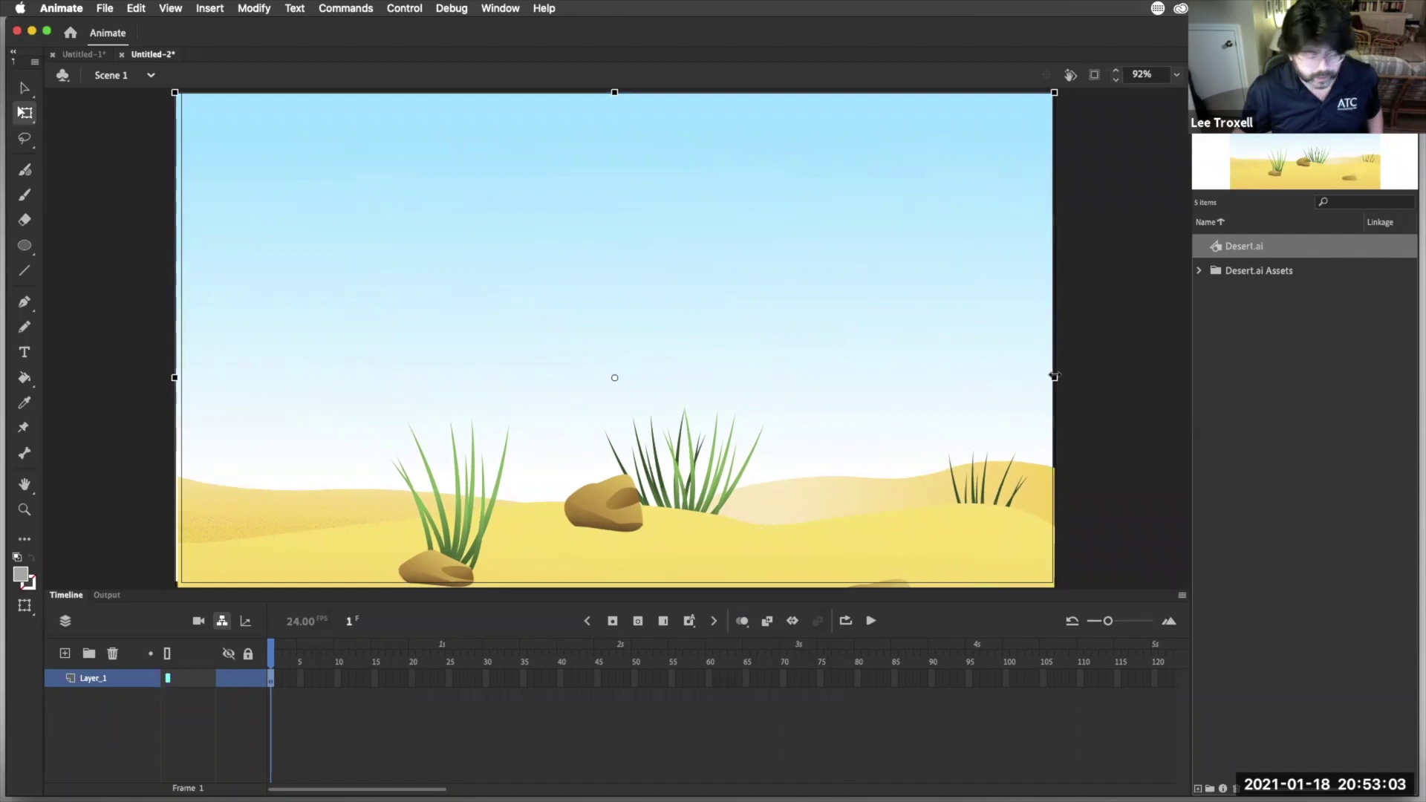
pyautogui.click(24, 88)
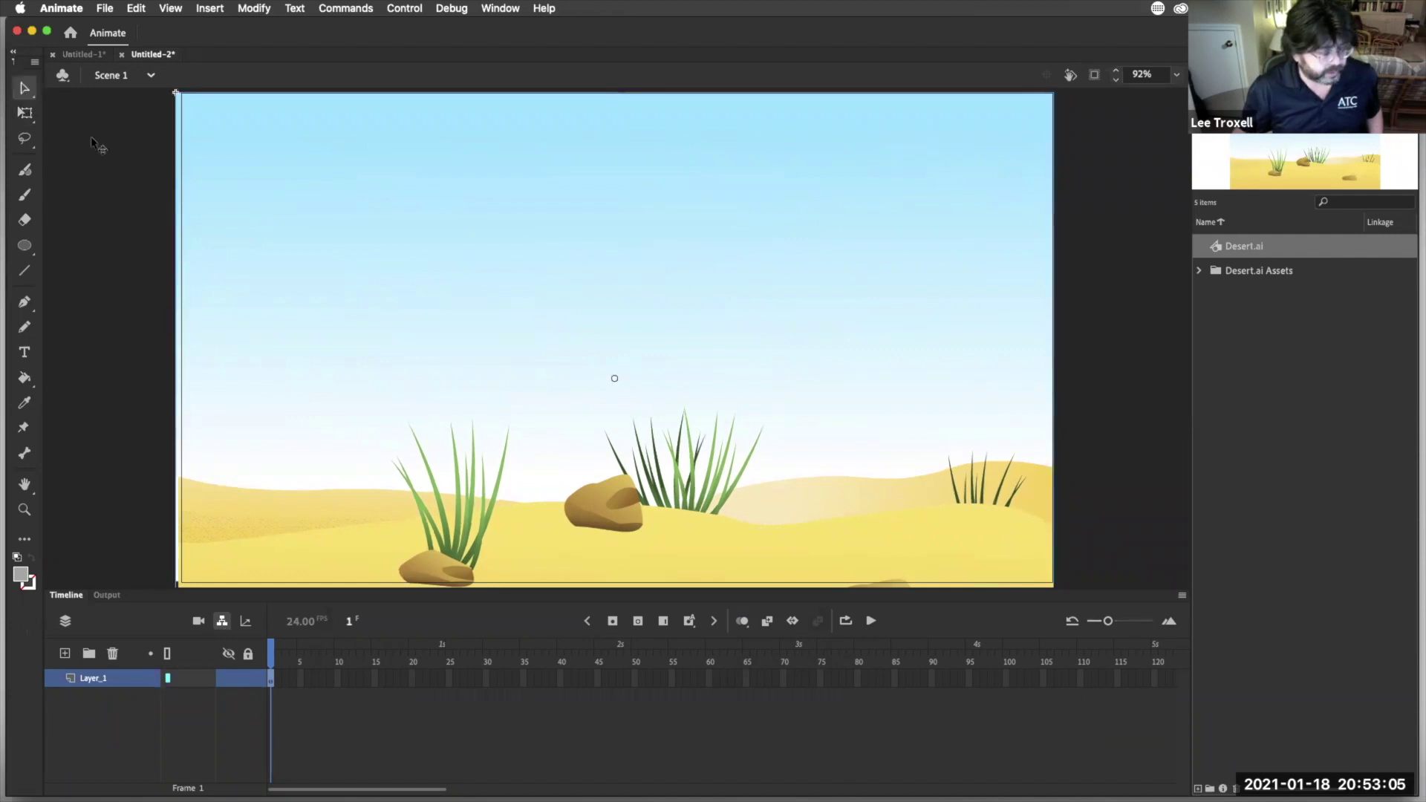
pyautogui.press('Right')
pyautogui.press('Right')
pyautogui.press('Right')
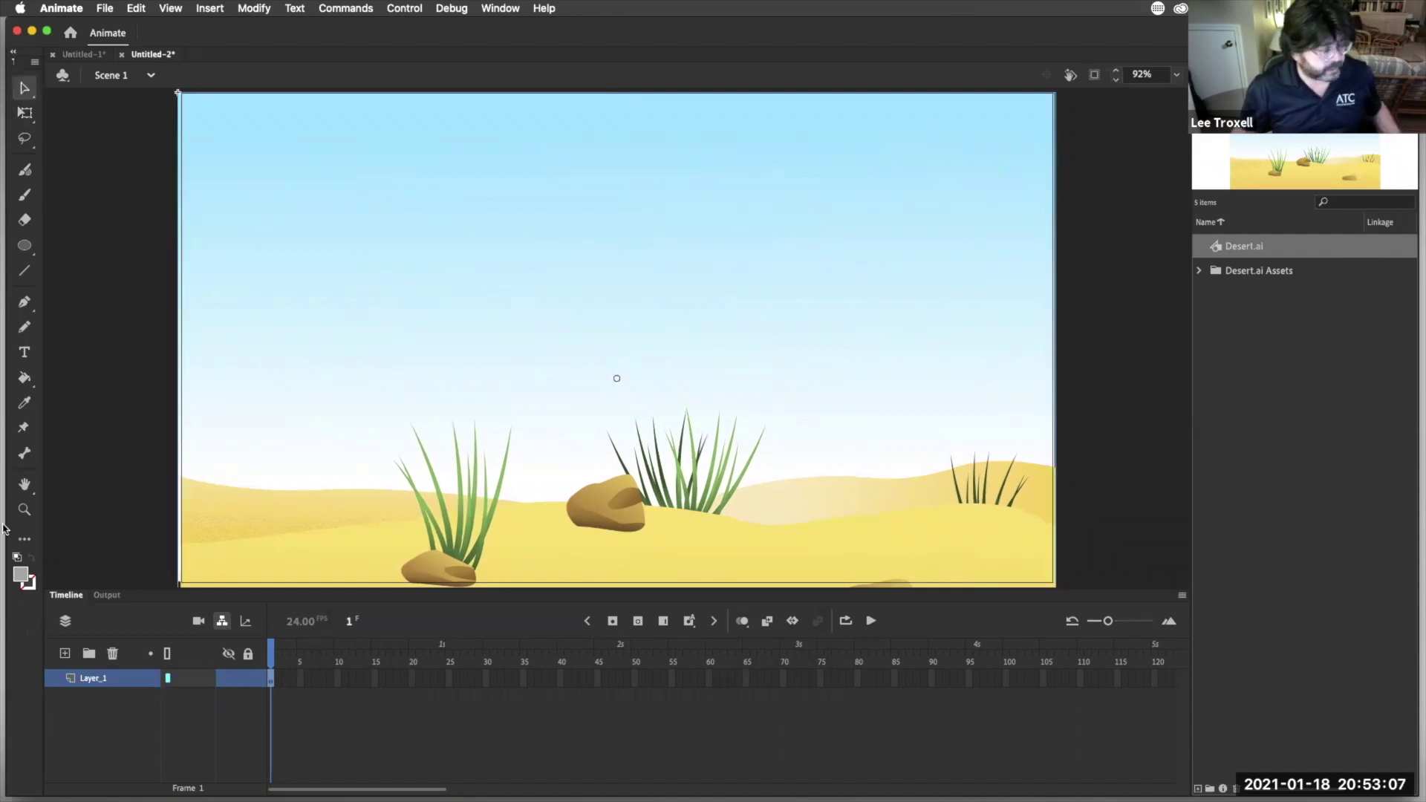
# Lock Layer_1 and paint a tall, rounded, closed cactus outline with the brush on a new layer above it
pyautogui.click(249, 678)
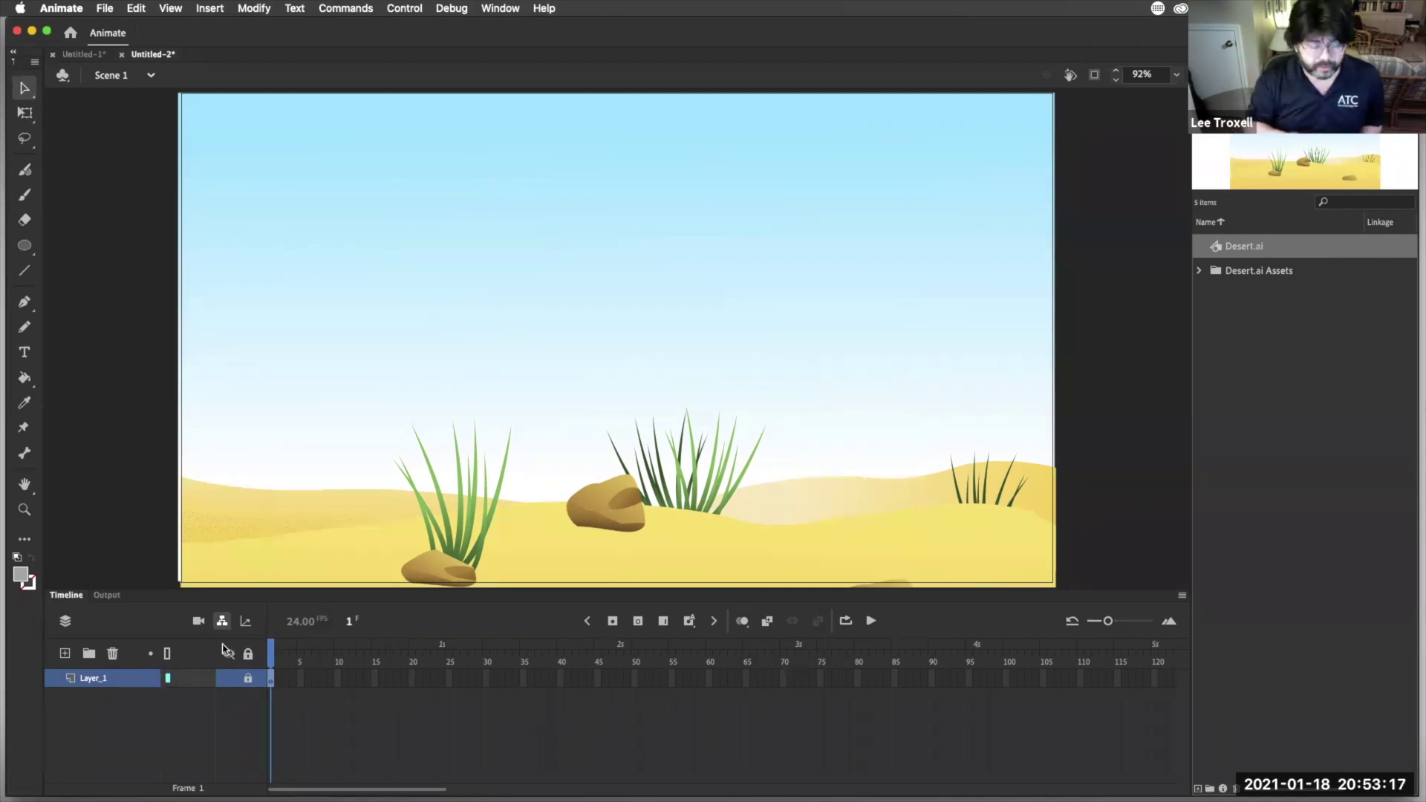
pyautogui.click(25, 195)
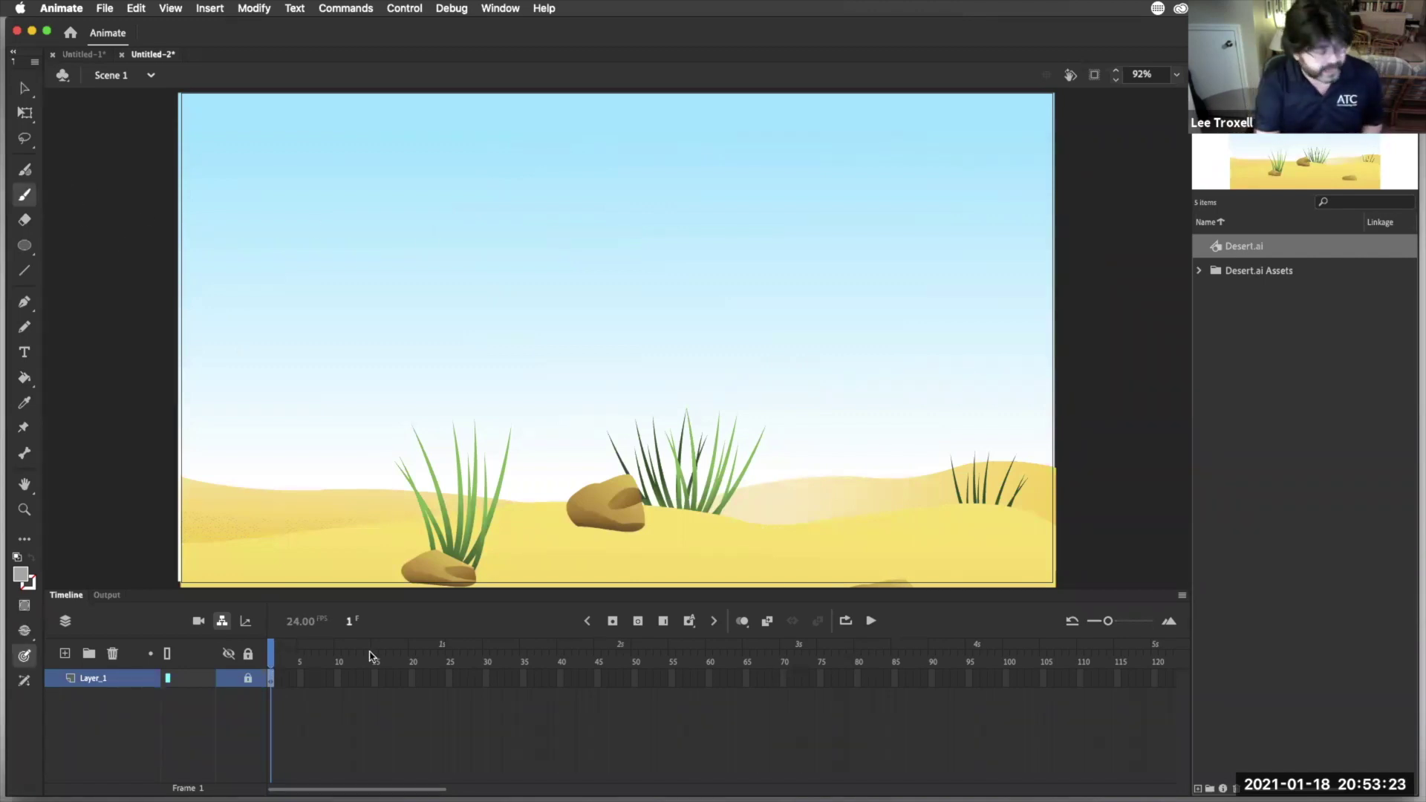
pyautogui.click(65, 652)
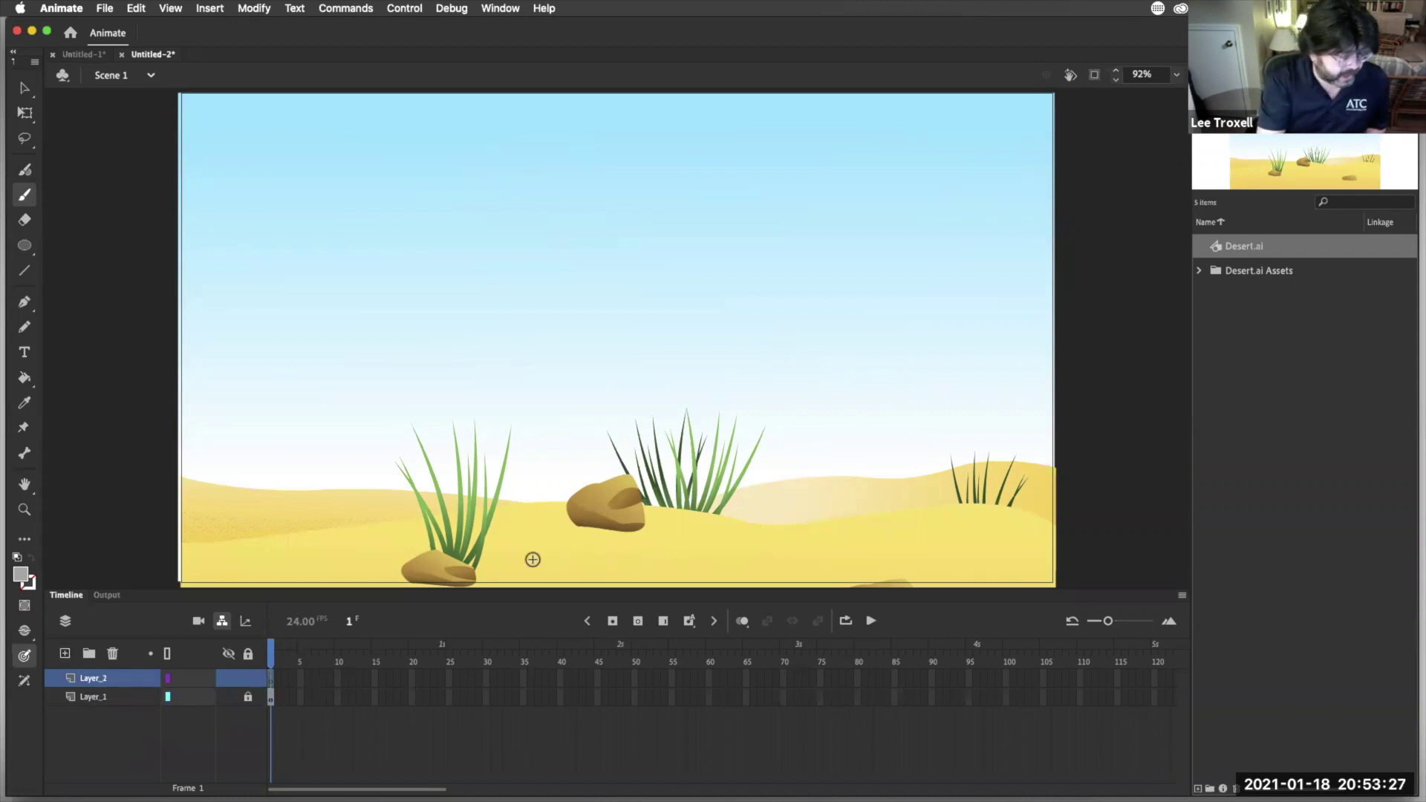
pyautogui.moveTo(538, 562)
pyautogui.mouseDown()
pyautogui.moveTo(518, 321)
pyautogui.moveTo(549, 263)
pyautogui.moveTo(587, 250)
pyautogui.moveTo(620, 342)
pyautogui.moveTo(623, 537)
pyautogui.moveTo(620, 564)
pyautogui.moveTo(540, 562)
pyautogui.mouseUp()
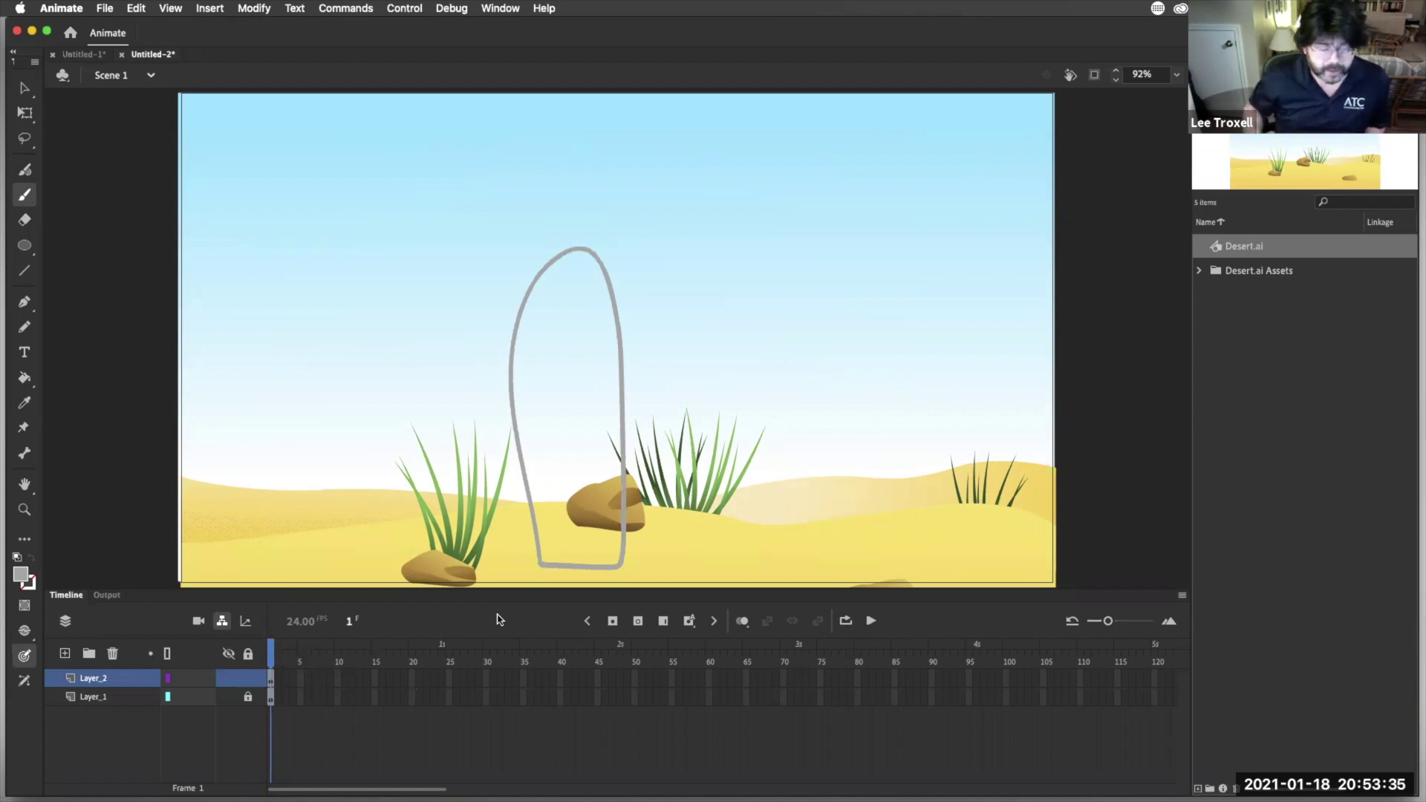
# Select the whole cactus outline and convert it to a Graphic symbol named Cactus
pyautogui.click(27, 89)
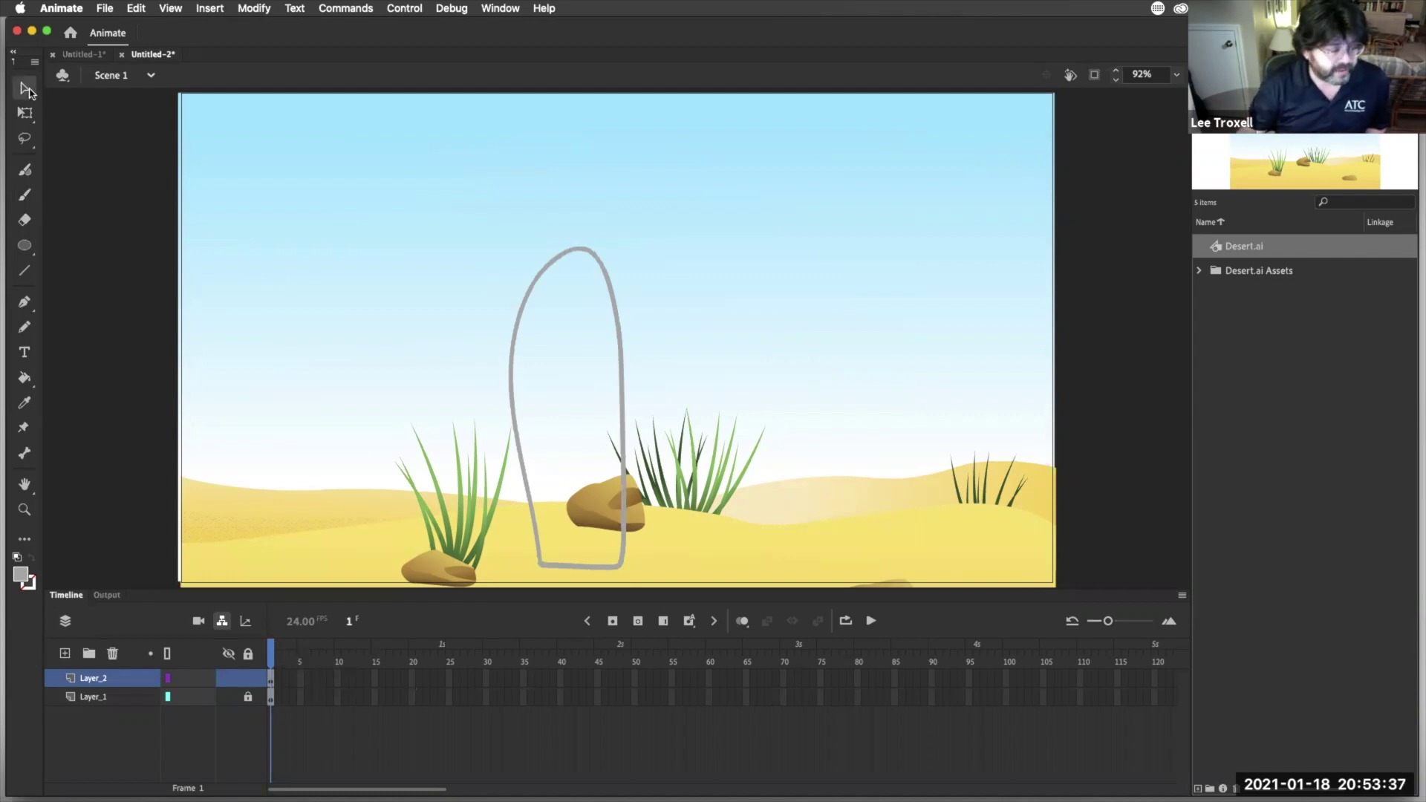
pyautogui.moveTo(448, 182); pyautogui.dragTo(722, 588)
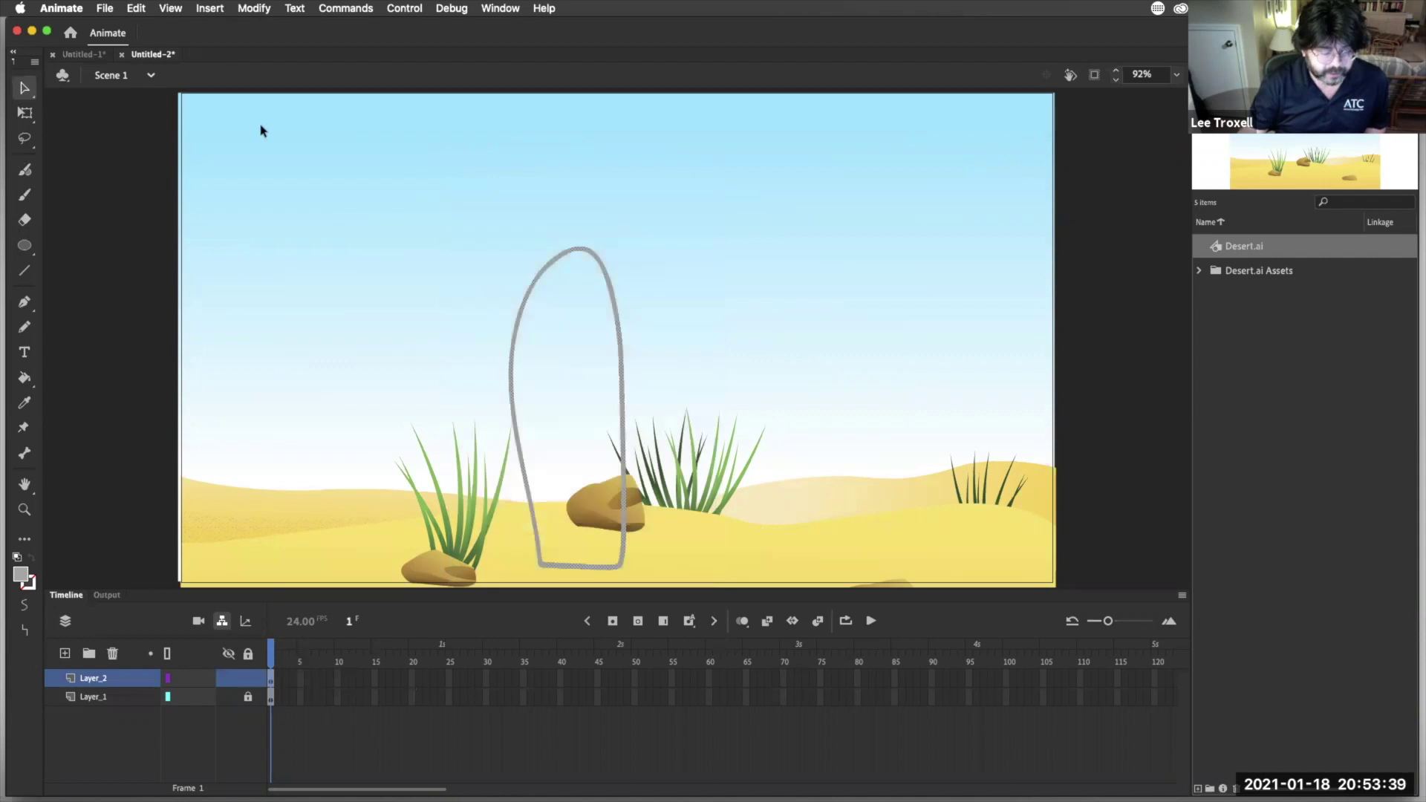
pyautogui.click(248, 697)
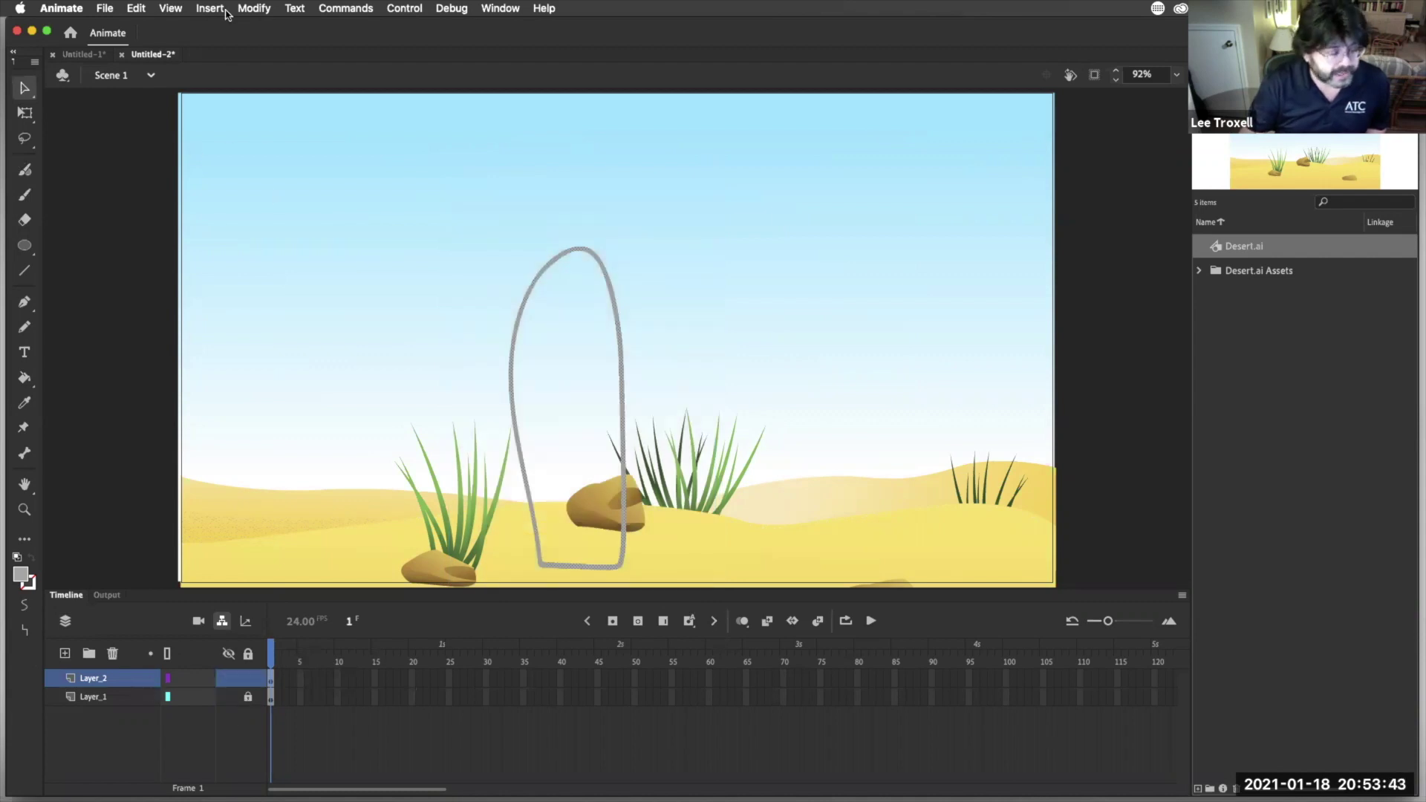
pyautogui.click(255, 9)
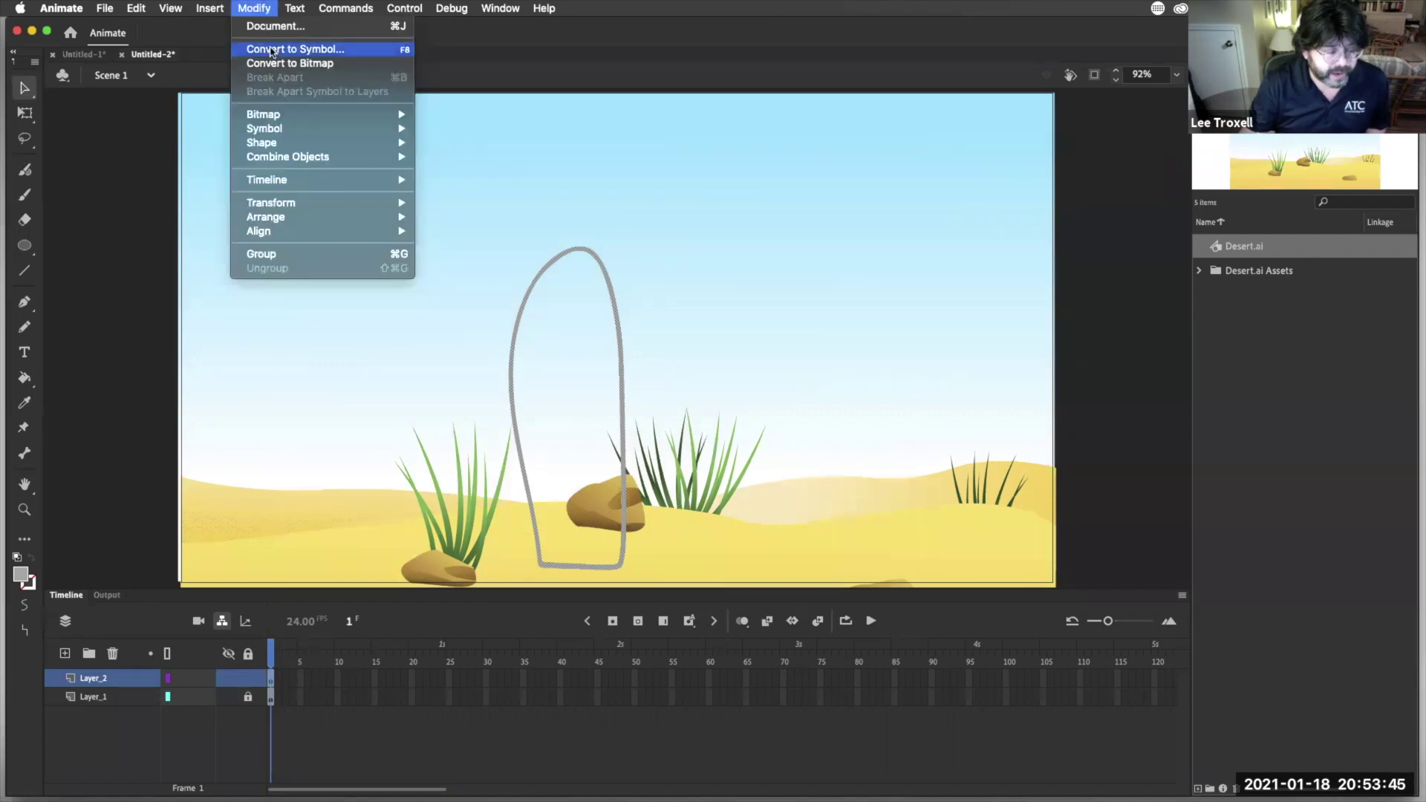
pyautogui.click(271, 50)
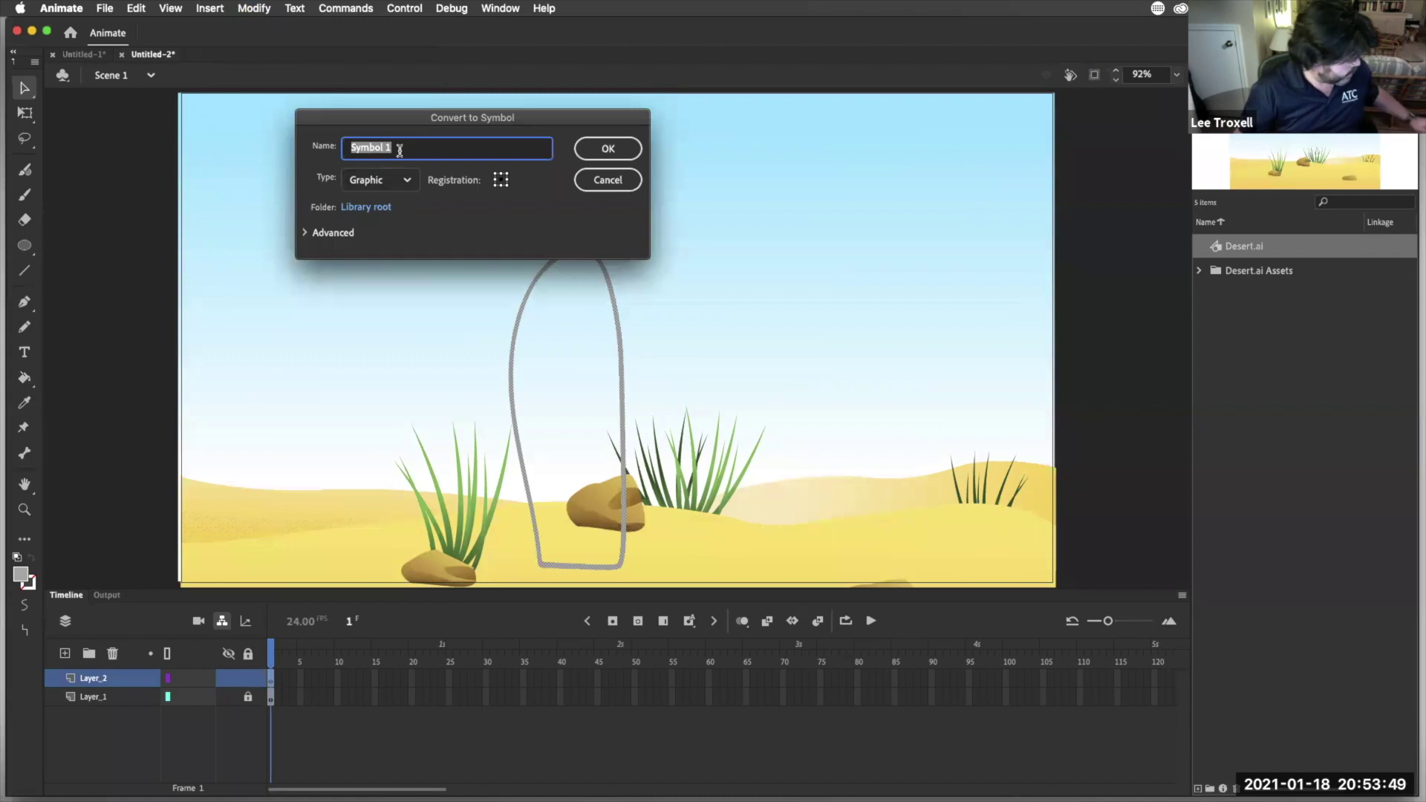
pyautogui.write('Cactus')
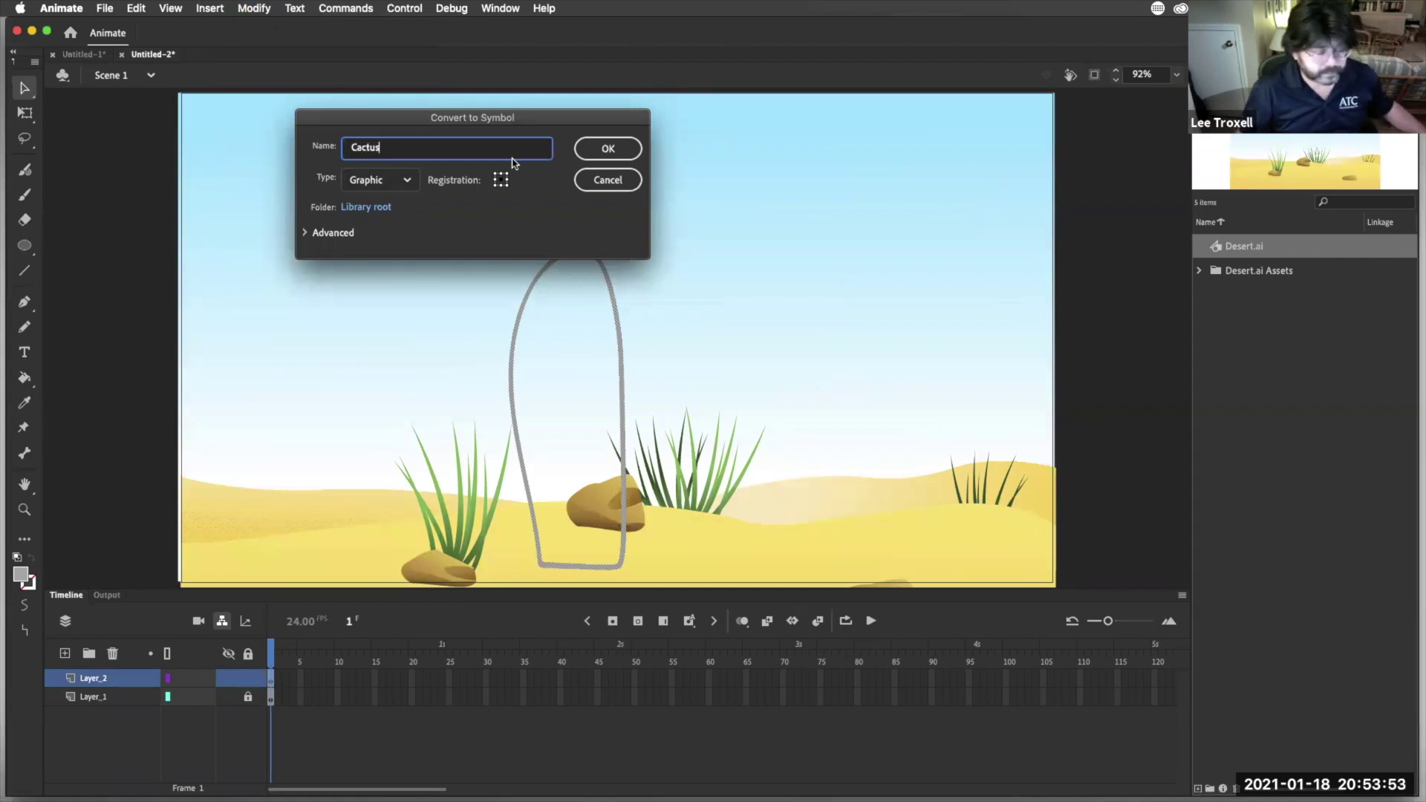
pyautogui.click(607, 149)
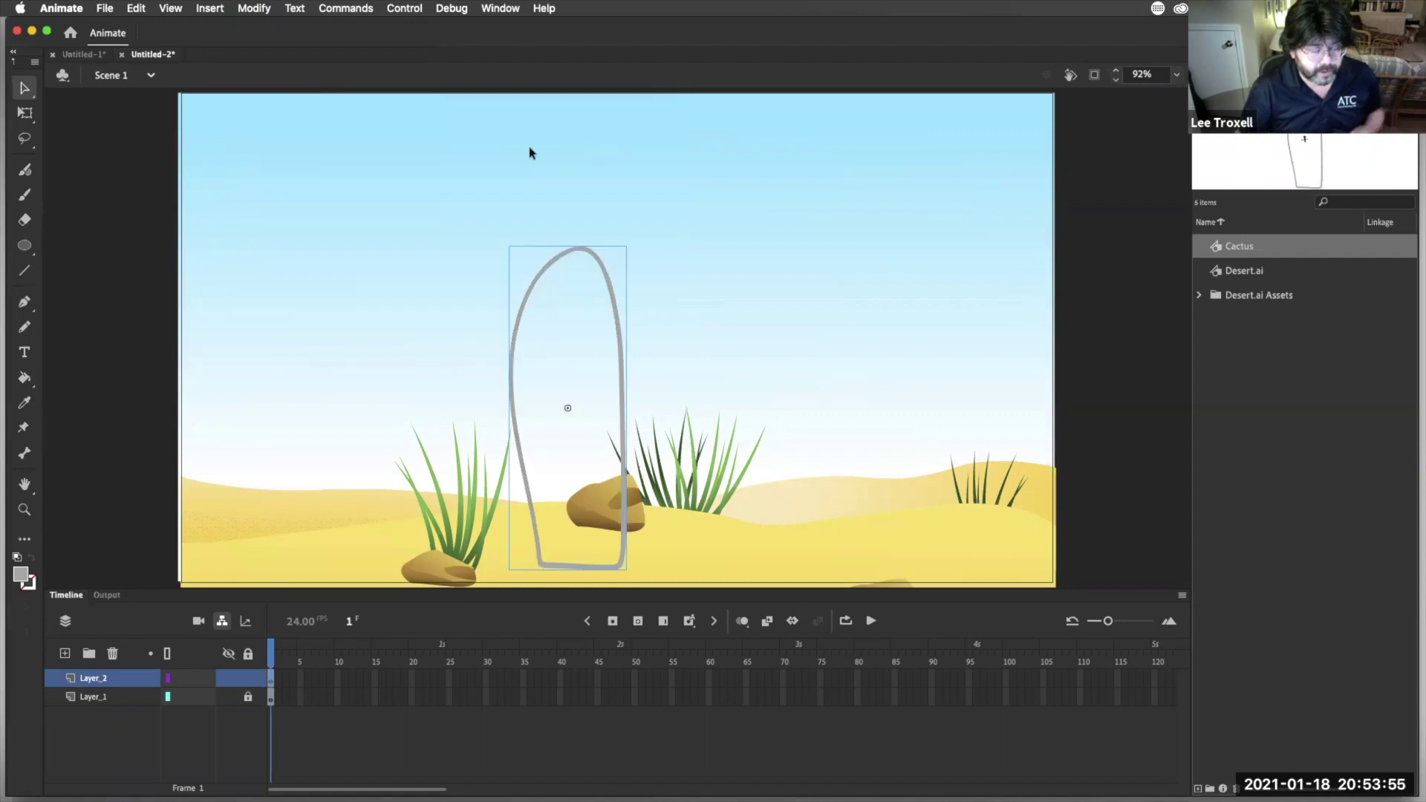
# Open the Cactus symbol for editing and fill its outline with light green 74D174 using the Paint Bucket
pyautogui.doubleClick(1232, 246)
pyautogui.doubleClick(1211, 248)
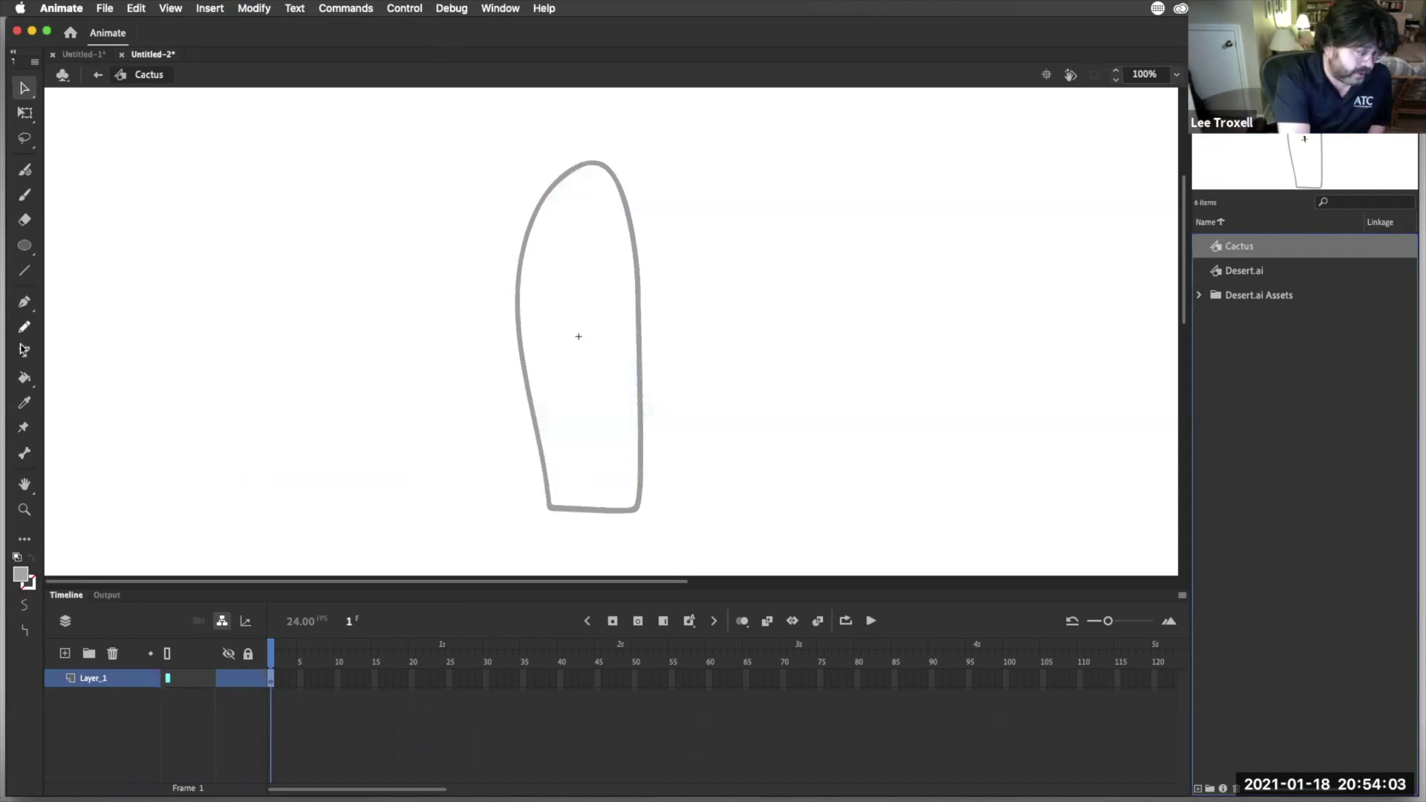
pyautogui.click(32, 380)
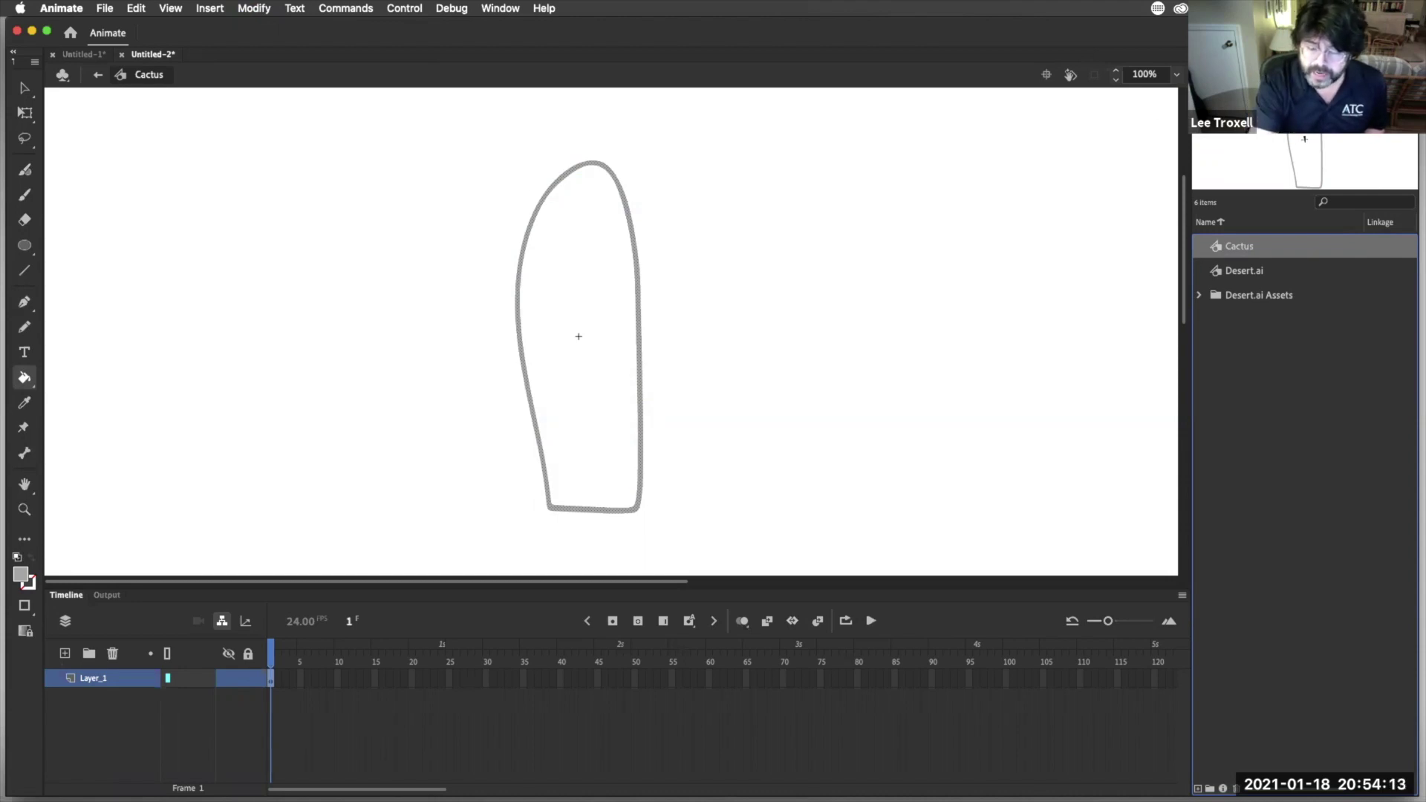
pyautogui.press('super+shift+F9')
pyautogui.moveTo(1233, 139); pyautogui.dragTo(869, 165)
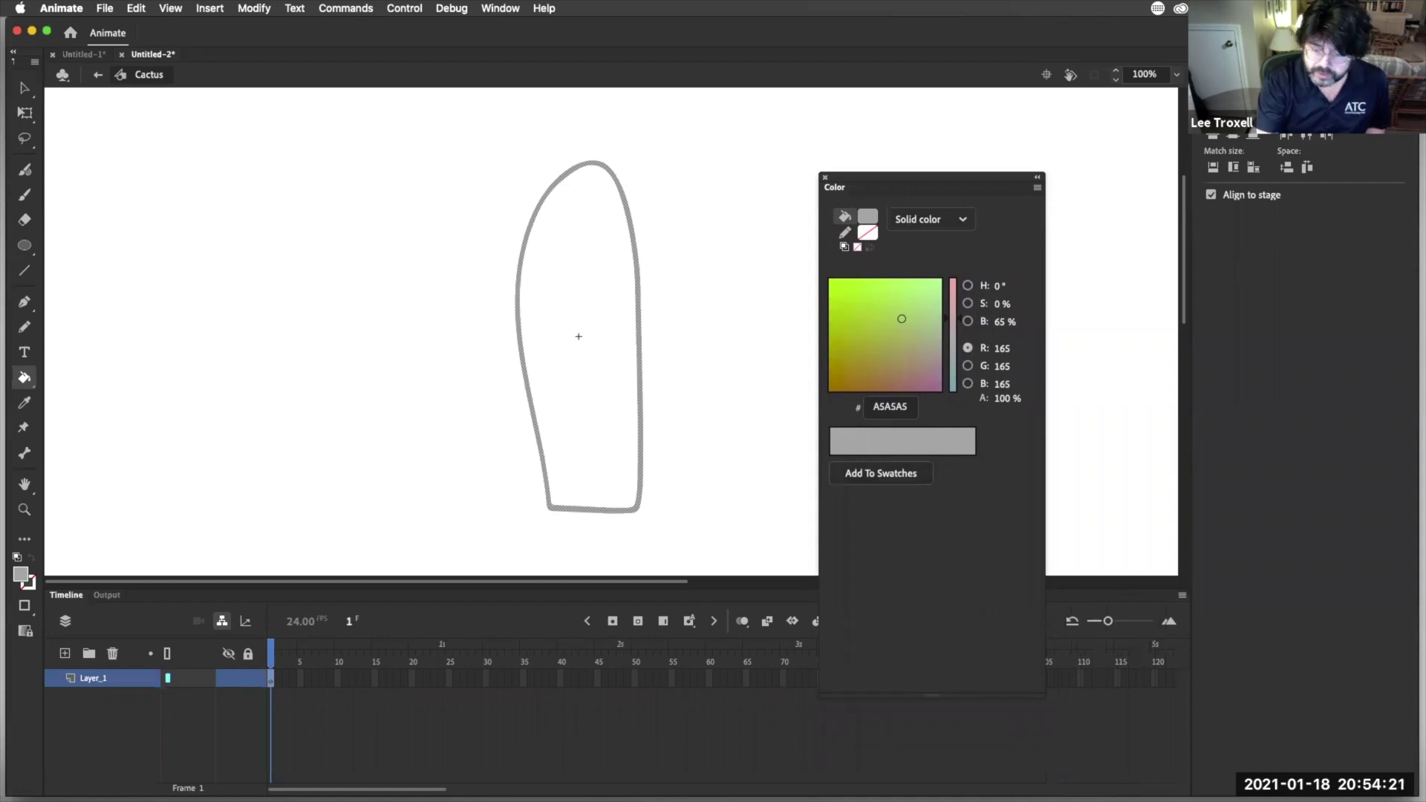
pyautogui.click(23, 575)
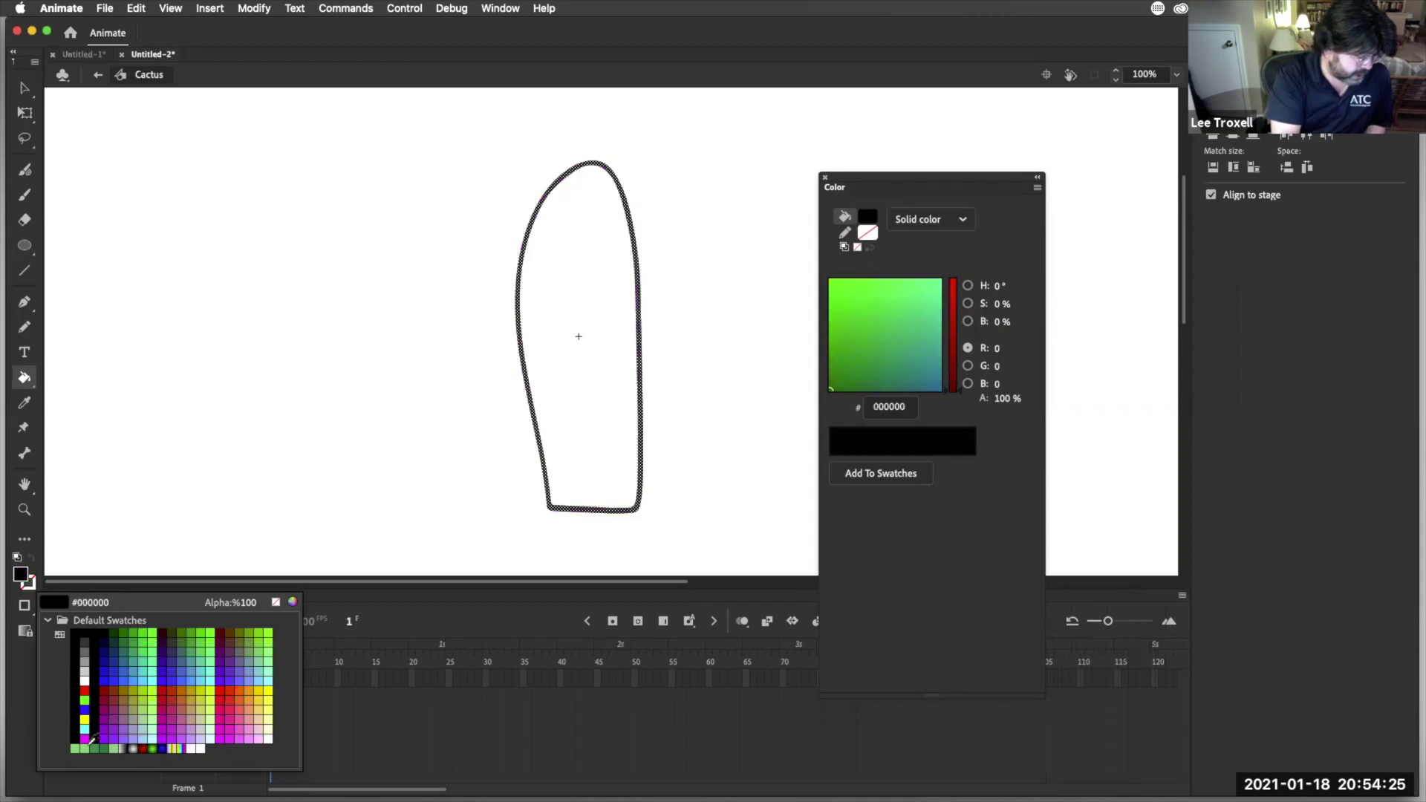
pyautogui.click(86, 746)
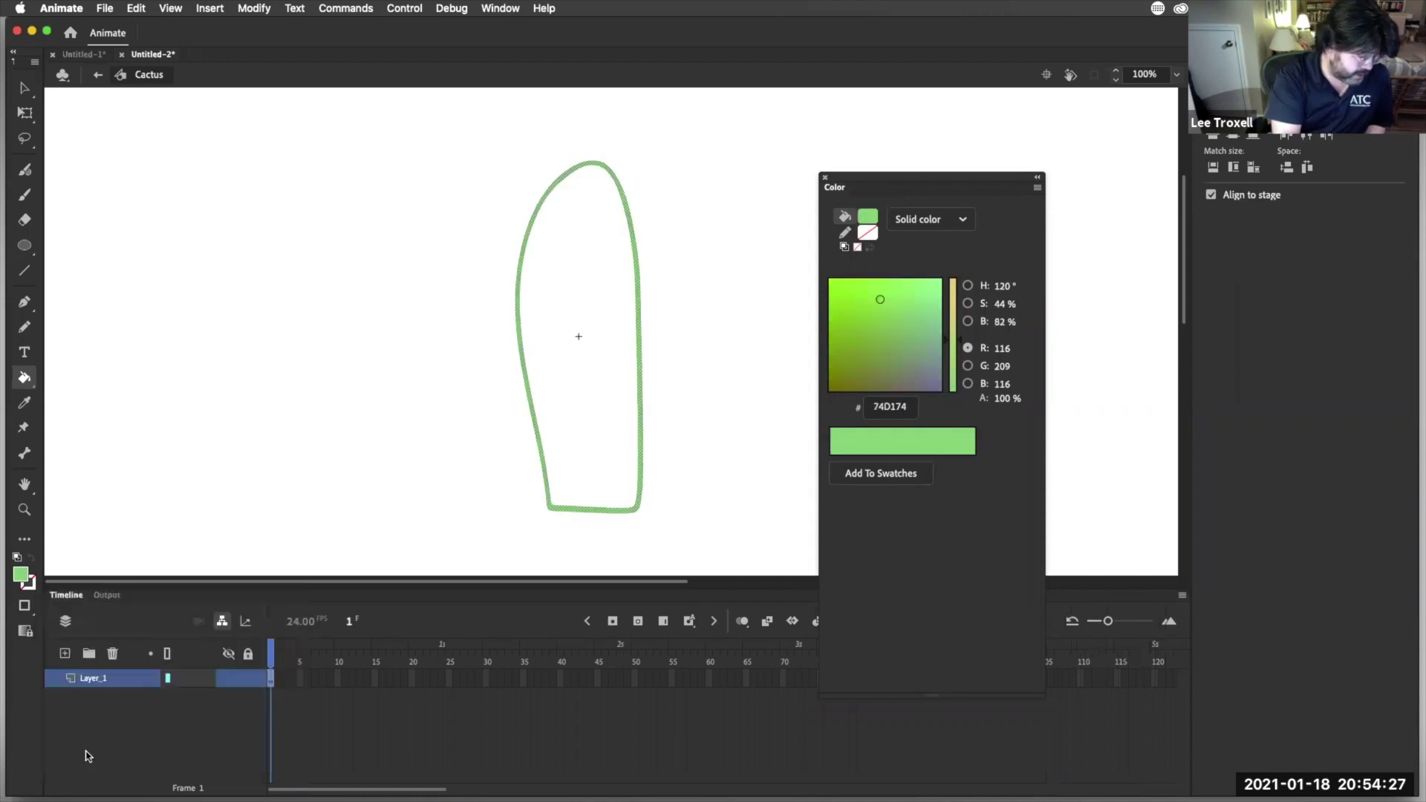
pyautogui.click(568, 458)
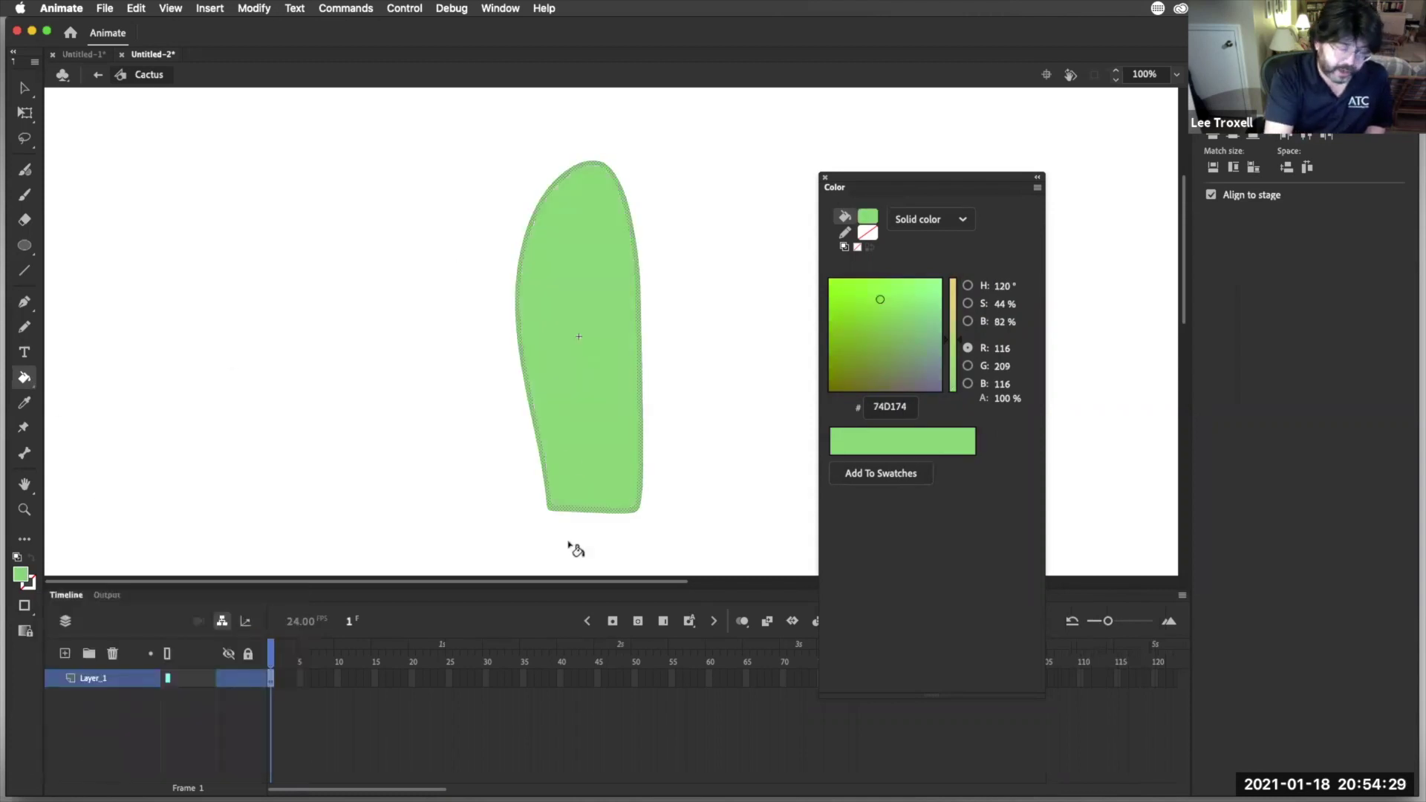
# Select the entire cactus shape and change its fill to the white-to-black linear gradient swatch
pyautogui.click(25, 87)
pyautogui.click(422, 178)
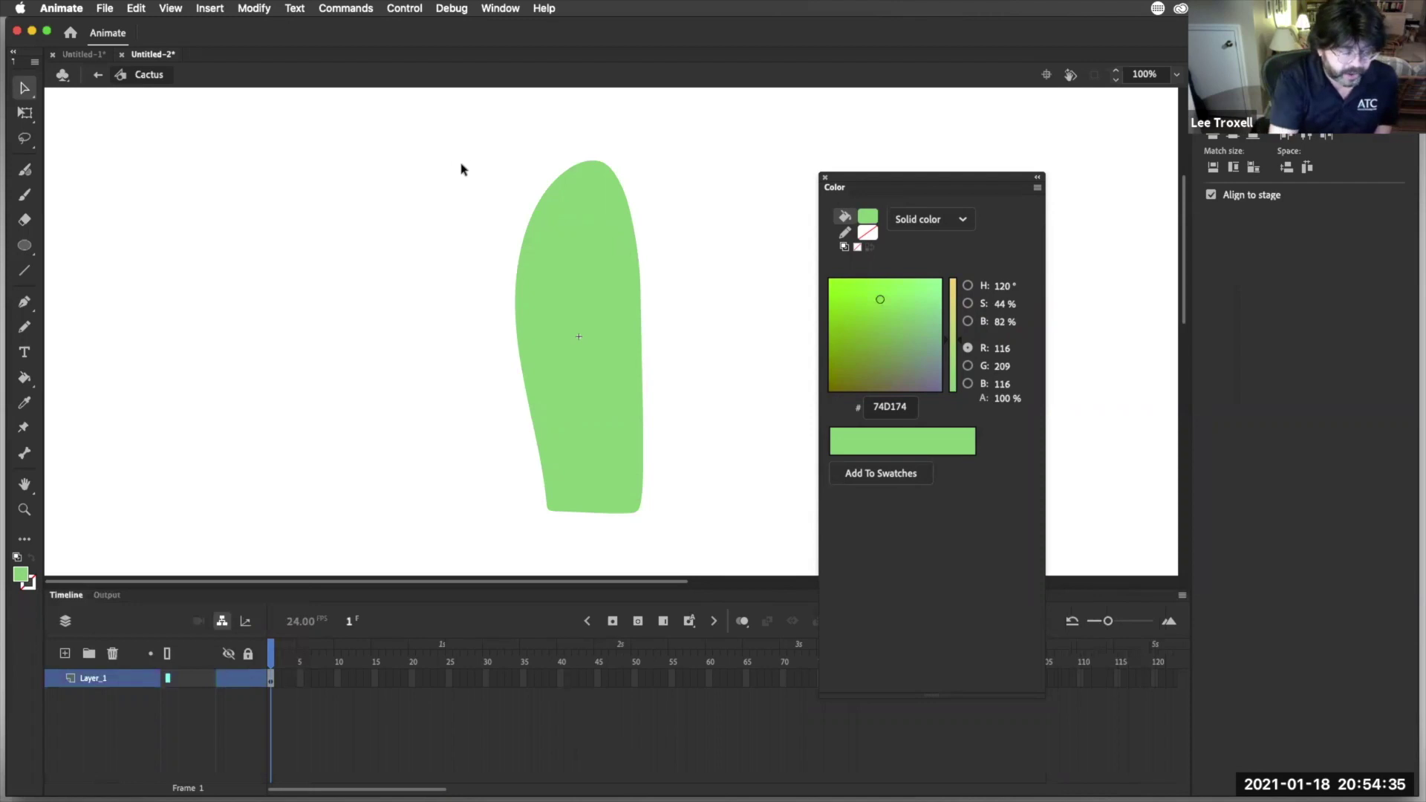
pyautogui.moveTo(448, 134); pyautogui.dragTo(712, 558)
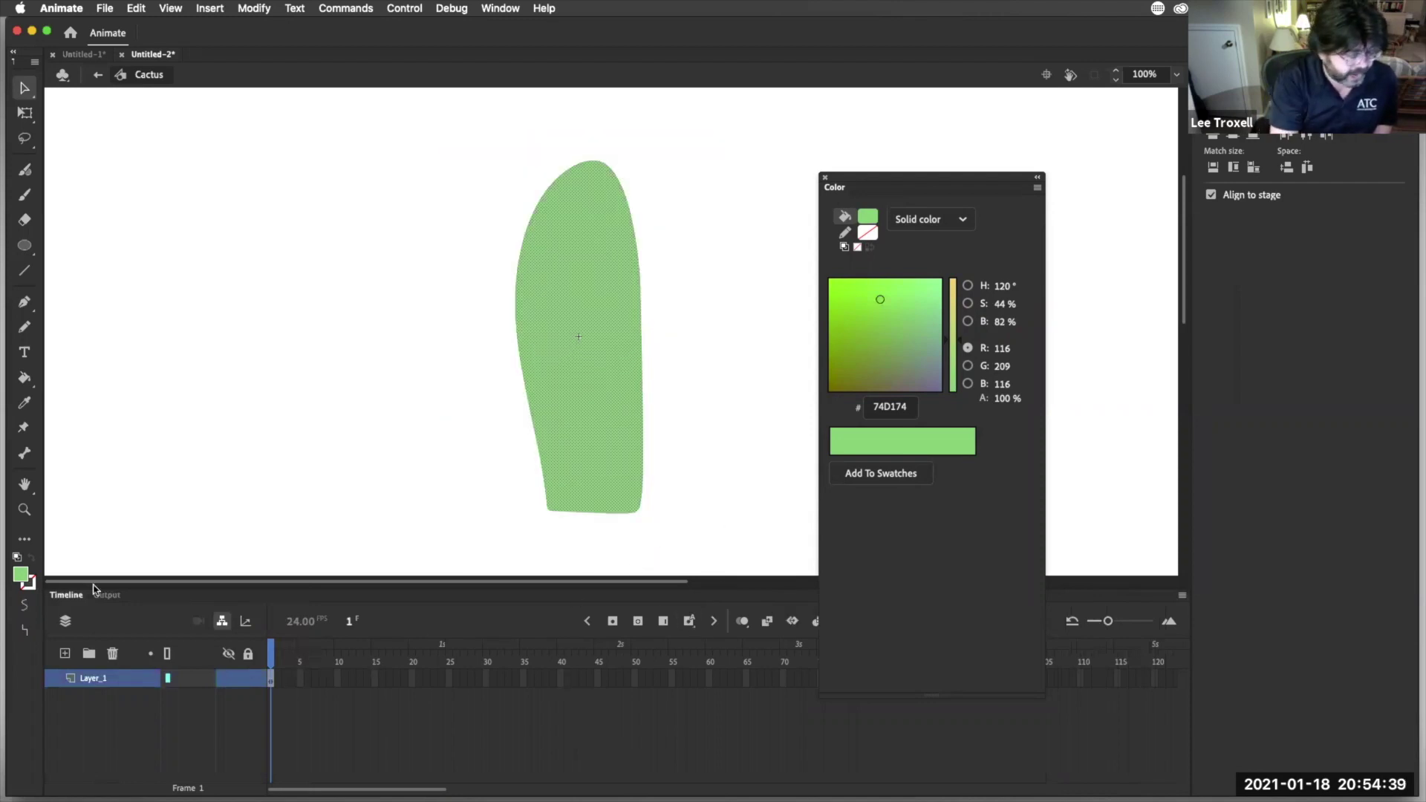
pyautogui.click(867, 216)
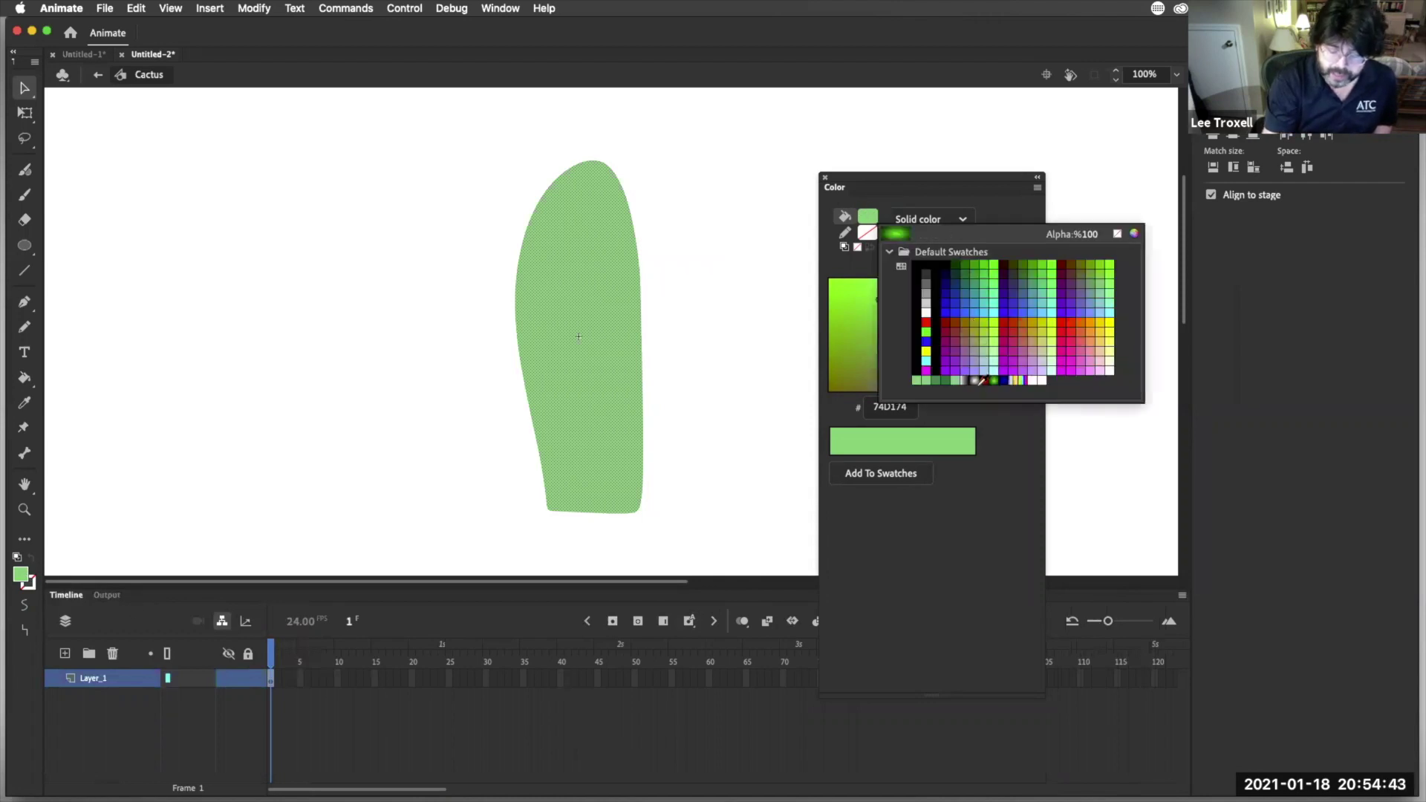
pyautogui.click(967, 380)
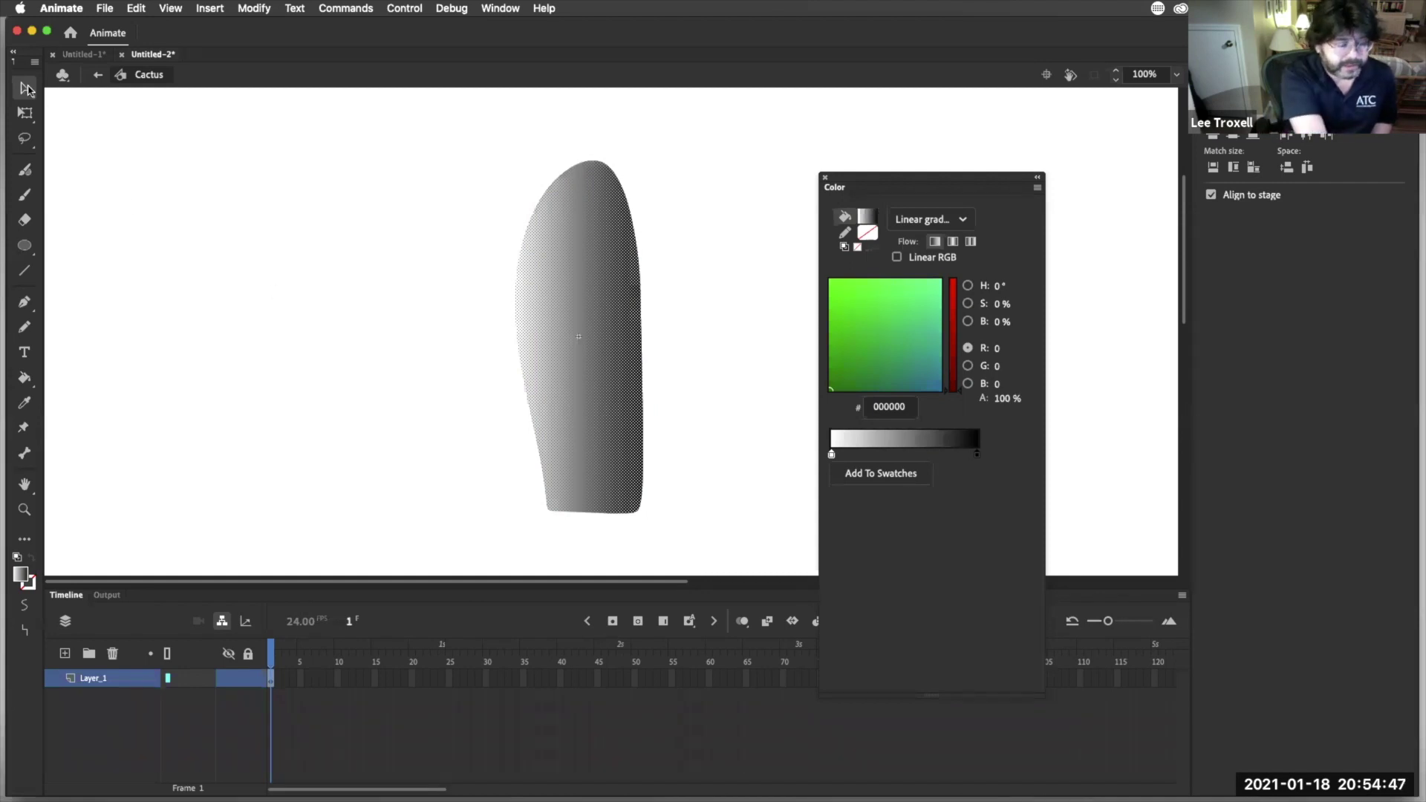
# Activate the Gradient Transform tool on the cactus fill and move the colour settings closer to the shape
pyautogui.click(215, 252)
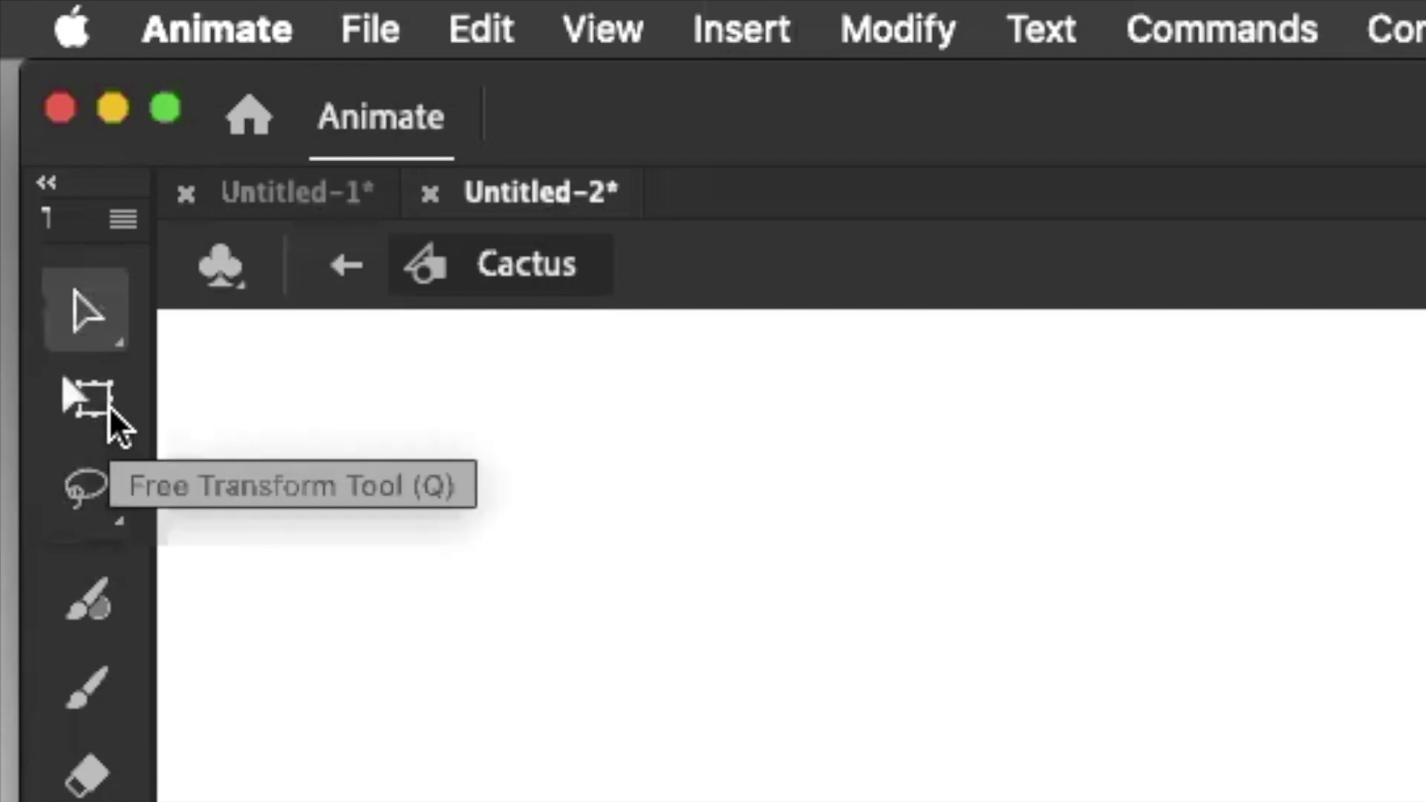
pyautogui.click(110, 403)
pyautogui.click(109, 400)
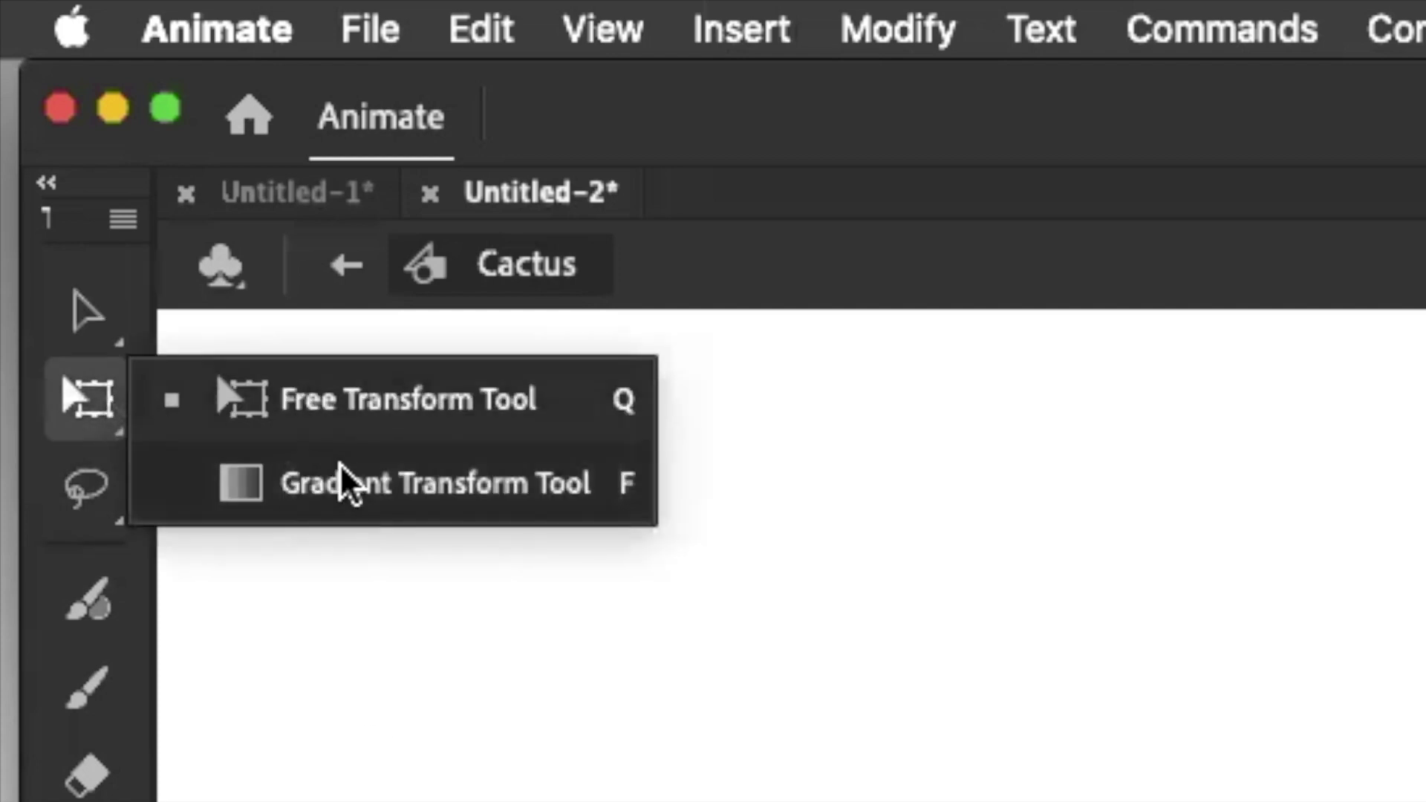
pyautogui.click(351, 485)
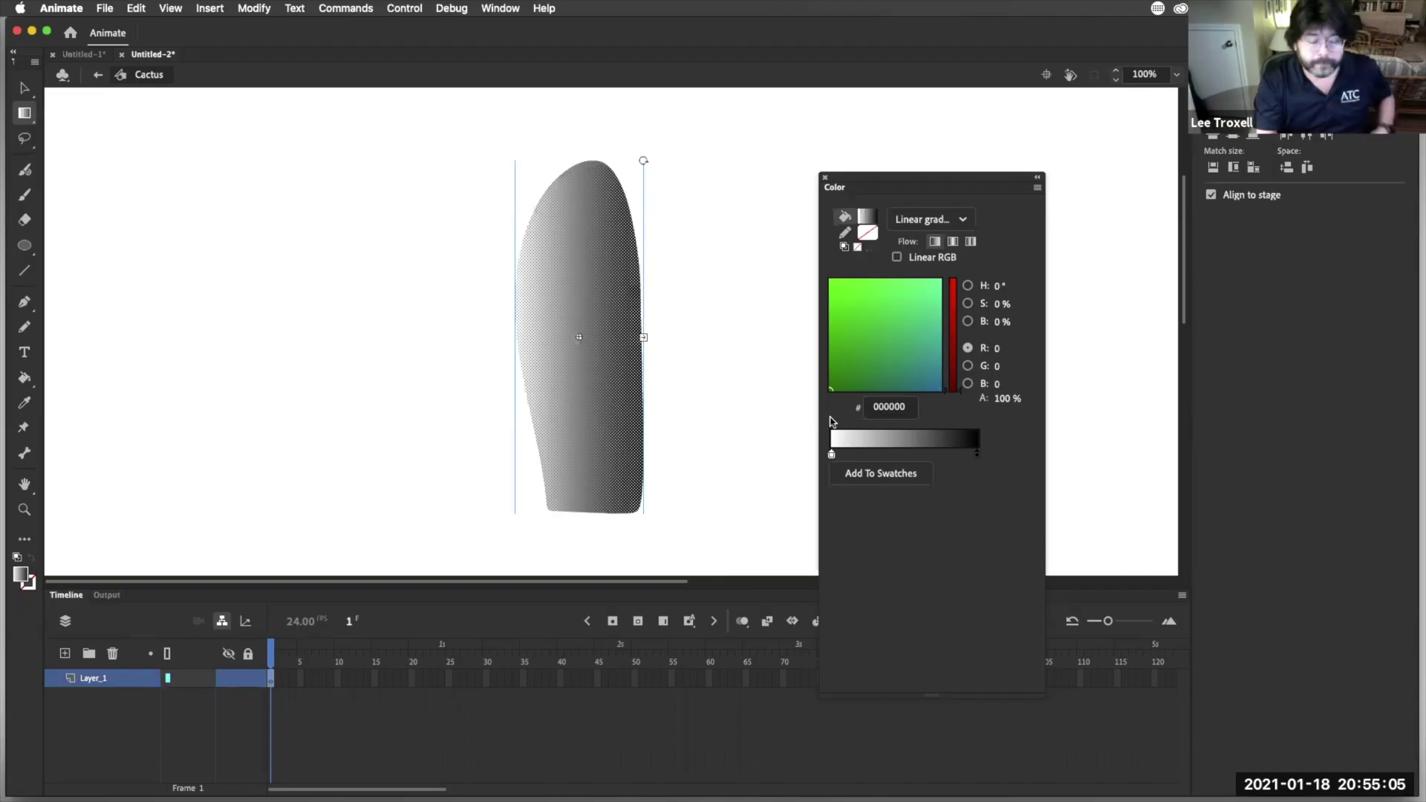
pyautogui.moveTo(923, 181); pyautogui.dragTo(821, 149)
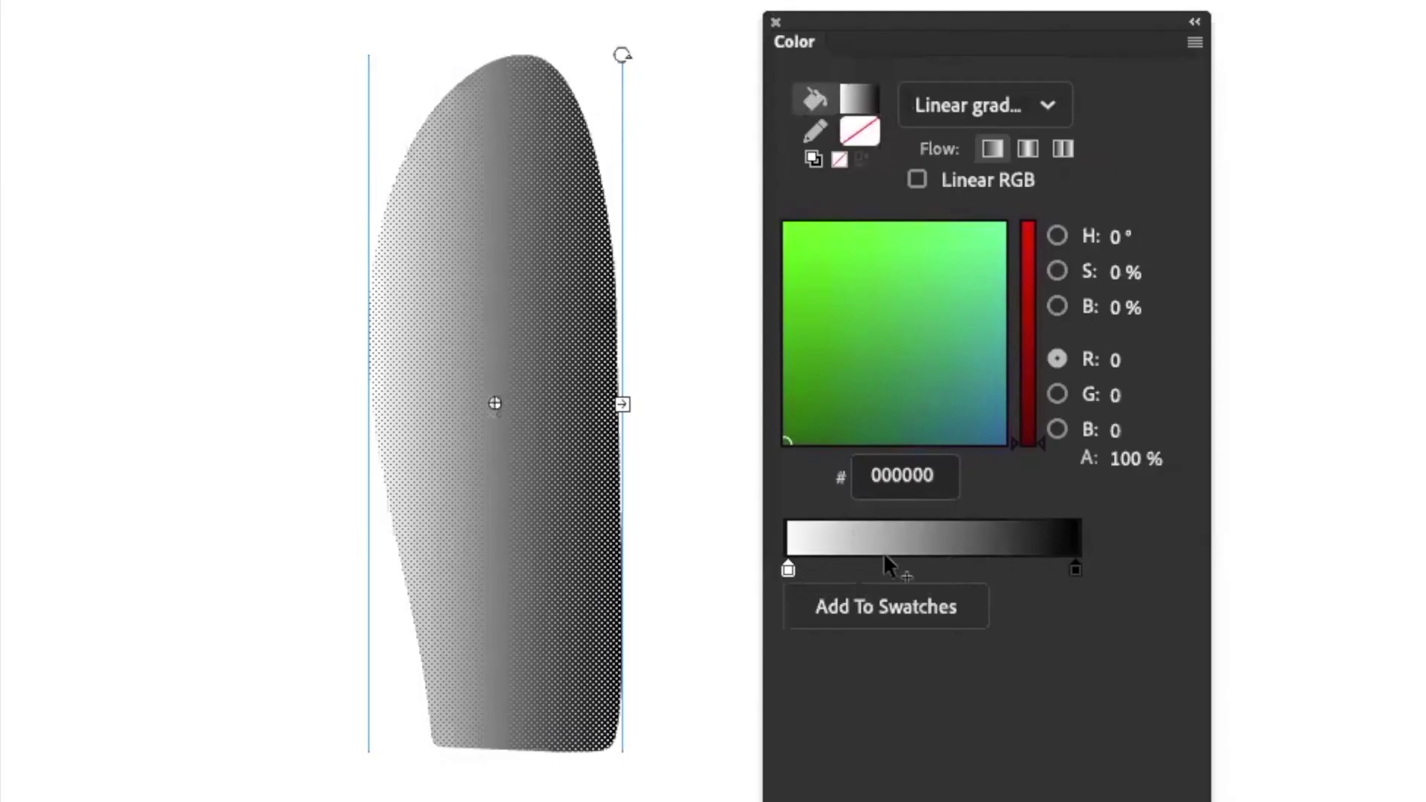
# Recolour the cactus gradient so it runs from light green 74D174 to dark green 12733F
pyautogui.click(788, 569)
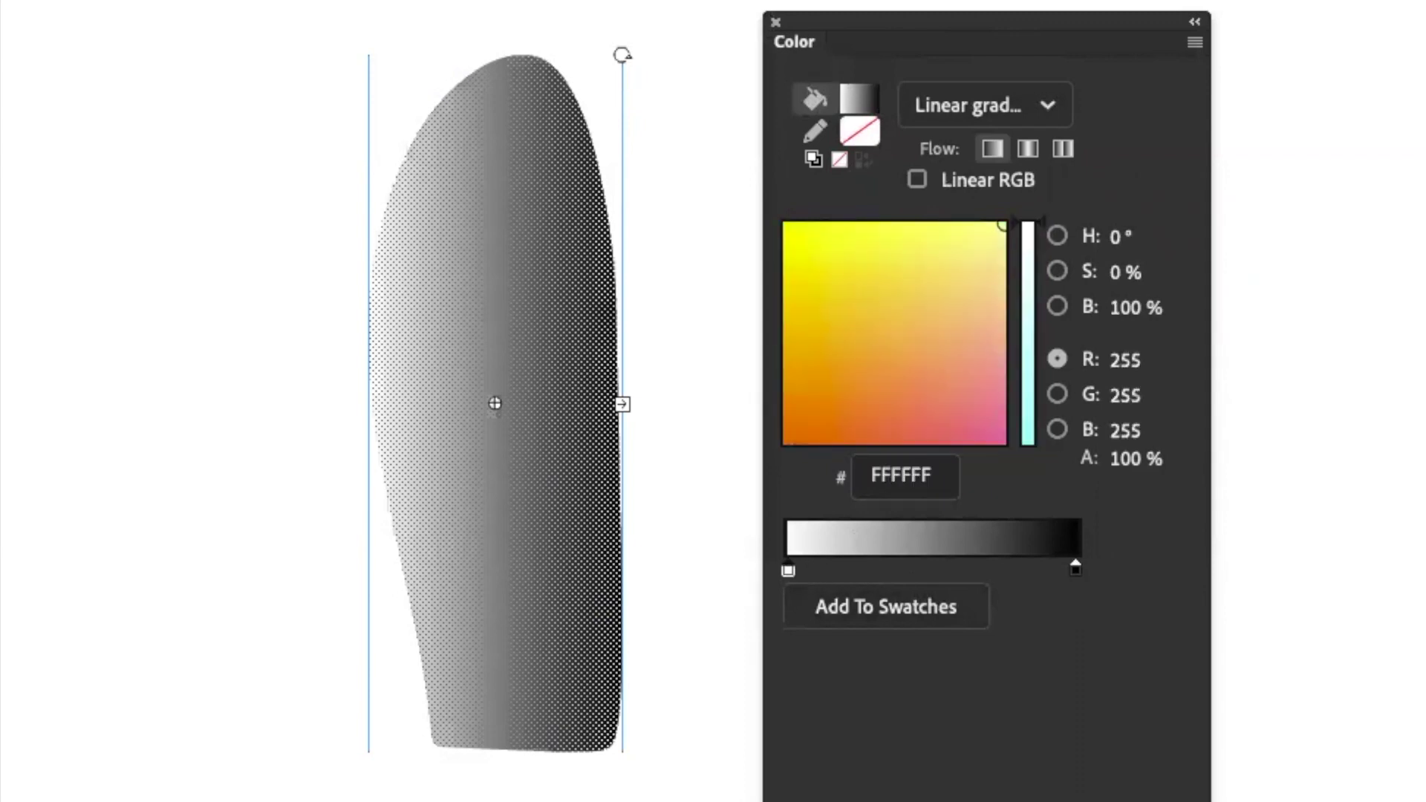
pyautogui.click(789, 570)
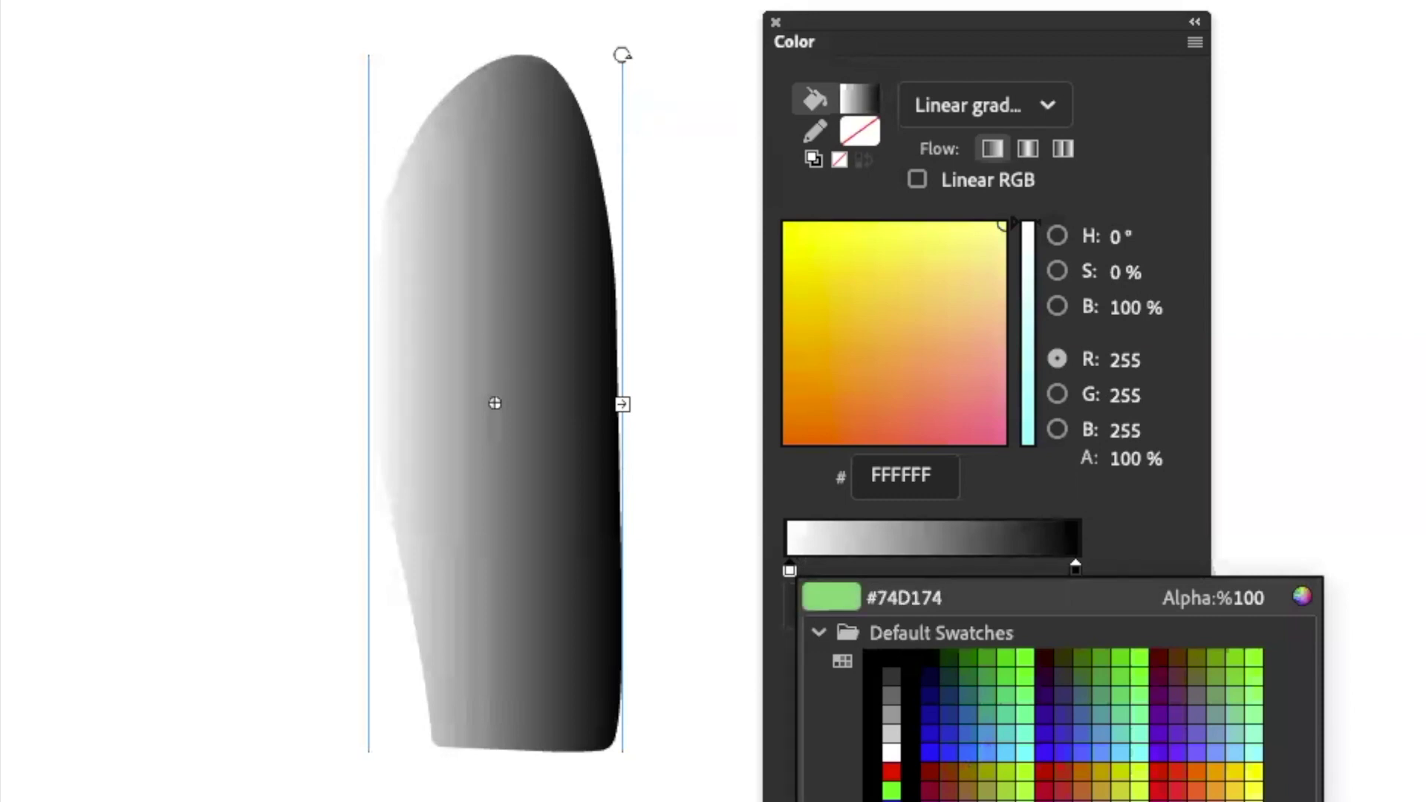
pyautogui.click(942, 764)
pyautogui.click(1076, 568)
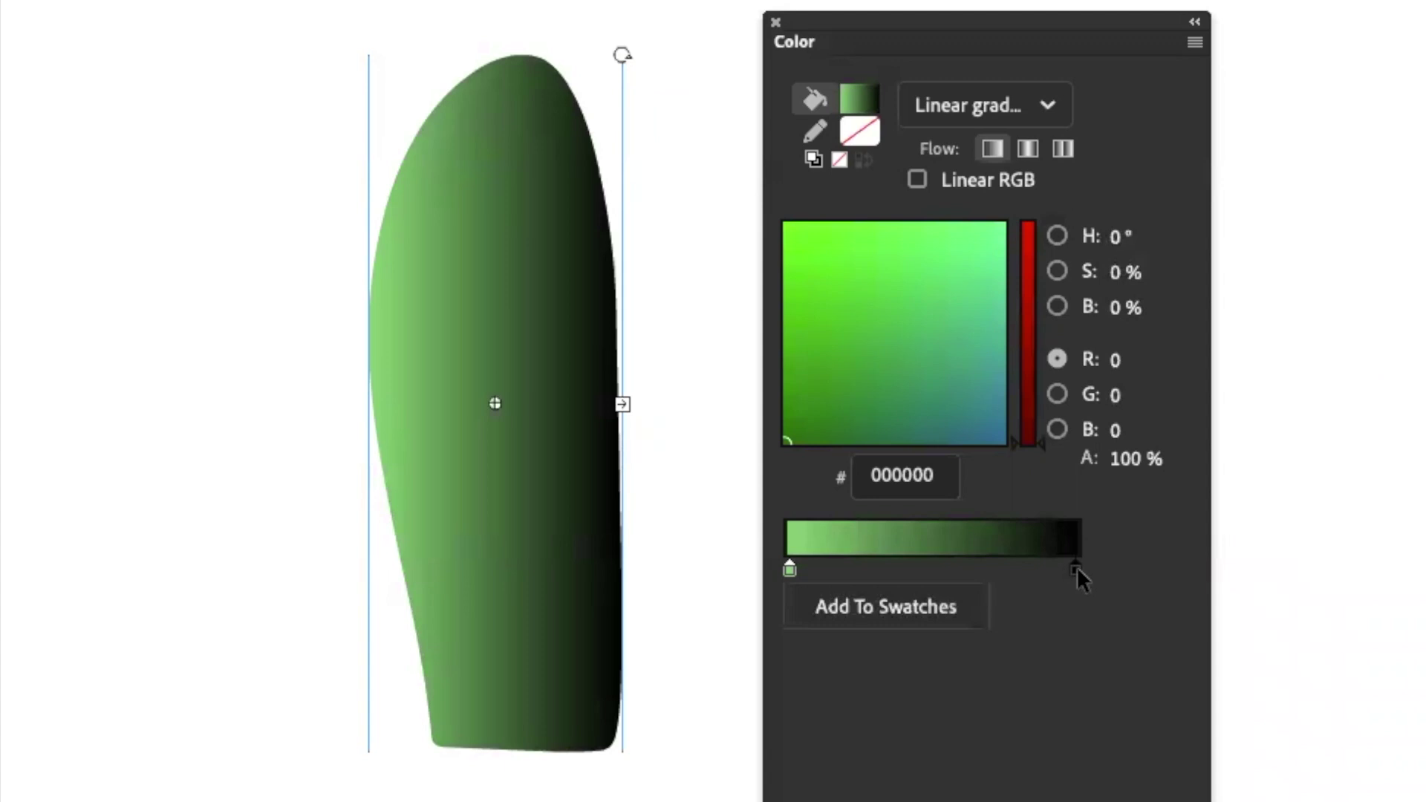
pyautogui.click(1076, 567)
pyautogui.press('Return')
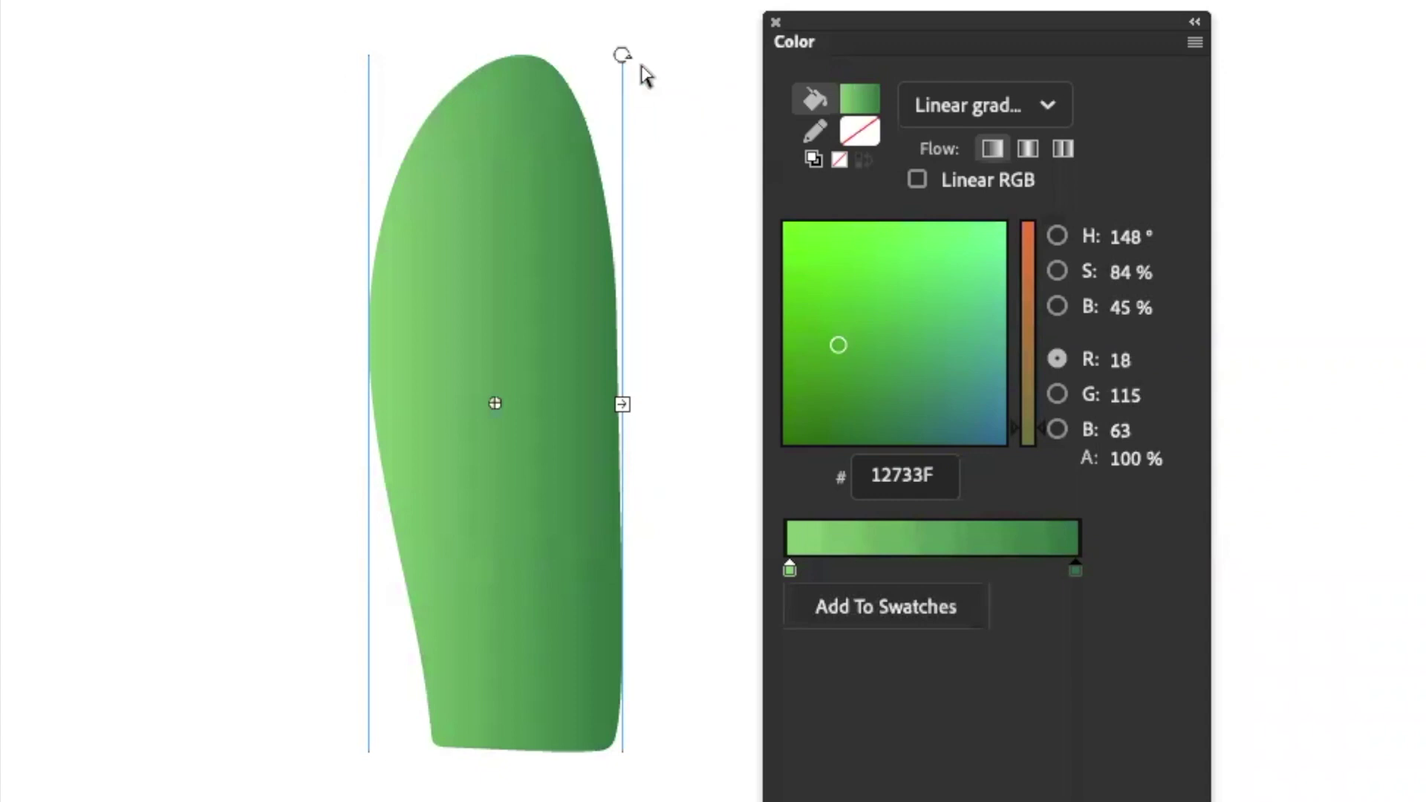
# Rotate the cactus gradient to run vertically from light at the crown to dark at the base, widen its span slightly, and shift its centre lower
pyautogui.moveTo(624, 53); pyautogui.dragTo(802, 397)
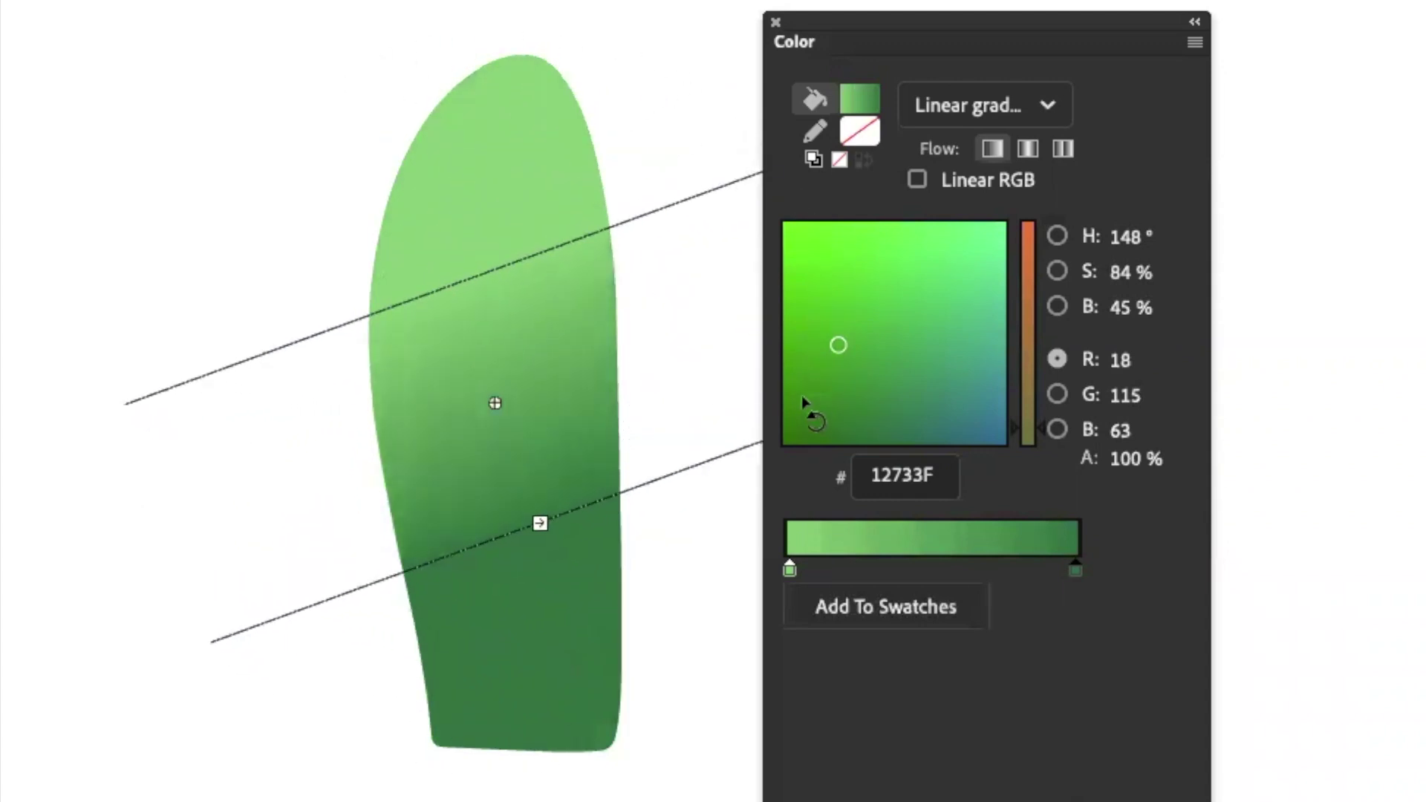
pyautogui.moveTo(548, 515); pyautogui.dragTo(516, 568)
pyautogui.moveTo(726, 496); pyautogui.dragTo(704, 583)
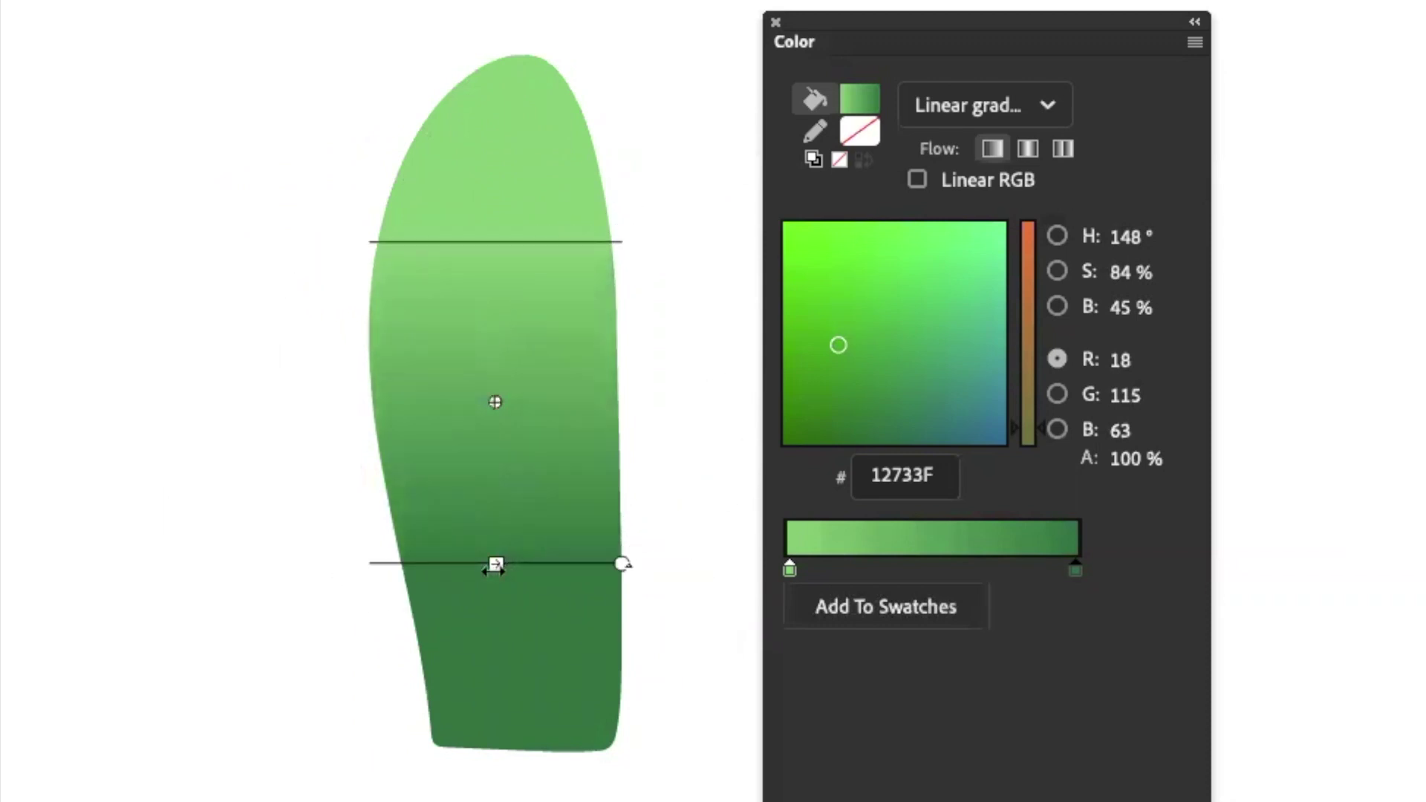
pyautogui.moveTo(496, 401); pyautogui.dragTo(500, 481)
pyautogui.moveTo(916, 54); pyautogui.dragTo(1054, 6)
pyautogui.press('v')
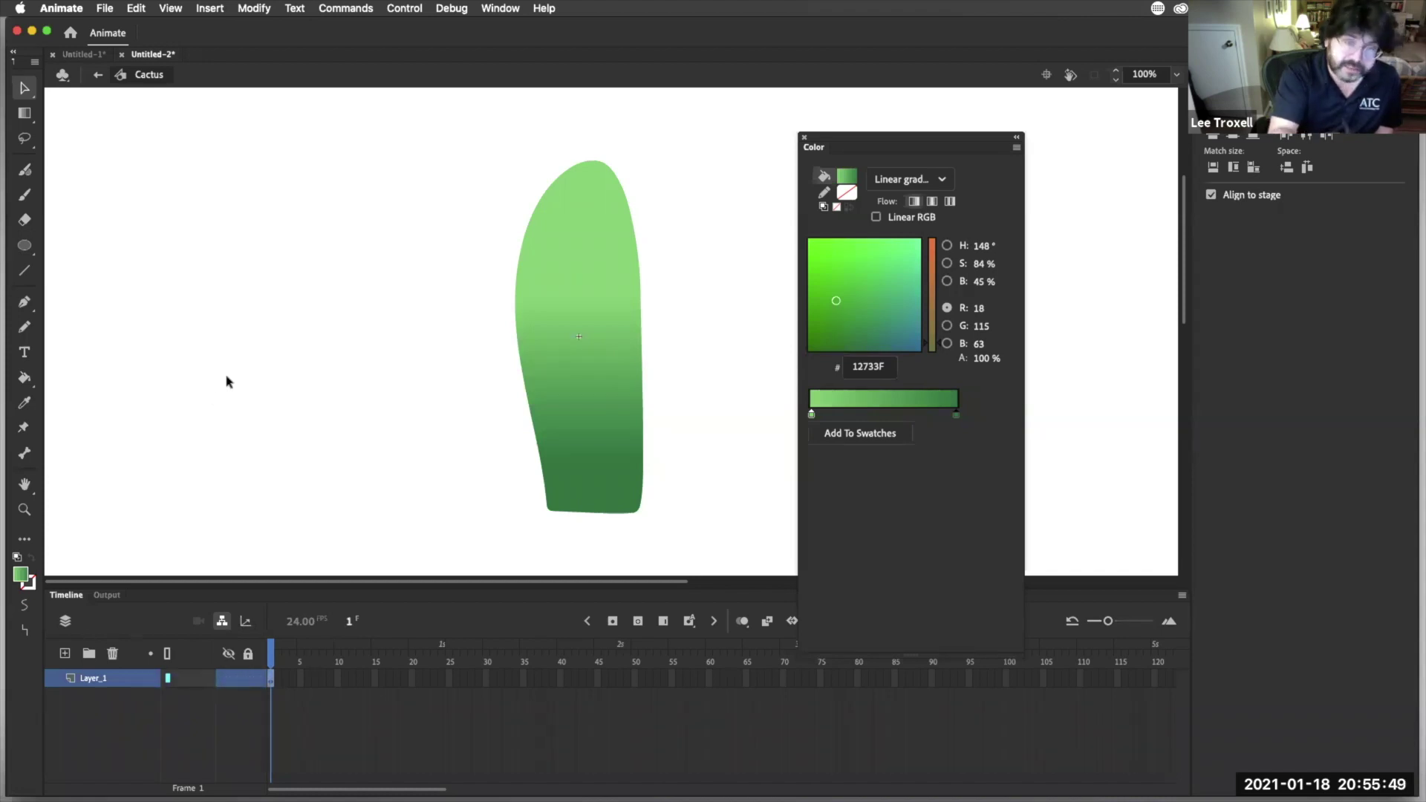
# Lock Layer_1 and paint closed, upward-bent arm outlines on two new layers, one to the right and one to the left of the cactus trunk
pyautogui.click(66, 653)
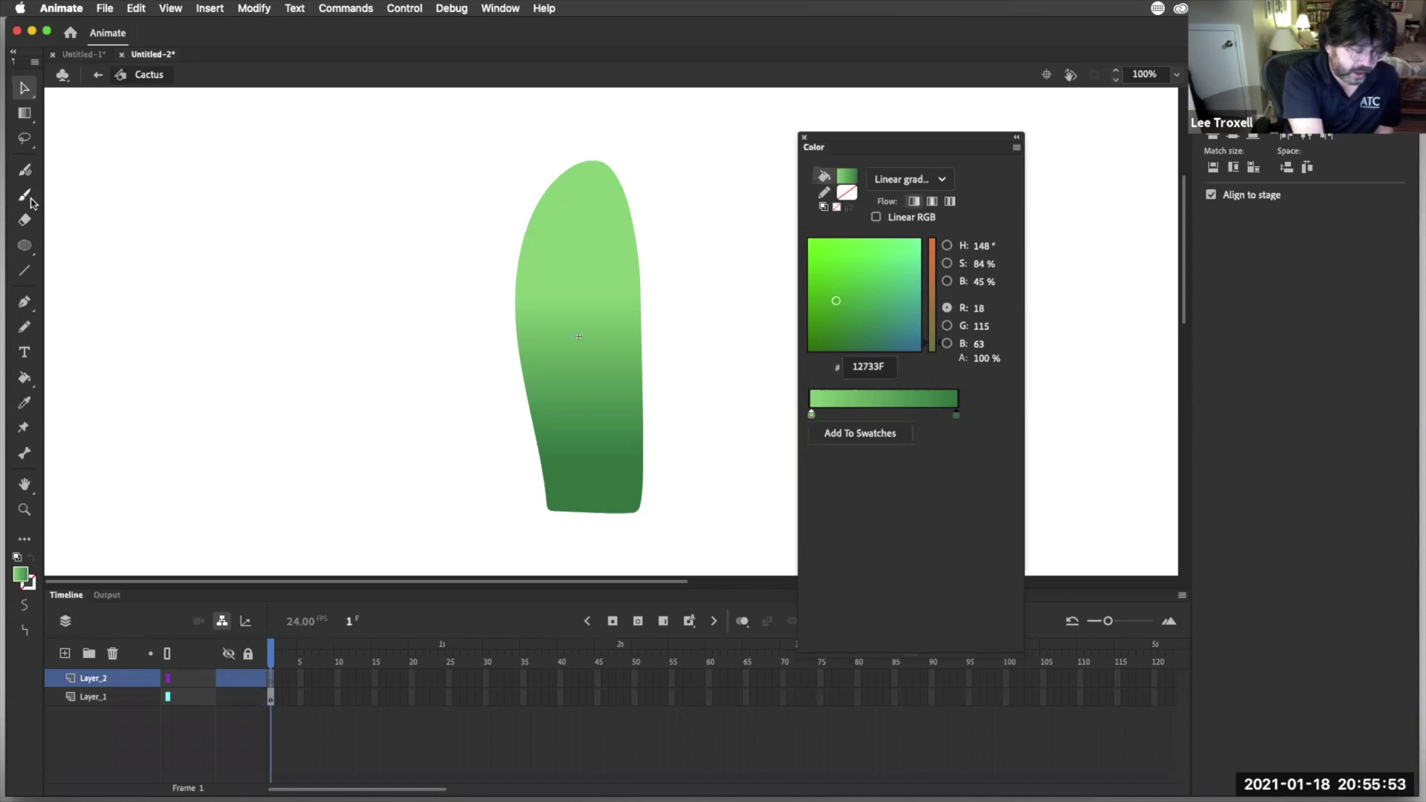
pyautogui.click(248, 696)
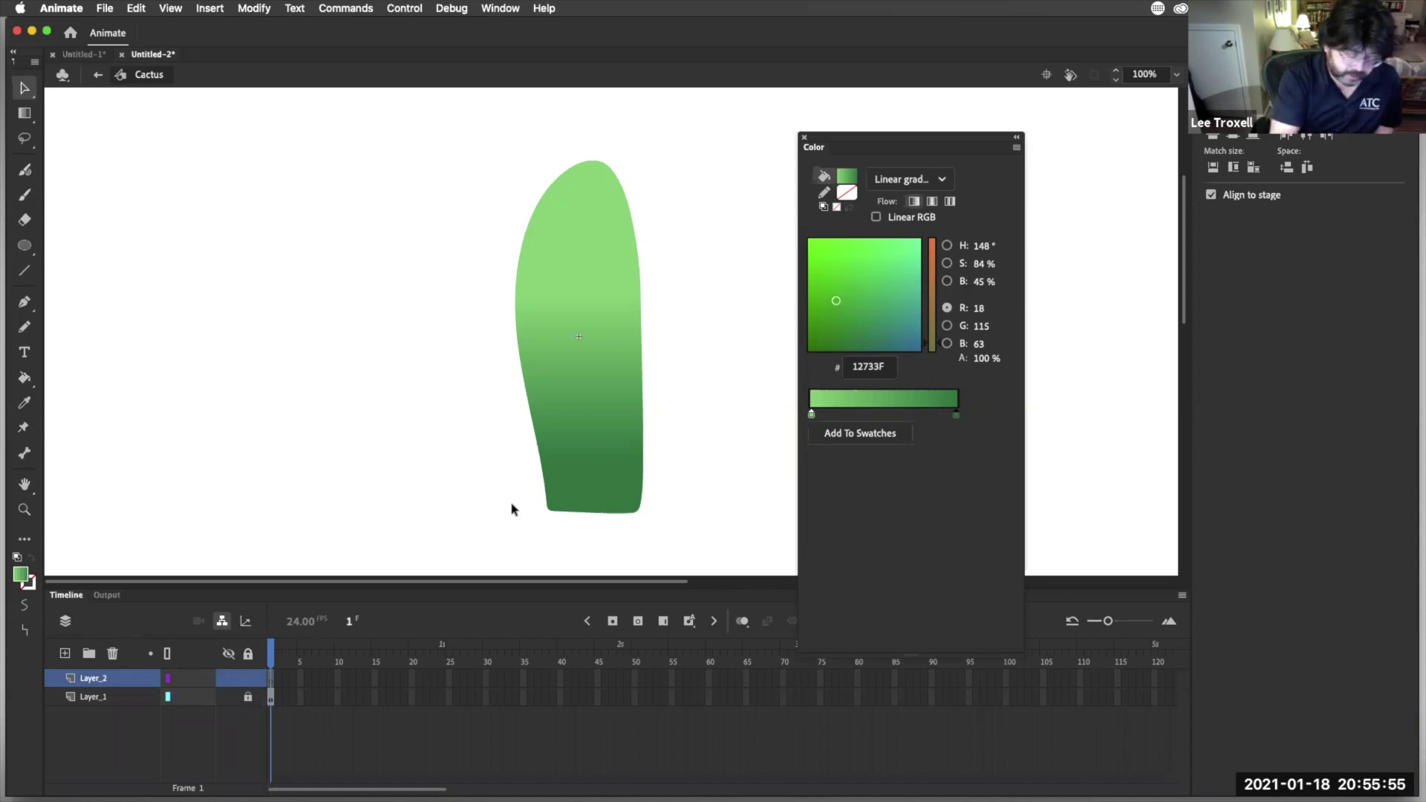
pyautogui.click(30, 194)
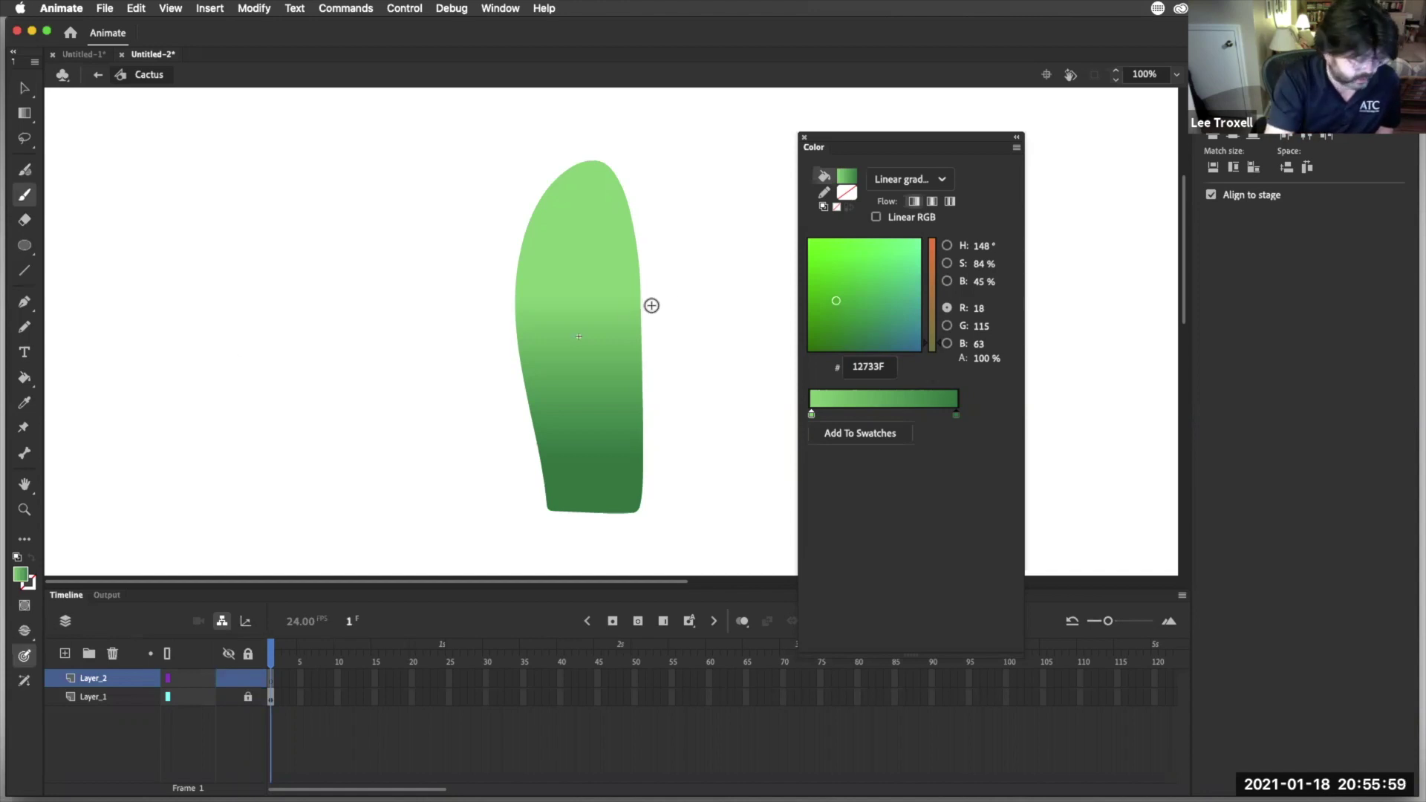
pyautogui.moveTo(651, 306)
pyautogui.mouseDown()
pyautogui.moveTo(688, 288)
pyautogui.moveTo(697, 205)
pyautogui.moveTo(722, 187)
pyautogui.moveTo(743, 219)
pyautogui.moveTo(754, 311)
pyautogui.moveTo(731, 365)
pyautogui.moveTo(676, 375)
pyautogui.moveTo(651, 355)
pyautogui.moveTo(647, 309)
pyautogui.mouseUp()
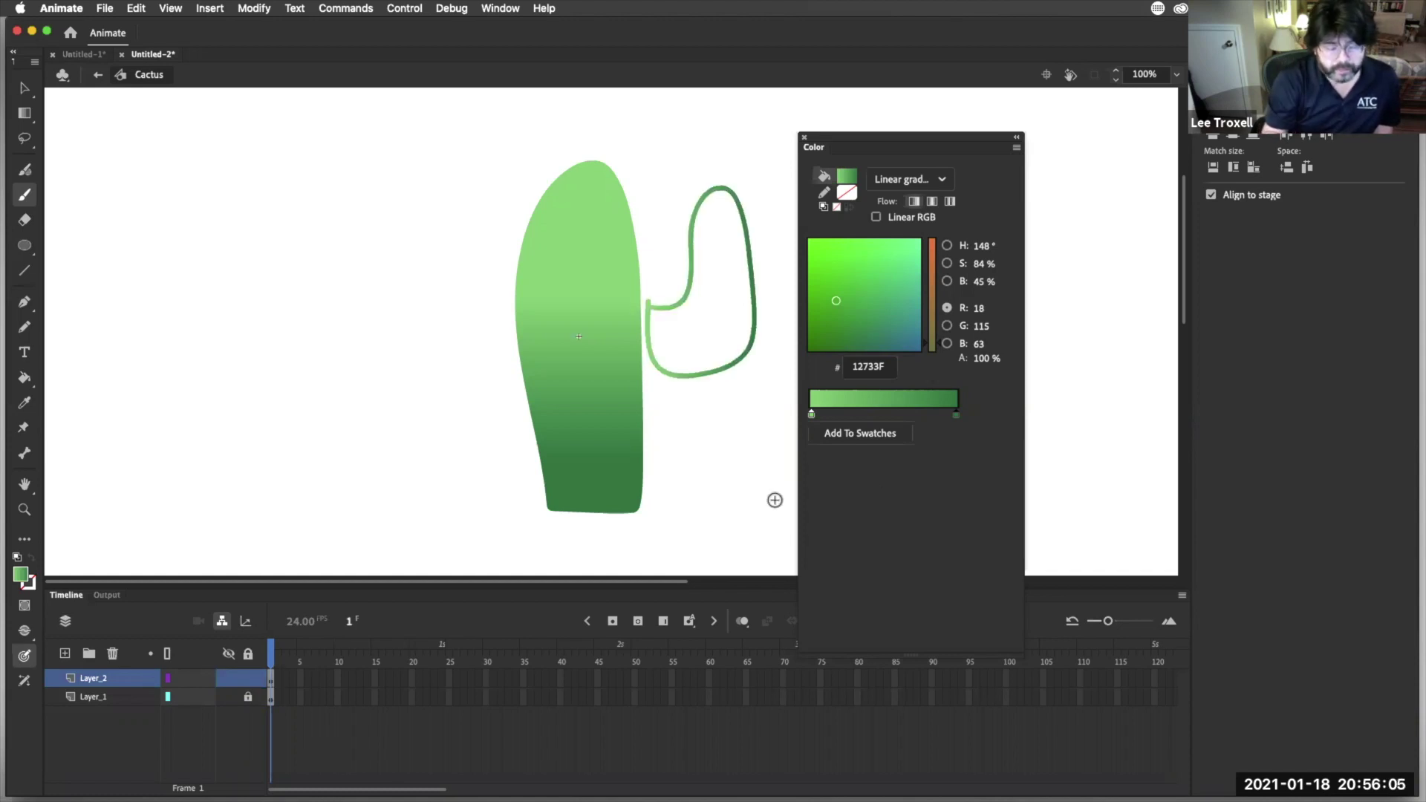
pyautogui.click(65, 653)
pyautogui.moveTo(496, 325)
pyautogui.mouseDown()
pyautogui.moveTo(456, 293)
pyautogui.moveTo(452, 238)
pyautogui.moveTo(423, 207)
pyautogui.moveTo(413, 240)
pyautogui.moveTo(432, 352)
pyautogui.moveTo(473, 361)
pyautogui.moveTo(507, 322)
pyautogui.mouseUp()
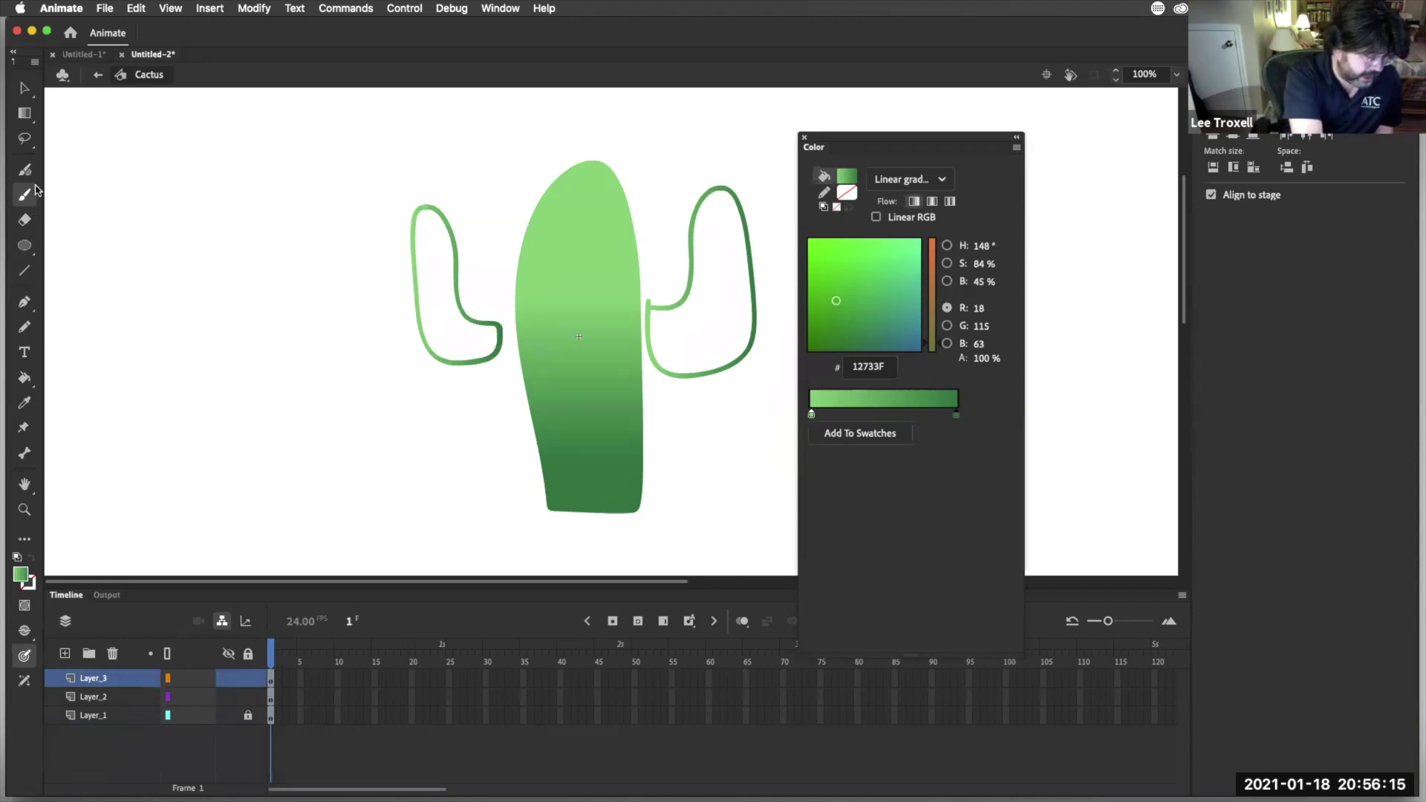
# Recolour the left arm's outline with light green 73D174 and fill its interior with the same colour using the Paint Bucket
pyautogui.click(26, 88)
pyautogui.moveTo(349, 162)
pyautogui.mouseDown()
pyautogui.moveTo(523, 362)
pyautogui.moveTo(513, 401)
pyautogui.mouseUp()
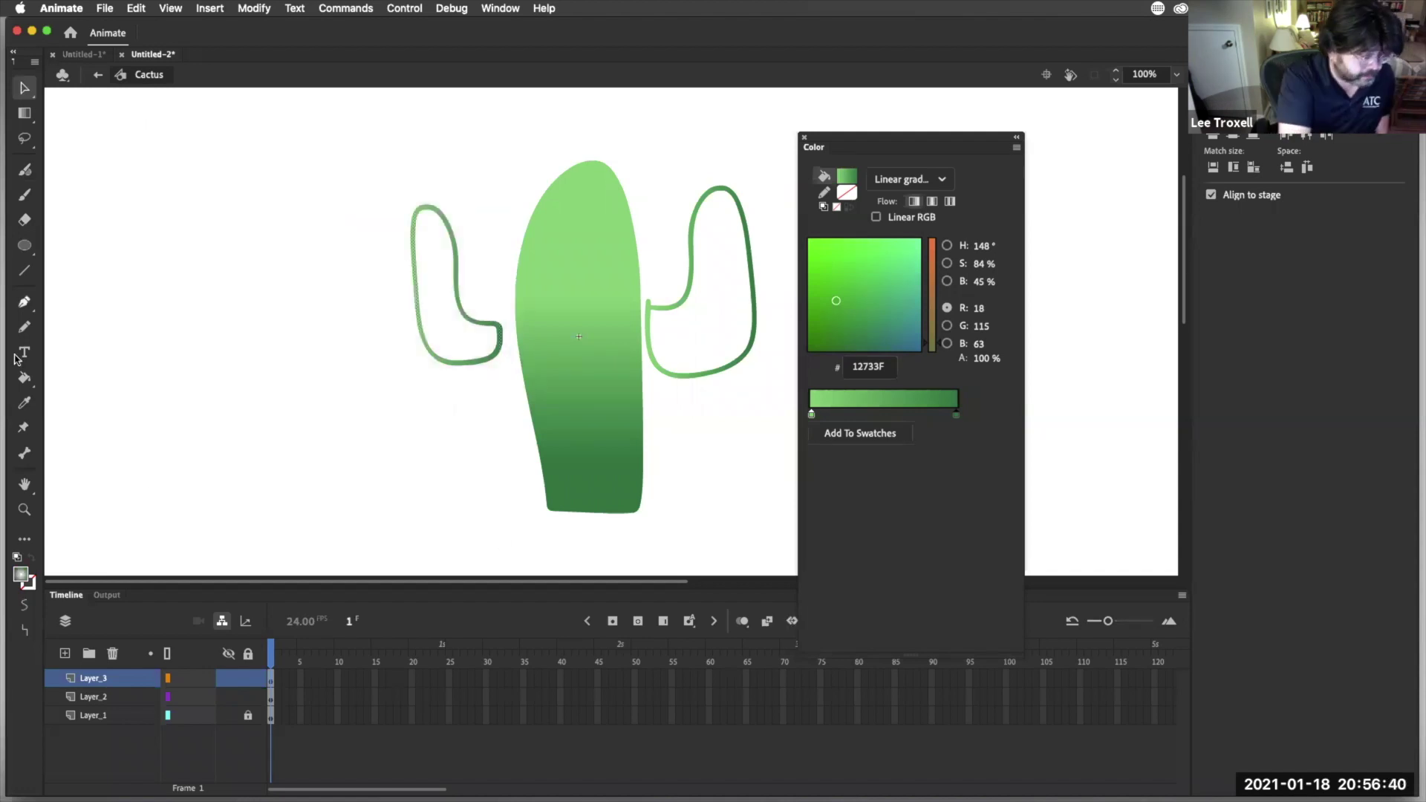
pyautogui.click(25, 401)
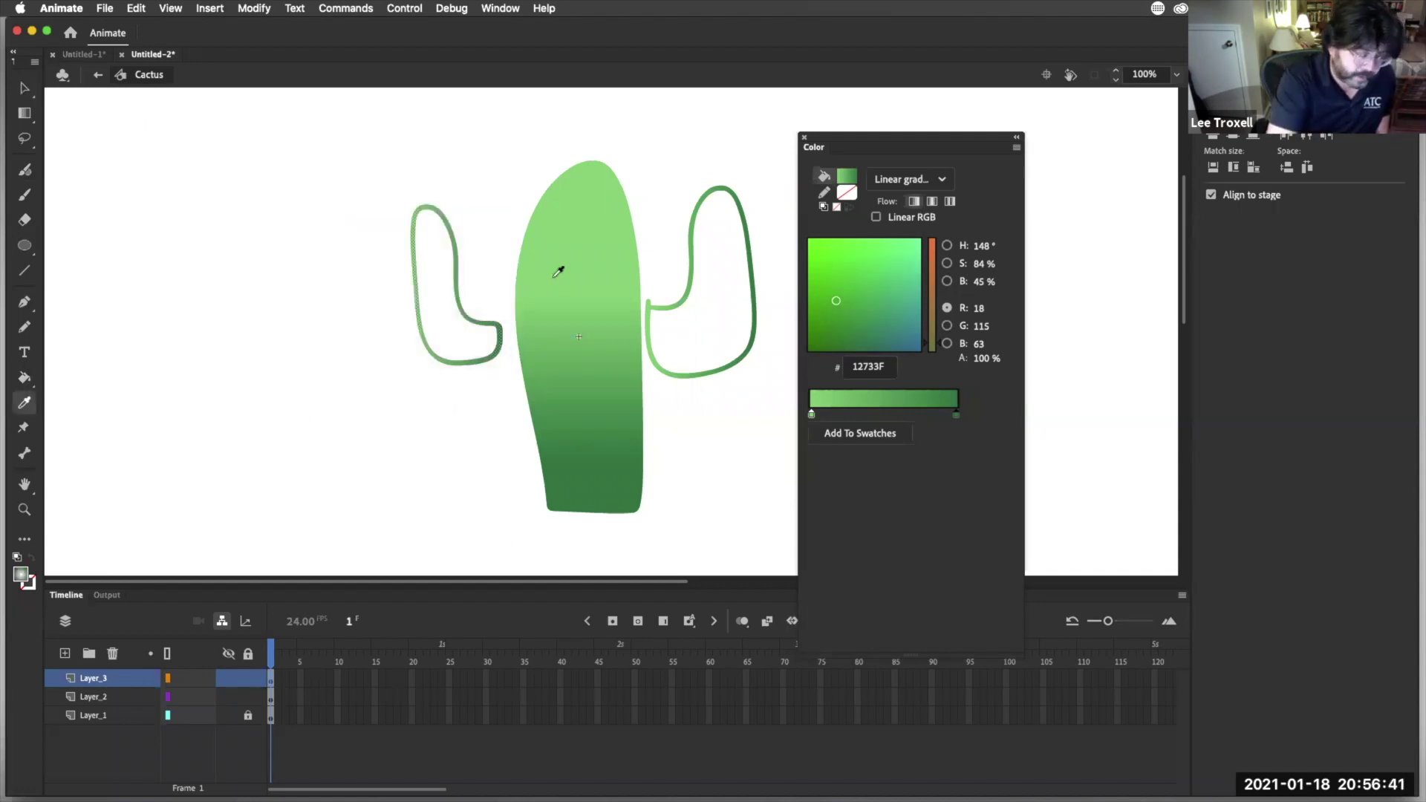
pyautogui.click(576, 394)
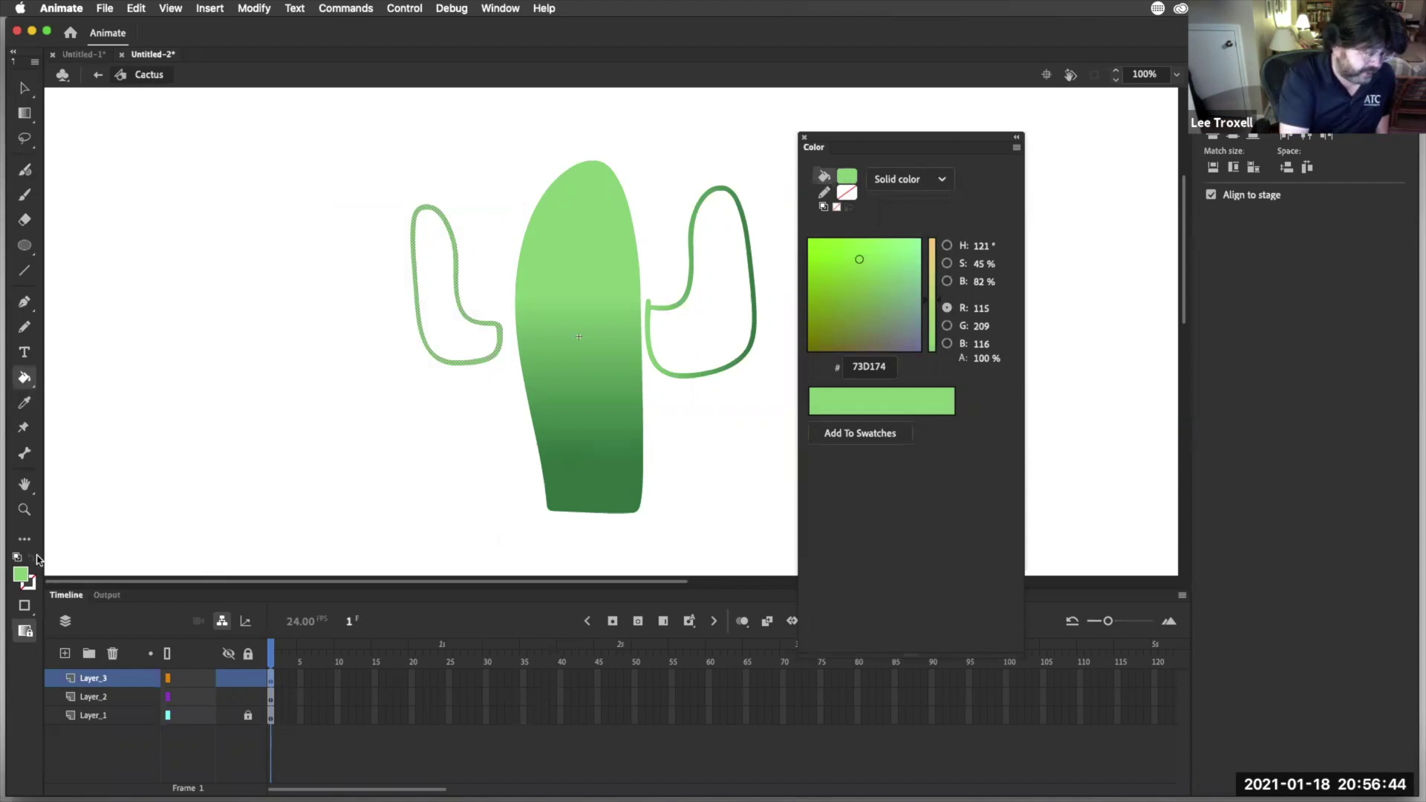
pyautogui.click(24, 87)
pyautogui.click(1222, 54)
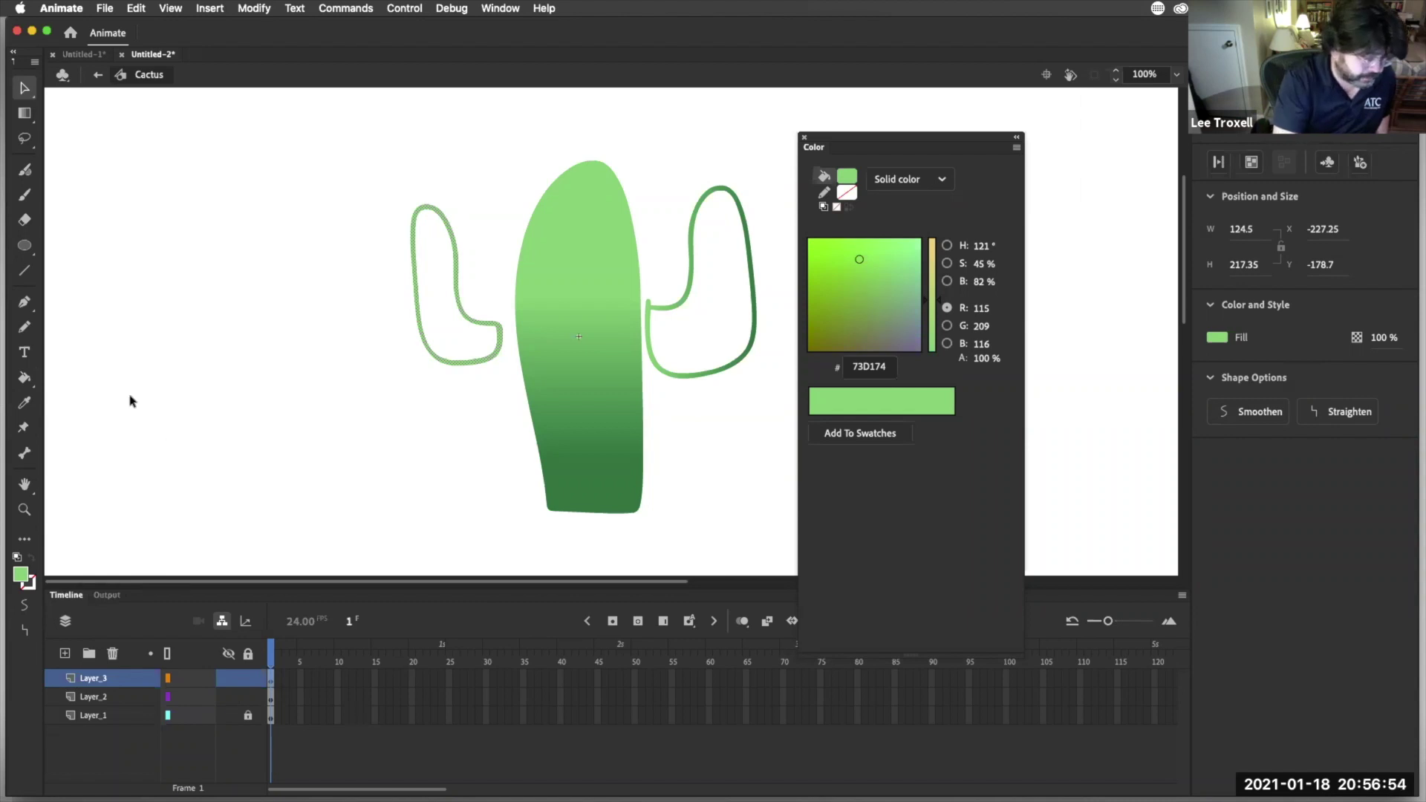
pyautogui.click(25, 377)
pyautogui.click(457, 334)
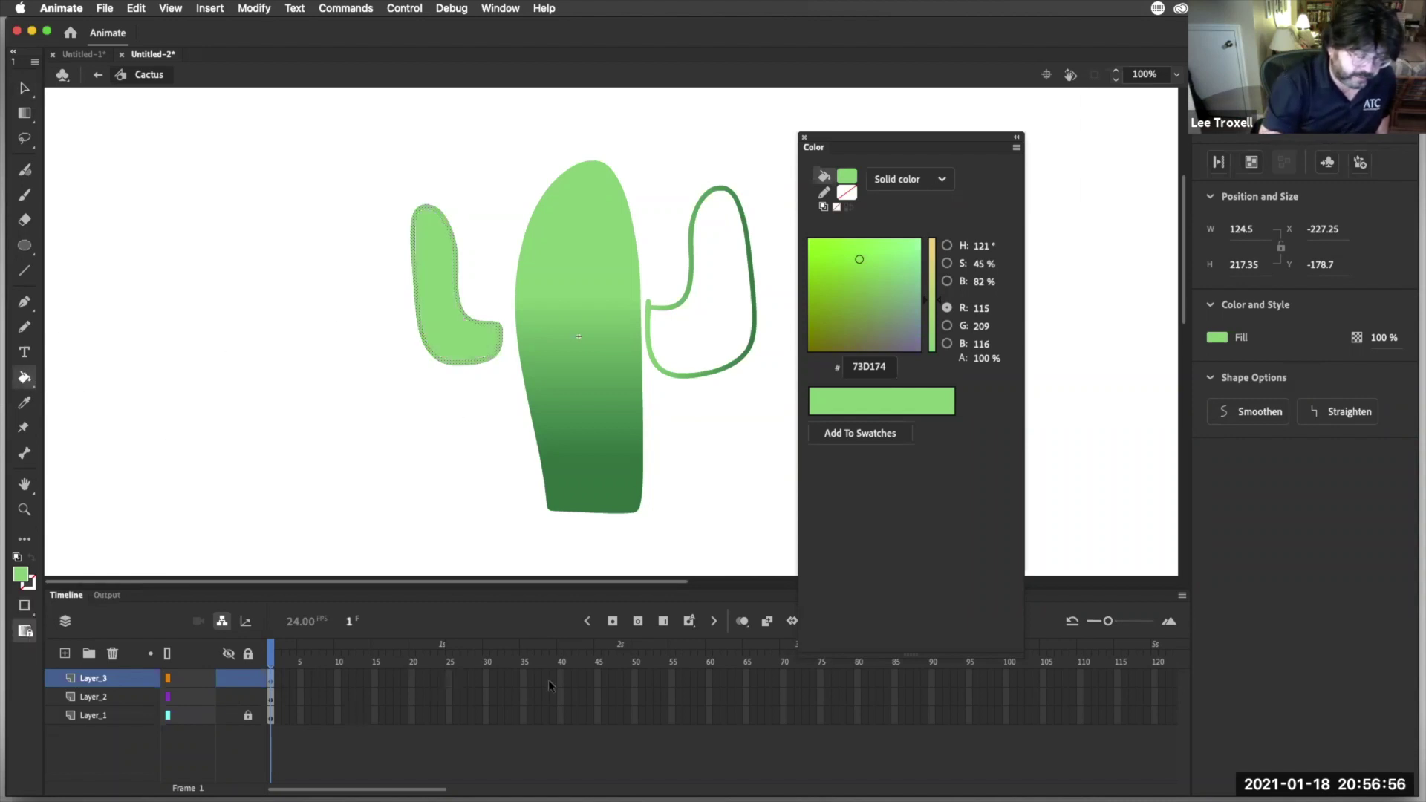
pyautogui.press('v')
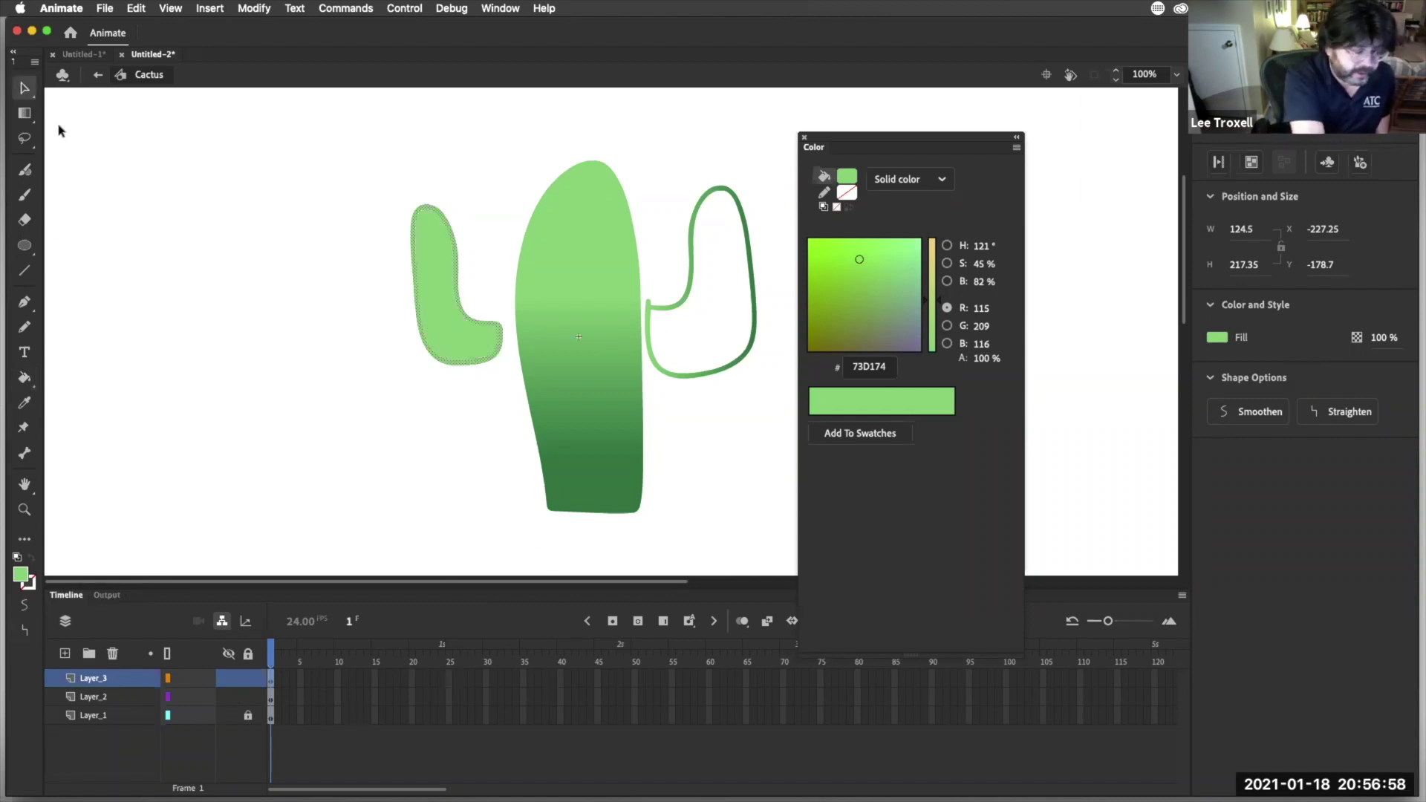
# Fill the interior of the right arm with light green 73D174 and delete its gradient-coloured outline
pyautogui.click(749, 409)
pyautogui.moveTo(784, 408)
pyautogui.mouseDown()
pyautogui.moveTo(675, 198)
pyautogui.moveTo(629, 174)
pyautogui.mouseUp()
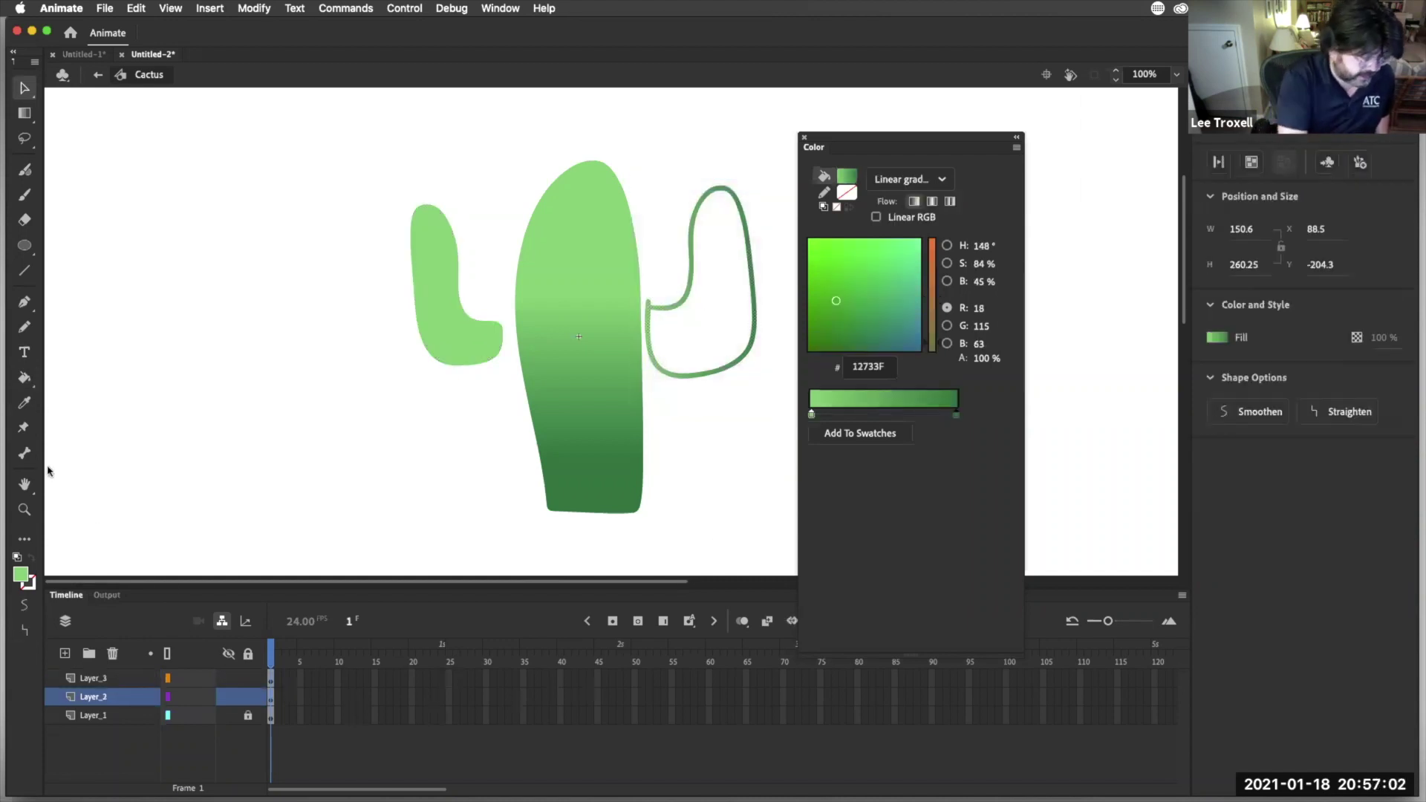
pyautogui.click(25, 377)
pyautogui.click(706, 347)
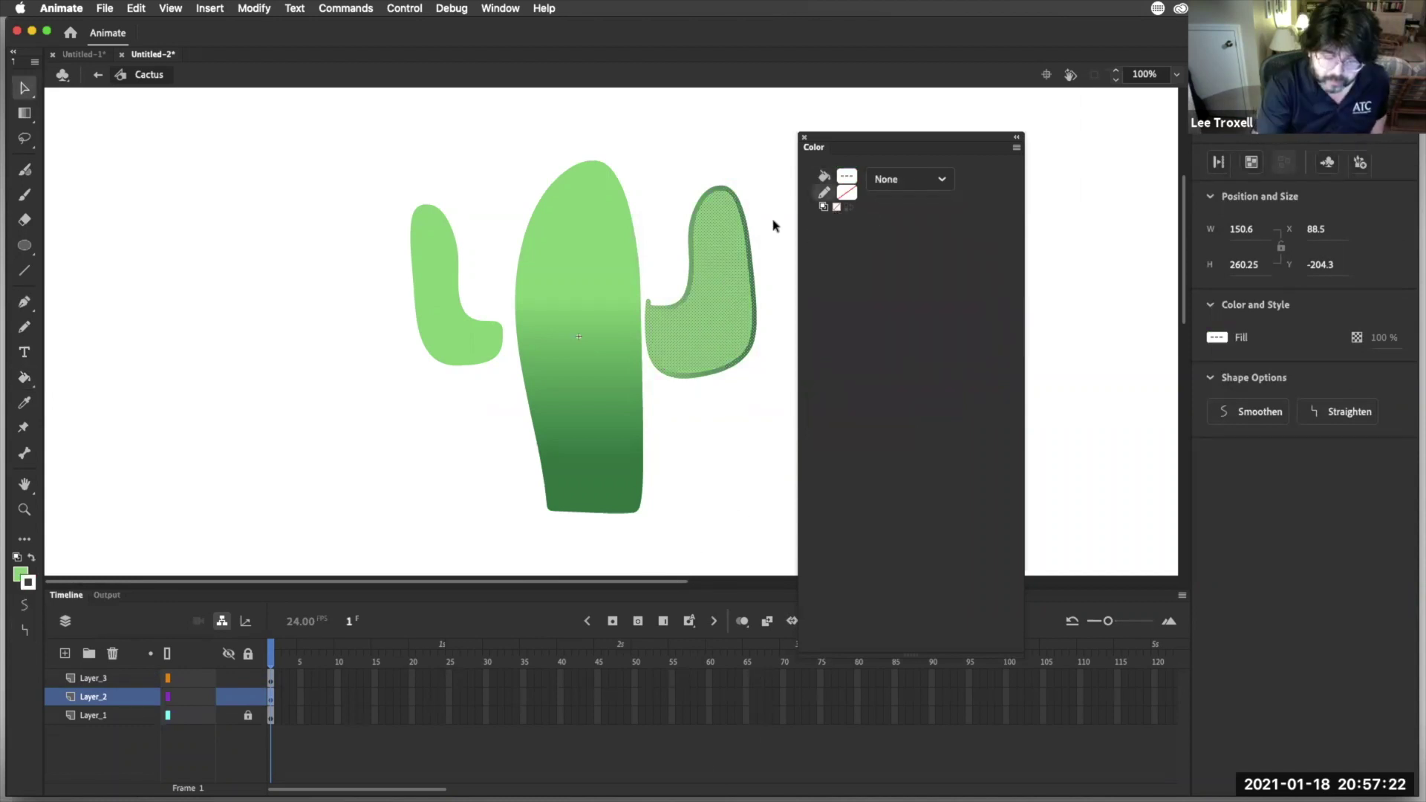
pyautogui.click(759, 227)
pyautogui.click(747, 222)
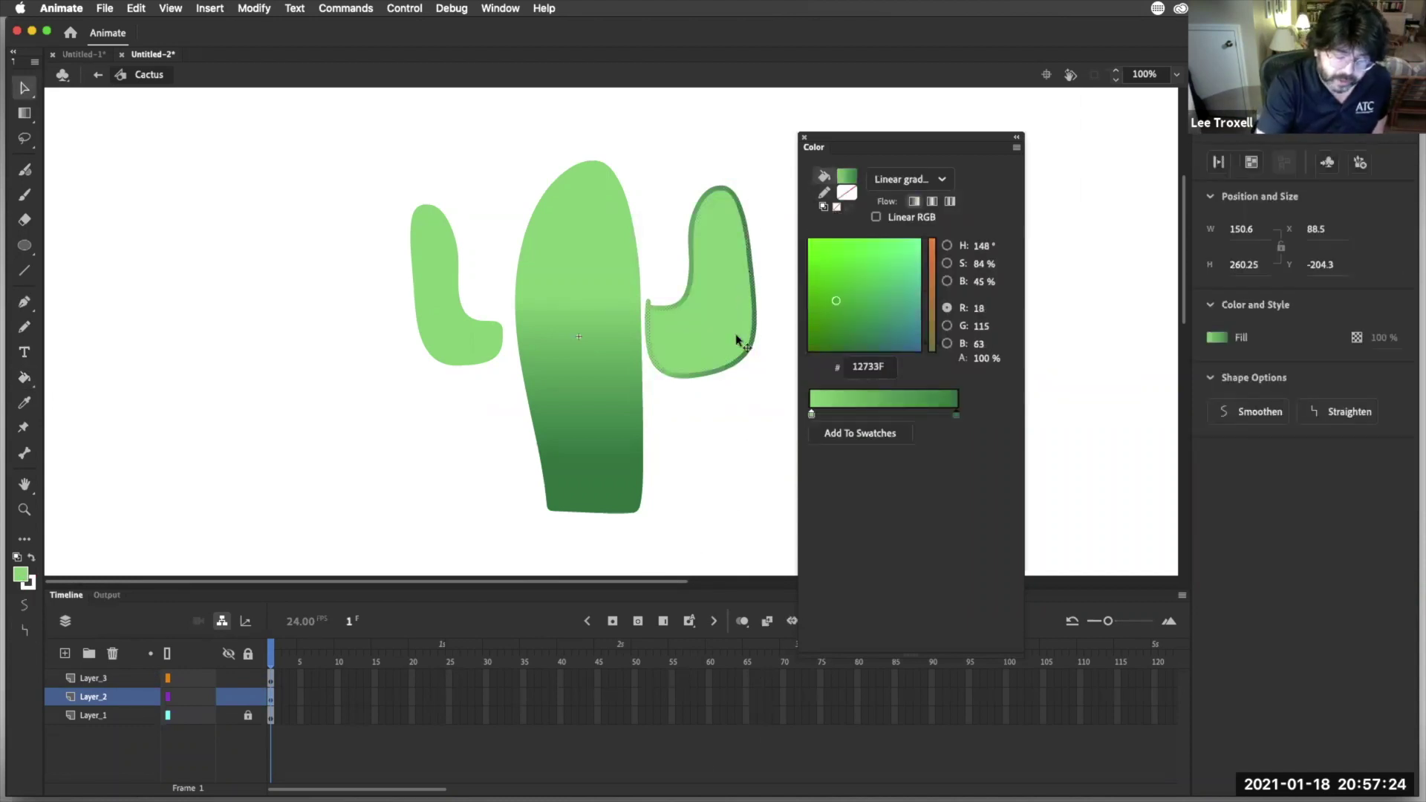
pyautogui.press('Delete')
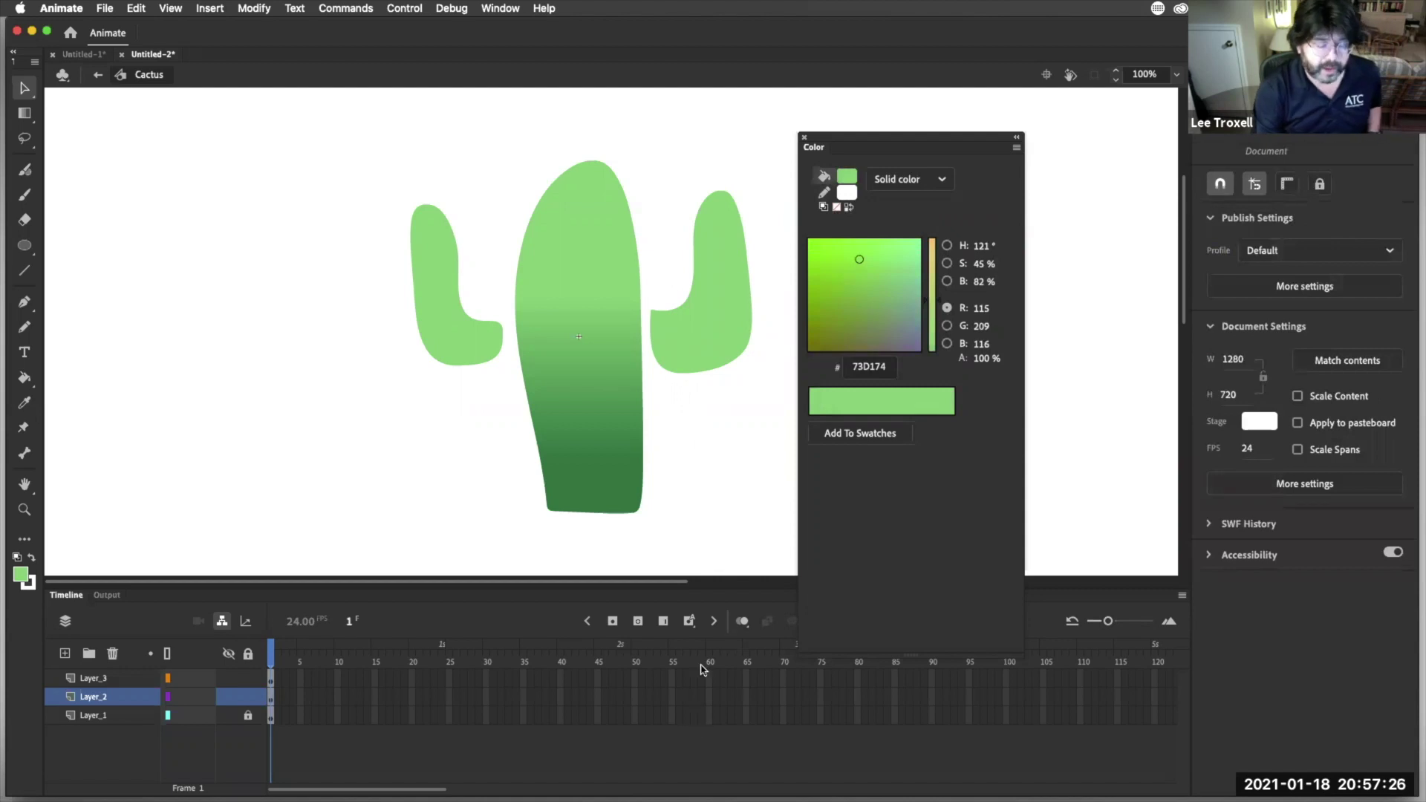
# Select the whole left arm and change its fill to the white-to-black radial gradient swatch
pyautogui.moveTo(334, 143); pyautogui.dragTo(509, 399)
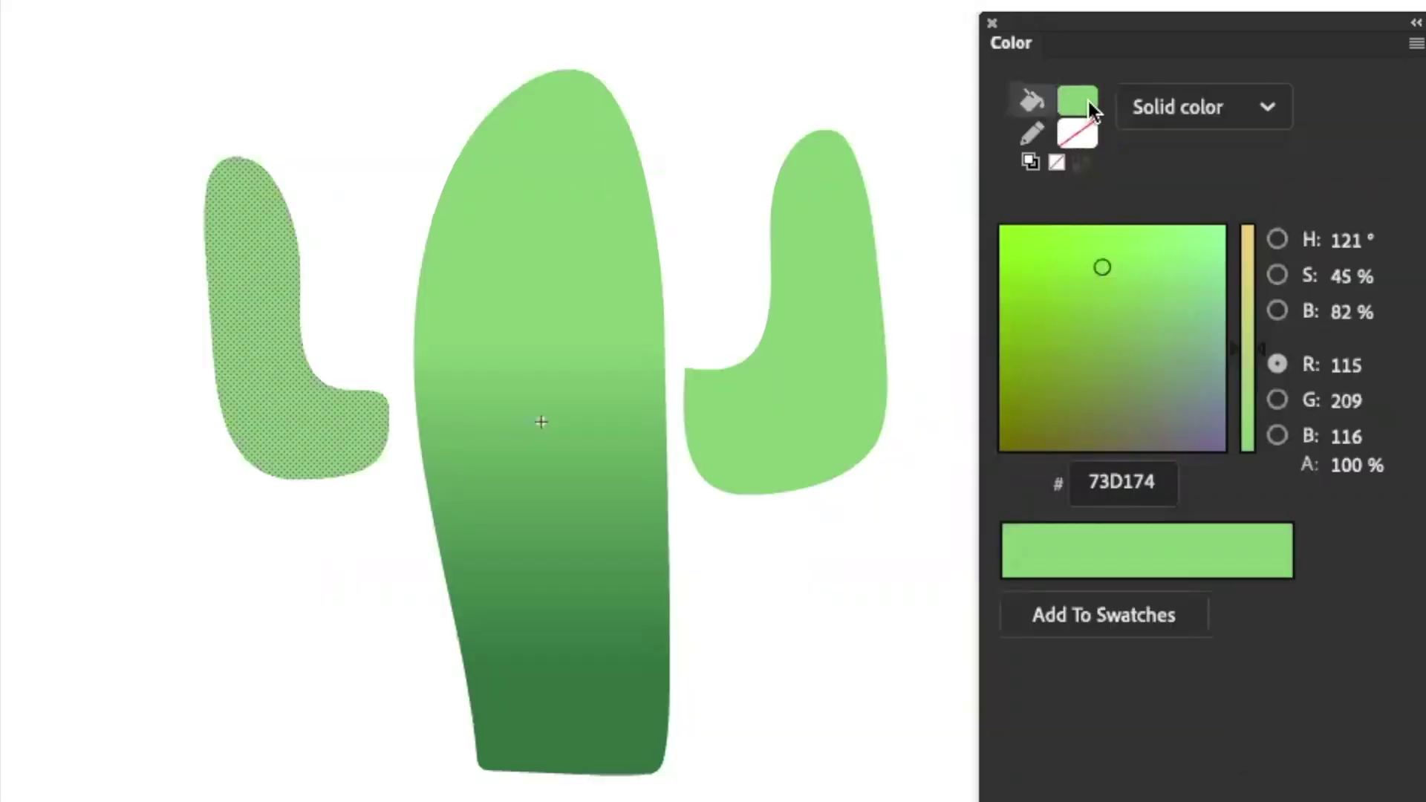
pyautogui.click(1088, 101)
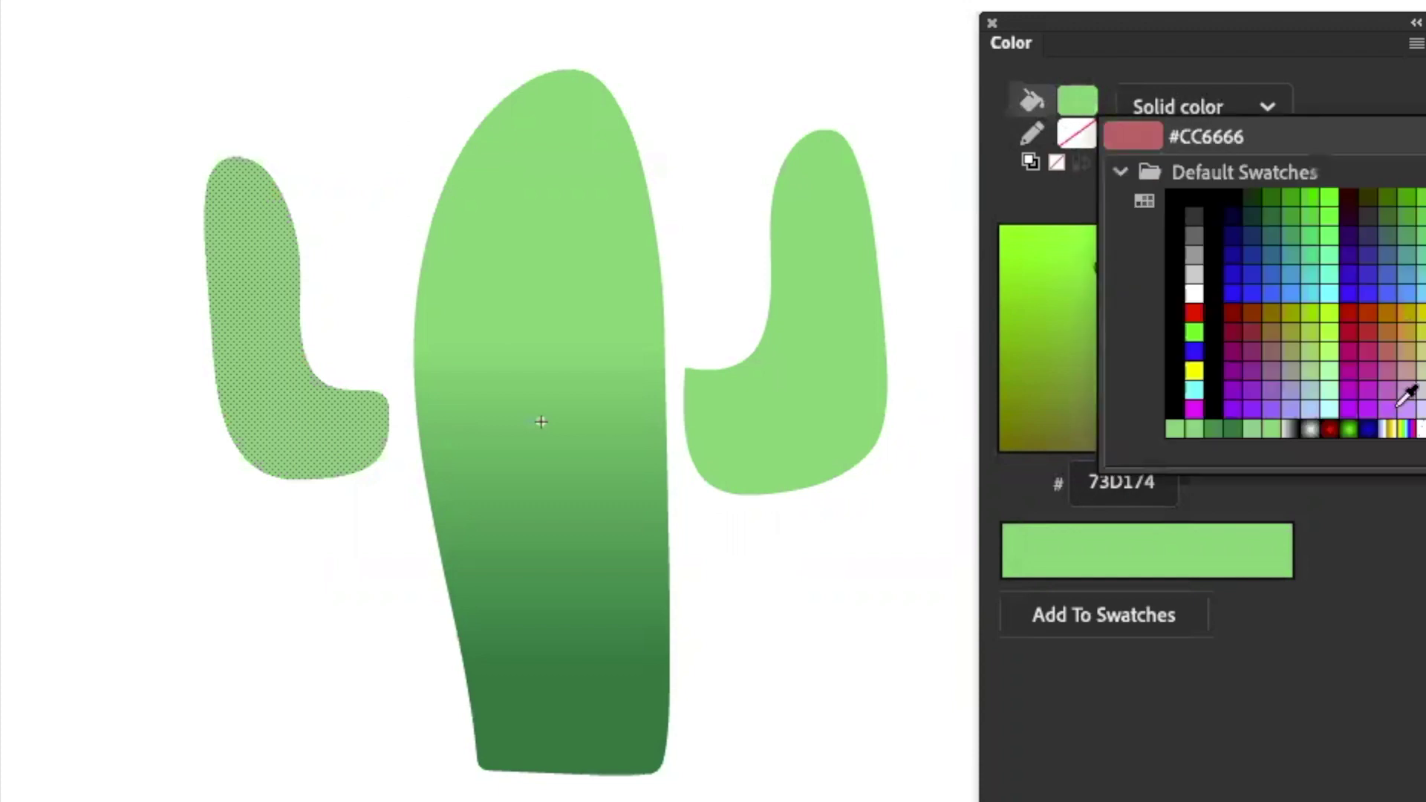
pyautogui.click(1308, 429)
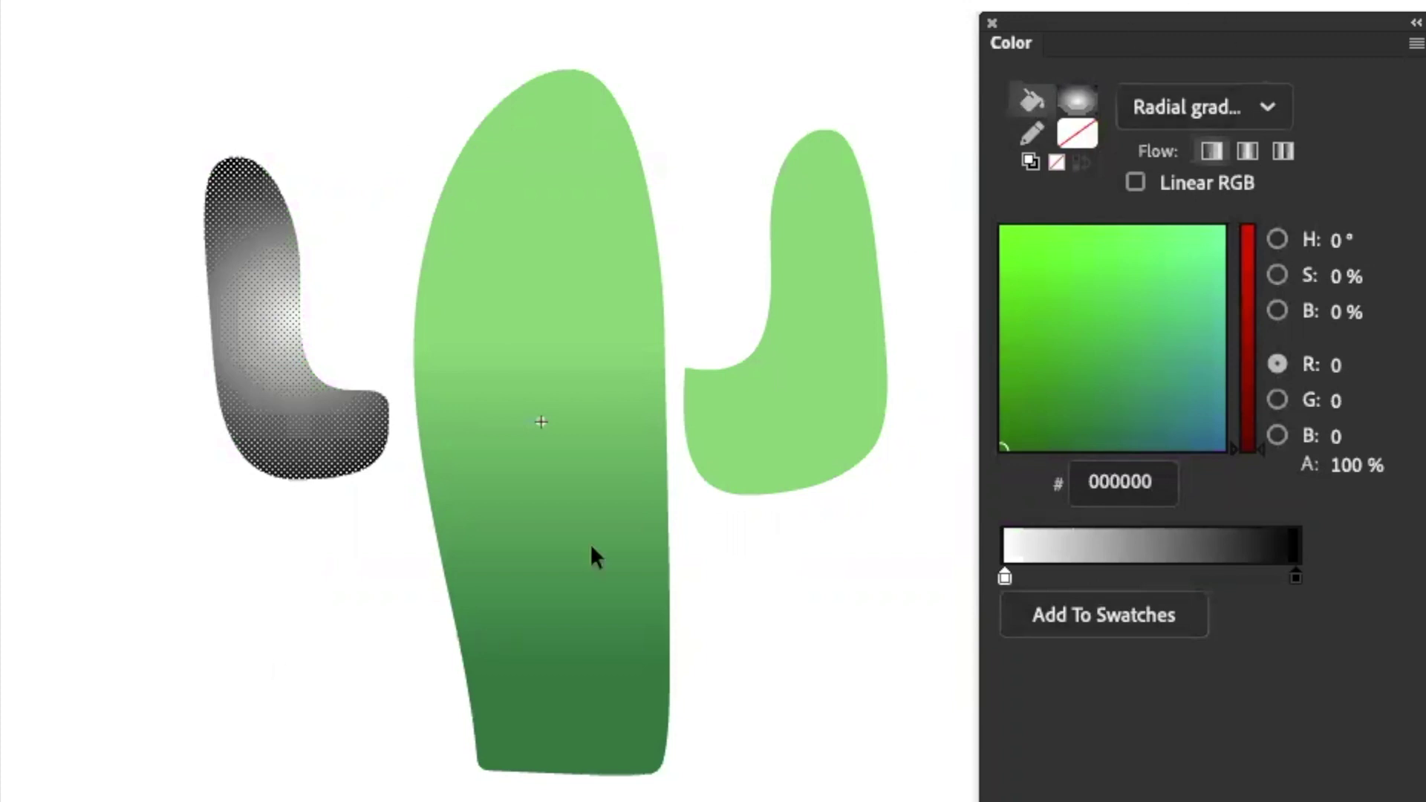
# Set the left arm's gradient stops to light green 74D174 and dark green 12733F, and change the gradient type to linear
pyautogui.click(1005, 576)
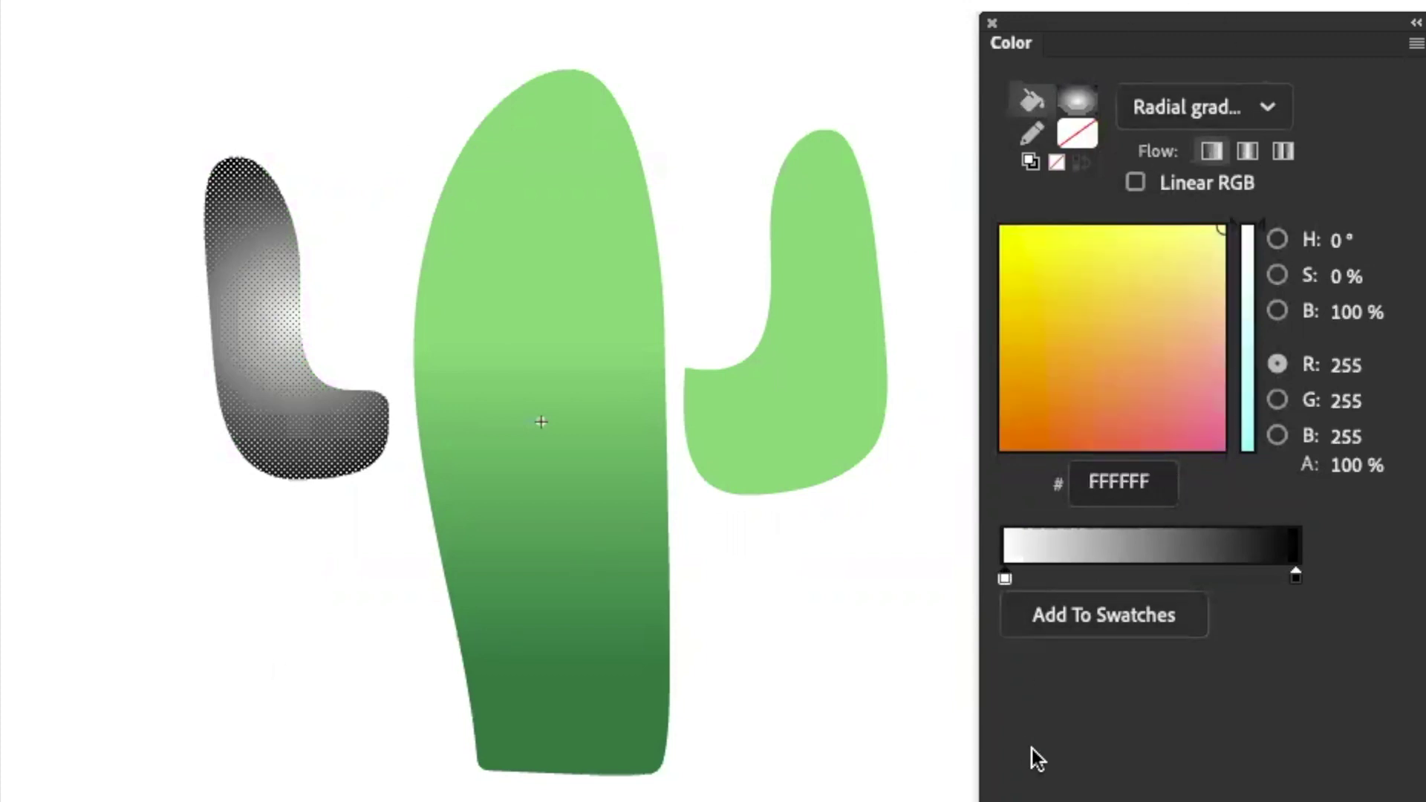
pyautogui.click(1006, 576)
pyautogui.click(1171, 776)
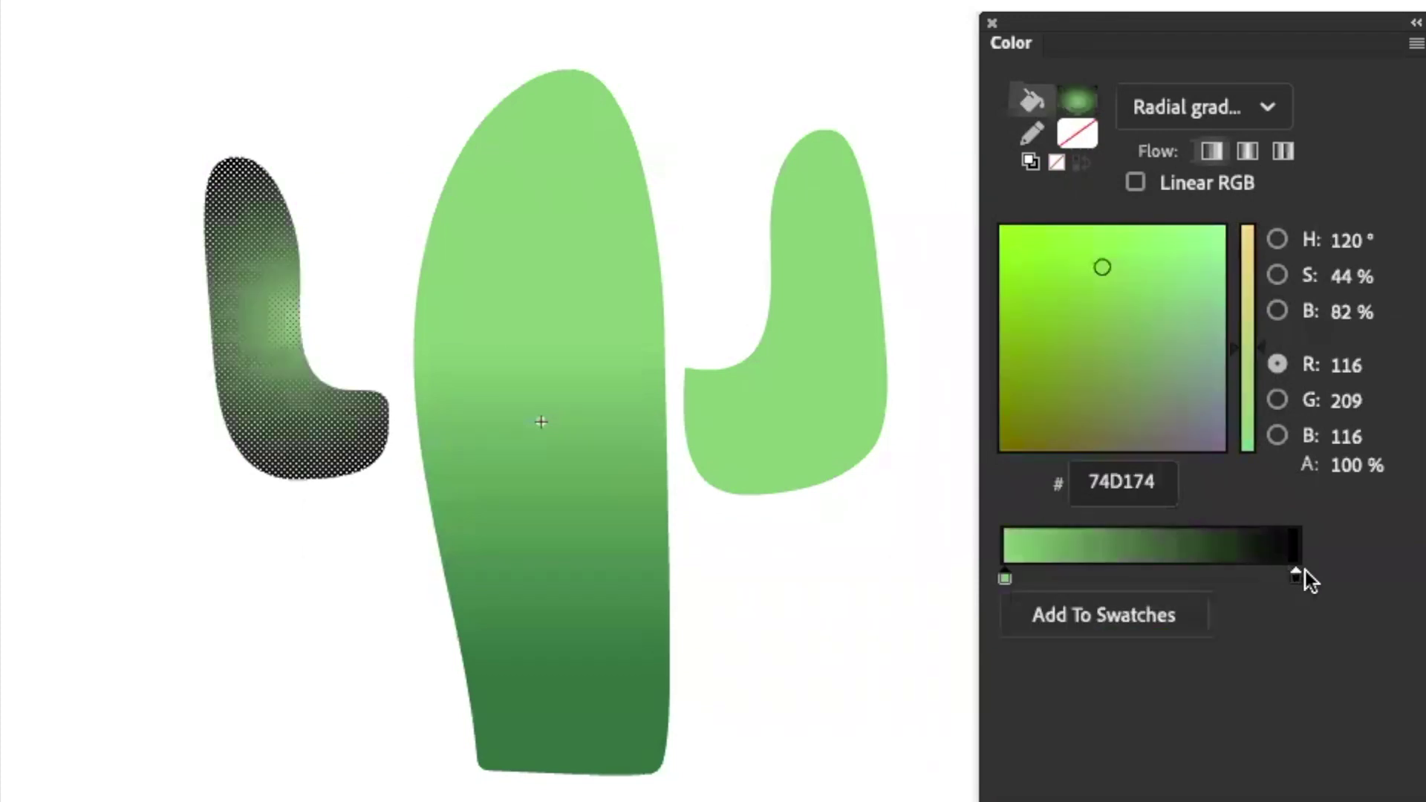
pyautogui.click(1295, 576)
pyautogui.click(1295, 576)
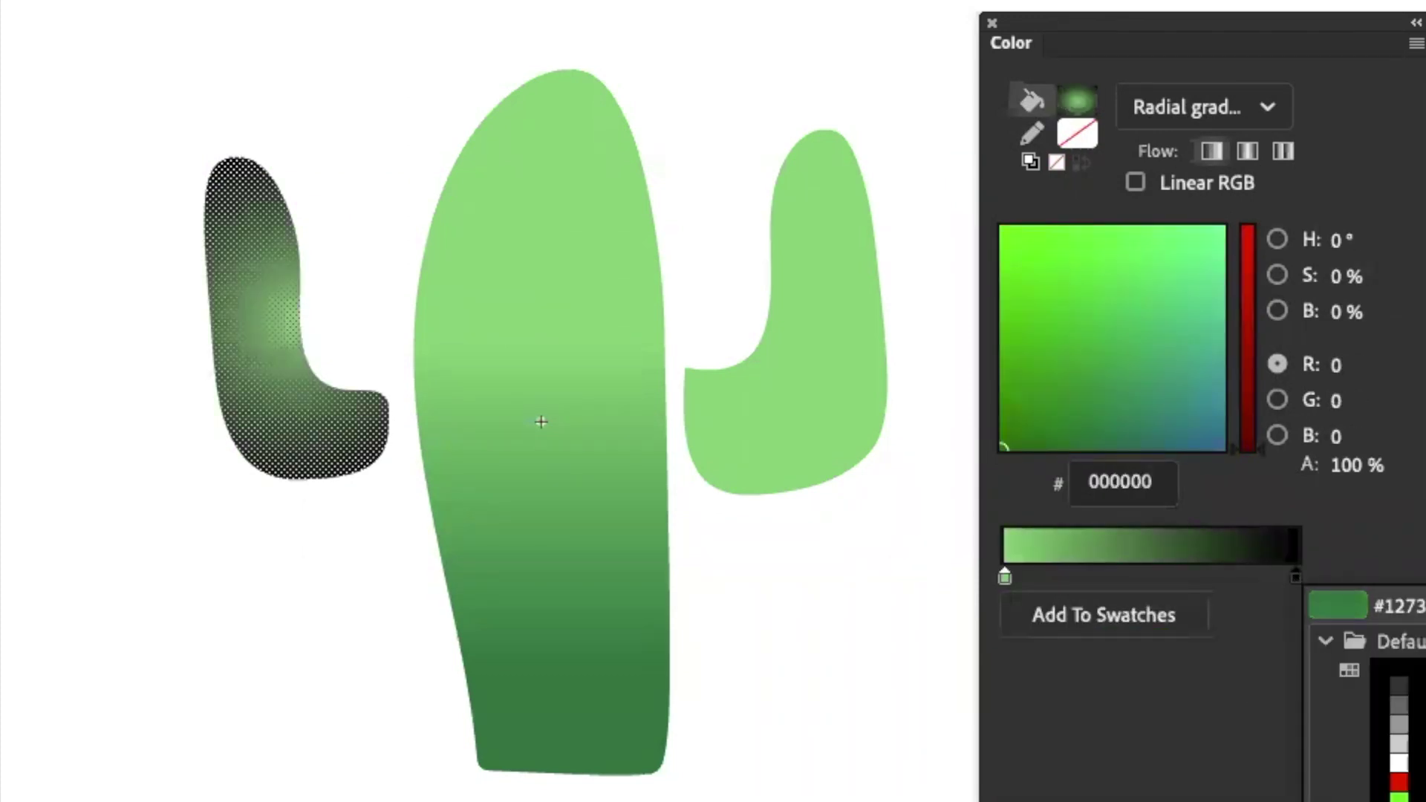
pyautogui.click(1422, 794)
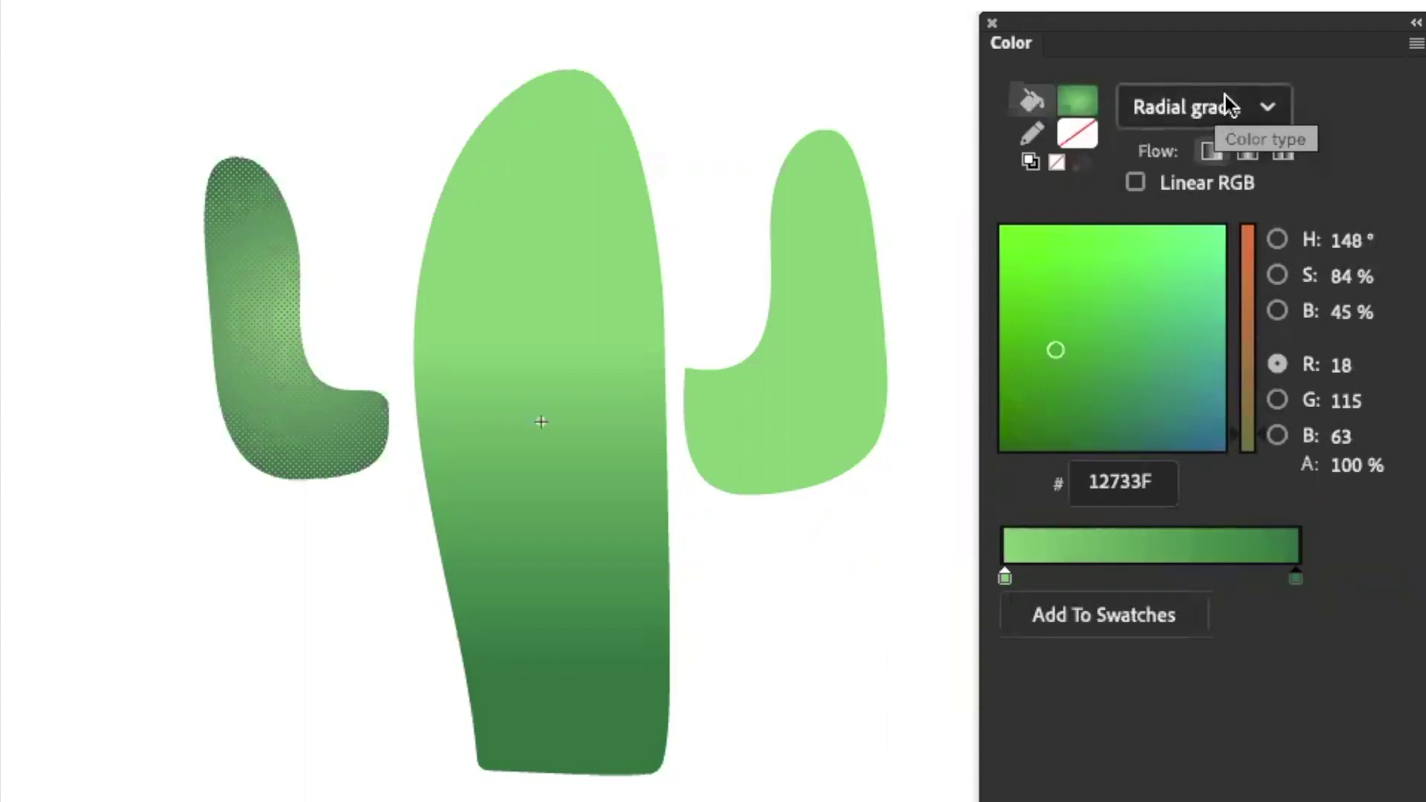
pyautogui.click(1270, 108)
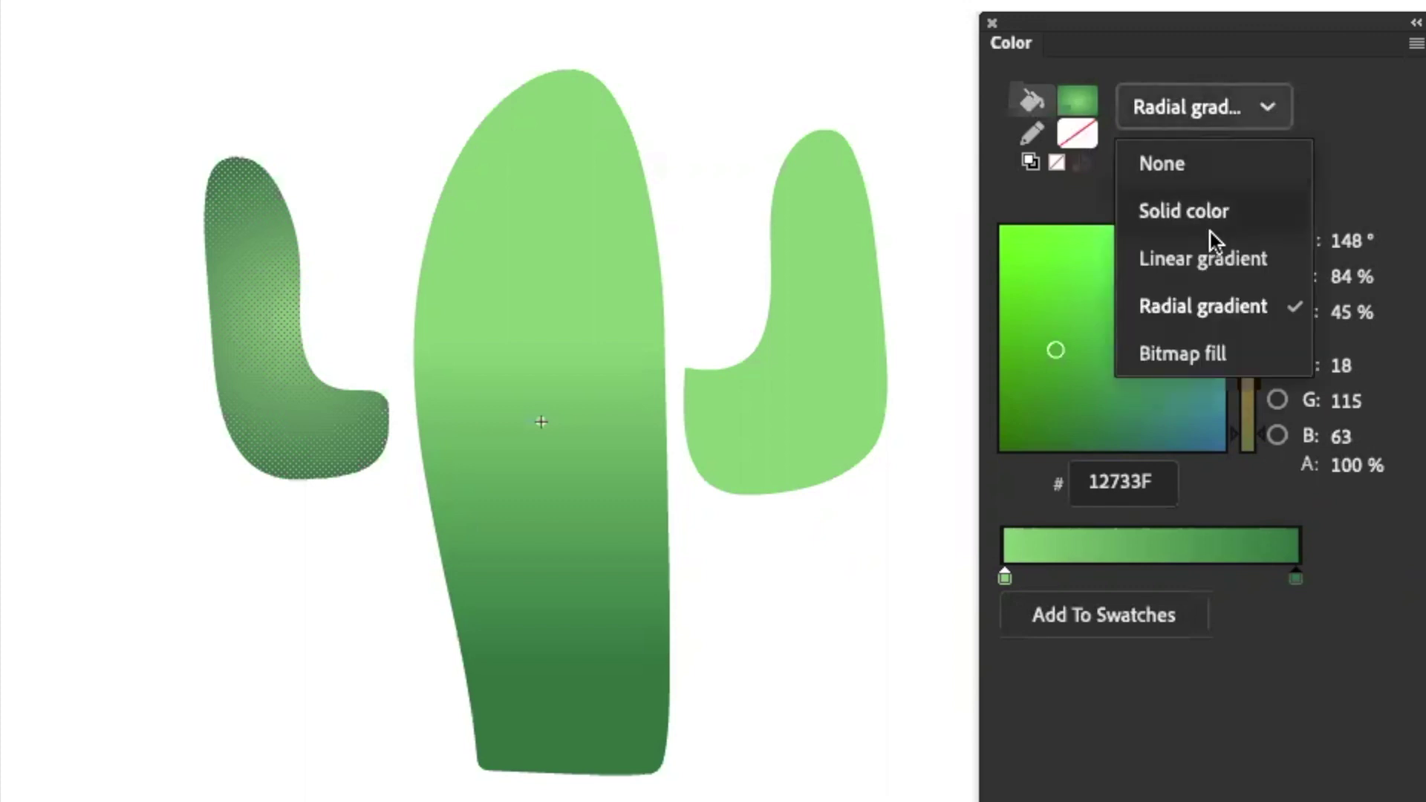
pyautogui.click(1218, 259)
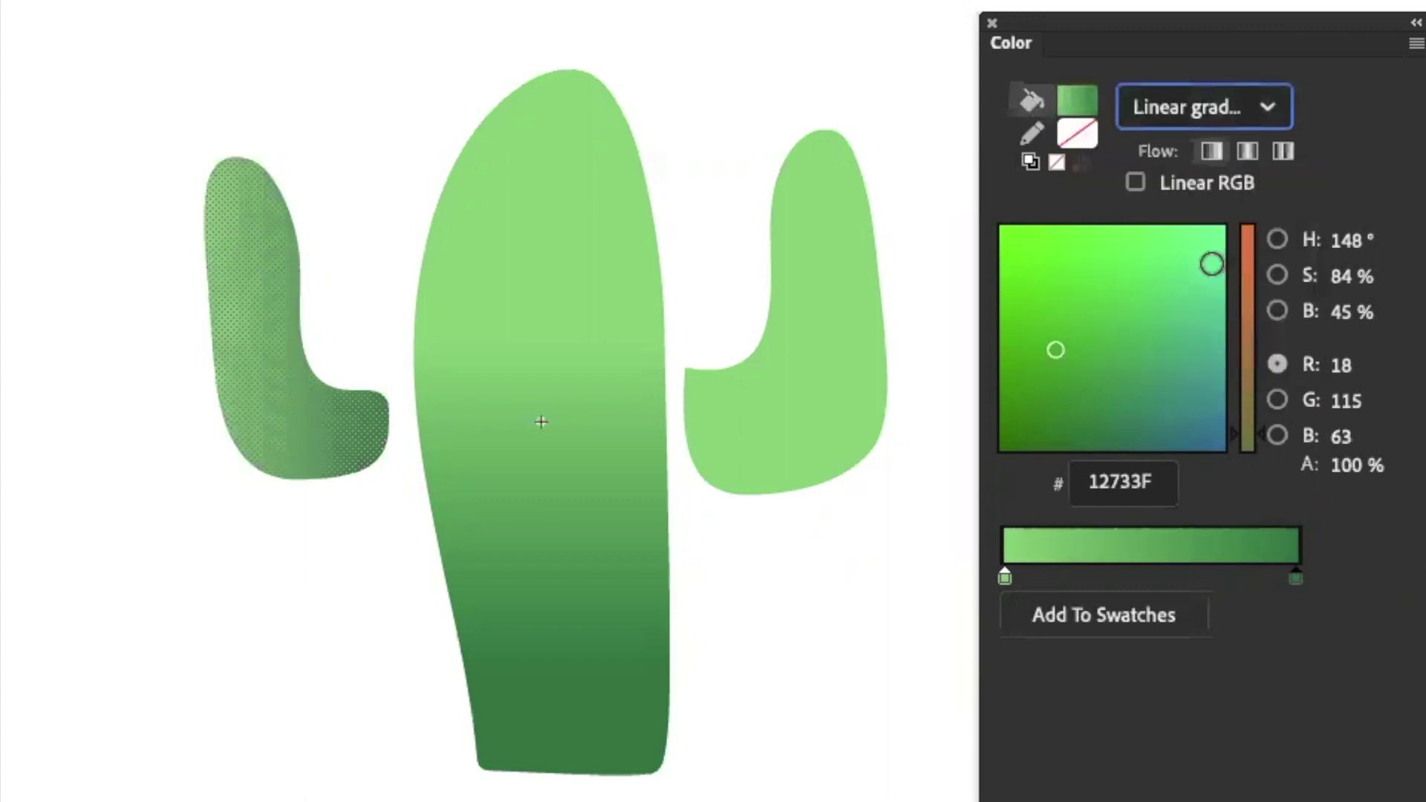
# Rotate the left arm's gradient to run straight down with Gradient Transform, and shorten its transition to the middle of the arm
pyautogui.press('f')
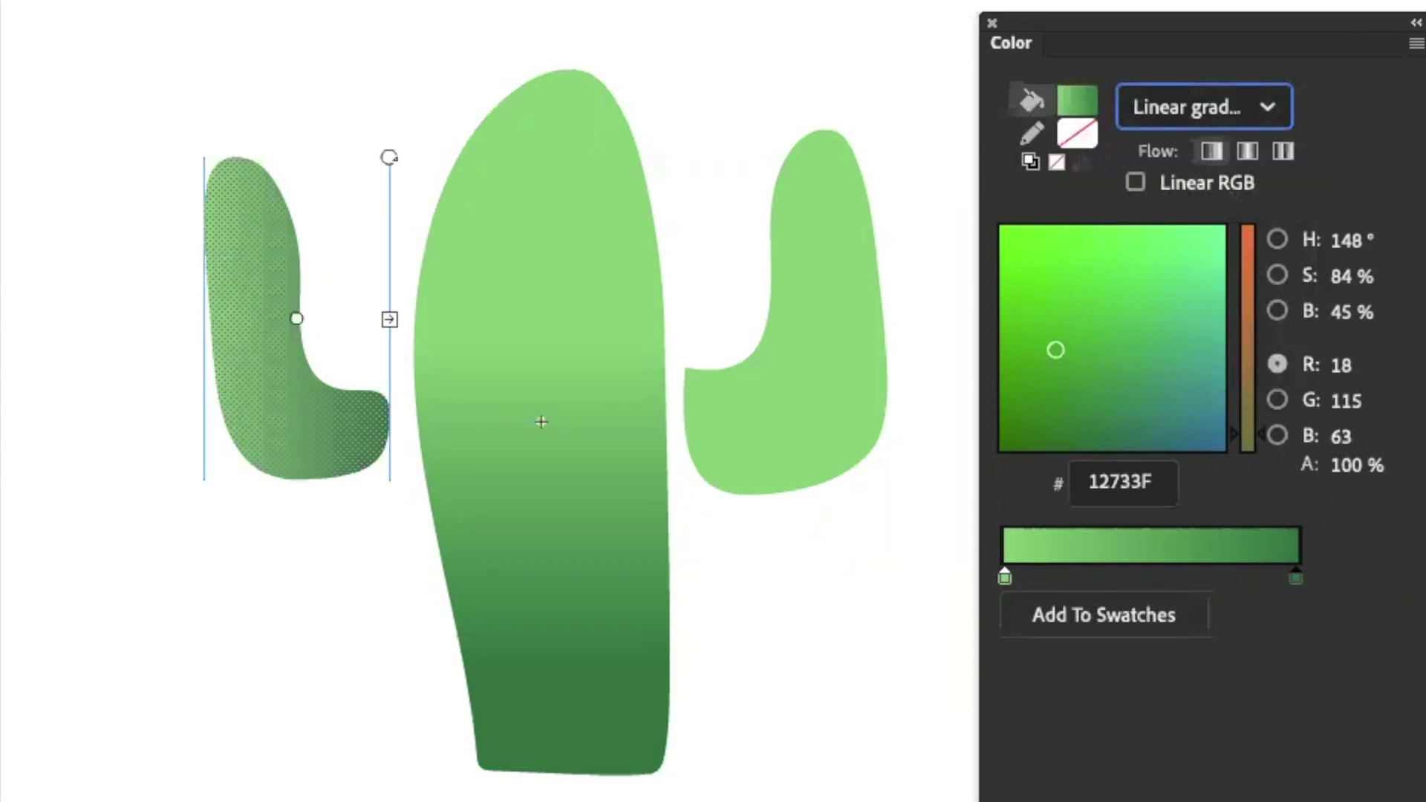
pyautogui.moveTo(389, 157); pyautogui.dragTo(399, 393)
pyautogui.moveTo(309, 417)
pyautogui.mouseDown()
pyautogui.moveTo(332, 524)
pyautogui.moveTo(327, 483)
pyautogui.moveTo(350, 525)
pyautogui.moveTo(343, 546)
pyautogui.moveTo(315, 441)
pyautogui.mouseUp()
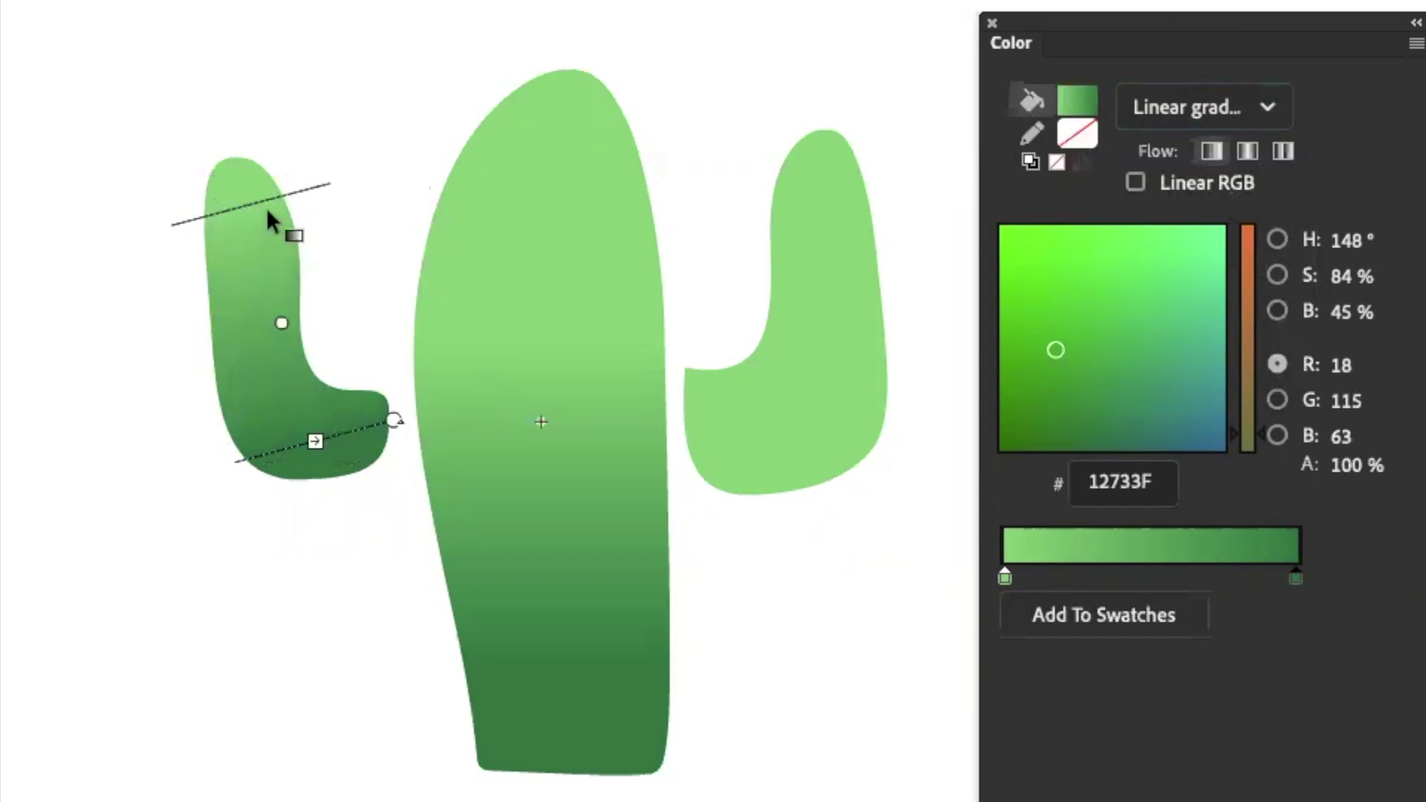
pyautogui.moveTo(314, 441); pyautogui.dragTo(323, 474)
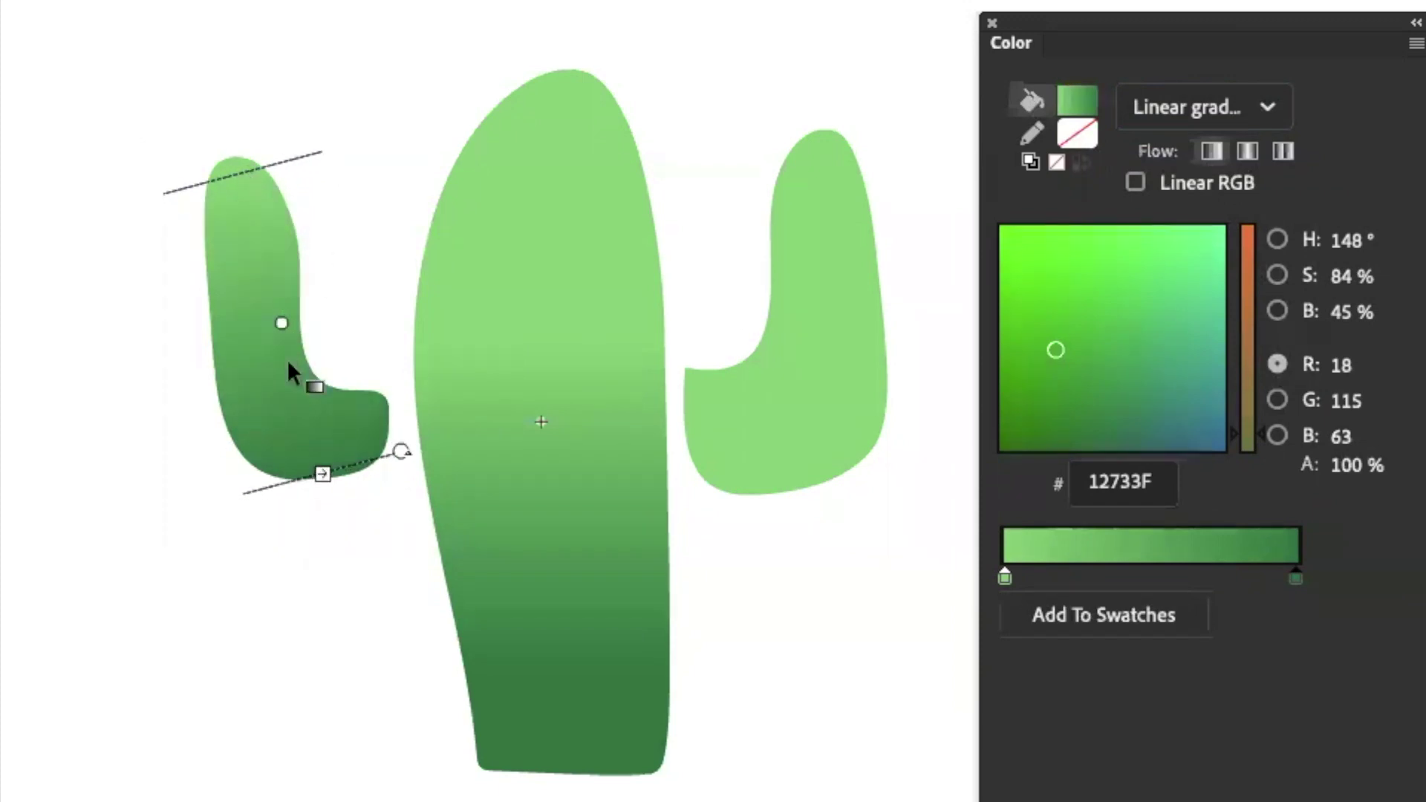
pyautogui.moveTo(302, 448); pyautogui.dragTo(271, 357)
pyautogui.moveTo(377, 364); pyautogui.dragTo(399, 437)
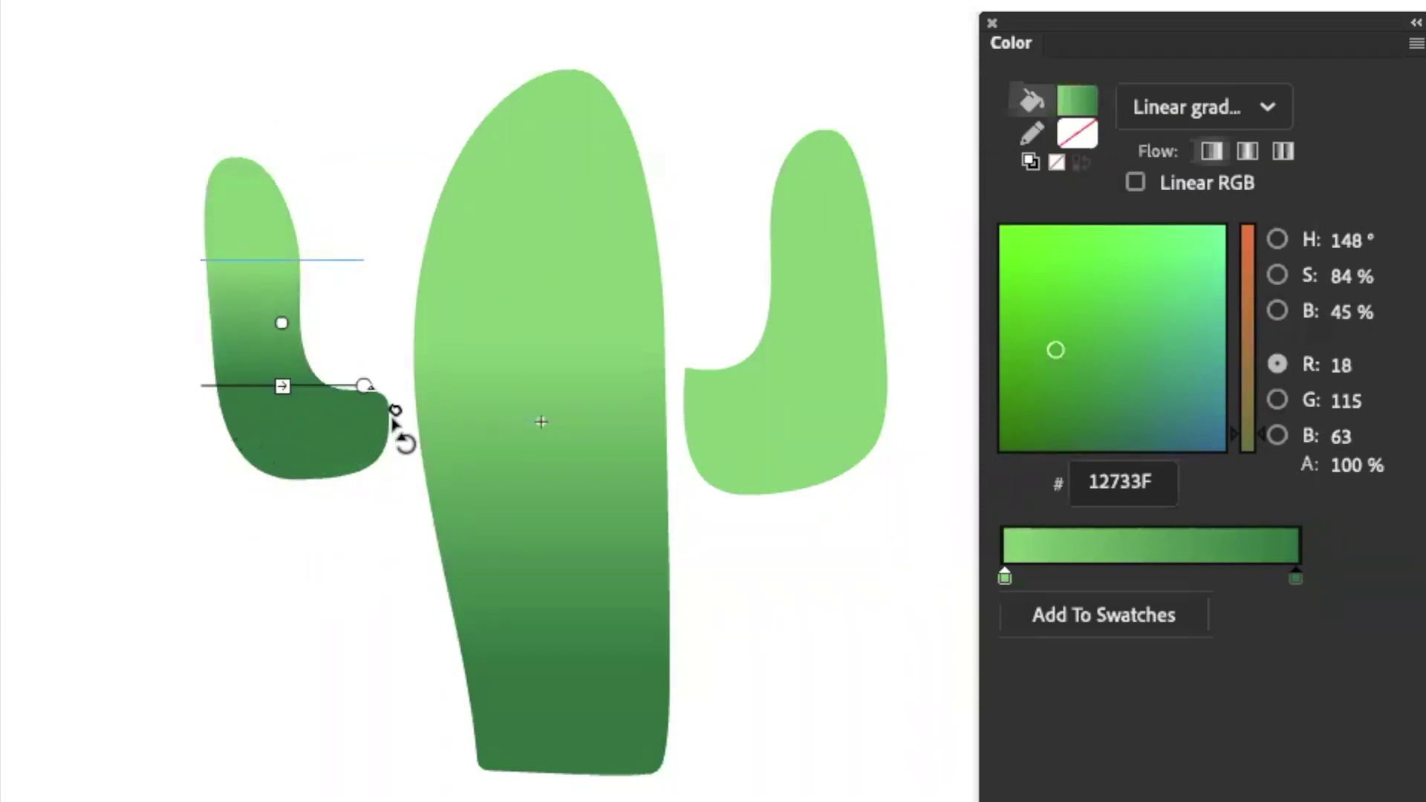
pyautogui.moveTo(297, 389); pyautogui.dragTo(271, 419)
# Fill the right arm with the same green linear gradient and rotate it to run from light at its tip to dark at its base
pyautogui.press('v')
pyautogui.moveTo(935, 570); pyautogui.dragTo(624, 111)
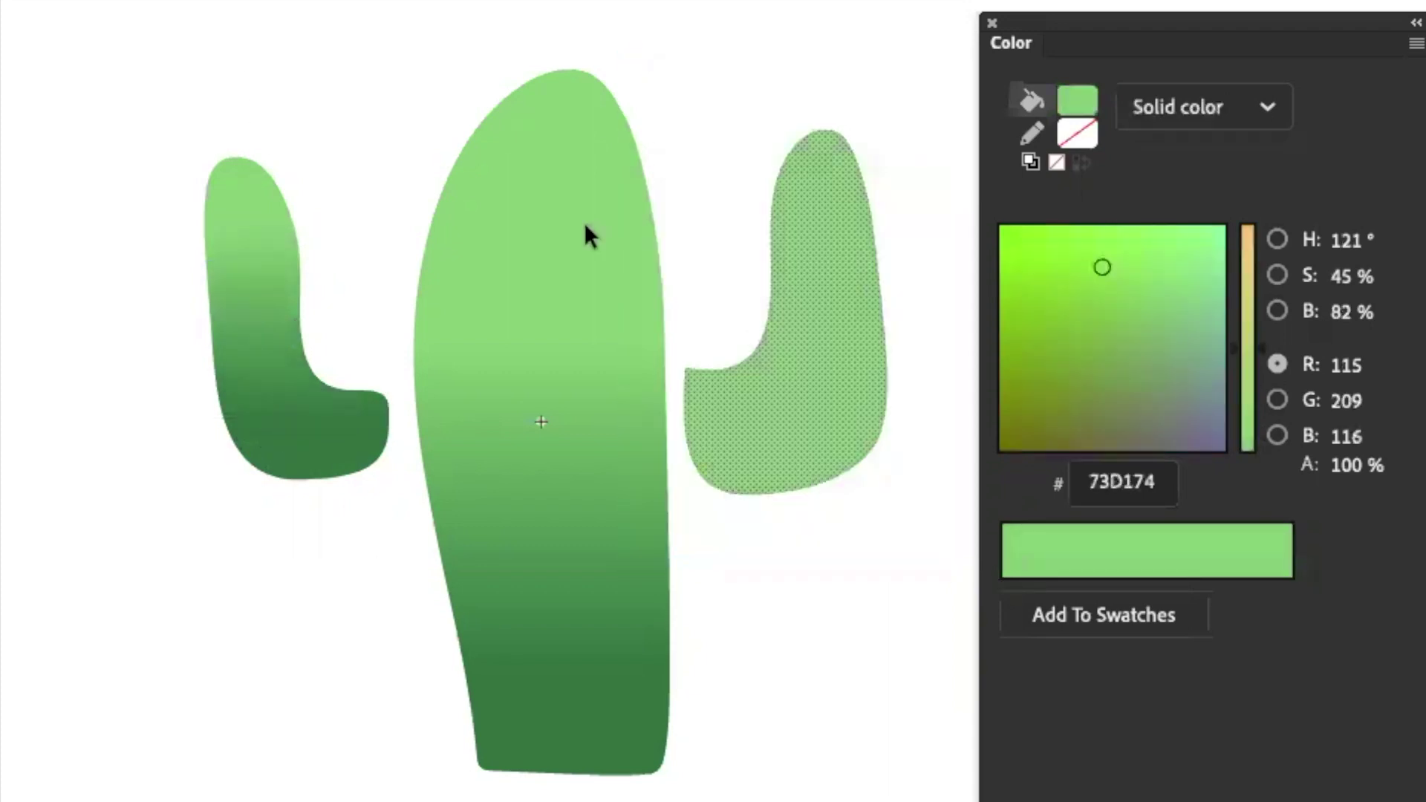
pyautogui.click(25, 380)
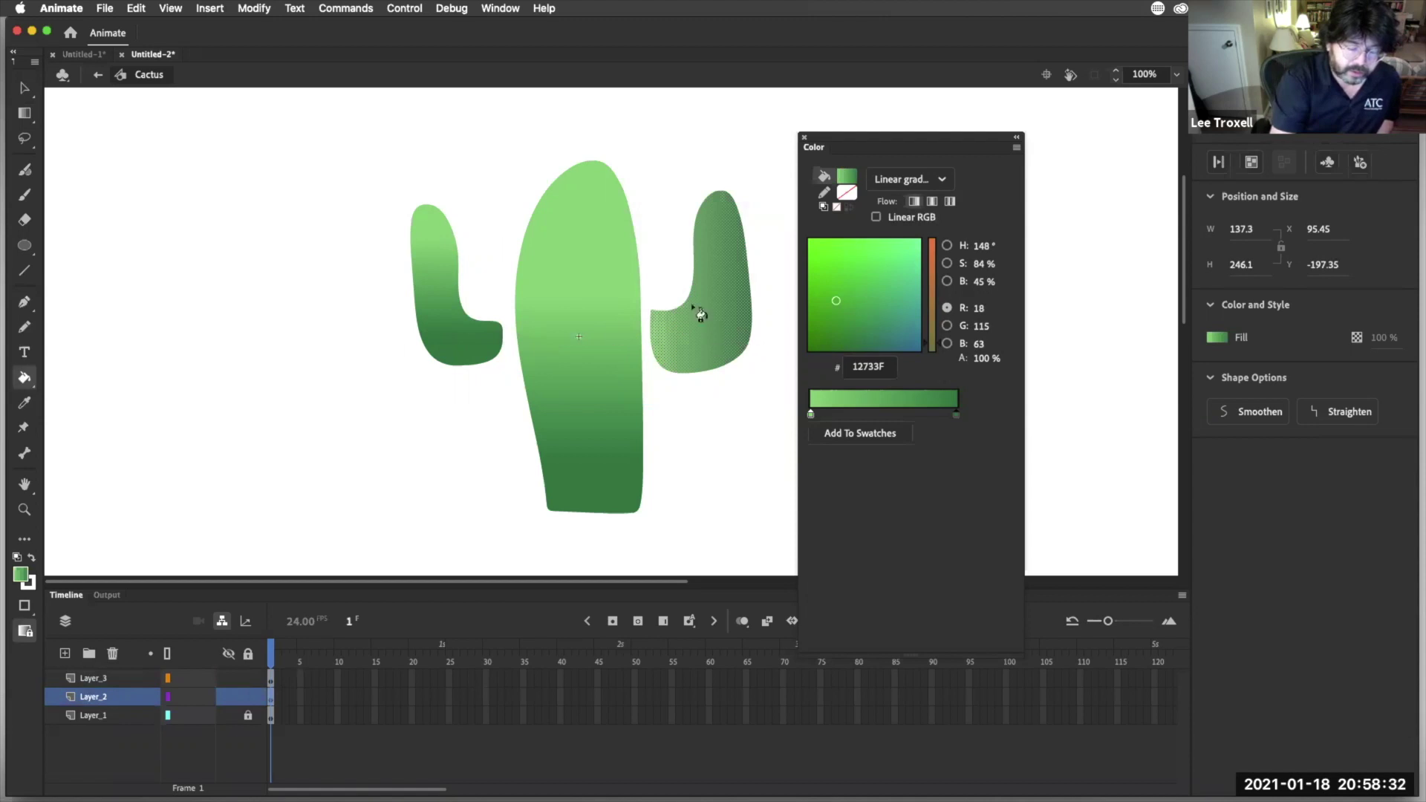
pyautogui.click(26, 92)
pyautogui.click(25, 113)
pyautogui.moveTo(753, 191); pyautogui.dragTo(793, 310)
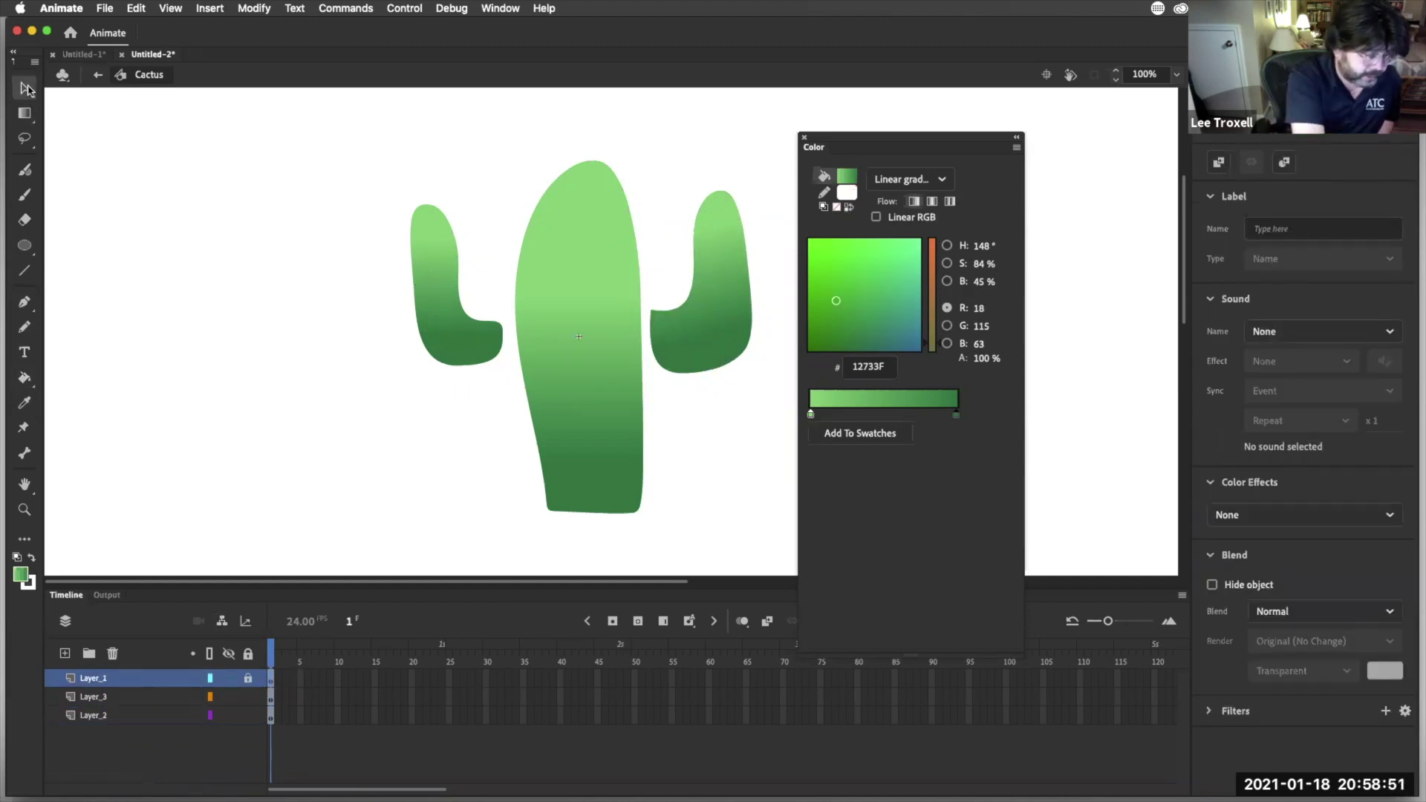
# Convert the left arm into a Graphic symbol named cL
pyautogui.moveTo(356, 159); pyautogui.dragTo(512, 390)
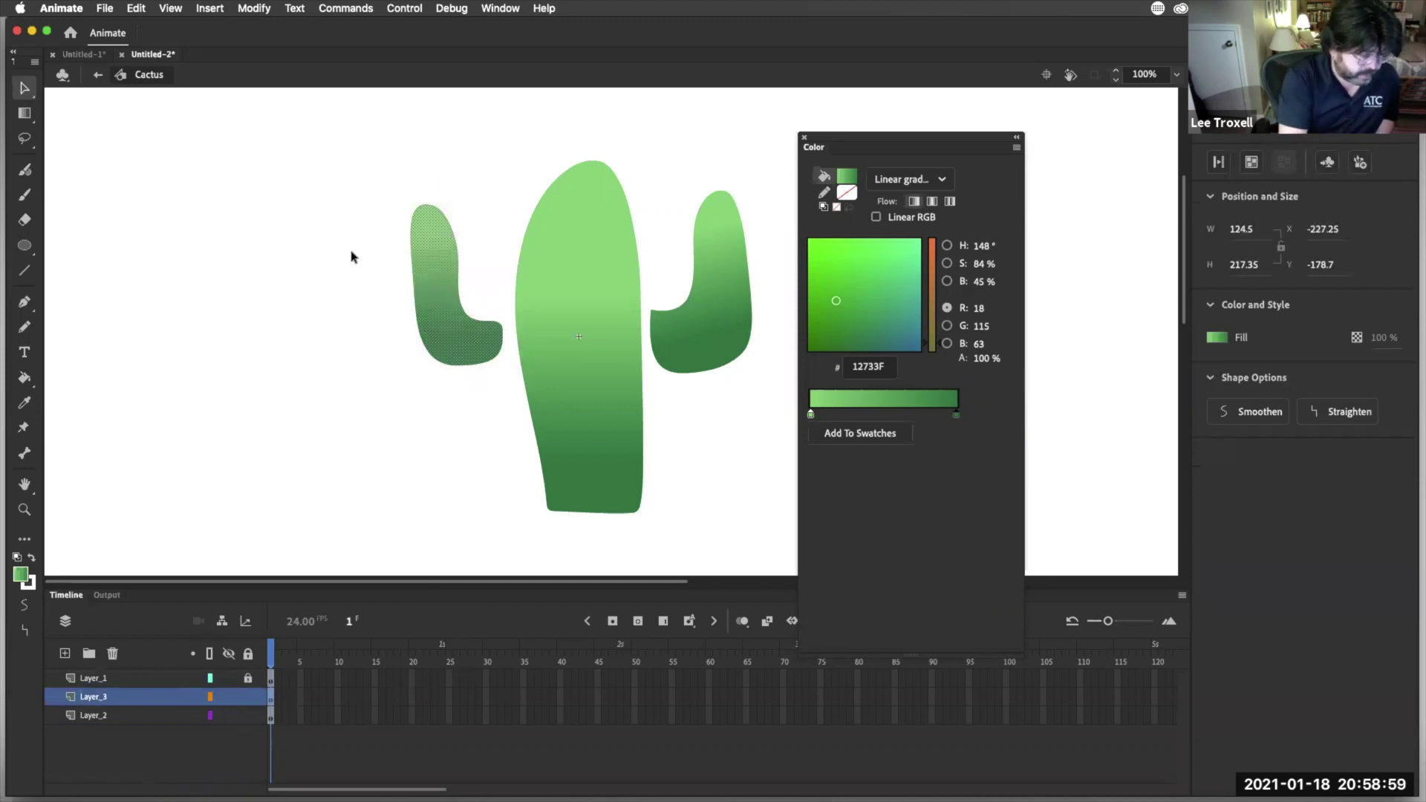
pyautogui.click(220, 11)
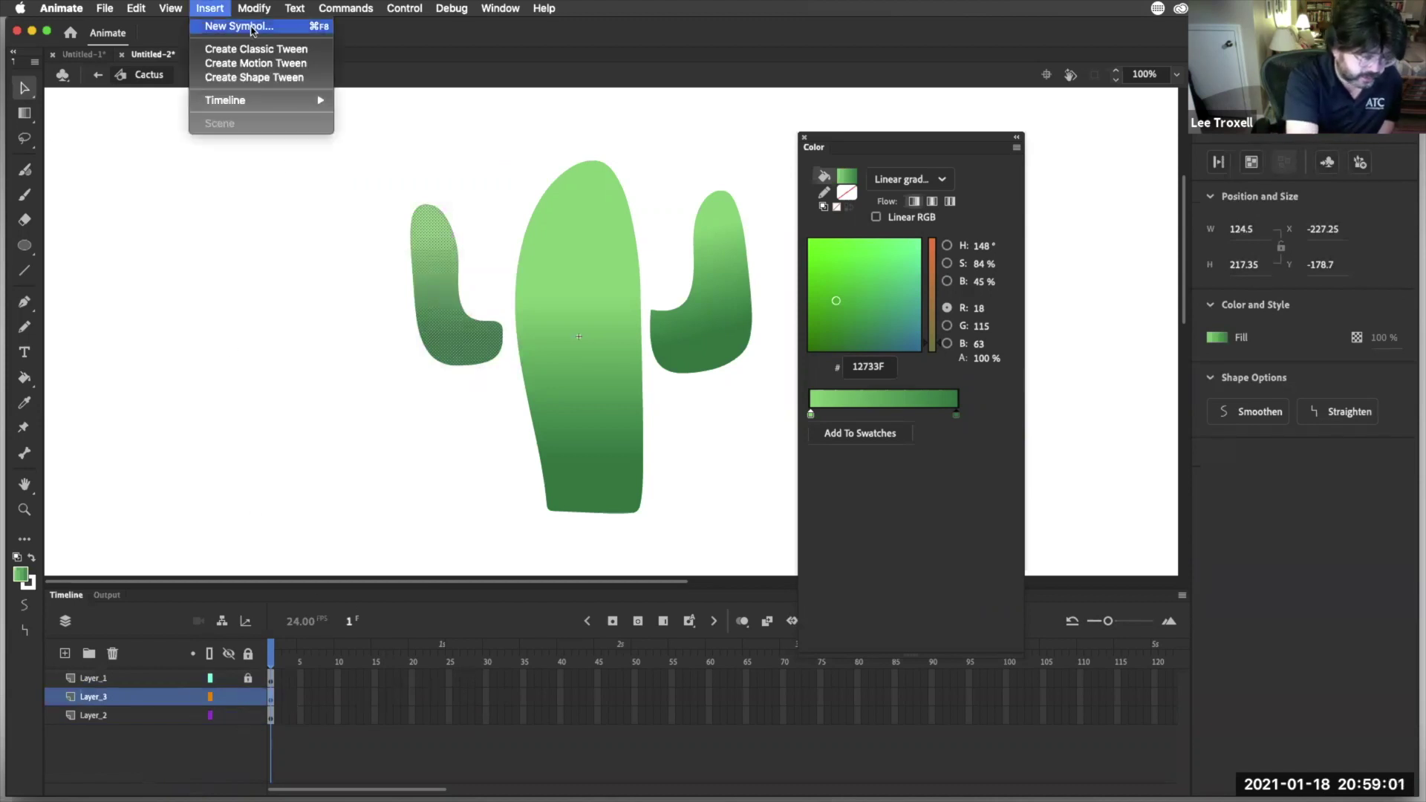
pyautogui.moveTo(269, 8)
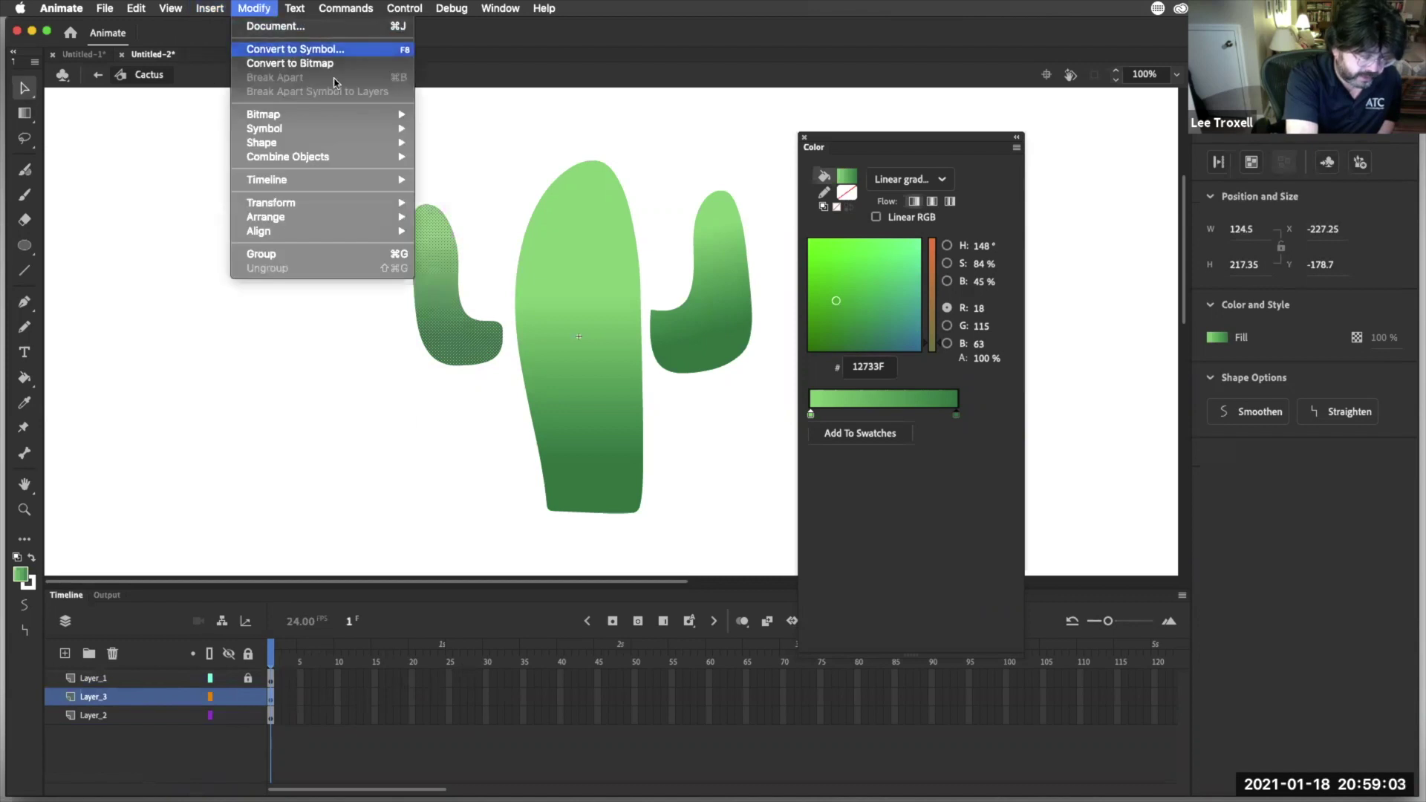
pyautogui.click(333, 49)
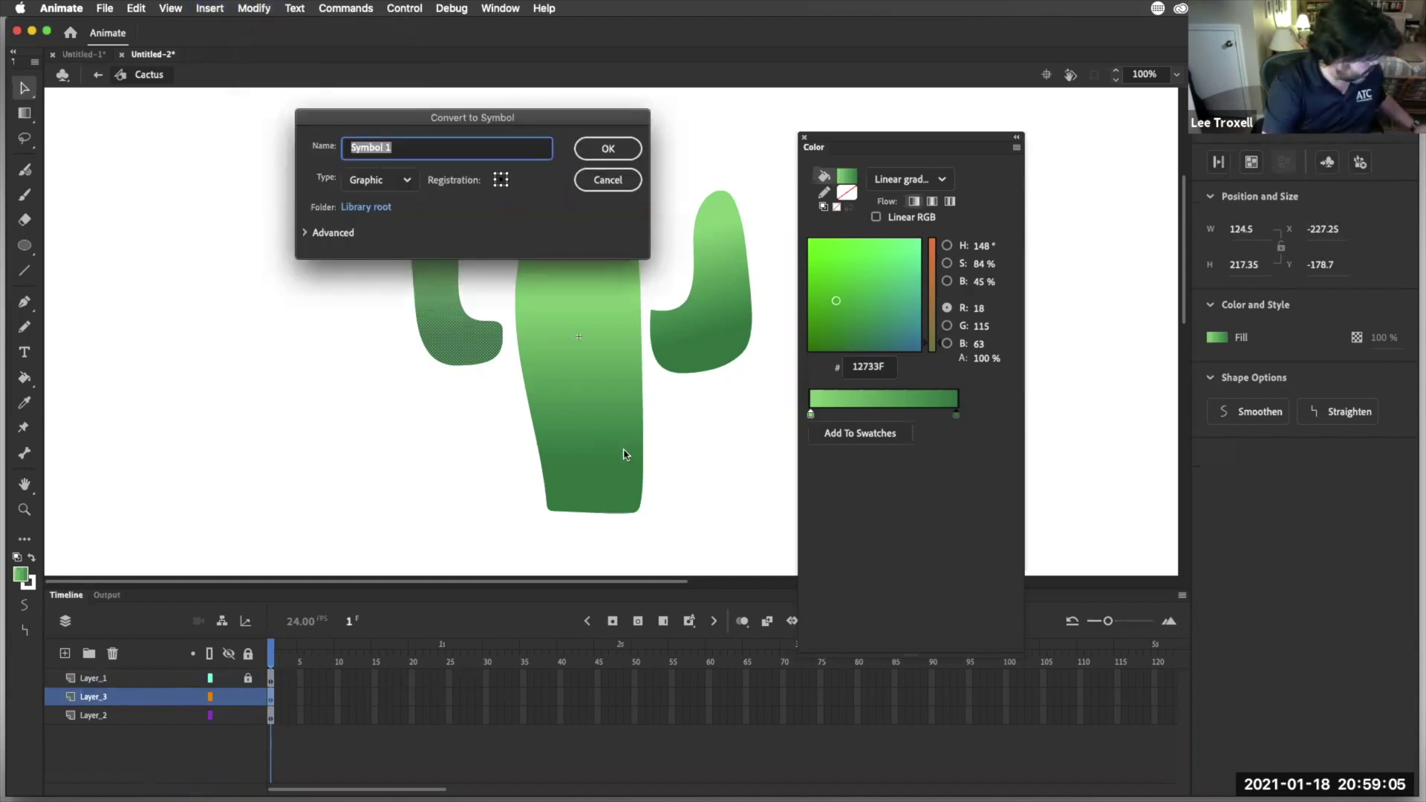
pyautogui.write('cL')
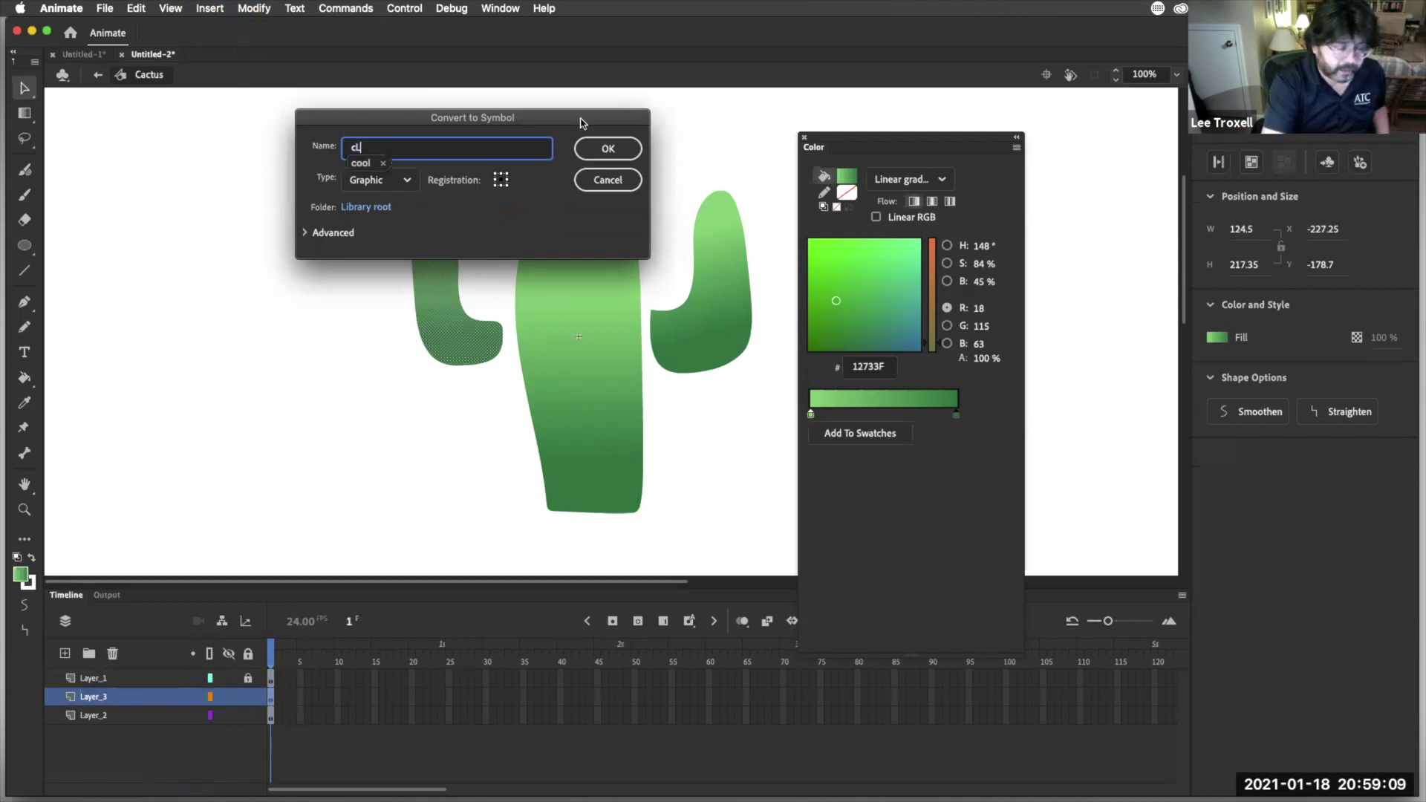
pyautogui.click(607, 148)
# Convert the right arm into a Graphic symbol named cR
pyautogui.click(724, 234)
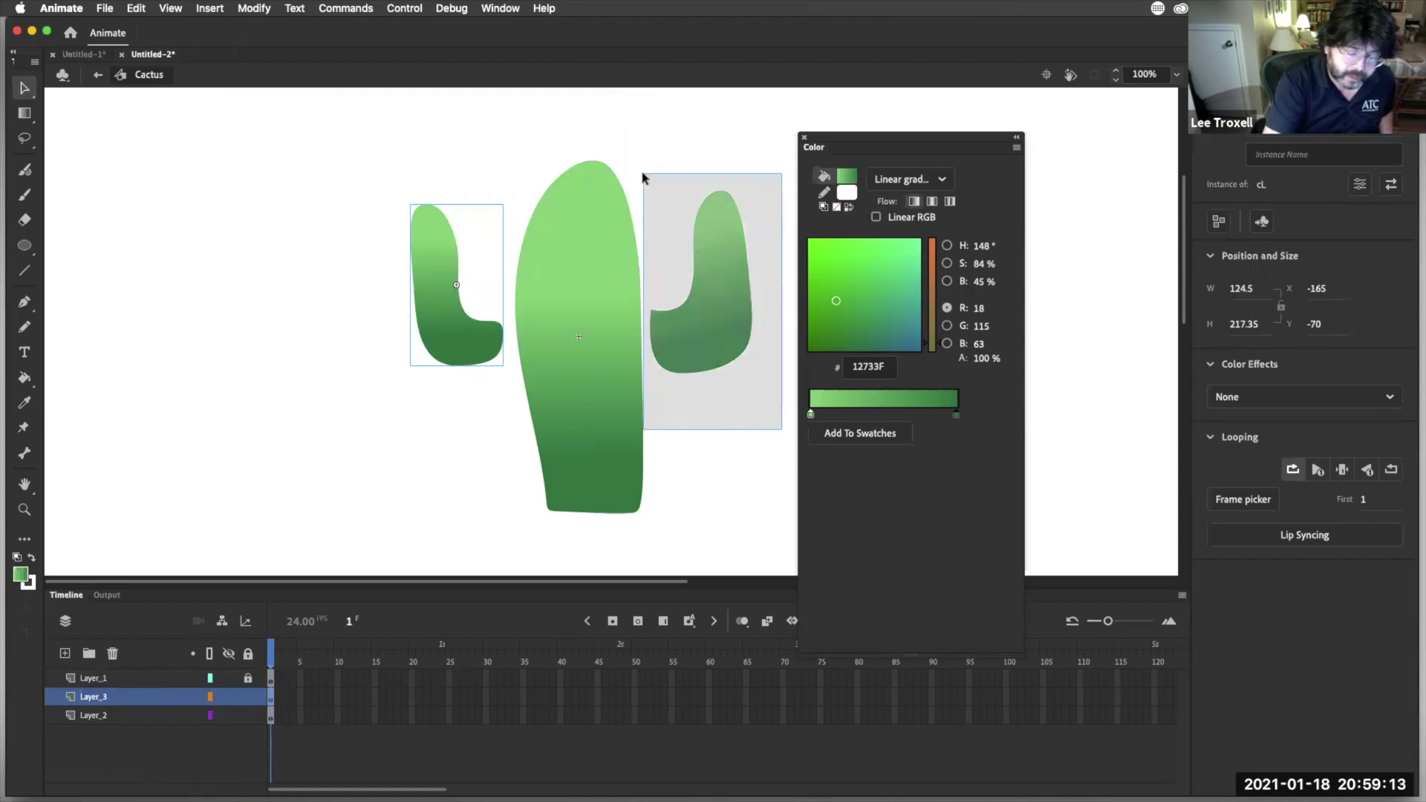
pyautogui.click(271, 9)
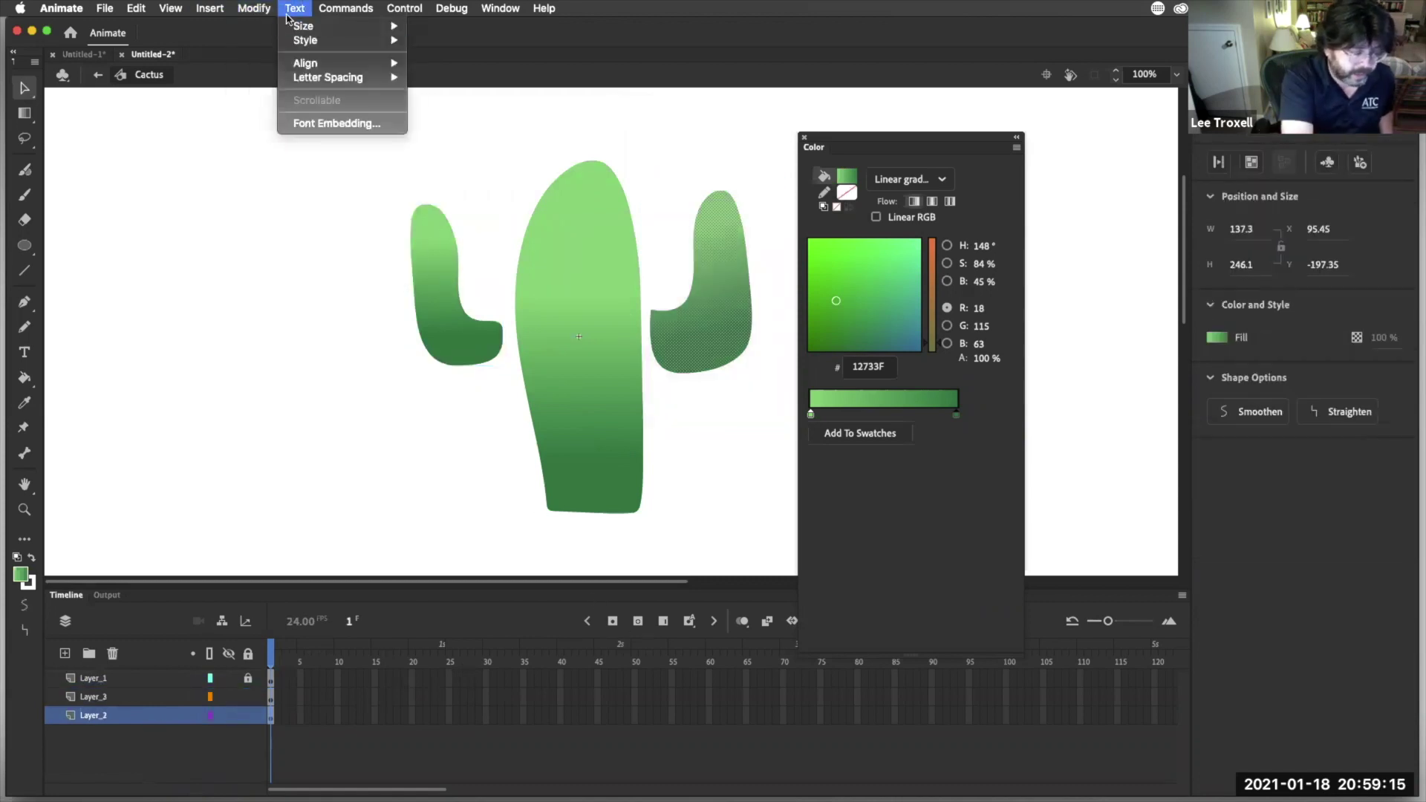
pyautogui.click(338, 49)
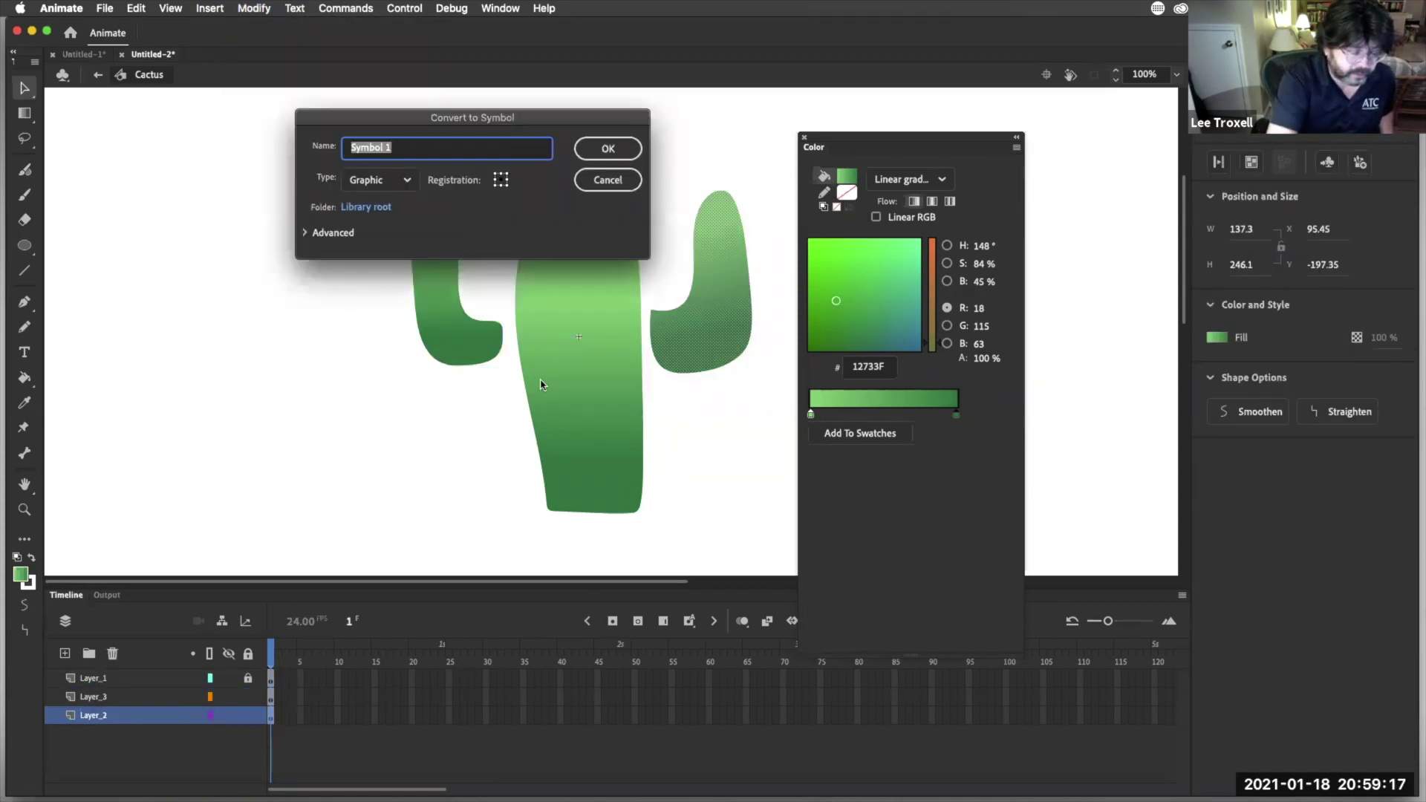
pyautogui.write('cR')
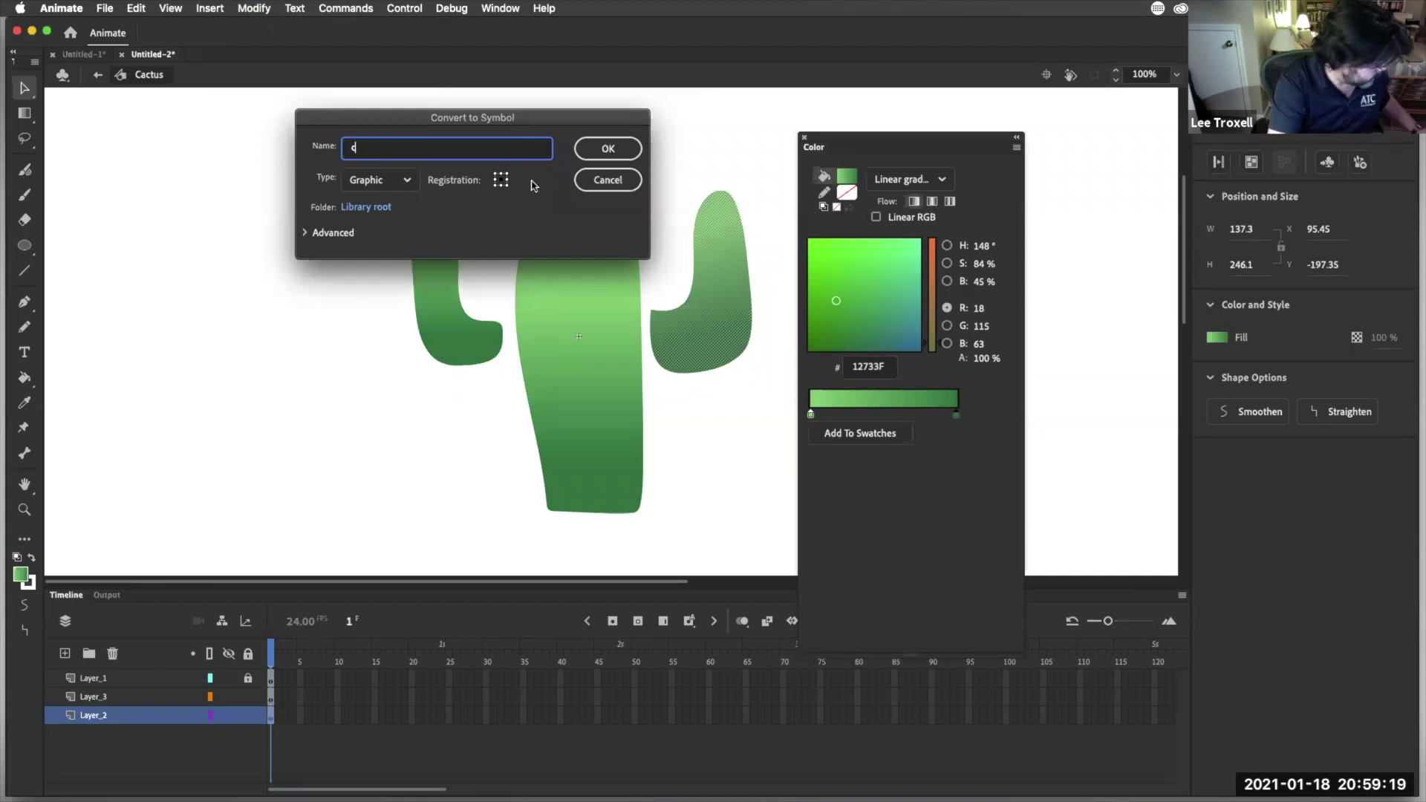
pyautogui.click(606, 148)
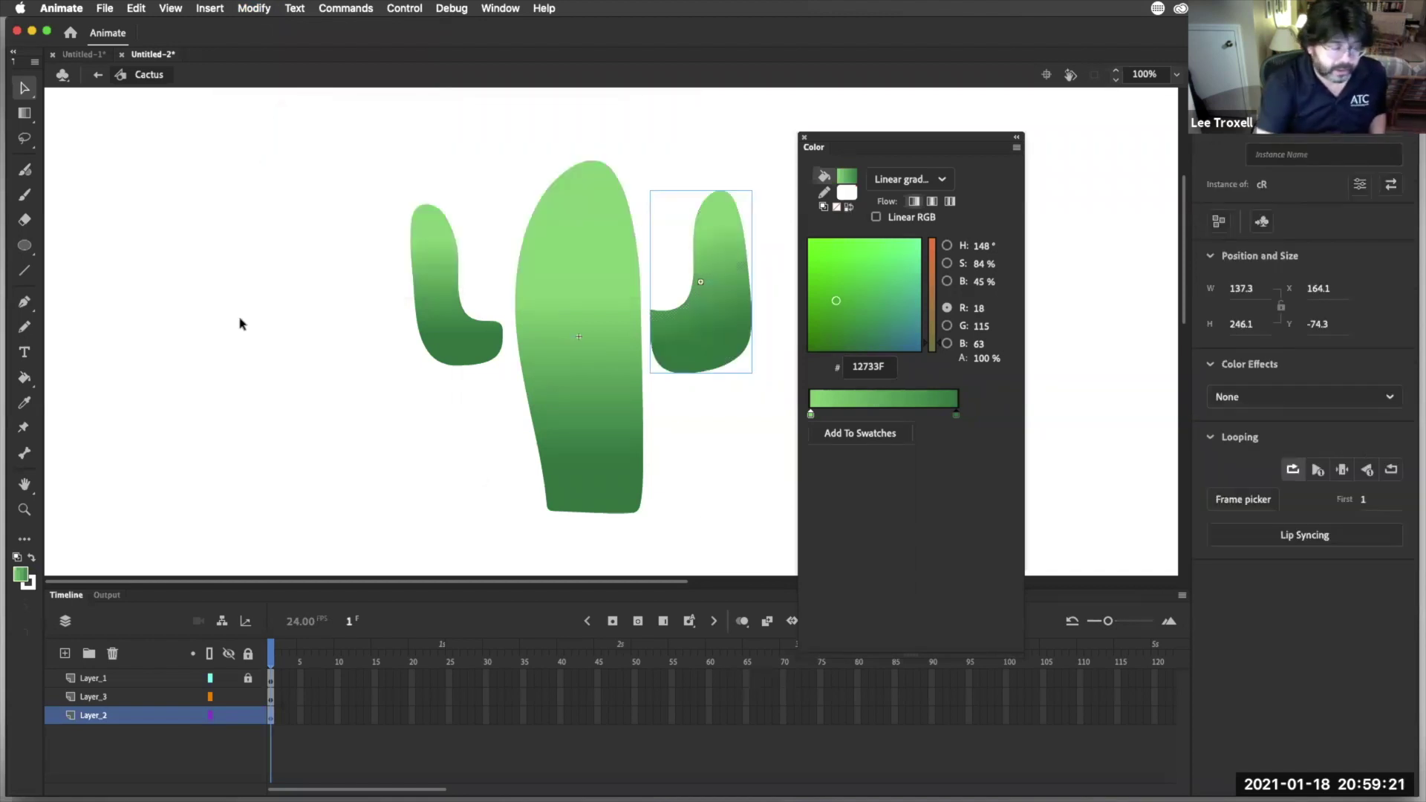
# Scale the right arm down to about 115 by 187 and reduce the left arm's height to about 189 with Free Transform
pyautogui.moveTo(26, 112); pyautogui.dragTo(78, 111)
pyautogui.moveTo(607, 145); pyautogui.dragTo(768, 407)
pyautogui.moveTo(751, 190); pyautogui.dragTo(700, 213)
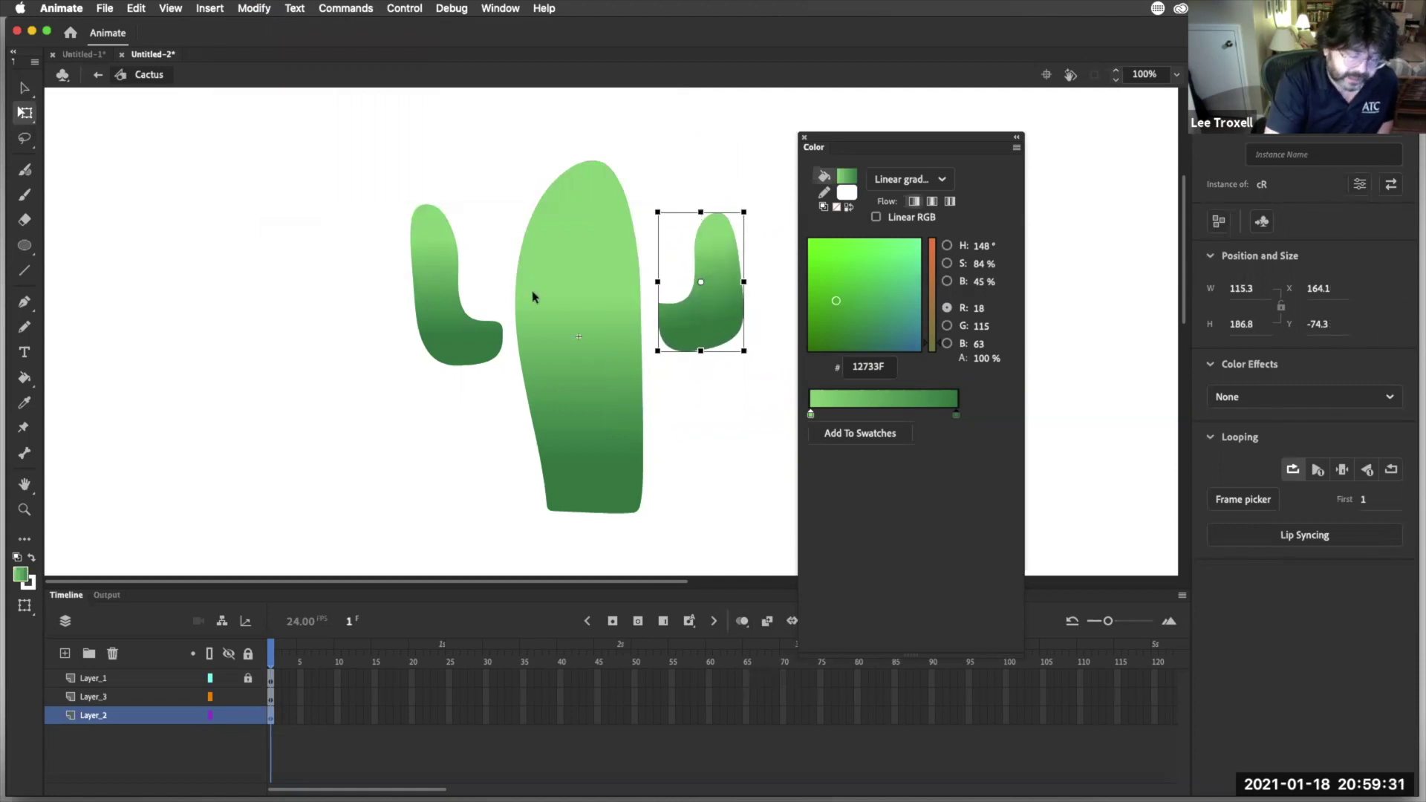
pyautogui.moveTo(326, 168); pyautogui.dragTo(513, 393)
pyautogui.moveTo(455, 205); pyautogui.dragTo(453, 209)
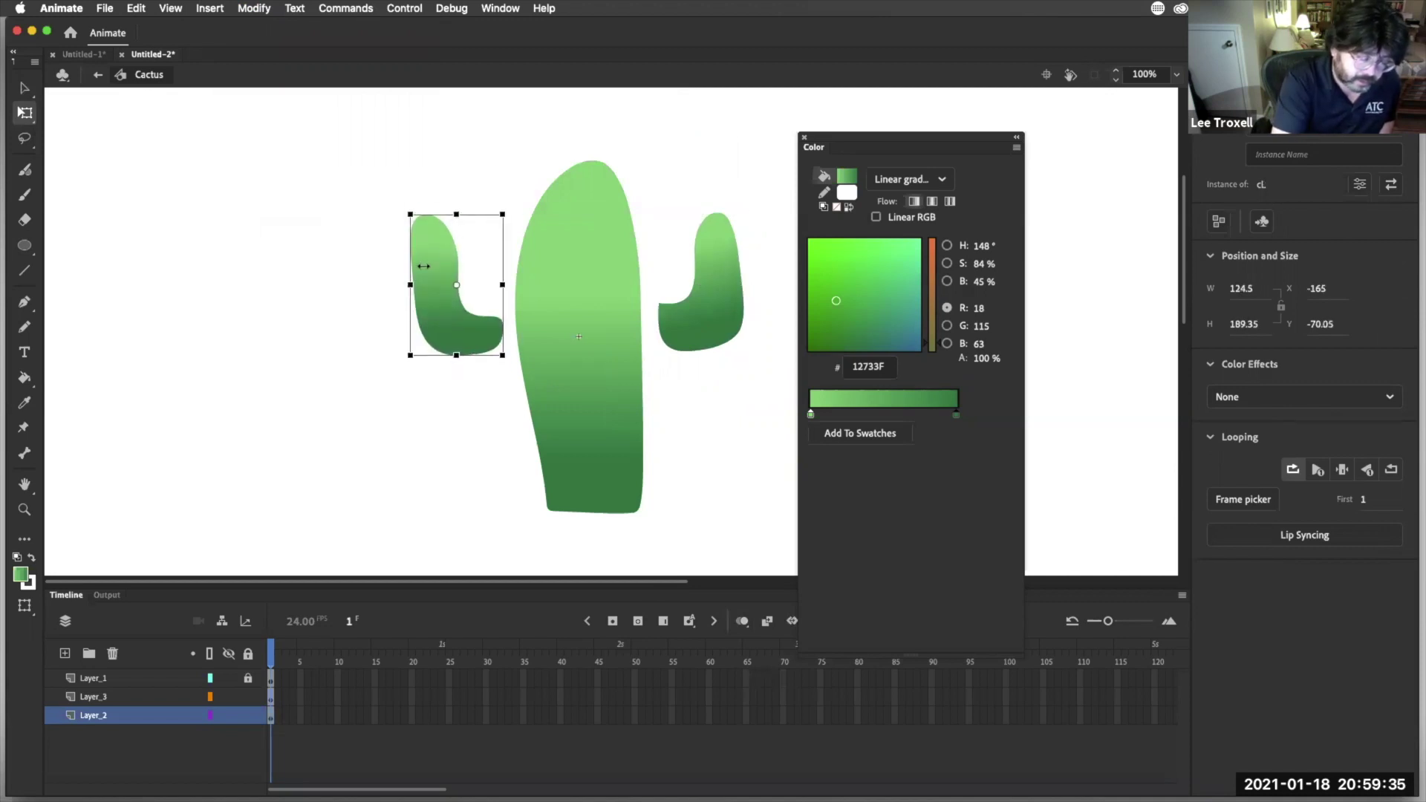
pyautogui.moveTo(405, 285); pyautogui.dragTo(405, 276)
# Move both arms against the trunk so their inner ends tuck behind it, with the left arm lower than the right
pyautogui.click(25, 90)
pyautogui.moveTo(459, 318); pyautogui.dragTo(488, 358)
pyautogui.moveTo(702, 315); pyautogui.dragTo(667, 300)
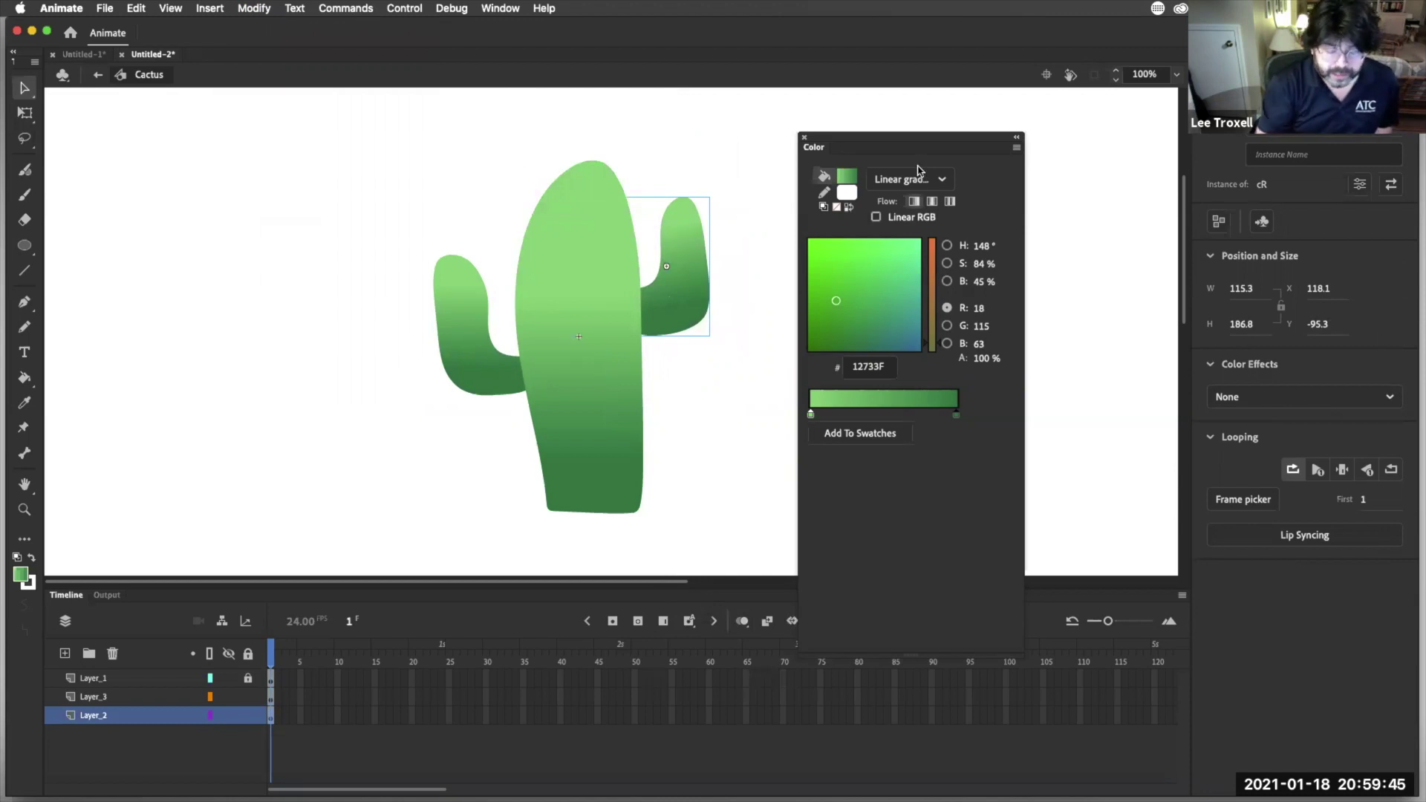
pyautogui.moveTo(907, 138); pyautogui.dragTo(988, 119)
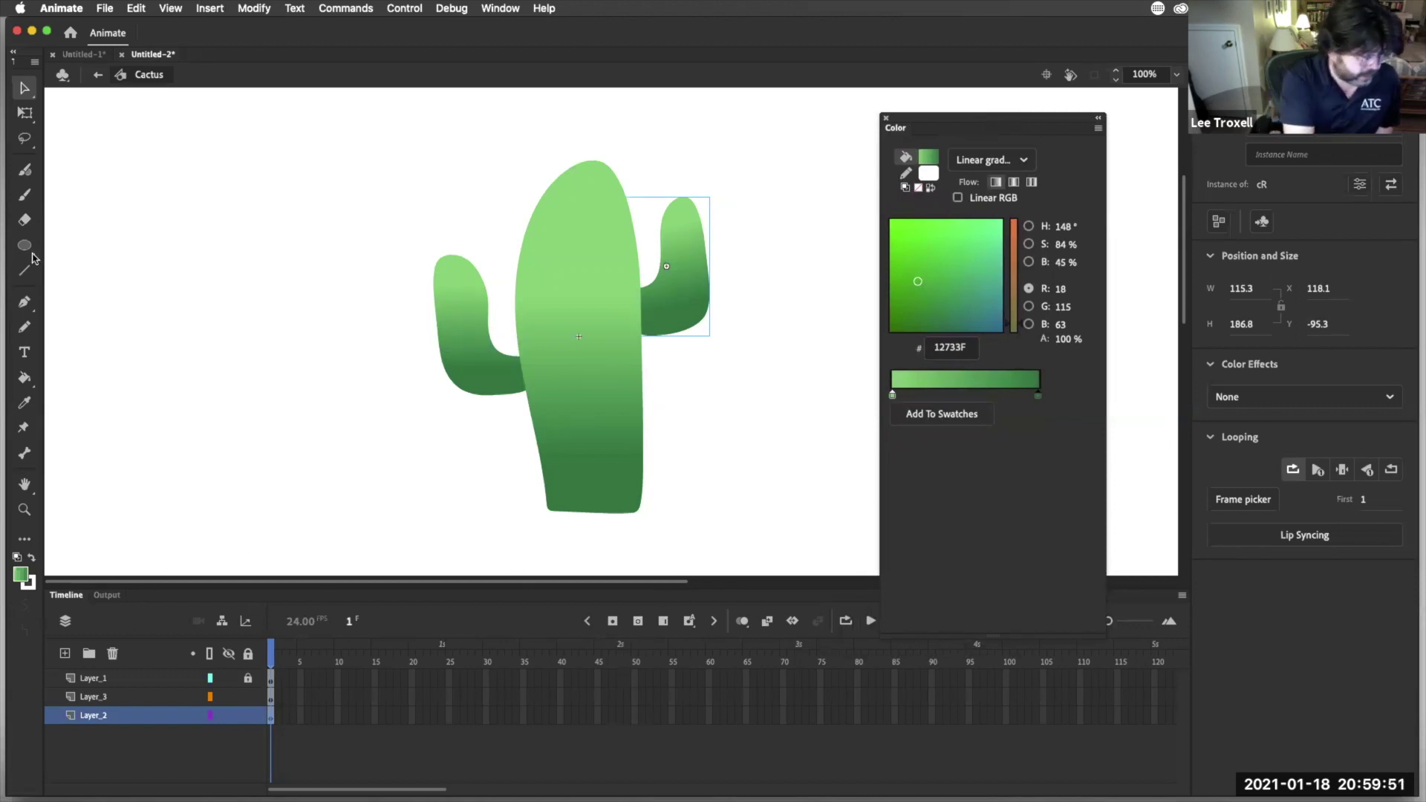
pyautogui.click(593, 402)
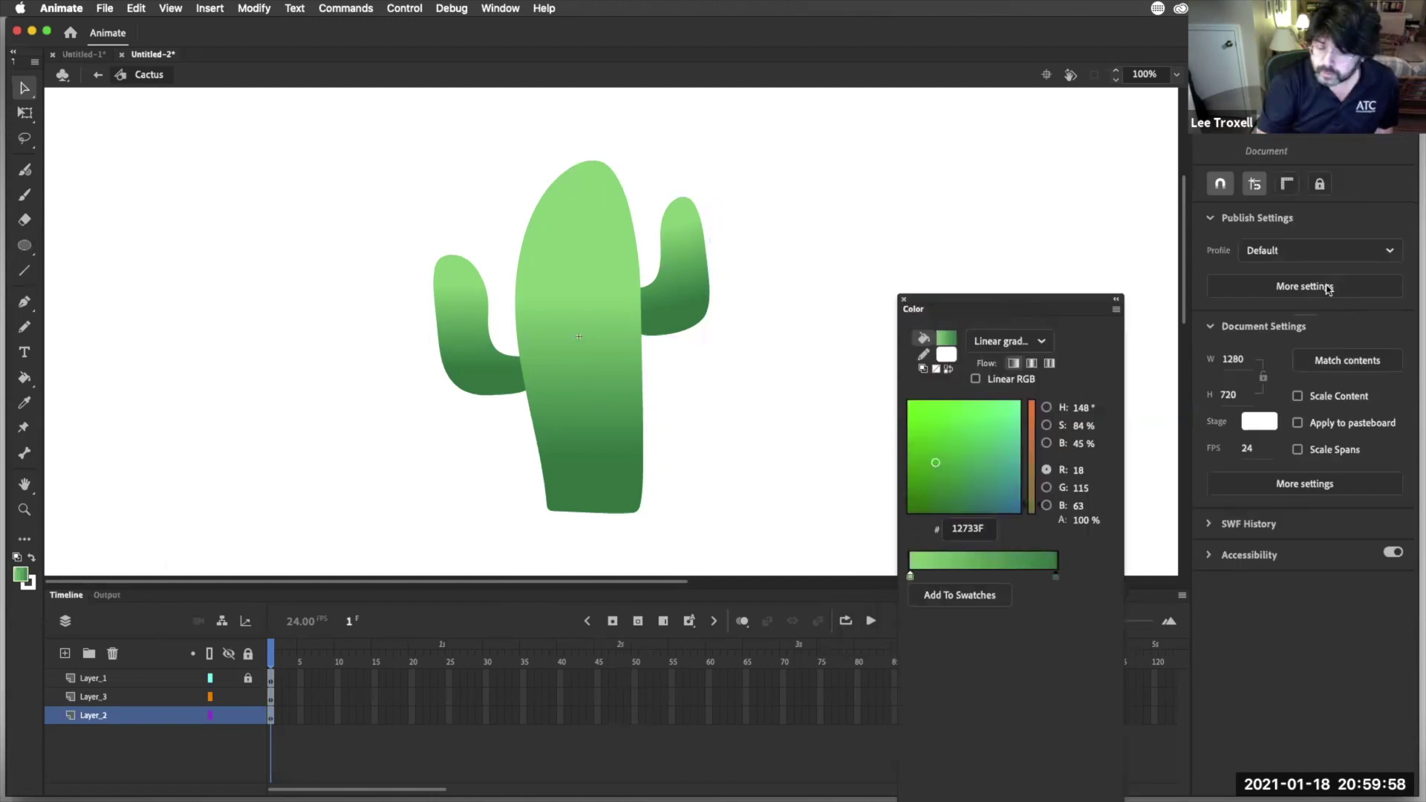
# Preview the Cactus, cL and cR symbols in the library
pyautogui.click(1258, 64)
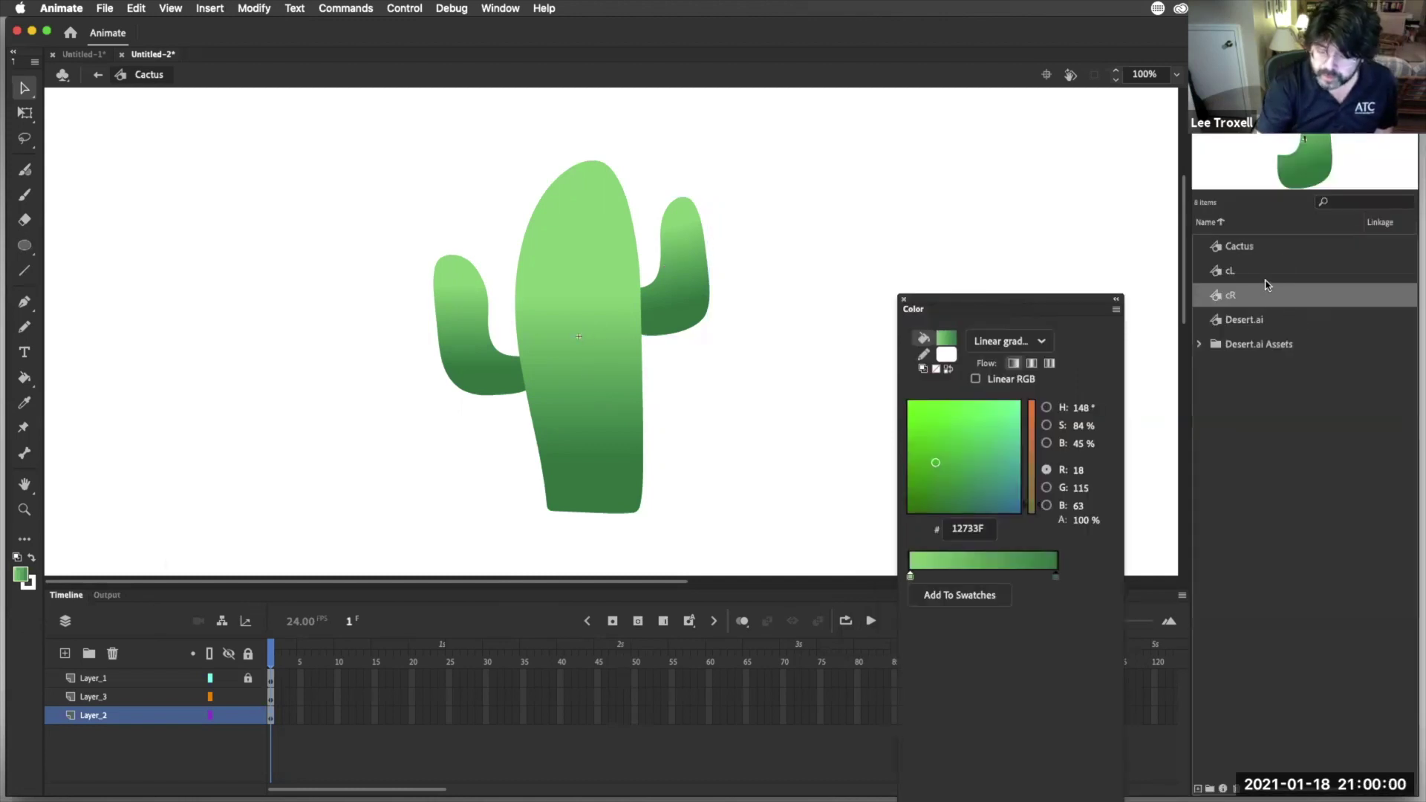
pyautogui.click(1237, 247)
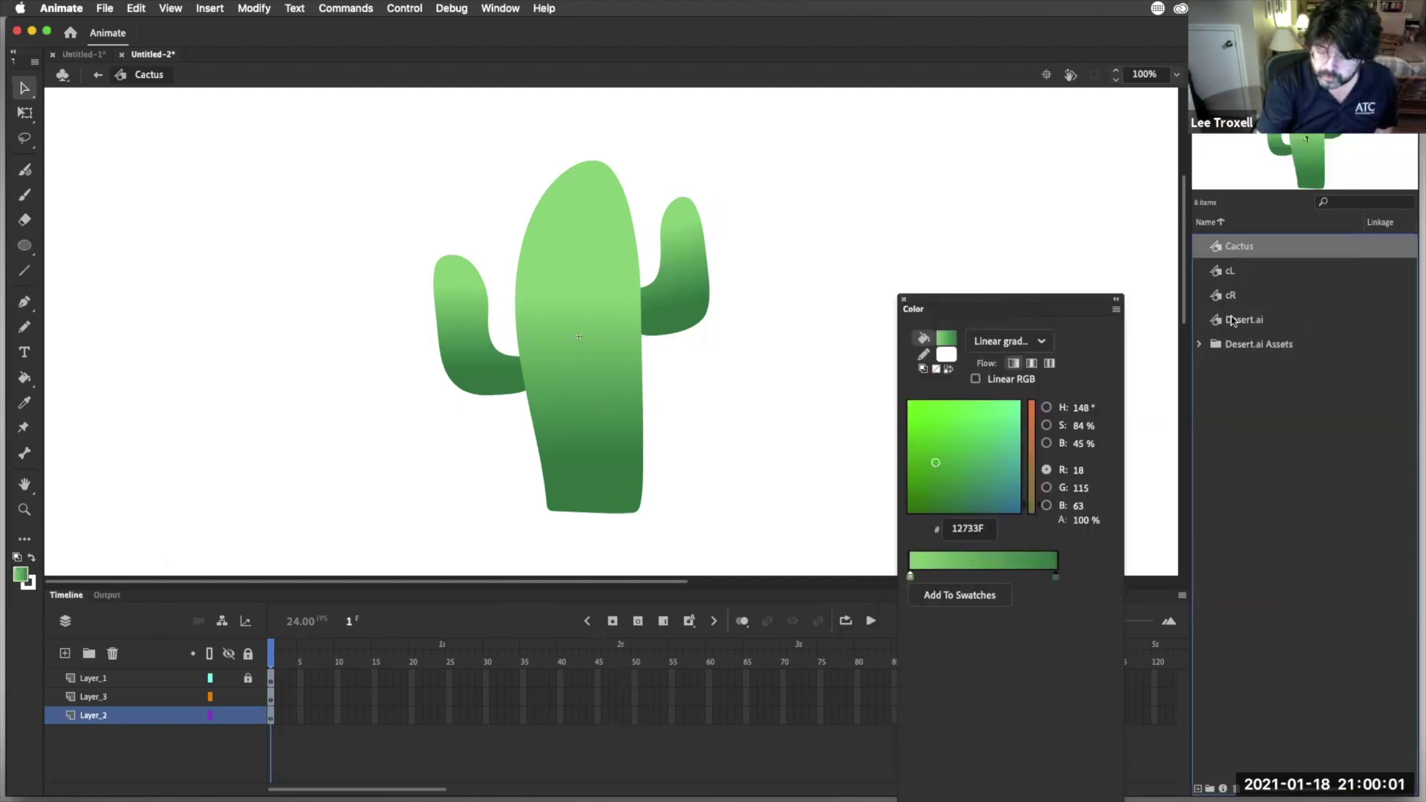
pyautogui.click(1239, 273)
pyautogui.click(1234, 296)
pyautogui.click(1235, 252)
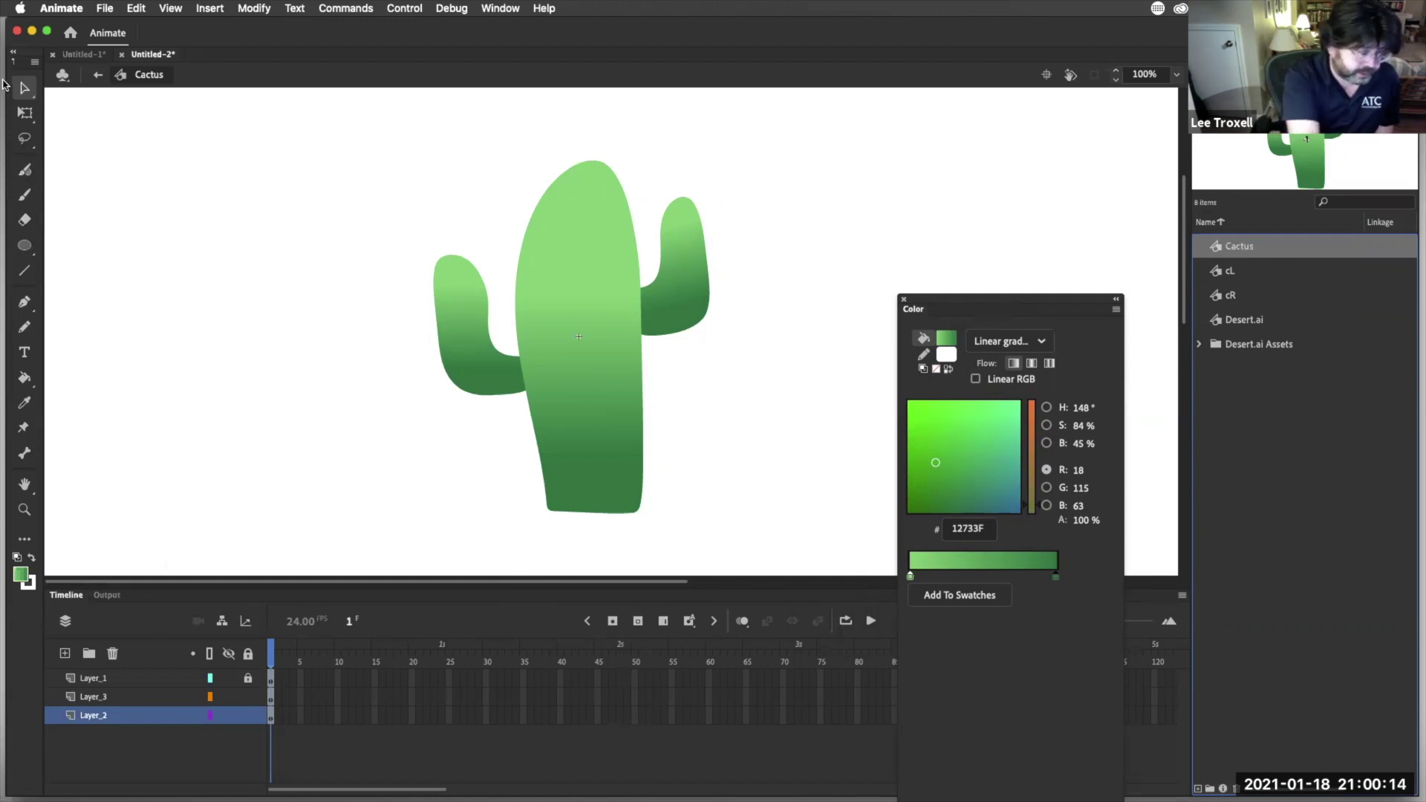
# Set the Classic Brush size to 6, try a short stroke beside the cactus, and undo that stroke
pyautogui.click(25, 195)
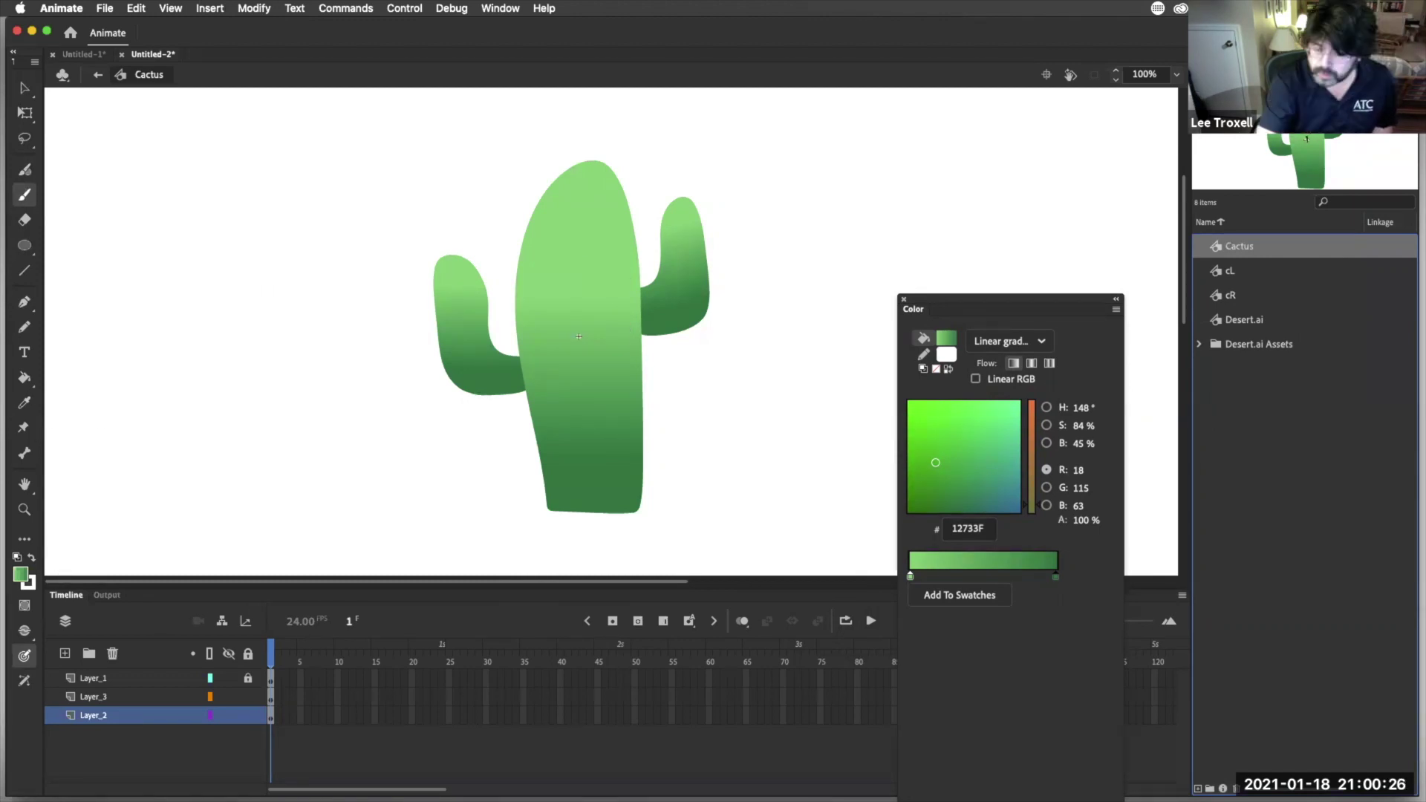
pyautogui.press('super+F3')
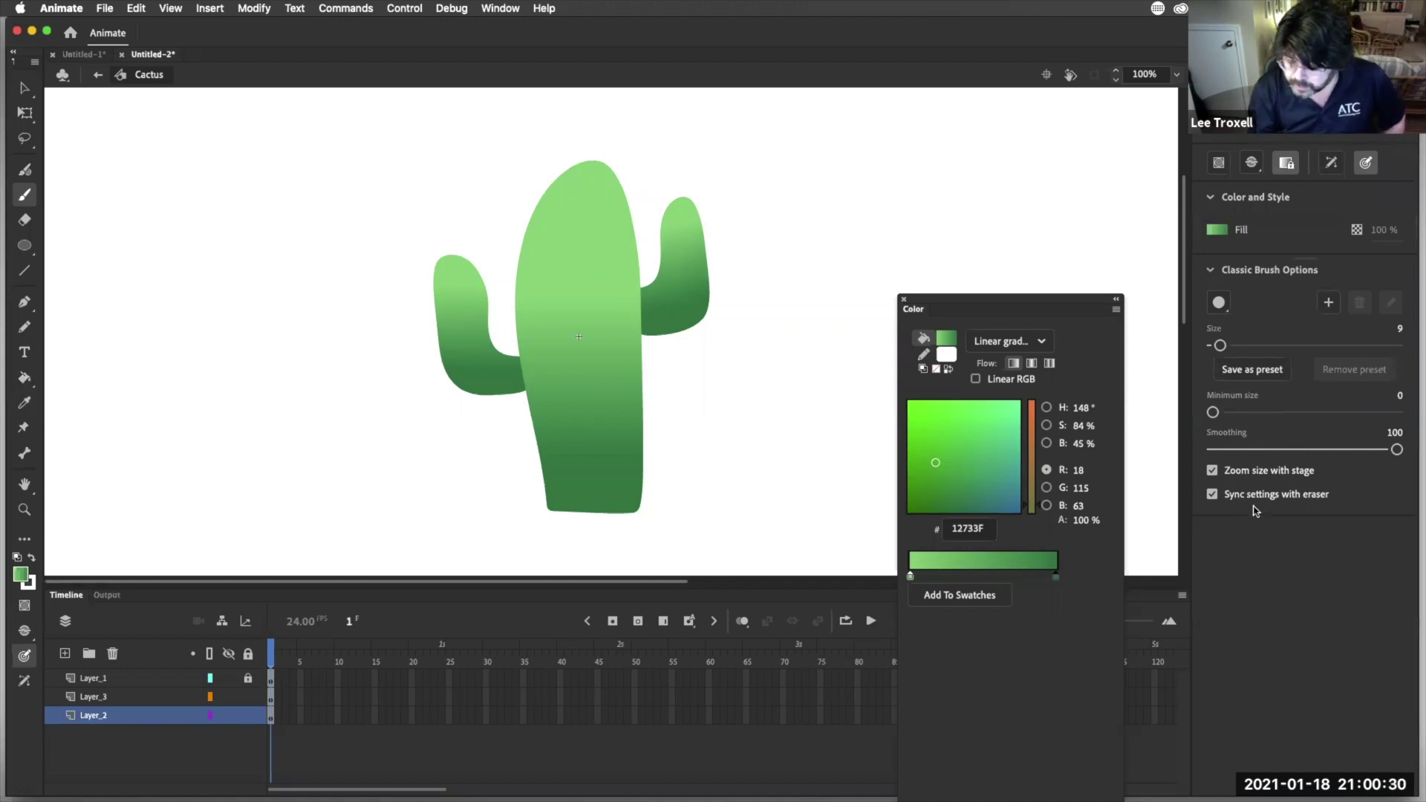
pyautogui.moveTo(1220, 346); pyautogui.dragTo(1216, 345)
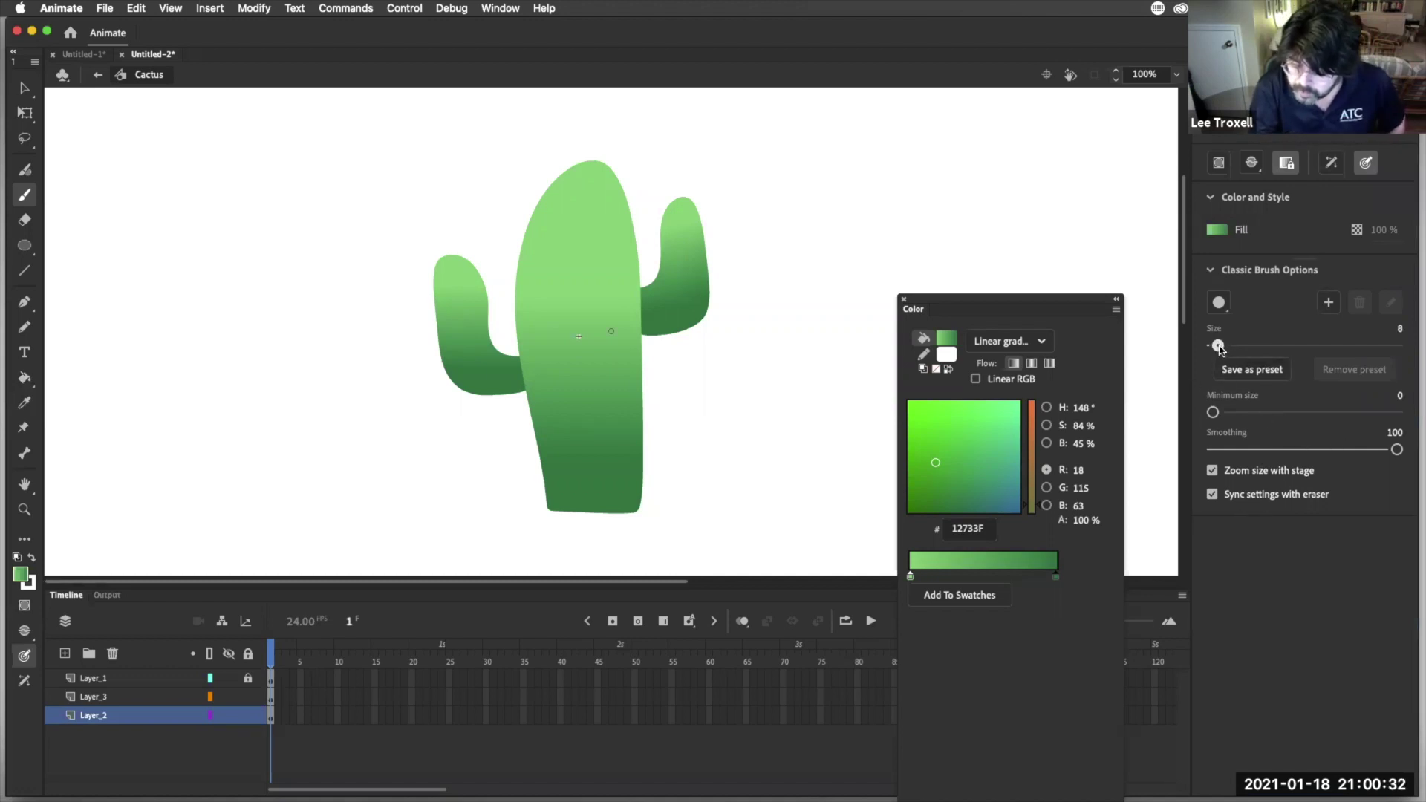
pyautogui.moveTo(750, 456); pyautogui.dragTo(746, 465)
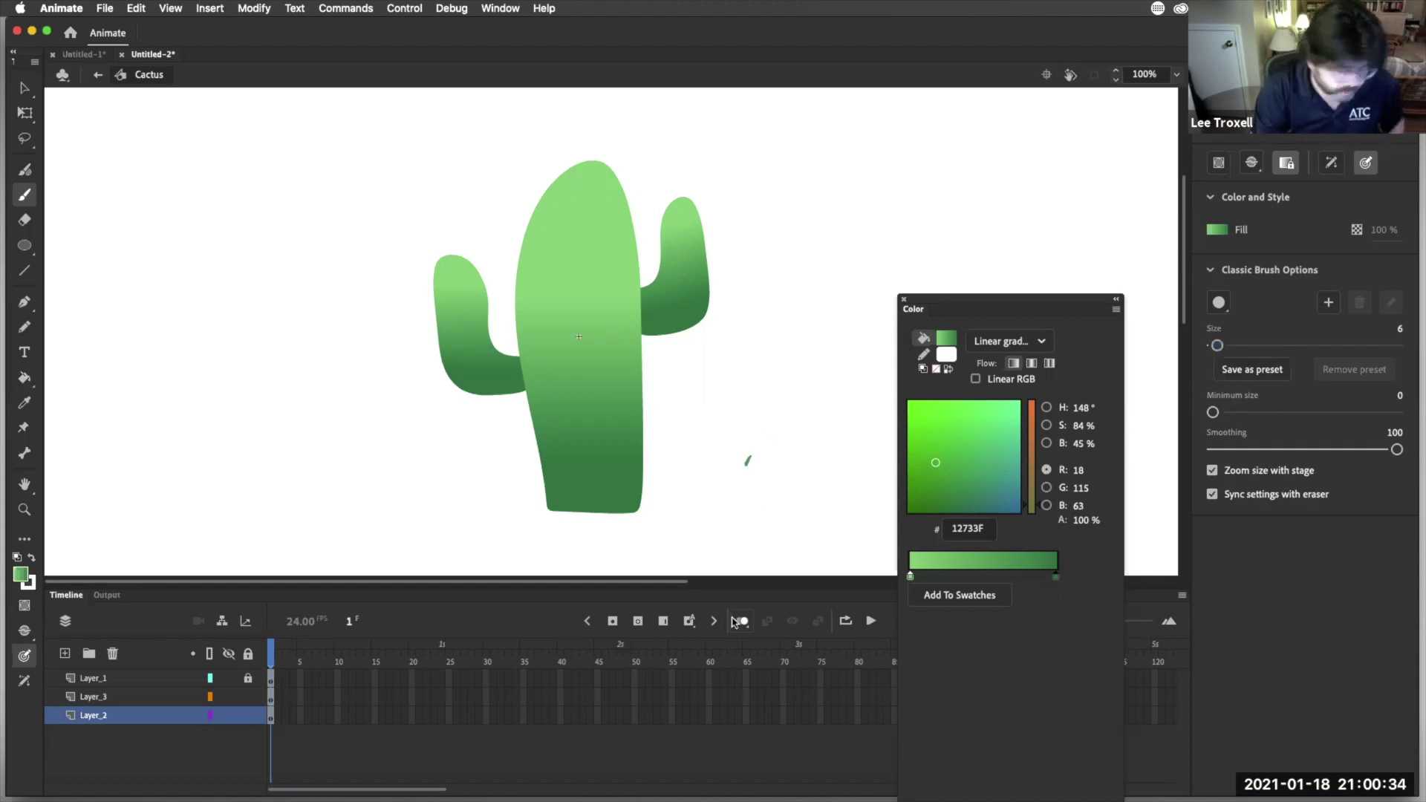
pyautogui.press('super+z')
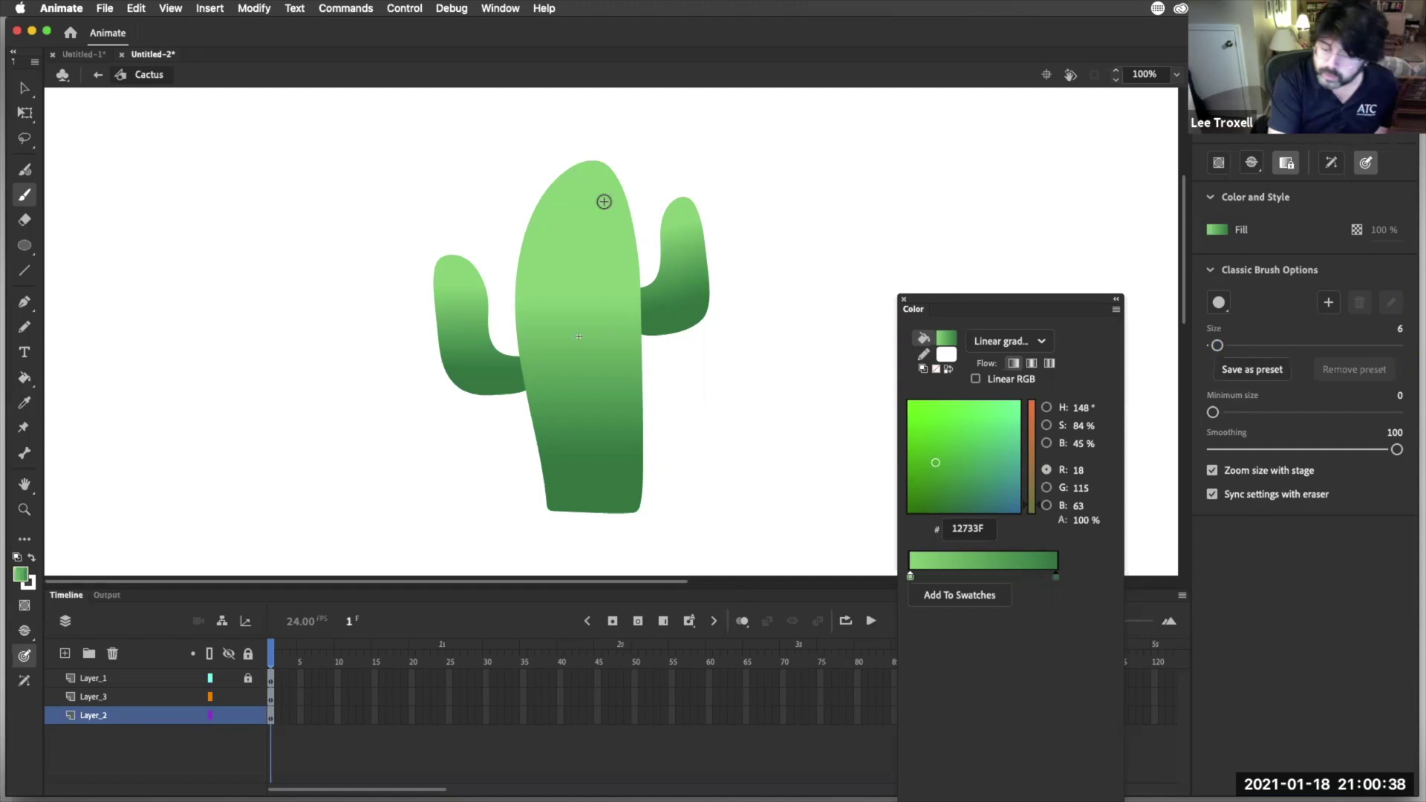
# Set the stroke colour to solid dark green 12733F
pyautogui.click(946, 338)
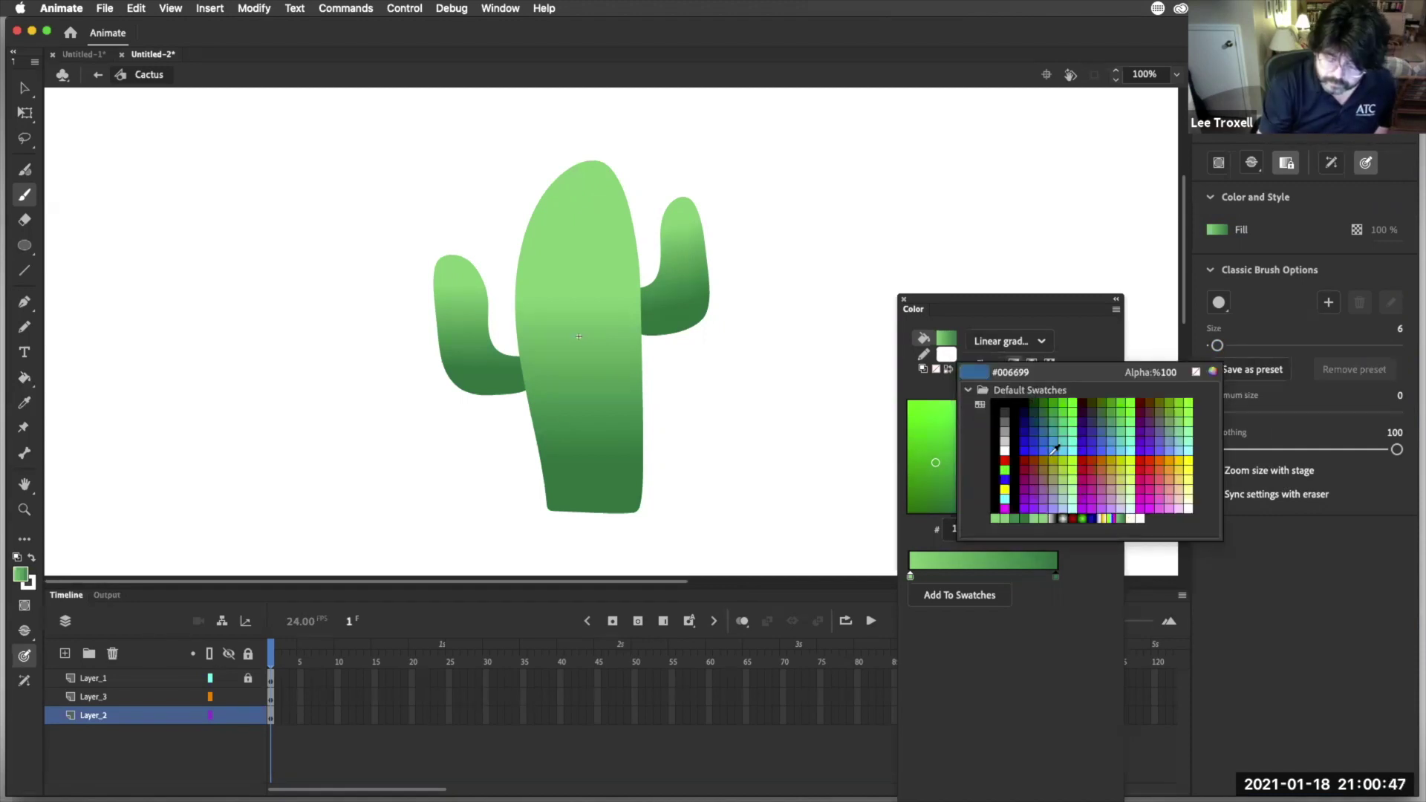
pyautogui.click(1034, 517)
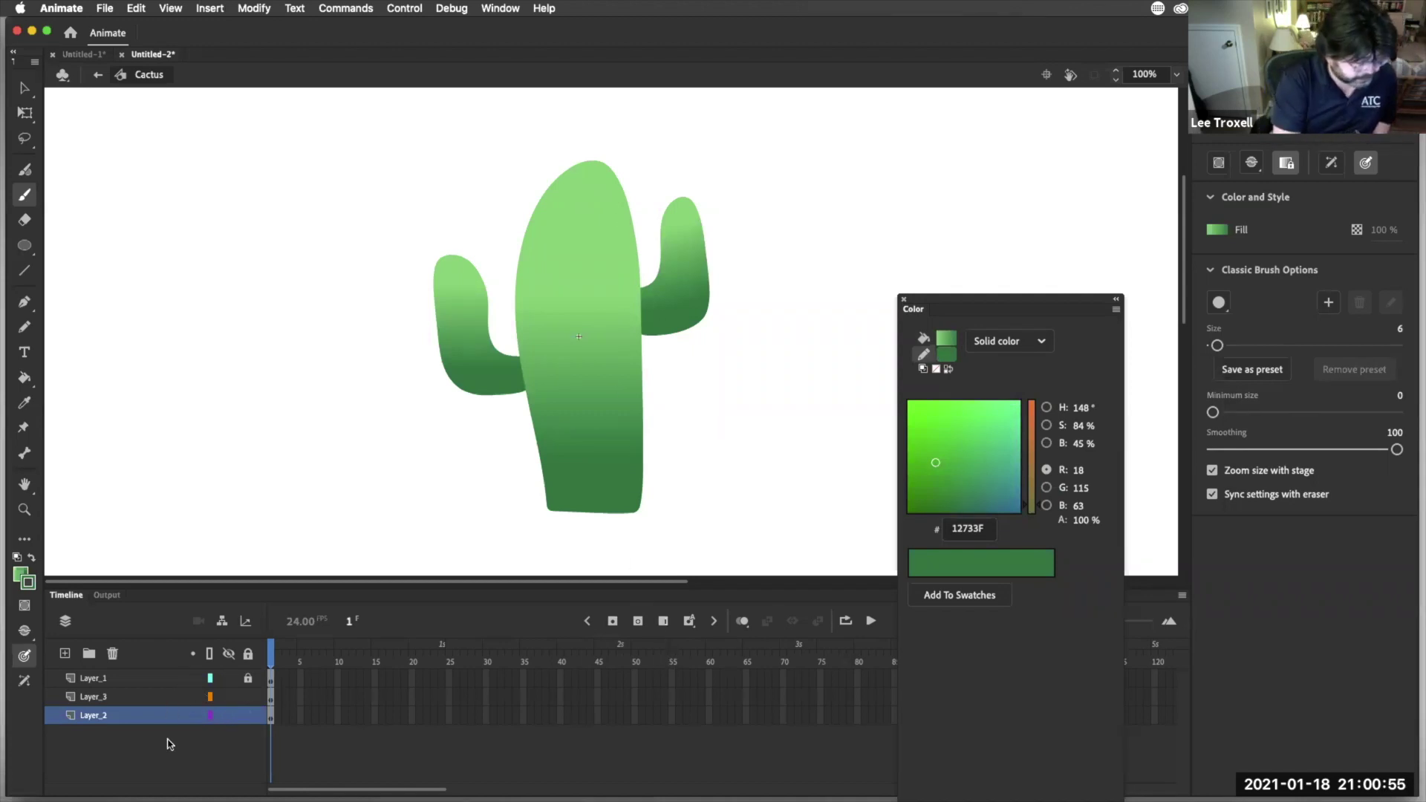
# Unlock Layer_1 and brush short dark green spines across the upper half of the cactus trunk and along its edges
pyautogui.click(169, 678)
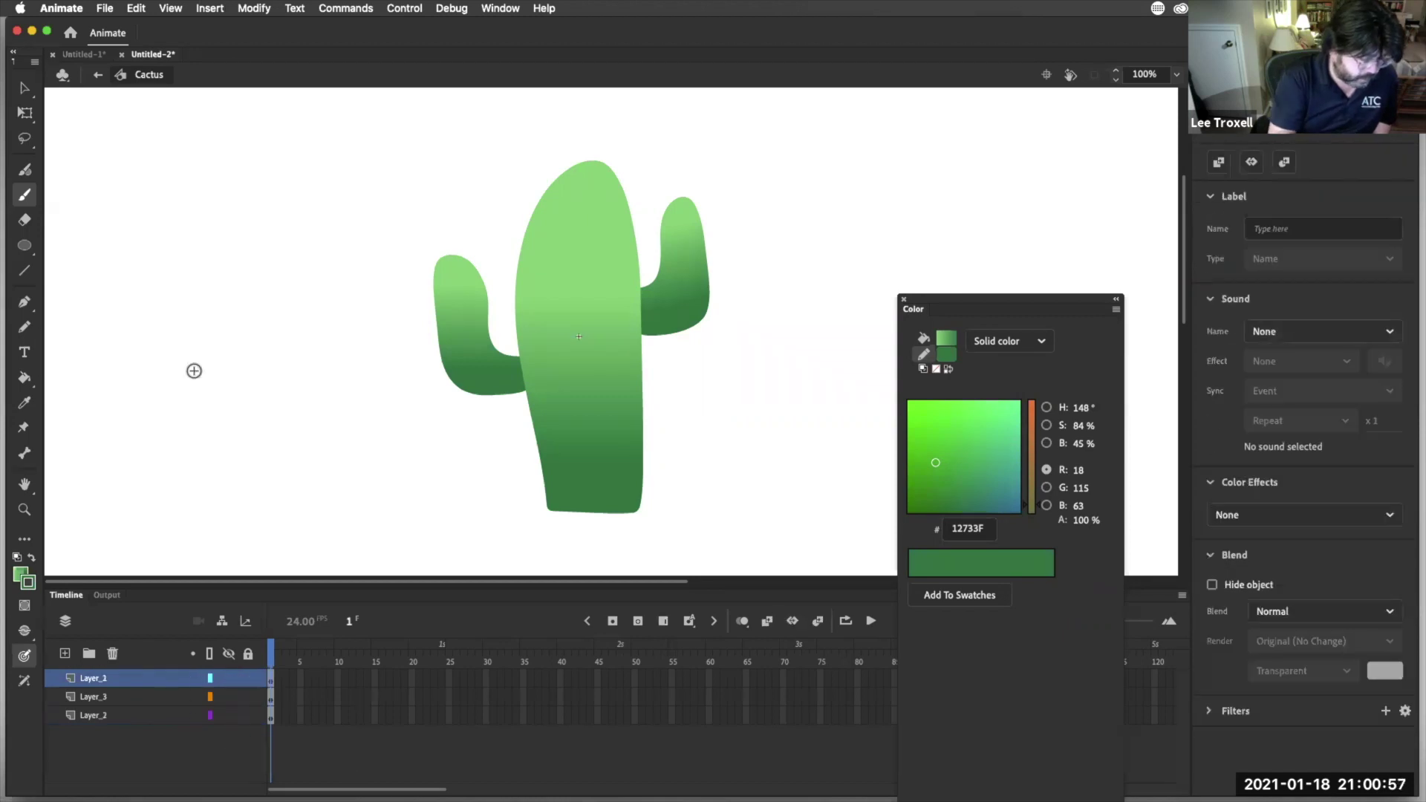
pyautogui.click(26, 89)
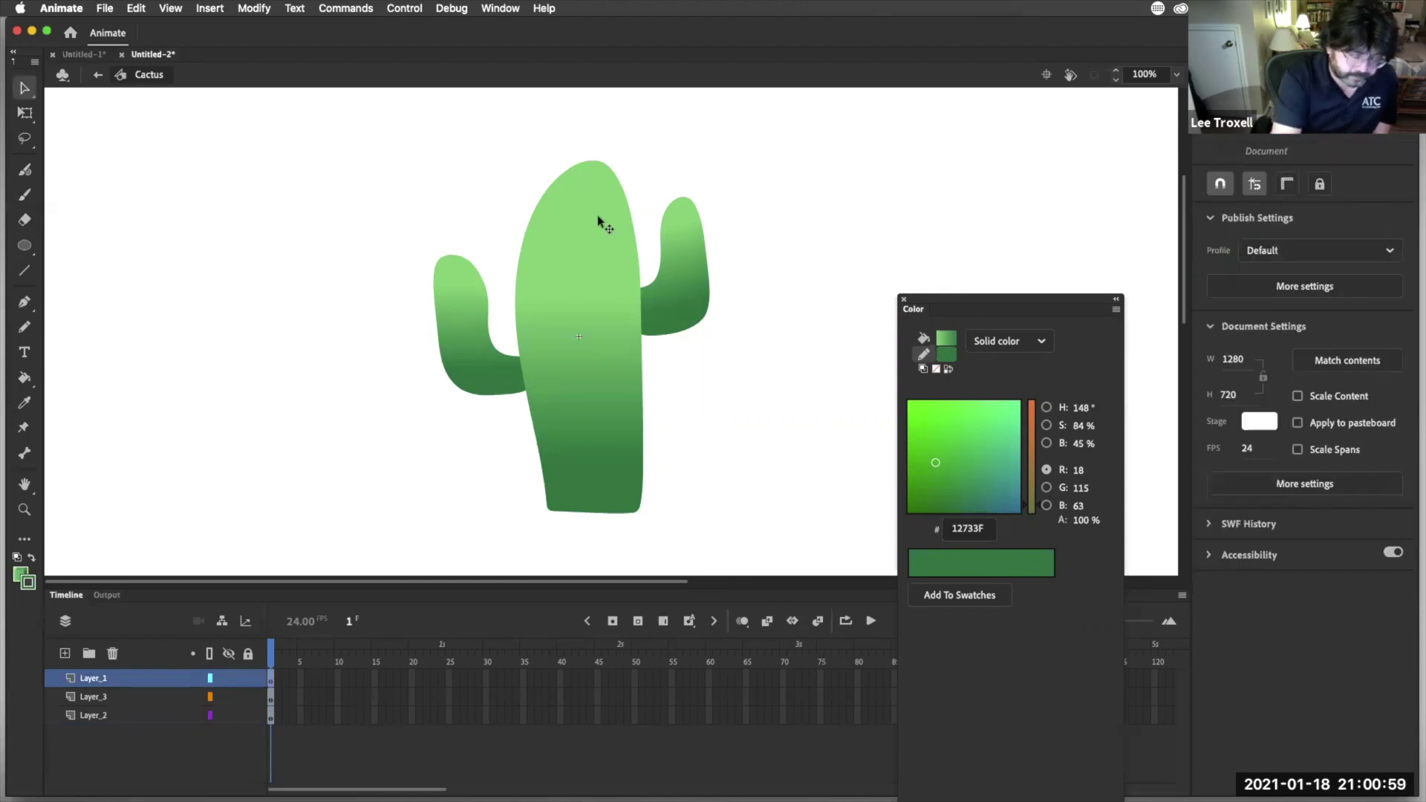
pyautogui.click(601, 218)
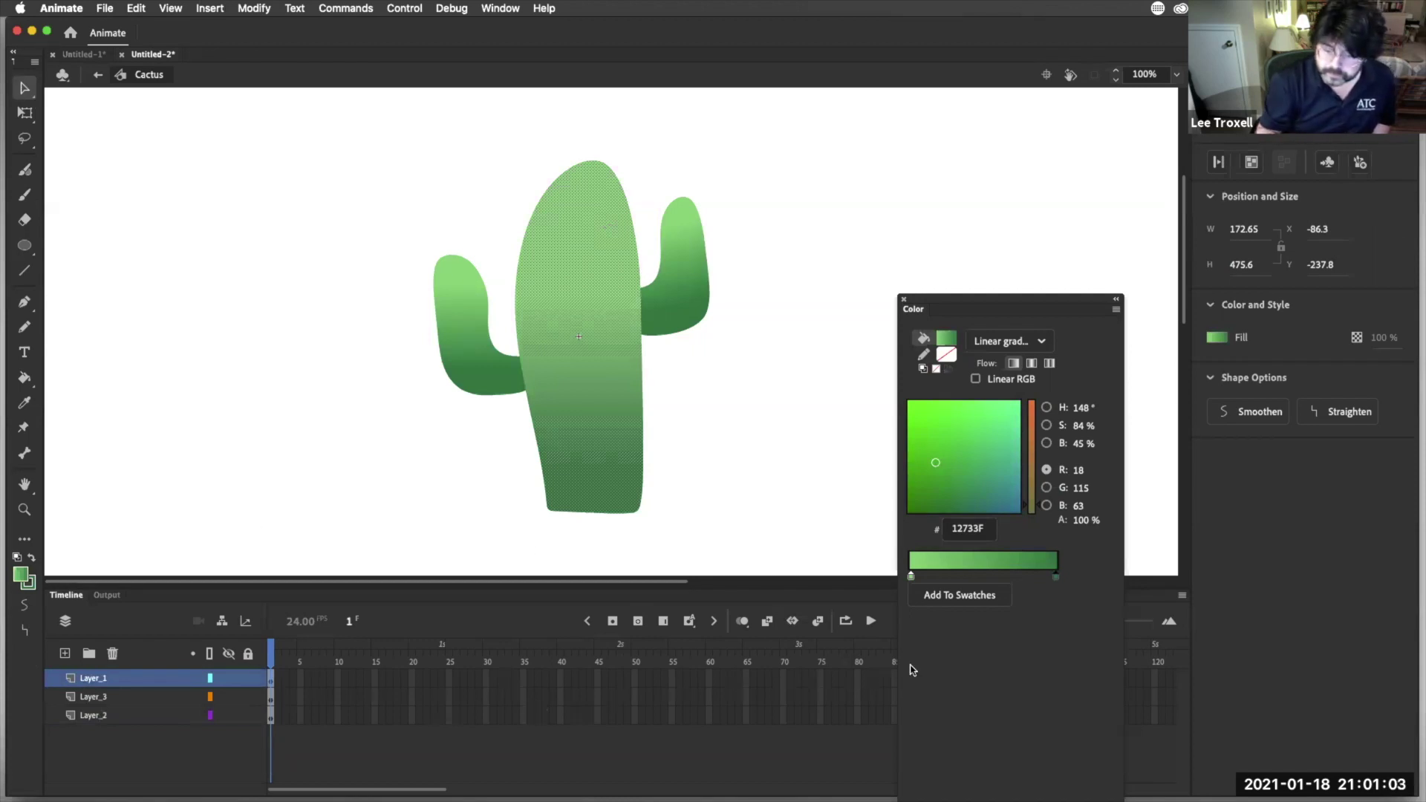
pyautogui.click(28, 193)
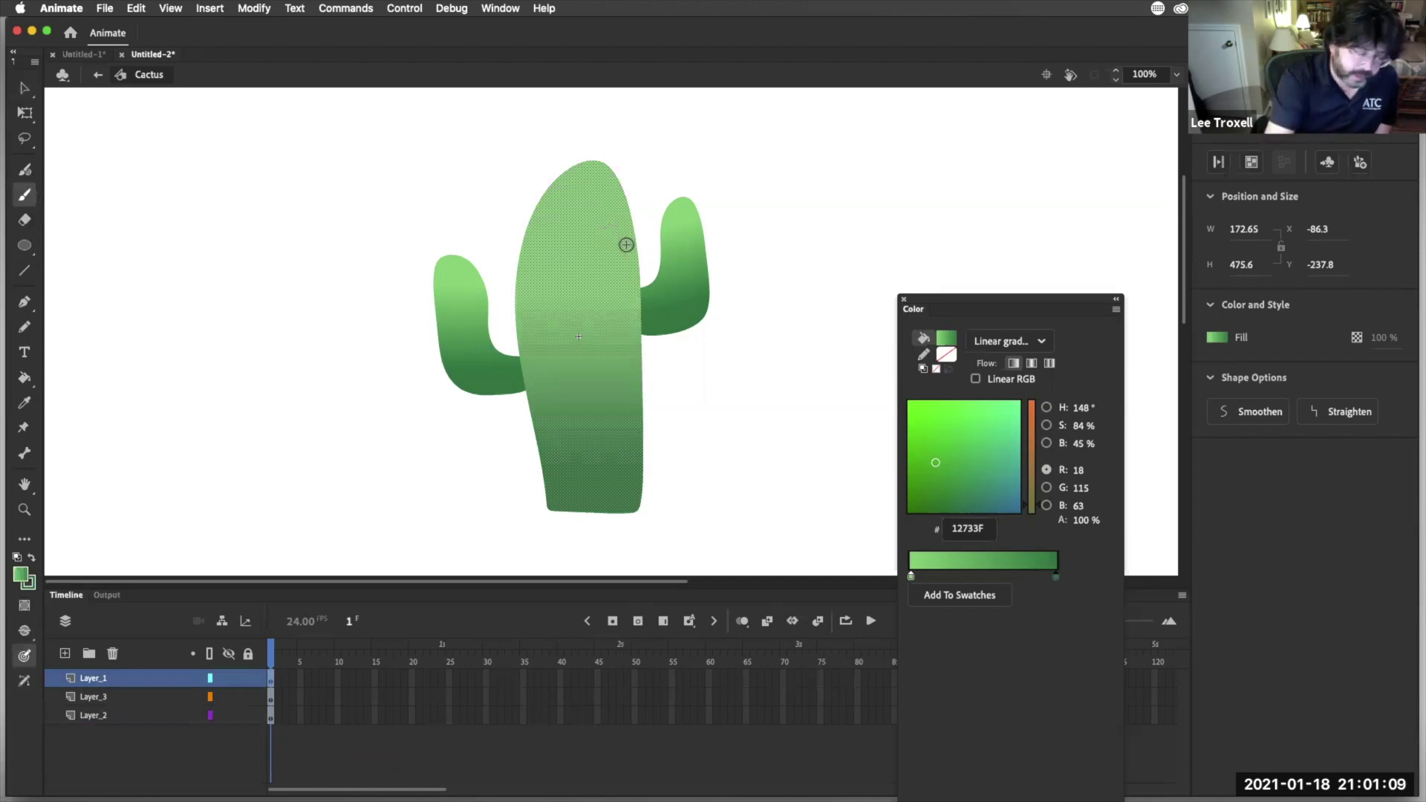
pyautogui.moveTo(604, 197); pyautogui.dragTo(616, 188)
pyautogui.moveTo(613, 203)
pyautogui.mouseDown()
pyautogui.moveTo(625, 195)
pyautogui.moveTo(590, 171)
pyautogui.mouseUp()
pyautogui.moveTo(565, 200)
pyautogui.mouseDown()
pyautogui.moveTo(563, 186)
pyautogui.moveTo(532, 202)
pyautogui.moveTo(589, 216)
pyautogui.mouseUp()
pyautogui.moveTo(619, 224)
pyautogui.mouseDown()
pyautogui.moveTo(628, 218)
pyautogui.moveTo(629, 256)
pyautogui.mouseUp()
pyautogui.moveTo(546, 241); pyautogui.dragTo(522, 266)
pyautogui.moveTo(566, 221); pyautogui.dragTo(560, 212)
pyautogui.moveTo(597, 267); pyautogui.dragTo(606, 258)
pyautogui.moveTo(524, 240); pyautogui.dragTo(516, 231)
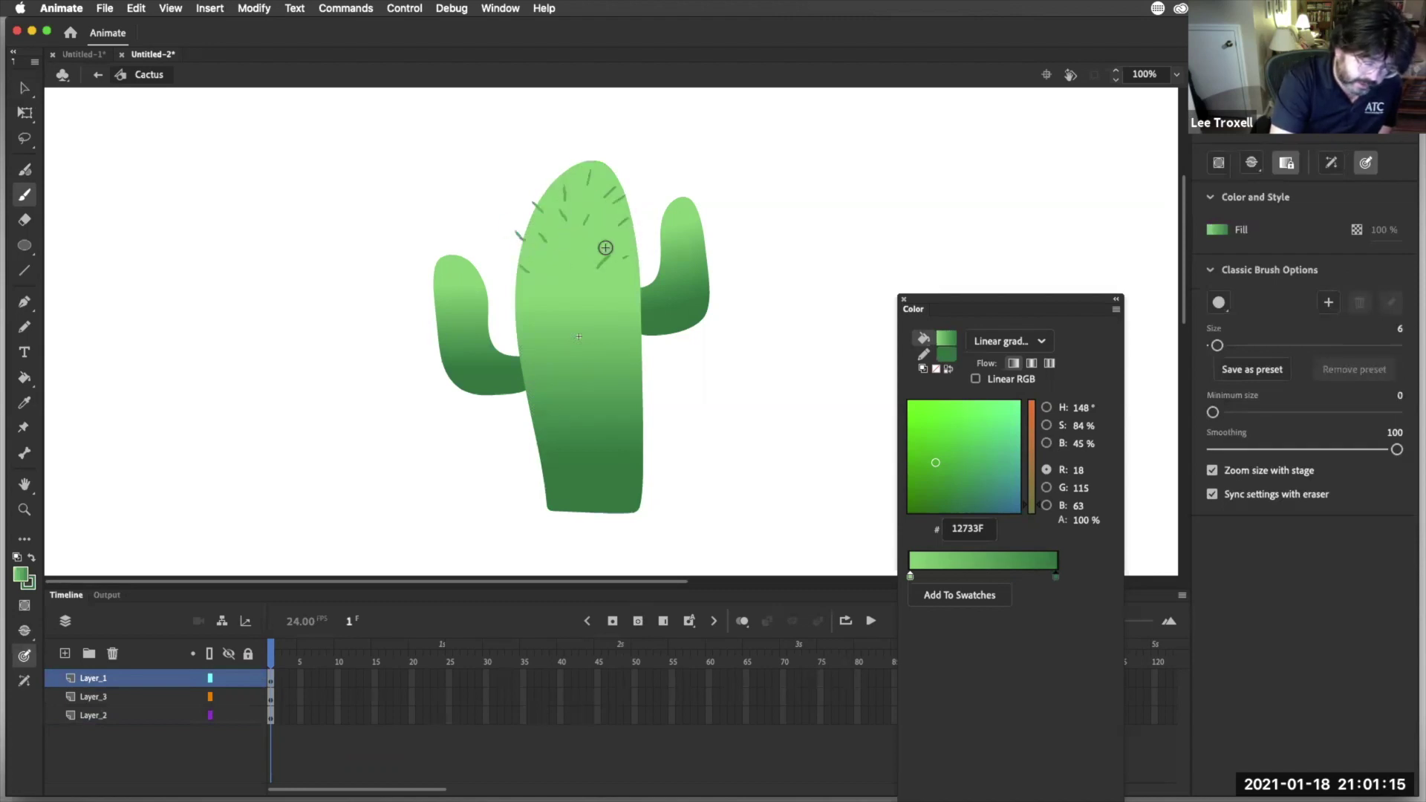
pyautogui.moveTo(629, 237); pyautogui.dragTo(638, 228)
pyautogui.moveTo(605, 292); pyautogui.dragTo(616, 285)
pyautogui.moveTo(565, 293); pyautogui.dragTo(525, 307)
pyautogui.moveTo(560, 265); pyautogui.dragTo(553, 257)
pyautogui.moveTo(607, 319); pyautogui.dragTo(617, 308)
pyautogui.moveTo(622, 340); pyautogui.dragTo(633, 332)
pyautogui.moveTo(546, 345); pyautogui.dragTo(634, 340)
pyautogui.moveTo(594, 308); pyautogui.dragTo(601, 296)
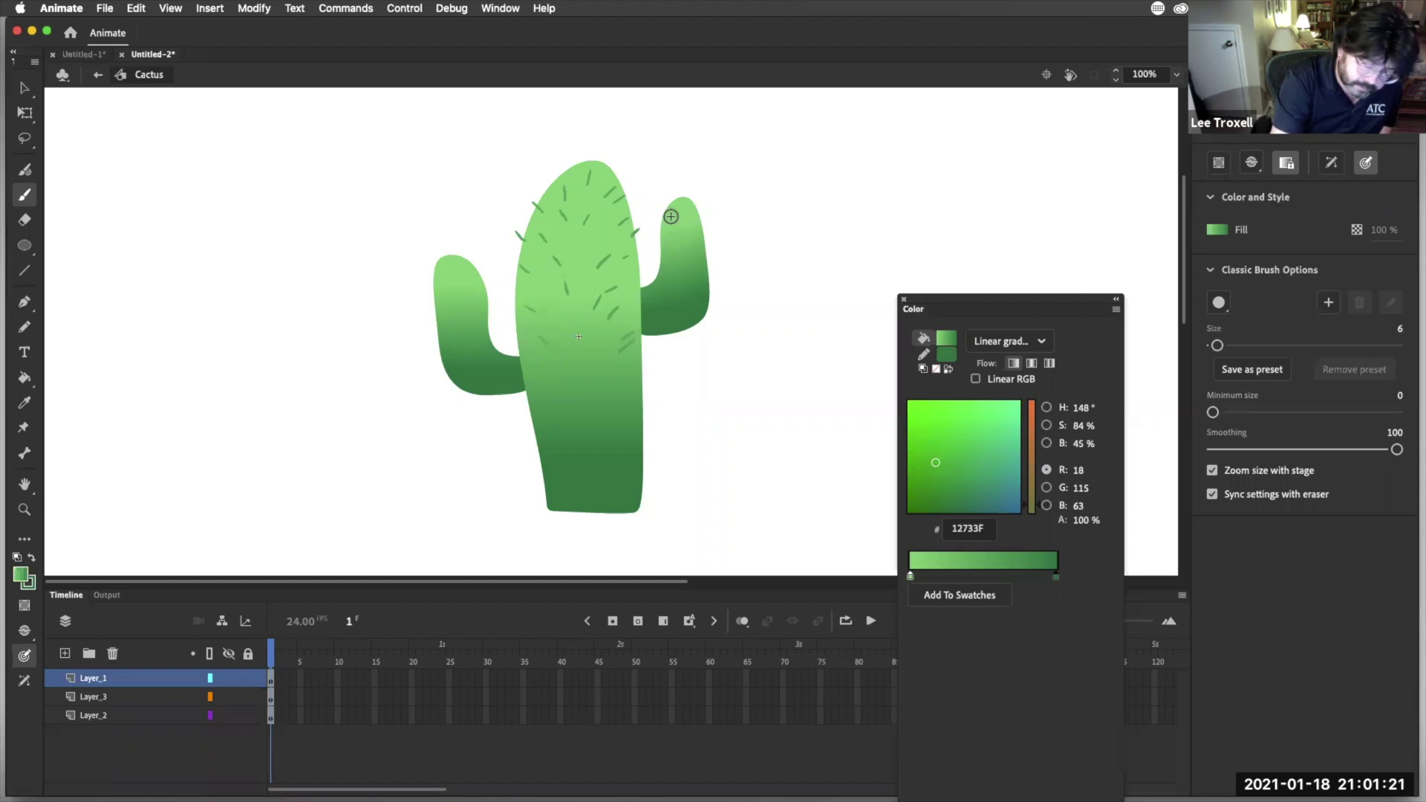
pyautogui.moveTo(515, 288); pyautogui.dragTo(506, 278)
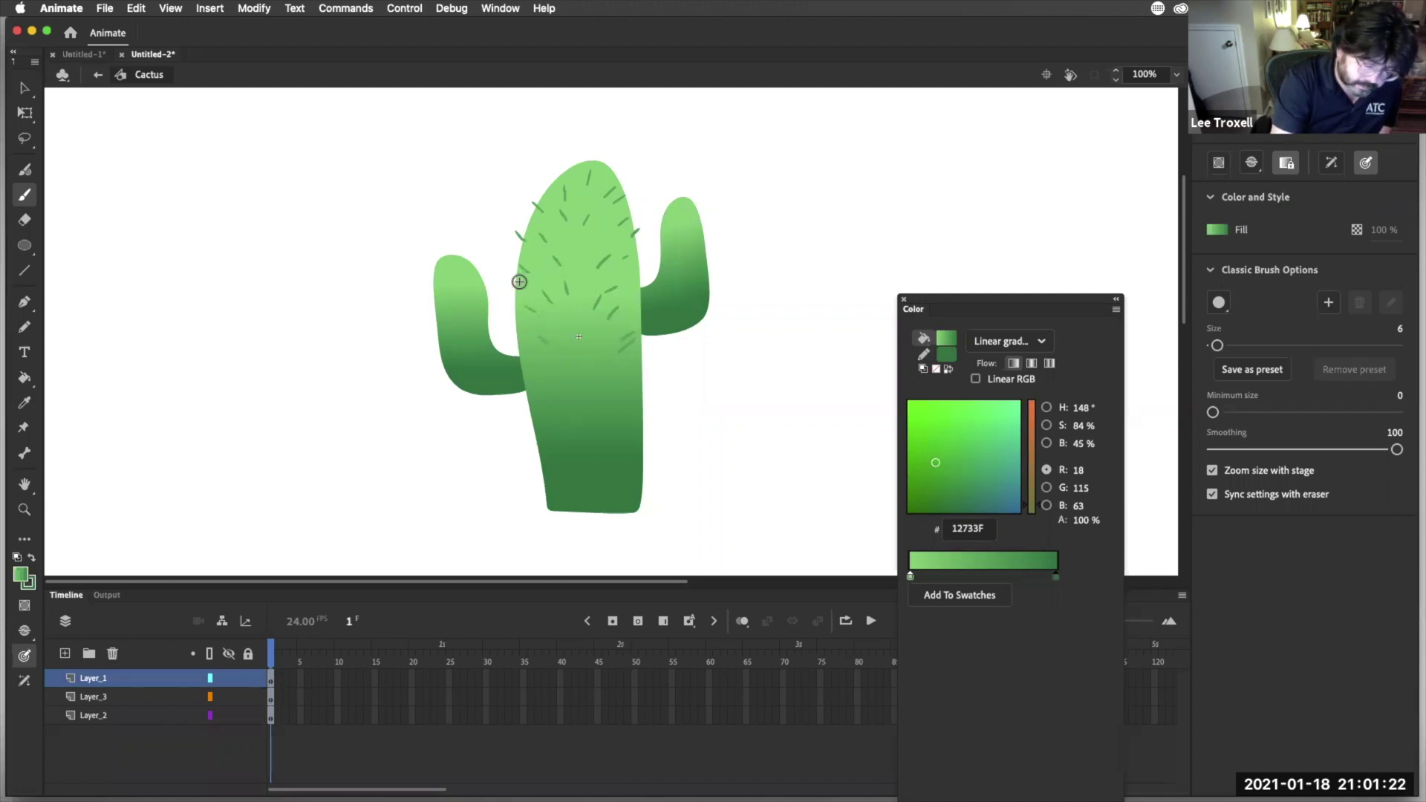
pyautogui.click(146, 700)
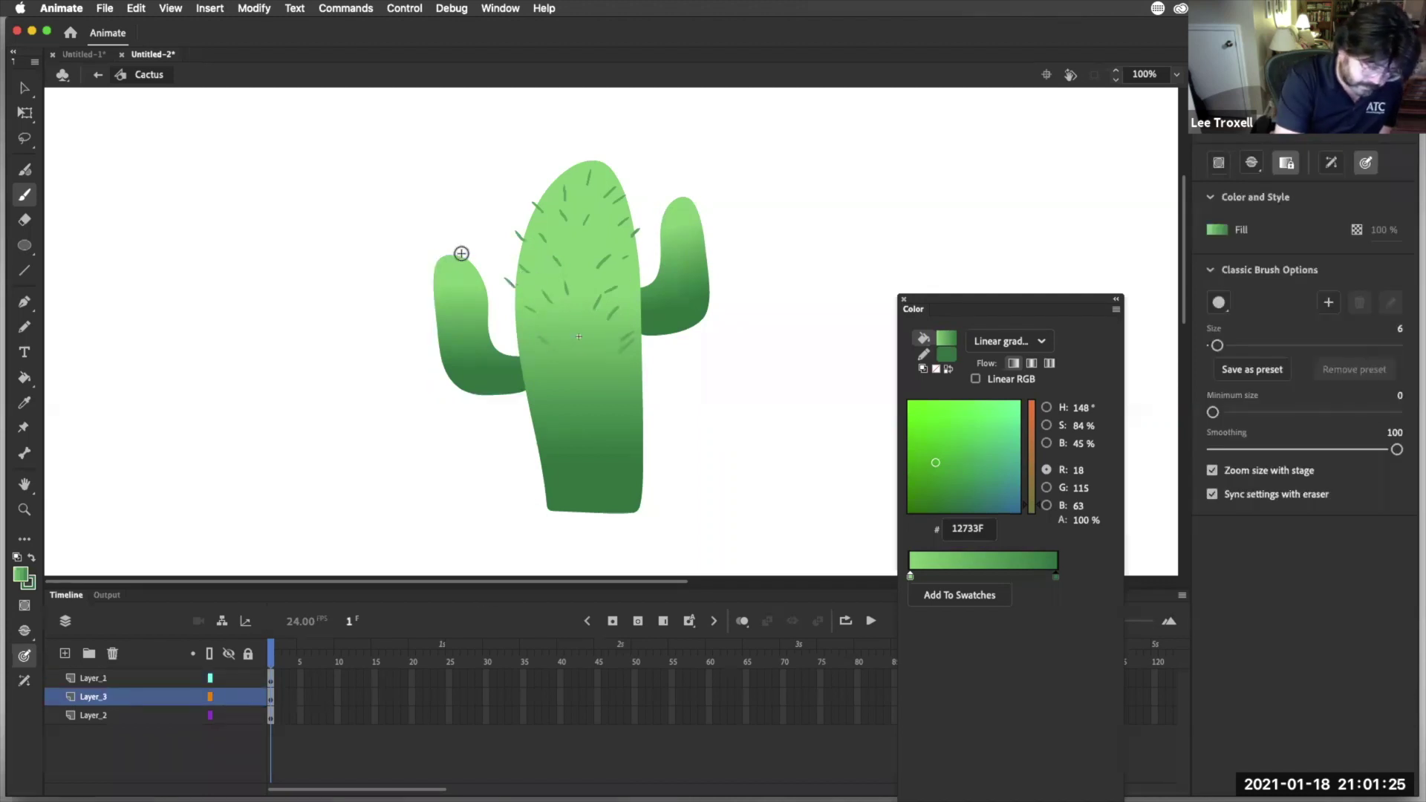
pyautogui.moveTo(437, 265); pyautogui.dragTo(429, 260)
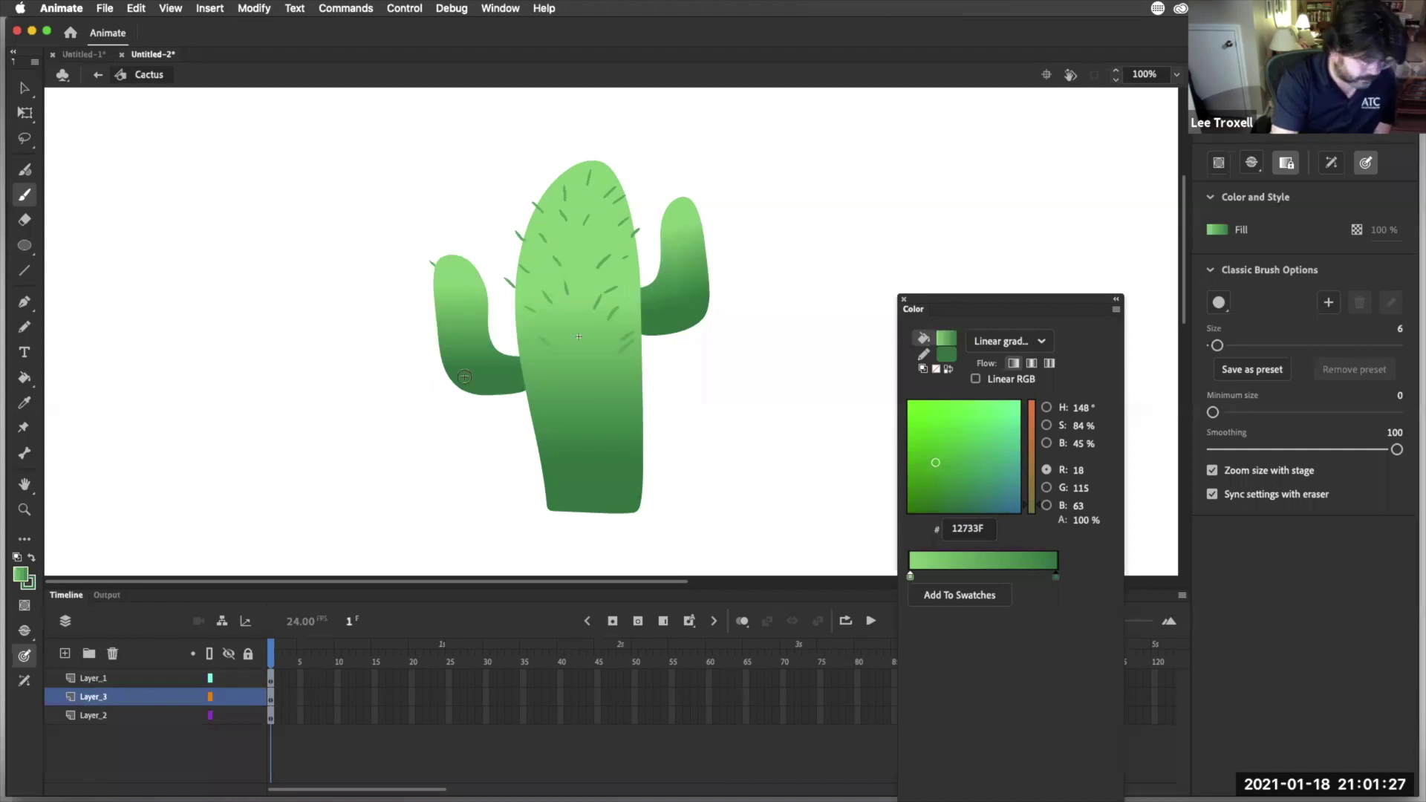
pyautogui.keyDown('super'); pyautogui.click(450, 319); pyautogui.keyUp('super')
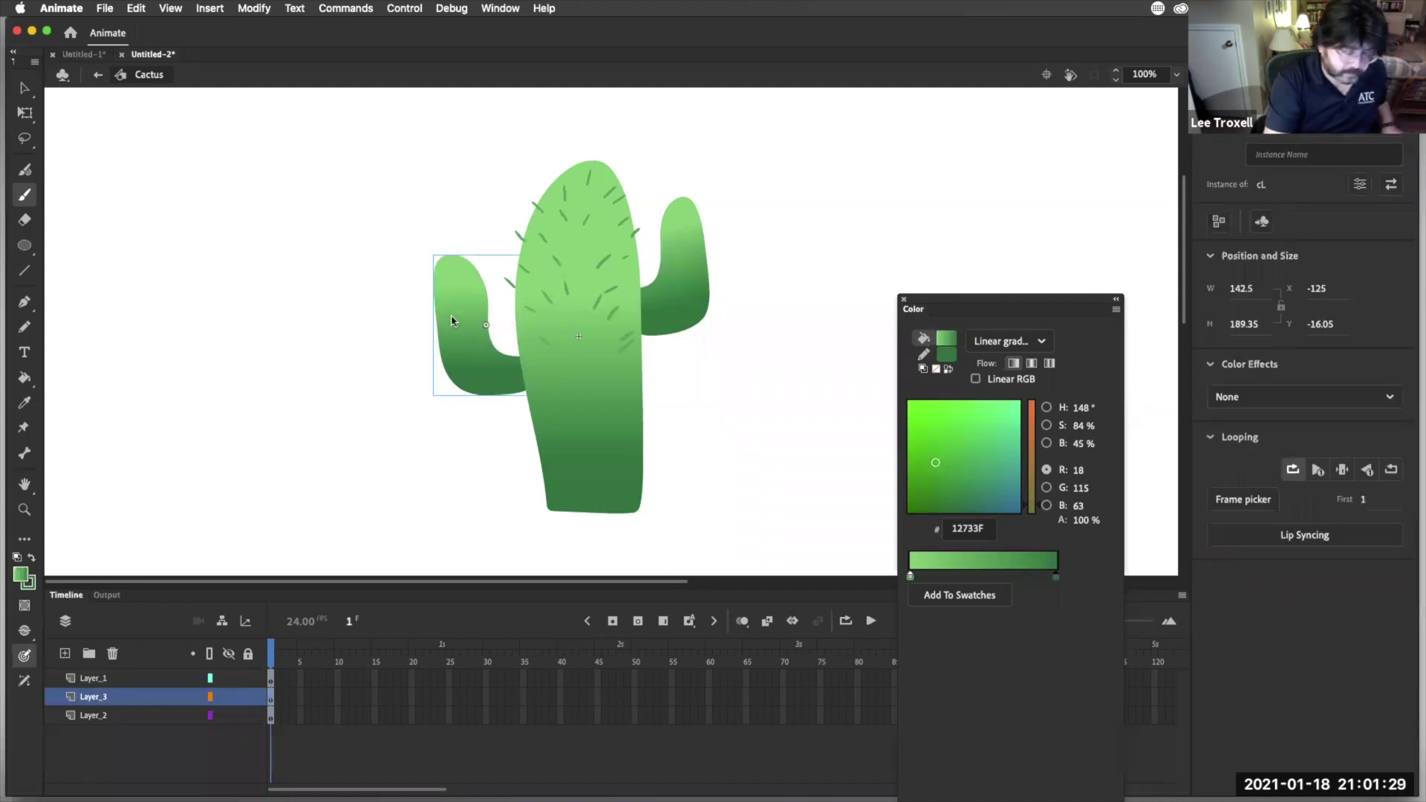
# Open the cL symbol for editing in place and brush dark green spines over the upper part of the left arm
pyautogui.press('v')
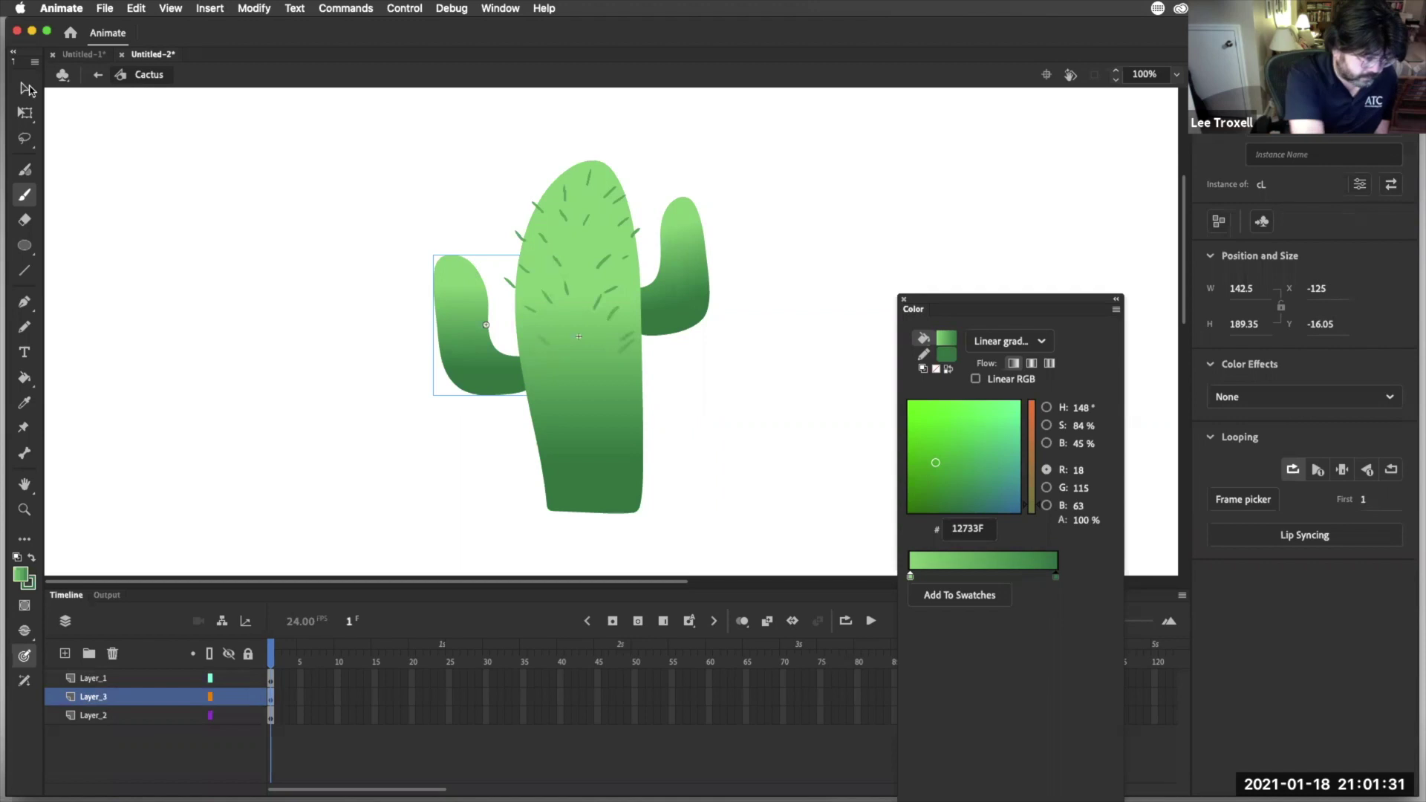
pyautogui.doubleClick(469, 324)
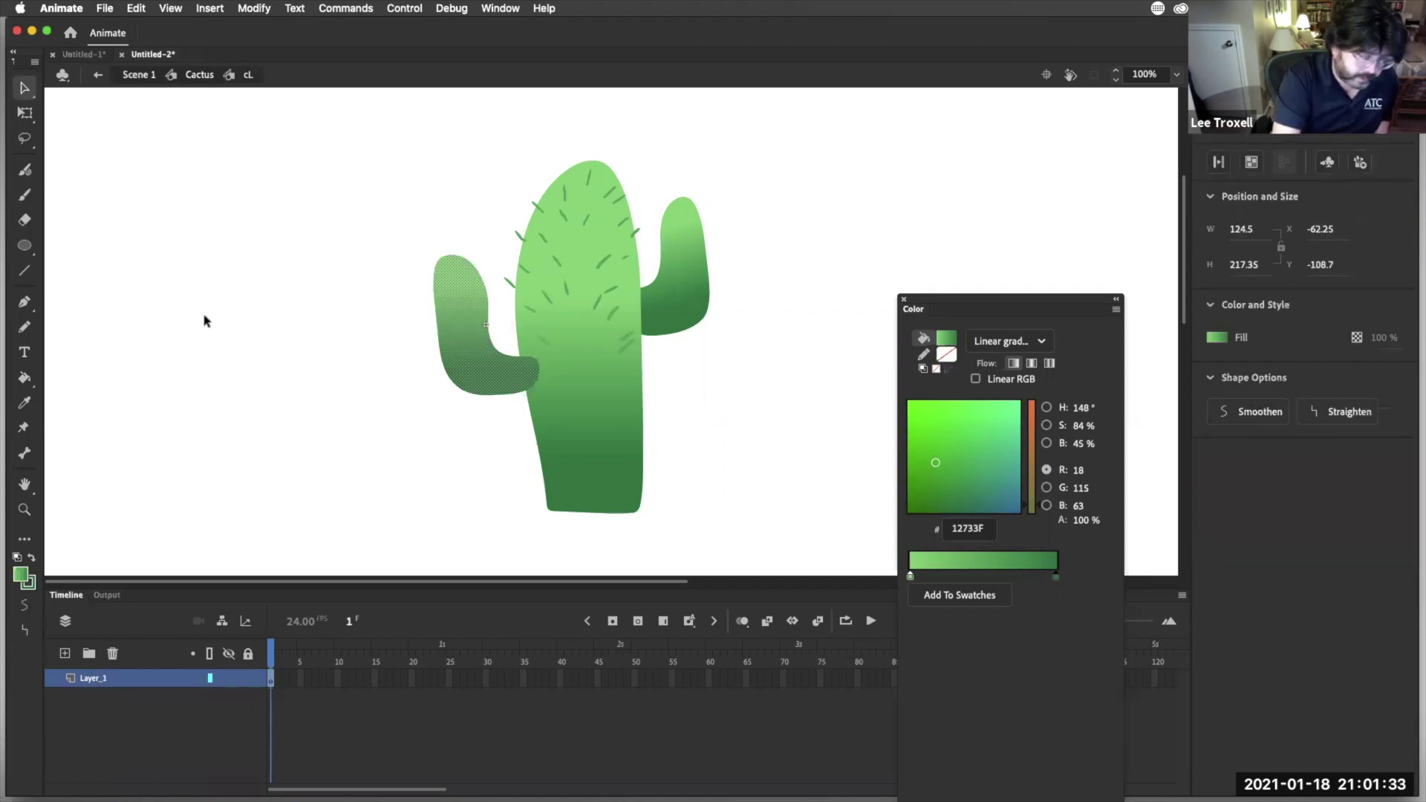
pyautogui.click(25, 194)
pyautogui.moveTo(438, 273)
pyautogui.mouseDown()
pyautogui.moveTo(430, 265)
pyautogui.moveTo(449, 259)
pyautogui.moveTo(486, 265)
pyautogui.moveTo(456, 269)
pyautogui.mouseUp()
pyautogui.moveTo(467, 287); pyautogui.dragTo(438, 284)
pyautogui.moveTo(440, 311); pyautogui.dragTo(486, 308)
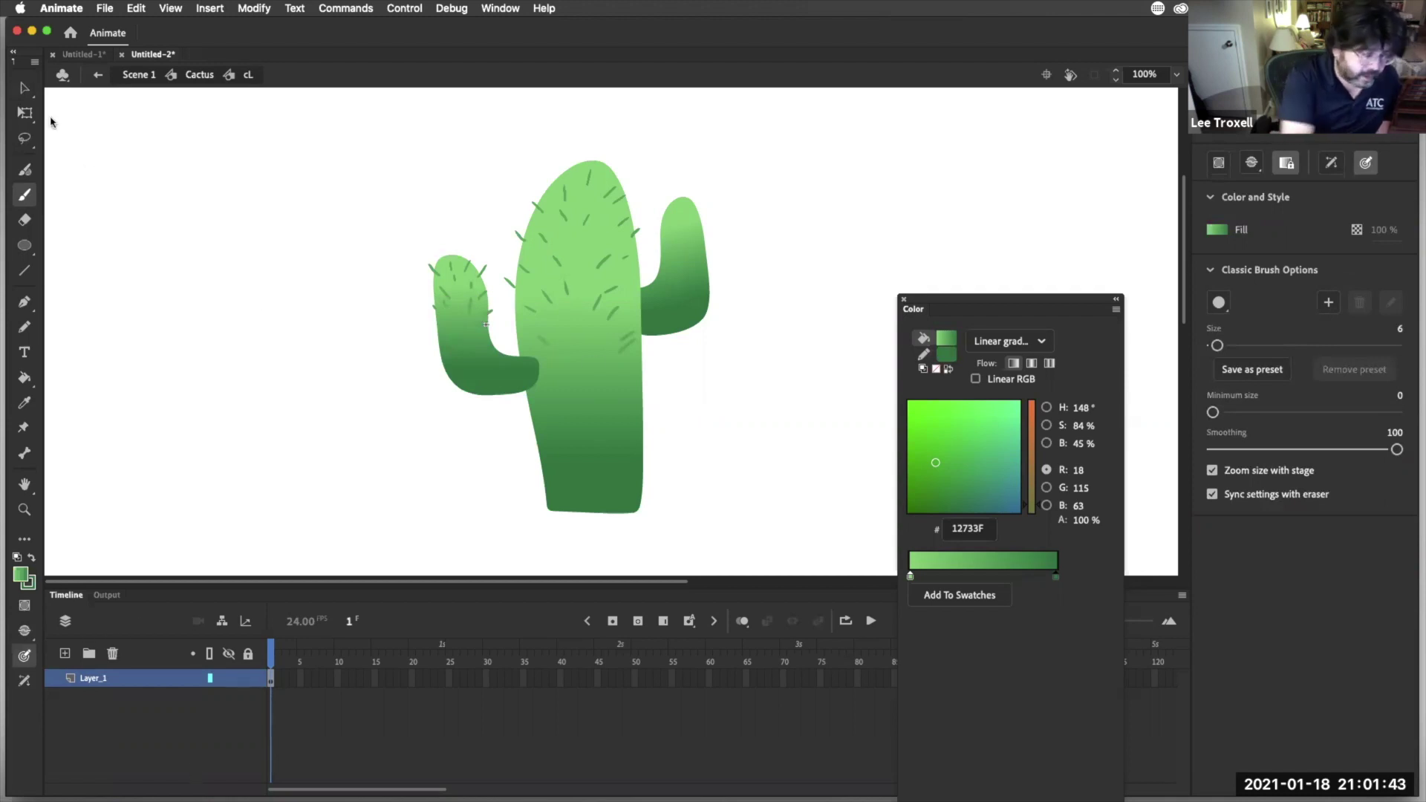
# Leave cL, open the cR symbol in place, and brush dark green spines over the upper part of the right arm
pyautogui.press('v')
pyautogui.doubleClick(684, 233)
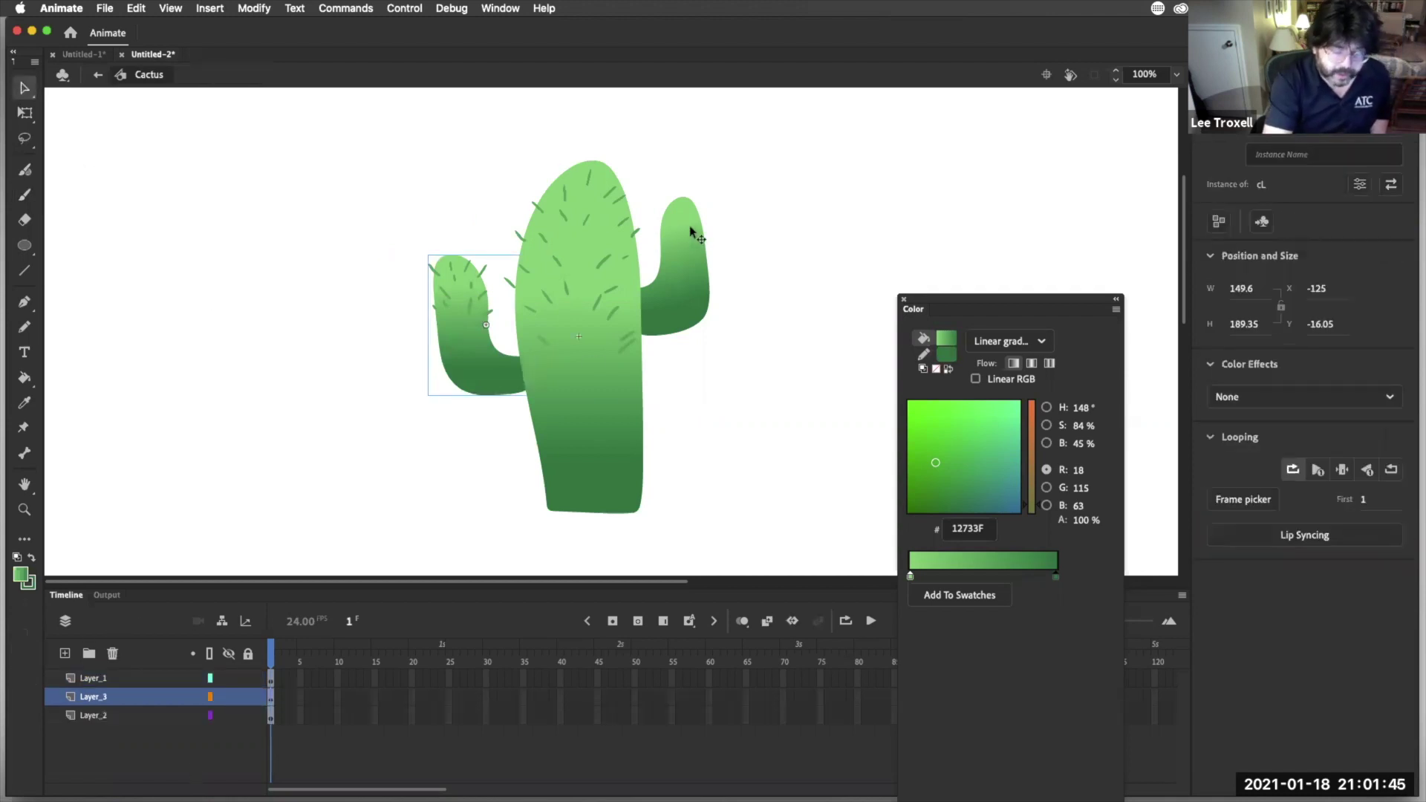
pyautogui.doubleClick(690, 225)
pyautogui.press('b')
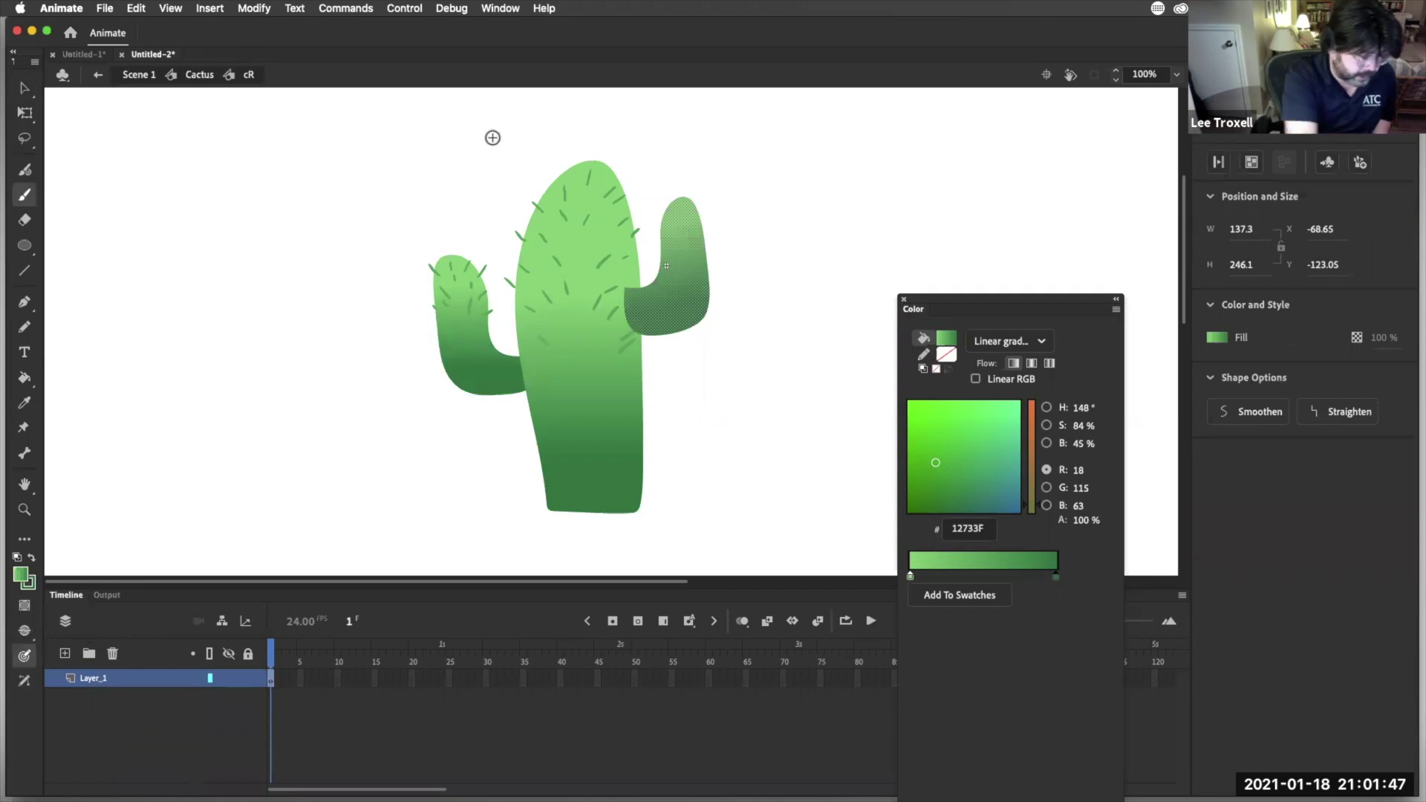
pyautogui.click(663, 225)
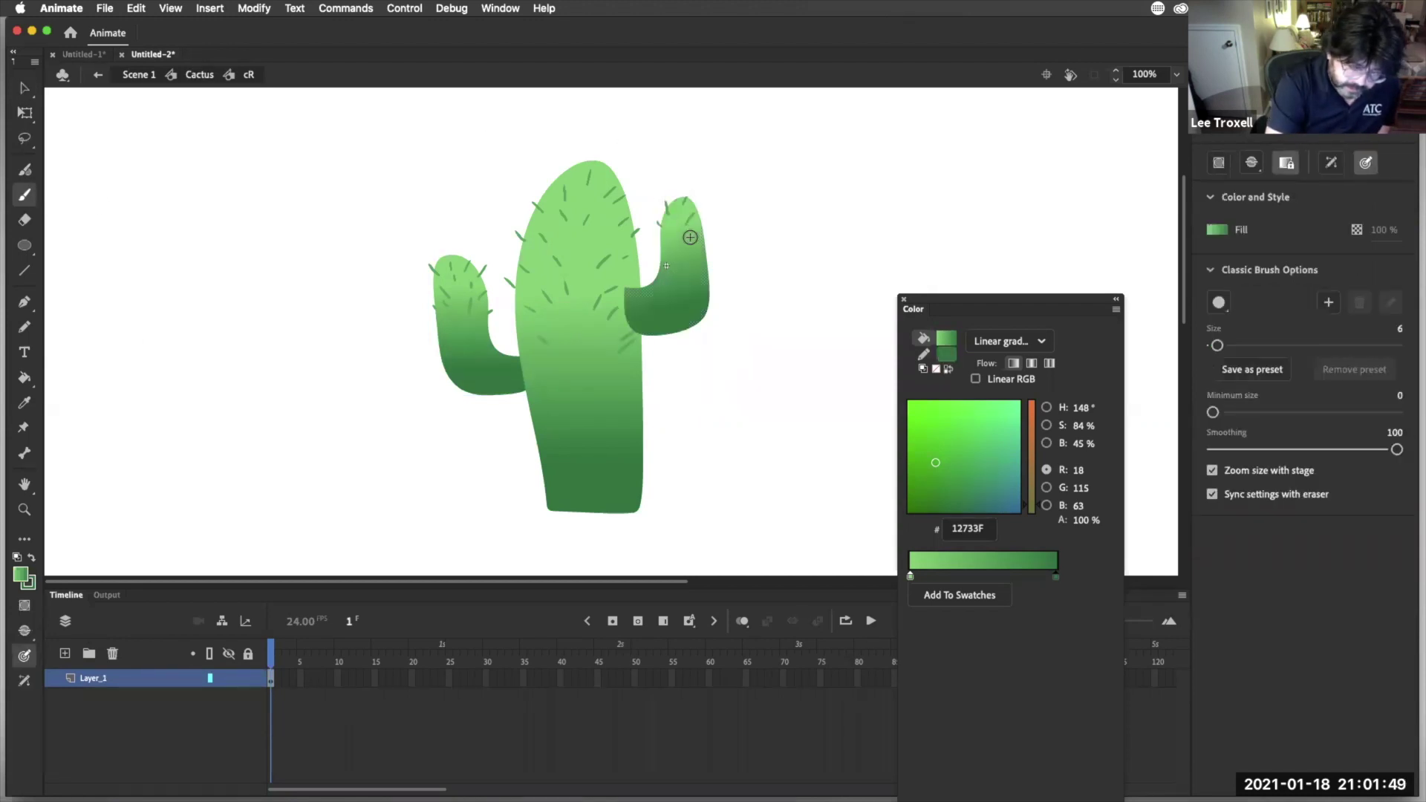
pyautogui.moveTo(702, 220); pyautogui.dragTo(711, 211)
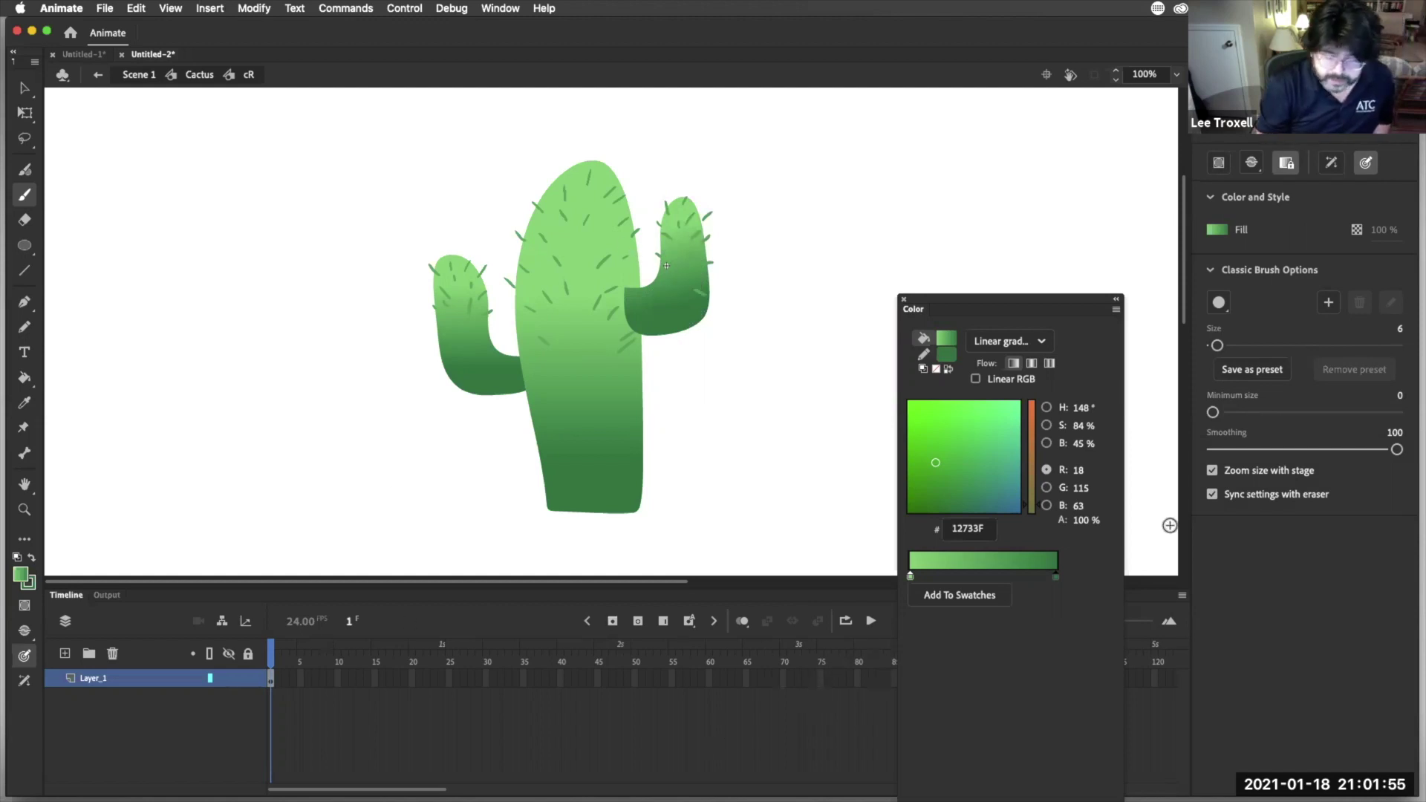
# Set the stroke colour to light green 74D174 and brush light spines over the dark lower part of the right arm
pyautogui.click(948, 357)
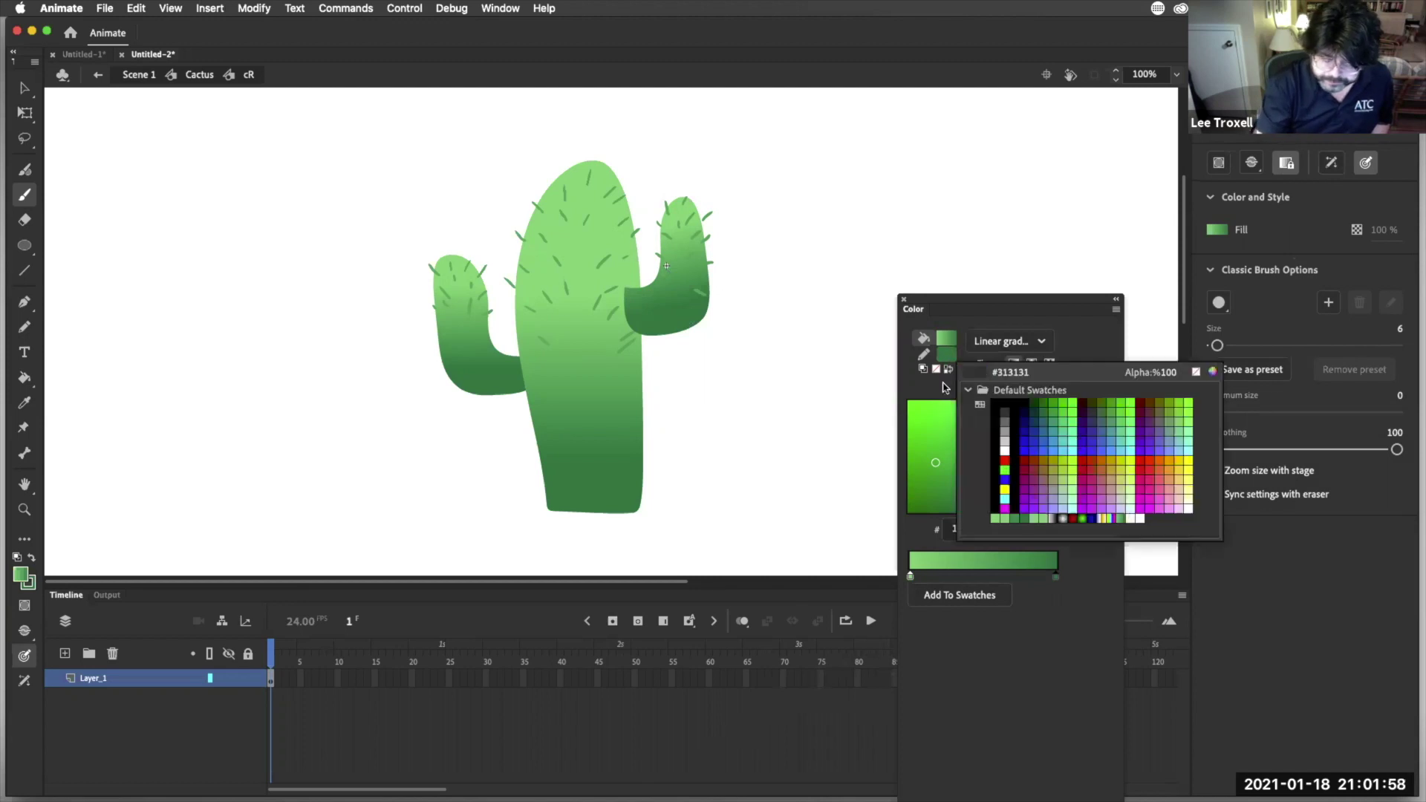
pyautogui.click(1008, 515)
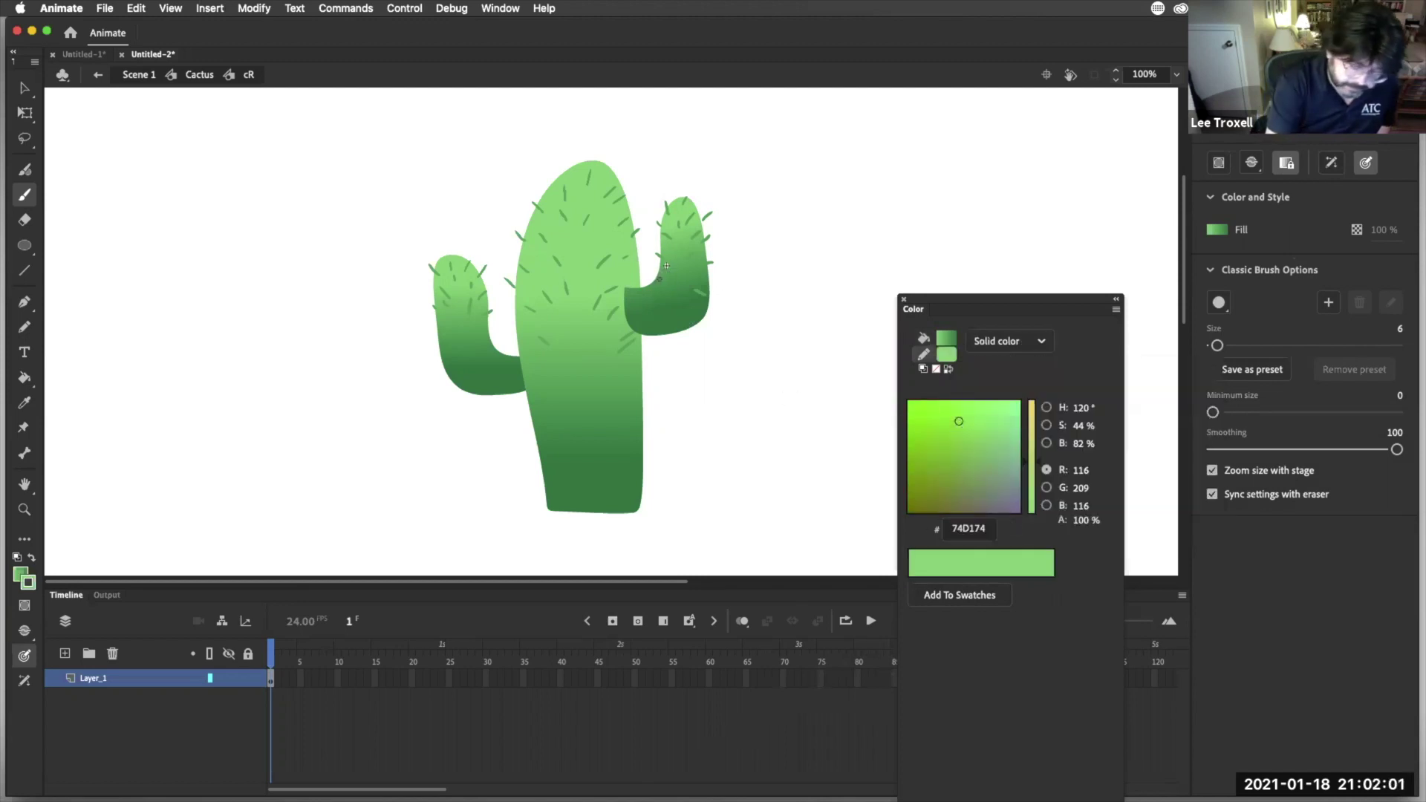
pyautogui.moveTo(688, 302); pyautogui.dragTo(701, 295)
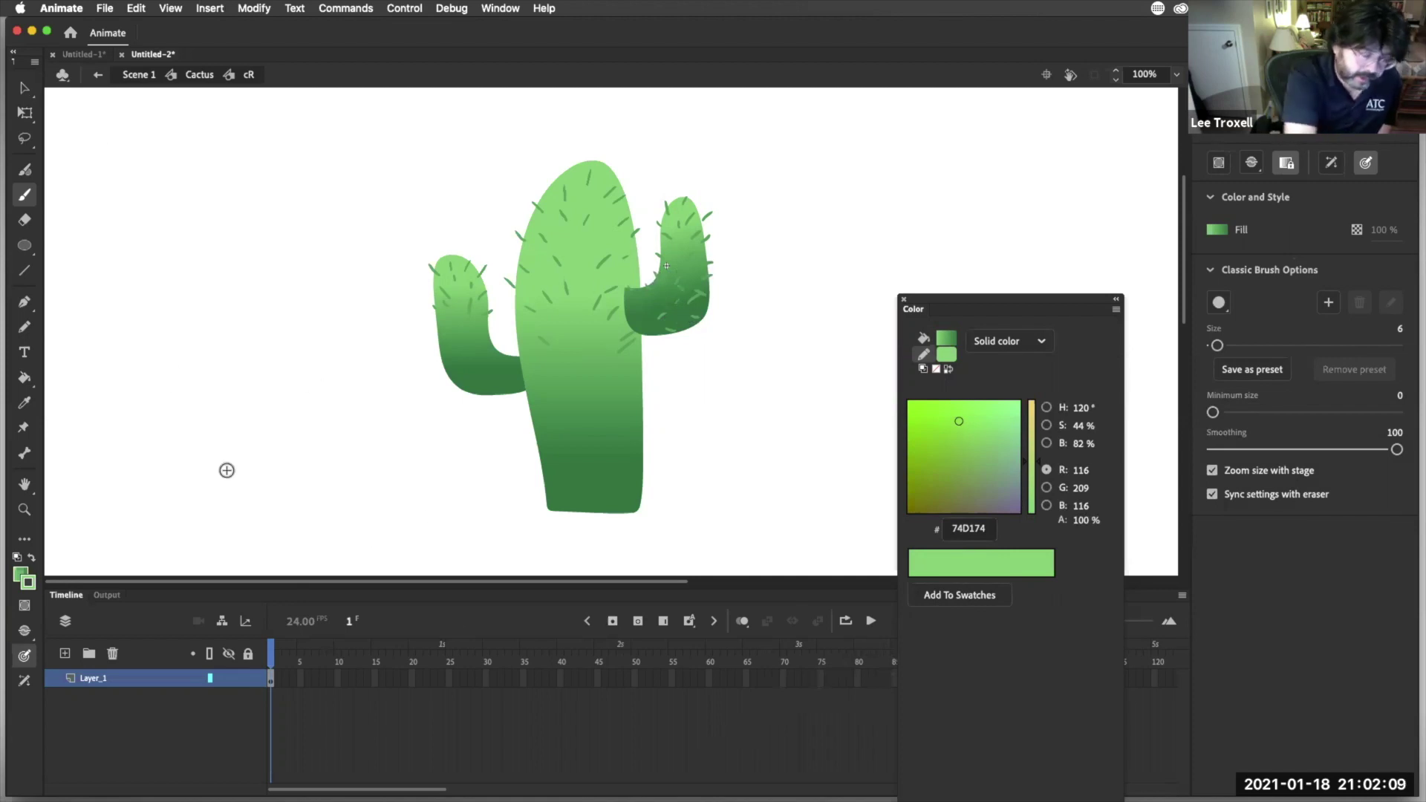
# Switch from cR to editing the cL symbol and brush light green spines over the lower bend of the left arm
pyautogui.click(25, 88)
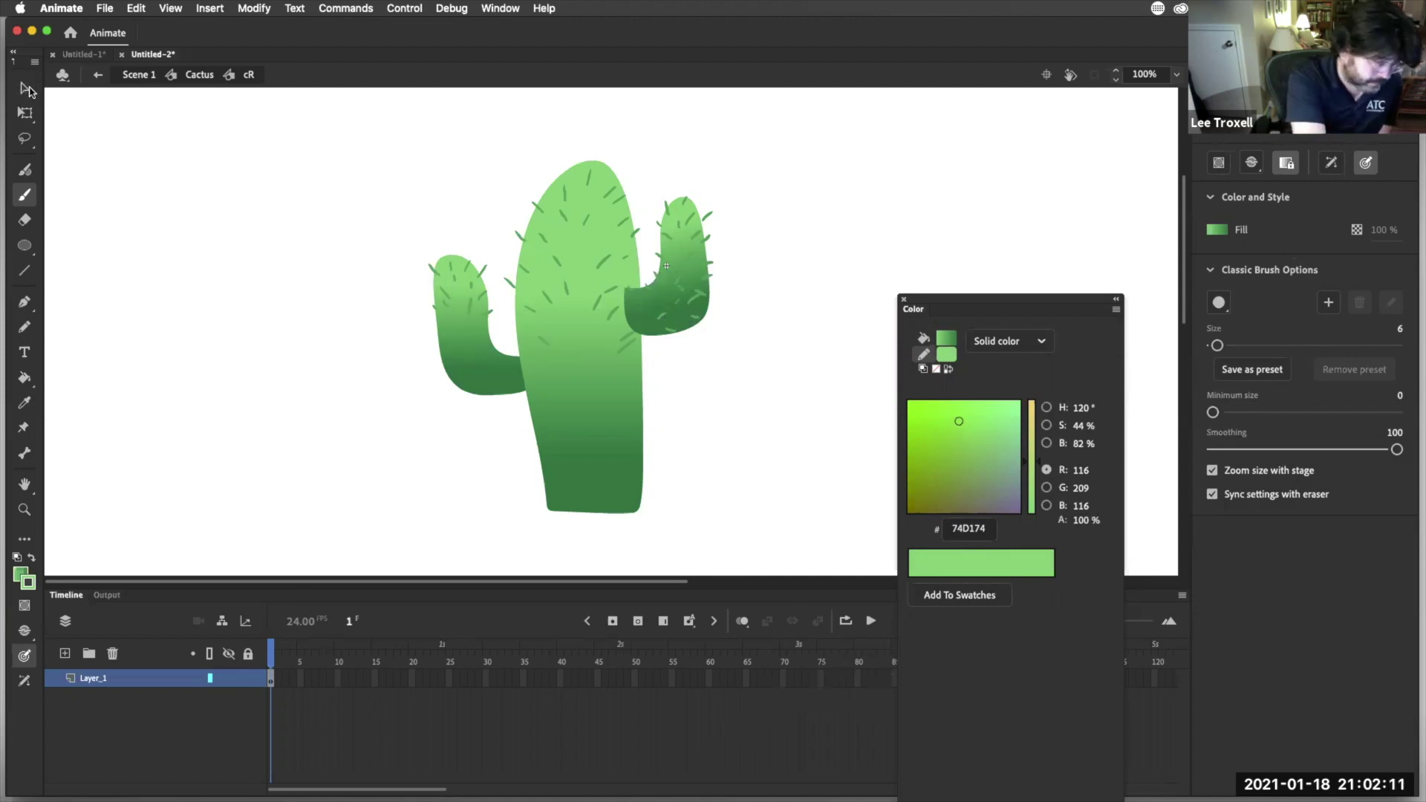
pyautogui.doubleClick(457, 354)
pyautogui.click(461, 340)
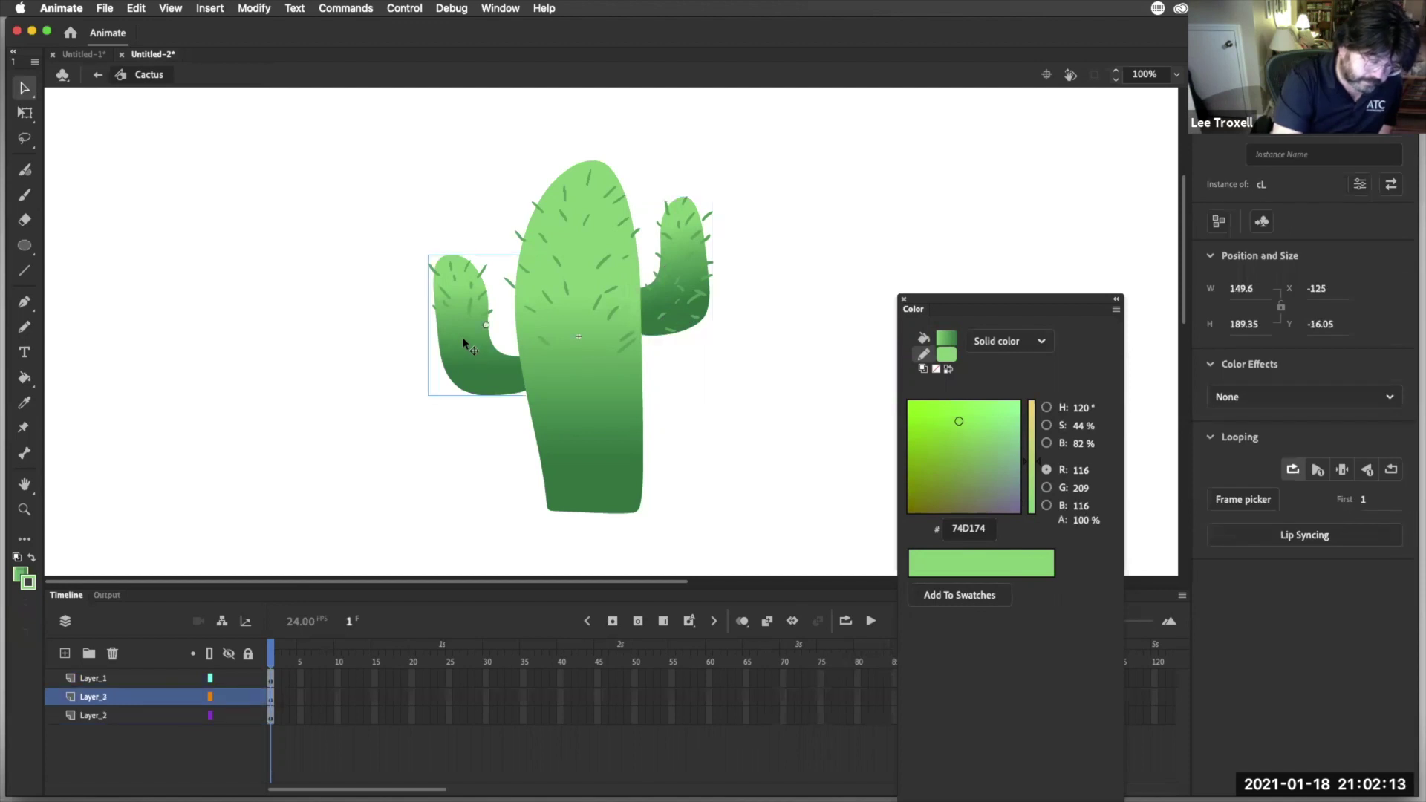
pyautogui.doubleClick(464, 339)
pyautogui.click(468, 333)
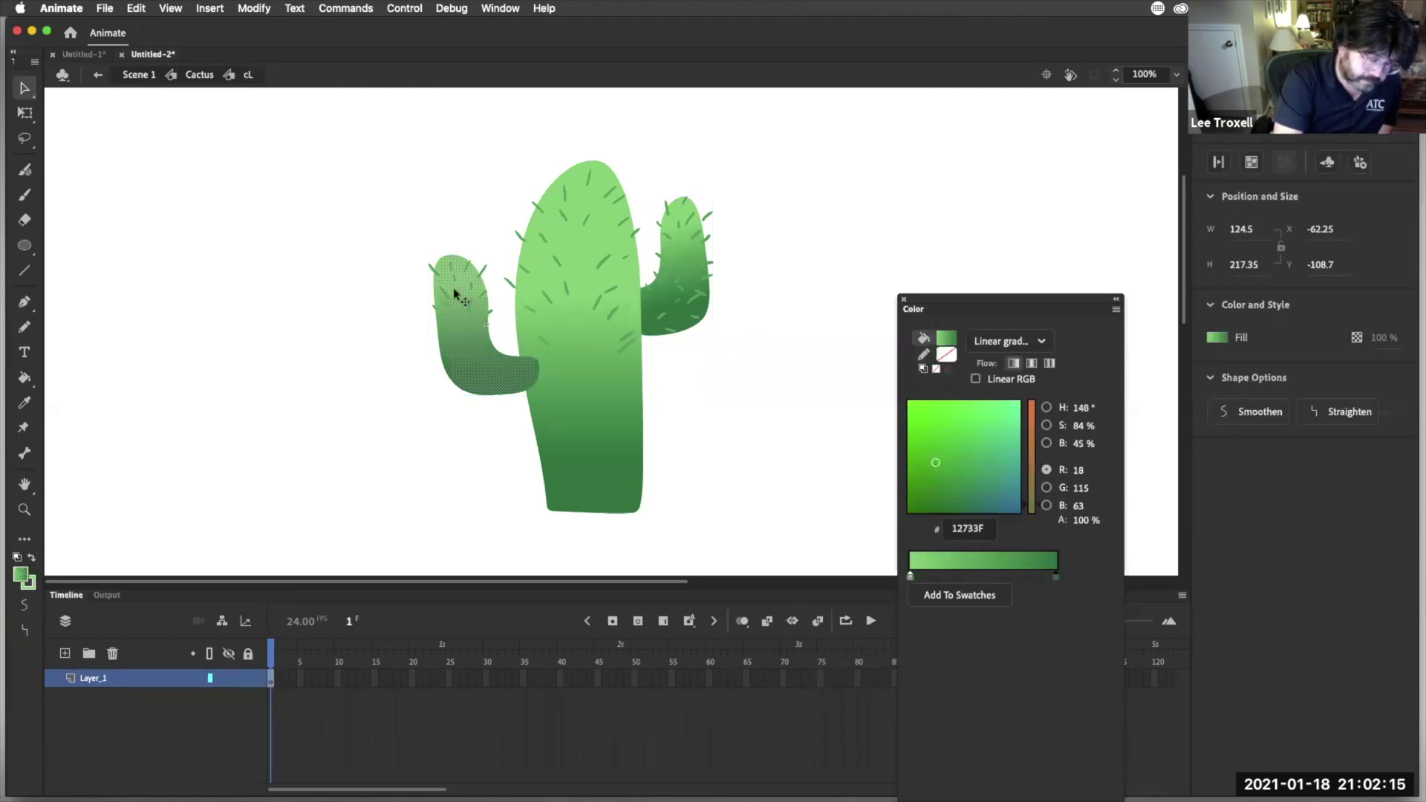
pyautogui.click(25, 194)
pyautogui.click(437, 338)
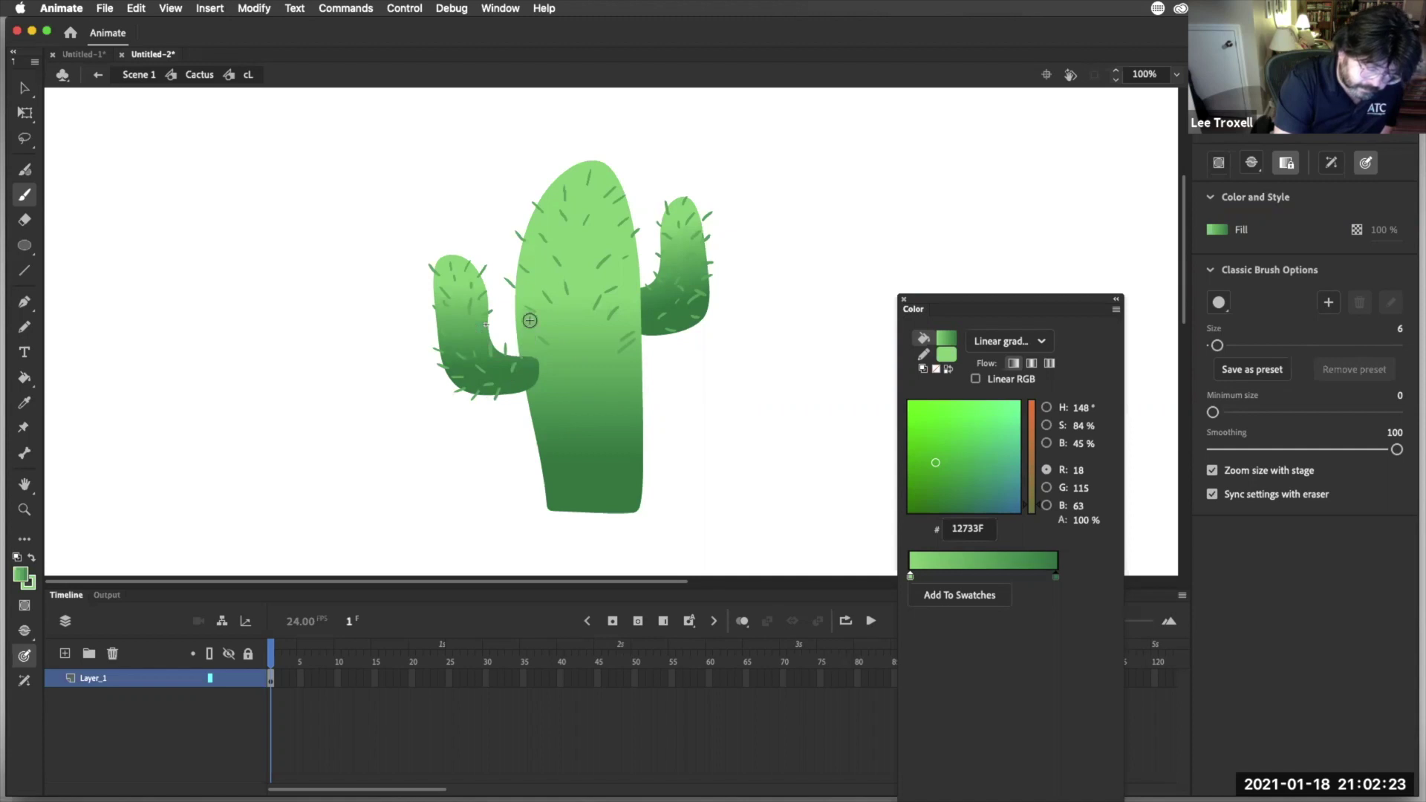
# Return to the Cactus symbol and brush light green spines over the dark lower part of the trunk on Layer_1
pyautogui.click(24, 88)
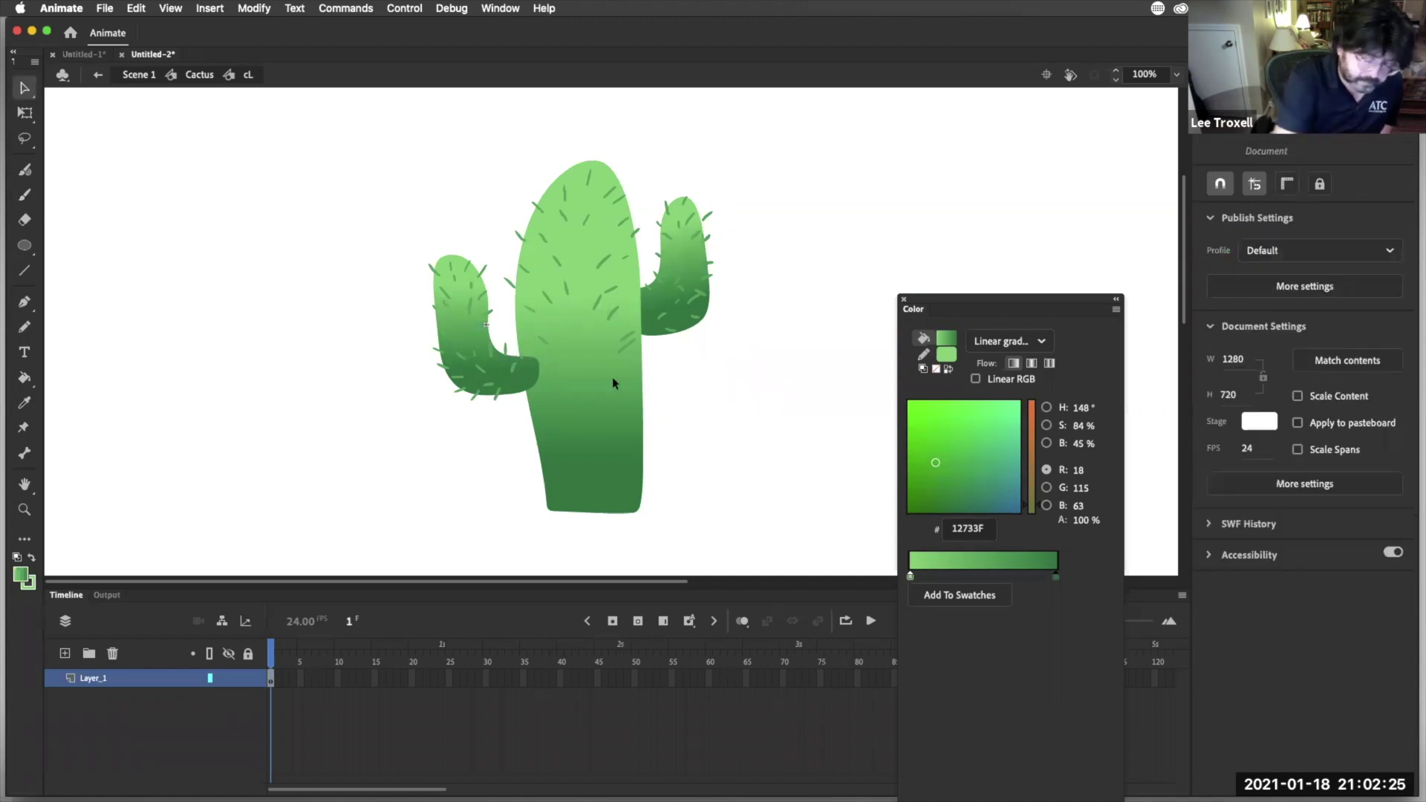
pyautogui.doubleClick(602, 461)
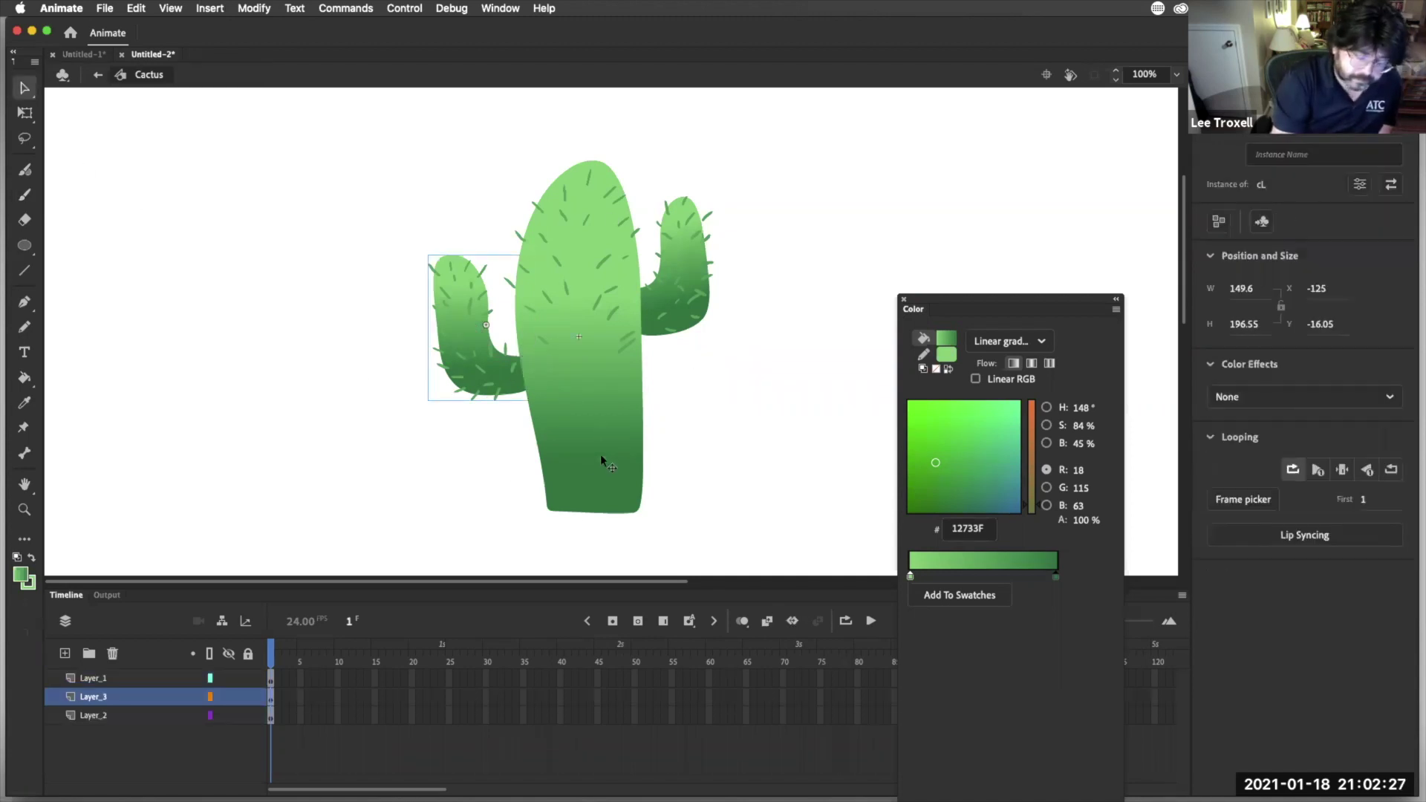
pyautogui.click(600, 453)
pyautogui.click(26, 194)
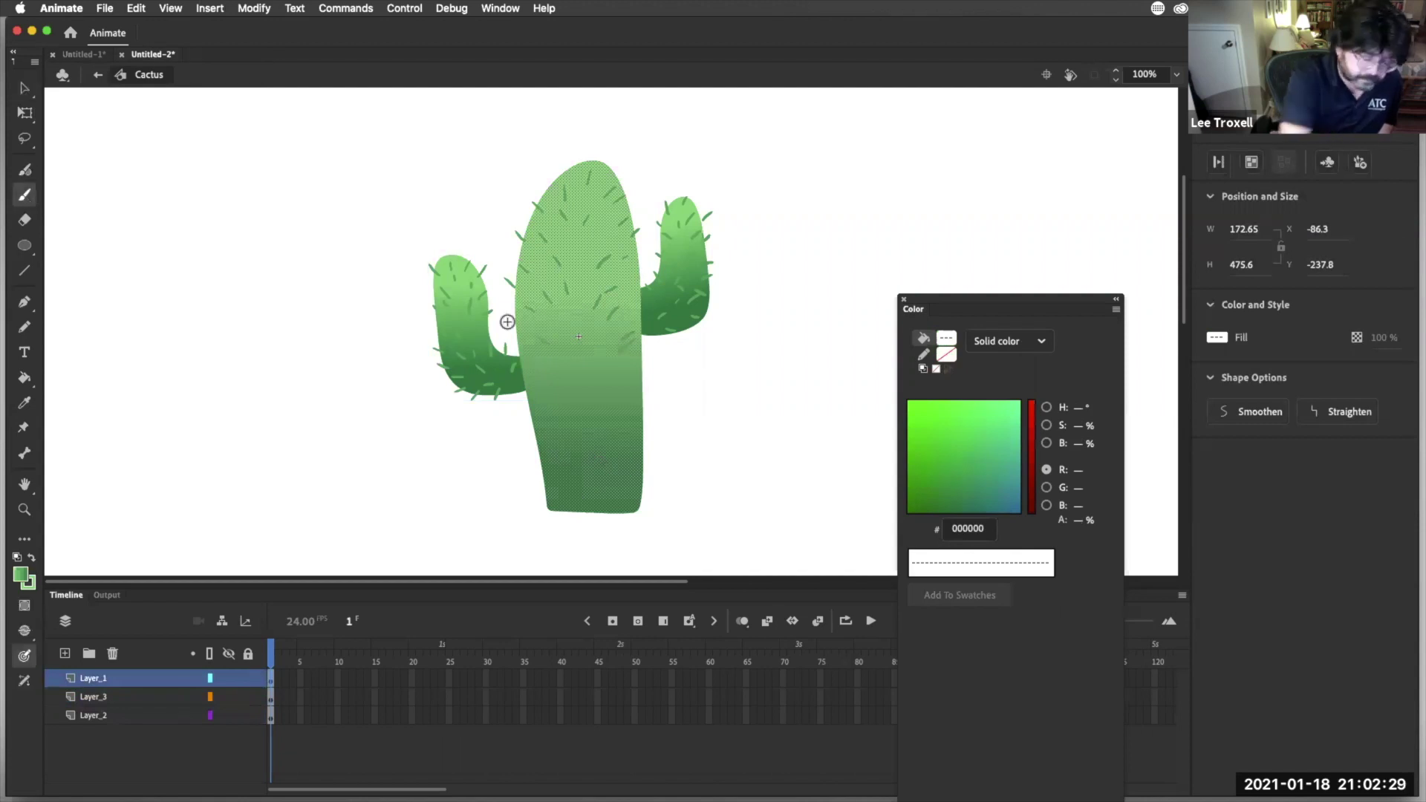
pyautogui.moveTo(545, 441)
pyautogui.mouseDown()
pyautogui.moveTo(527, 443)
pyautogui.moveTo(579, 417)
pyautogui.mouseUp()
pyautogui.moveTo(607, 413); pyautogui.dragTo(631, 423)
pyautogui.moveTo(626, 445); pyautogui.dragTo(651, 457)
pyautogui.moveTo(557, 462); pyautogui.dragTo(566, 464)
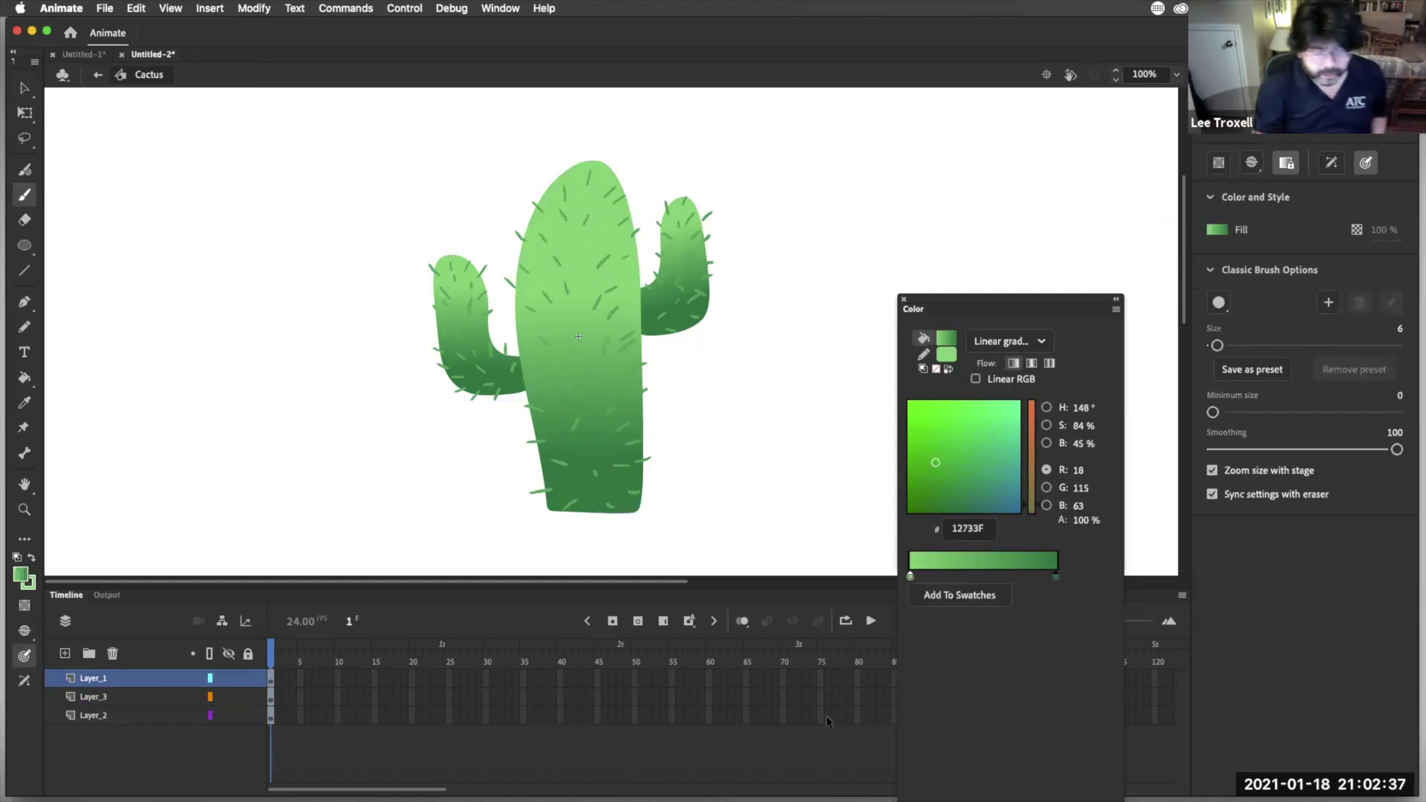
# Hide all three Cactus layers and show Layer_1, Layer_3 and Layer_2 one at a time to examine what each contains
pyautogui.press('v')
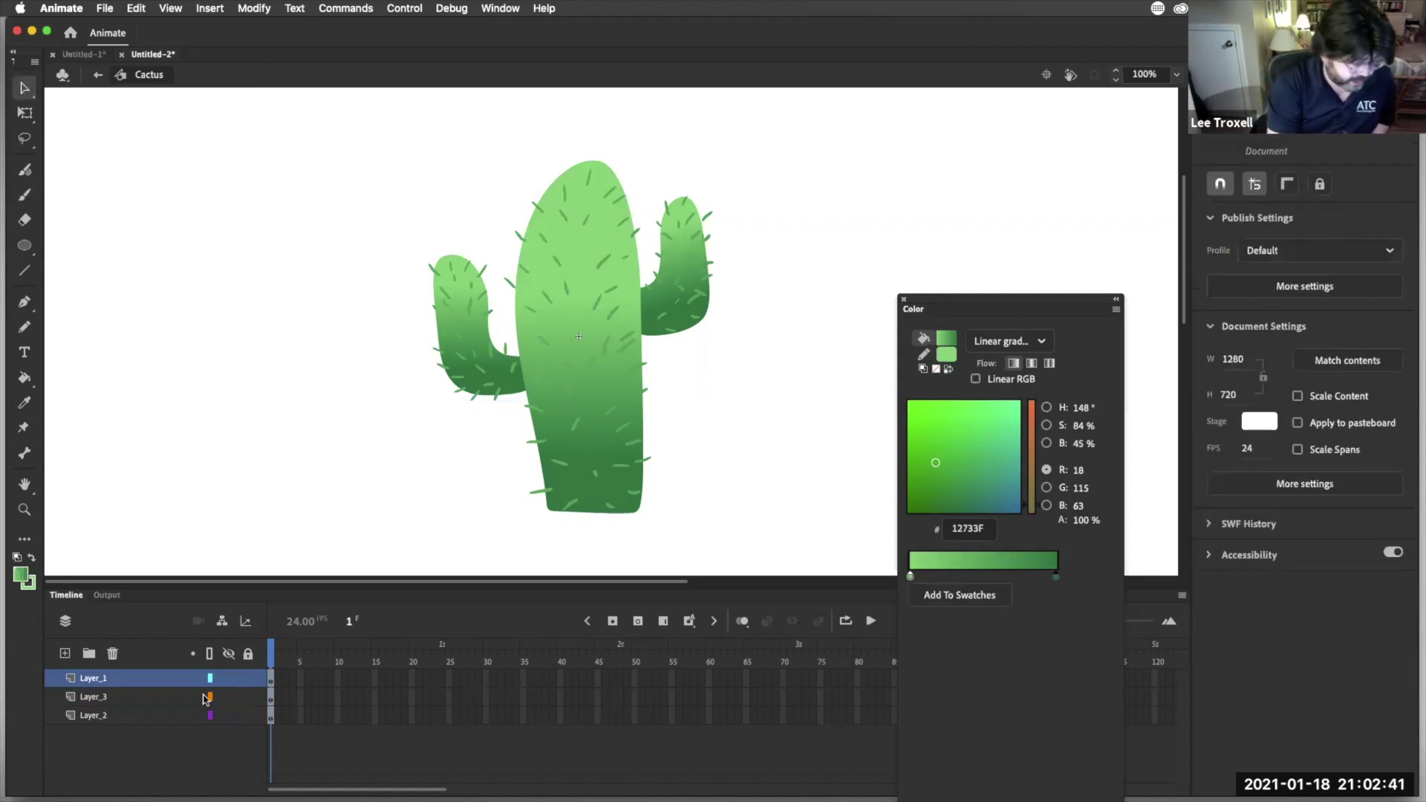
pyautogui.moveTo(228, 678); pyautogui.dragTo(228, 741)
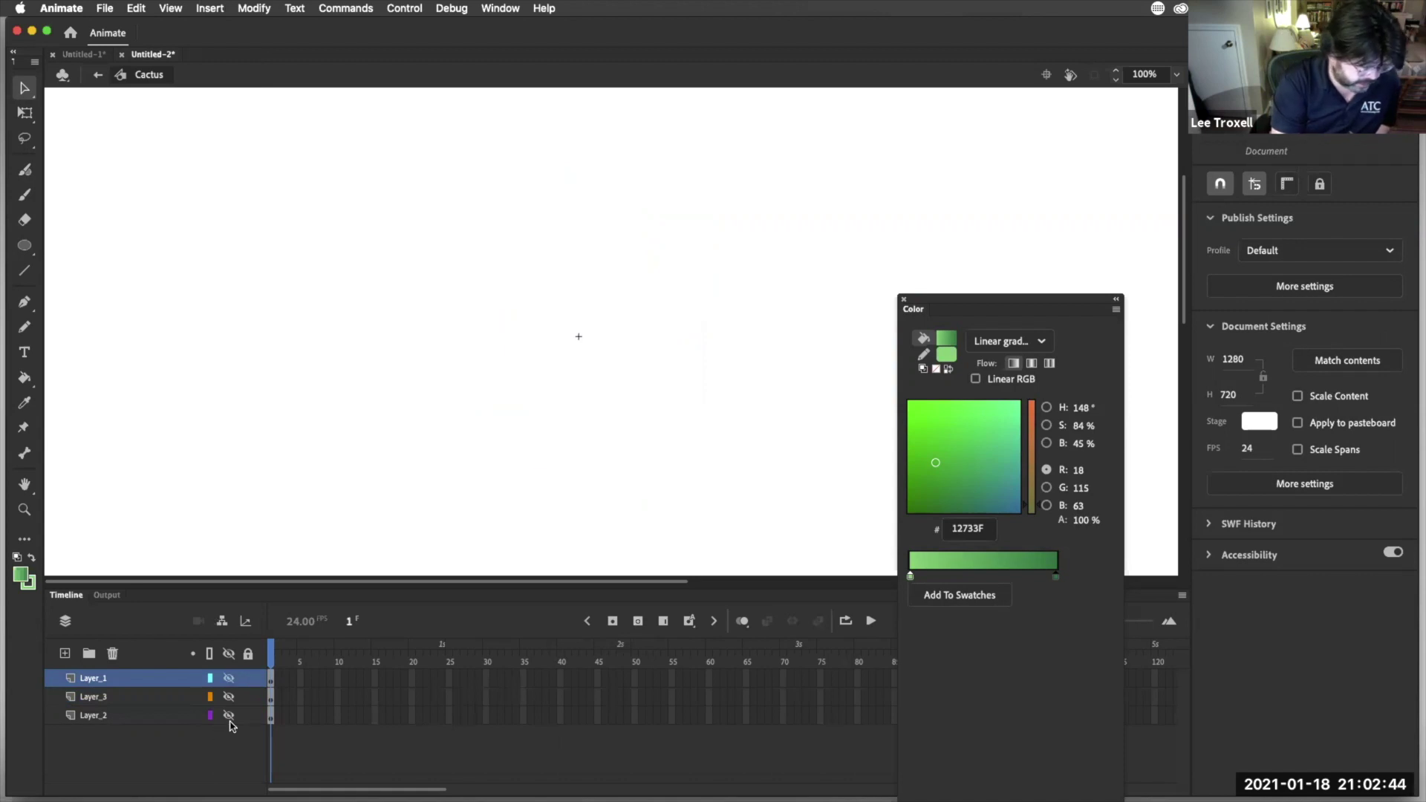
pyautogui.click(228, 678)
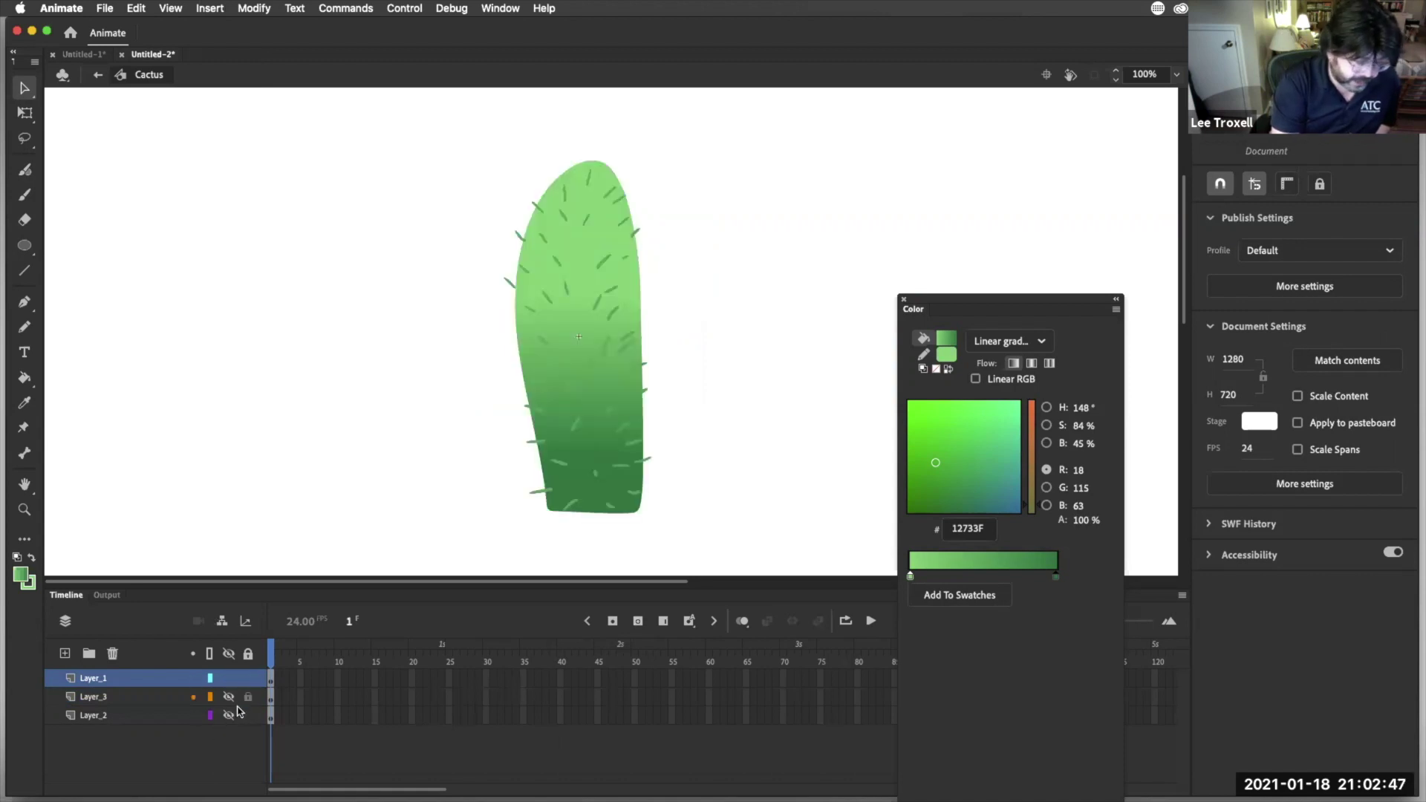
pyautogui.click(229, 678)
pyautogui.click(229, 697)
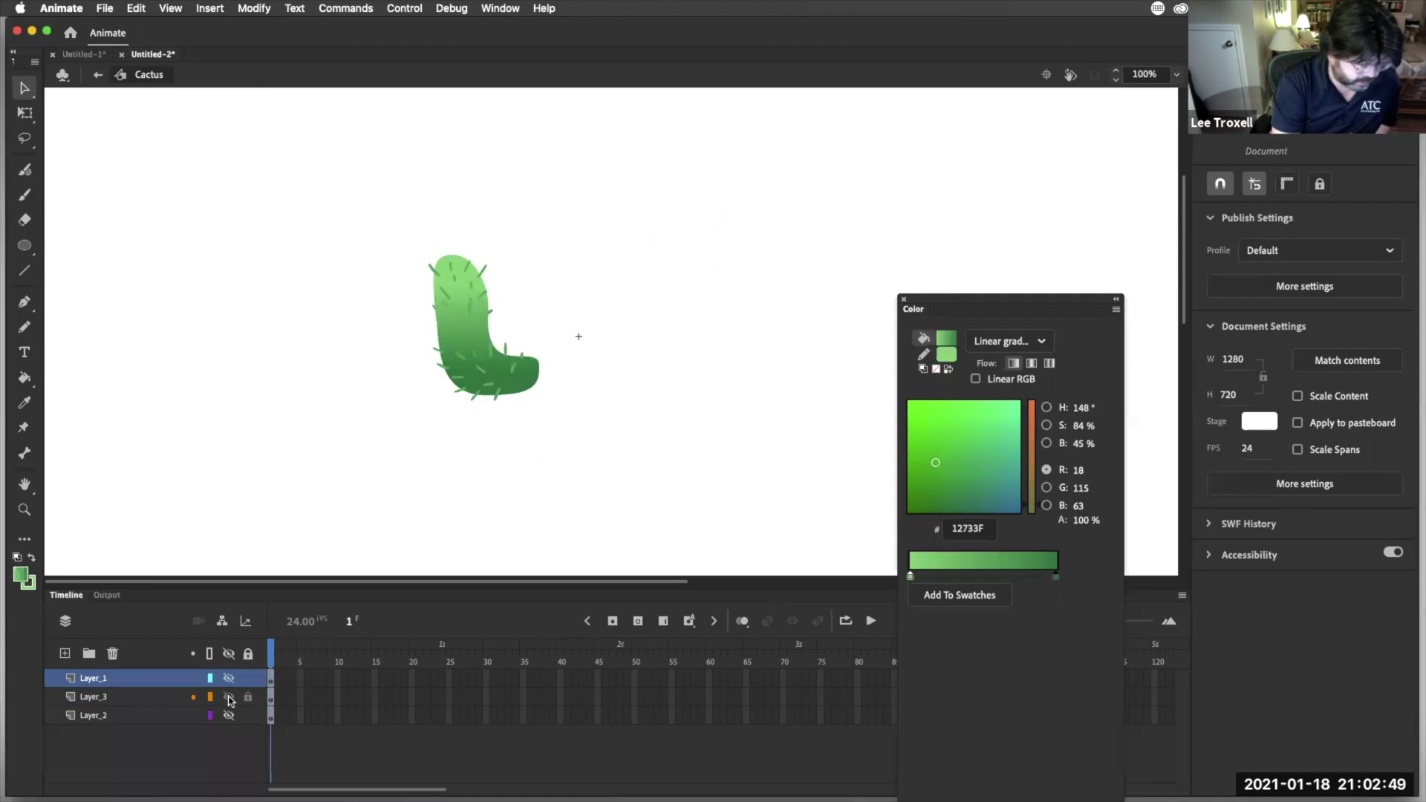
pyautogui.click(229, 698)
pyautogui.click(229, 697)
pyautogui.click(229, 698)
pyautogui.click(229, 717)
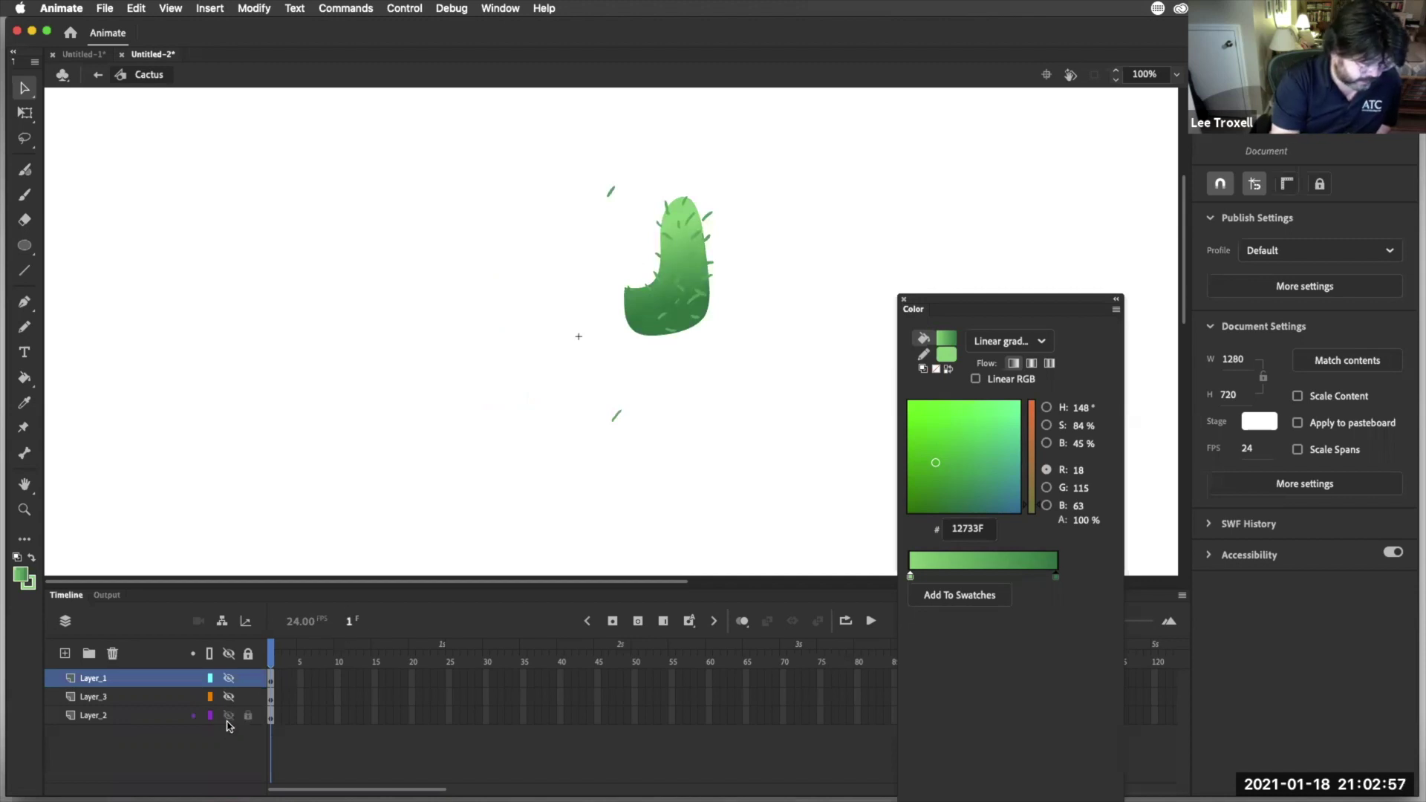
# Delete the two stray brush strokes on Layer_2 that lie away from the right arm
pyautogui.click(123, 716)
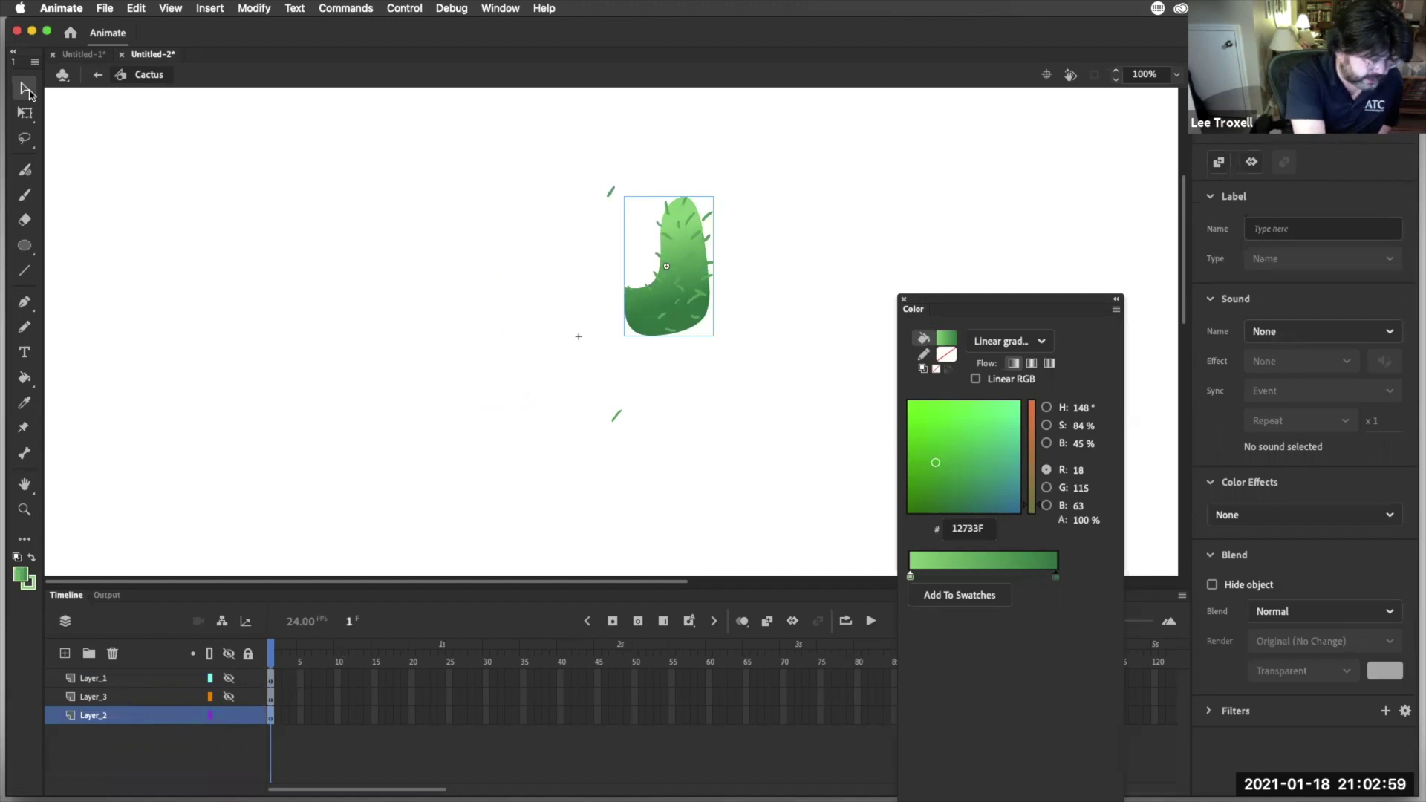
pyautogui.click(615, 415)
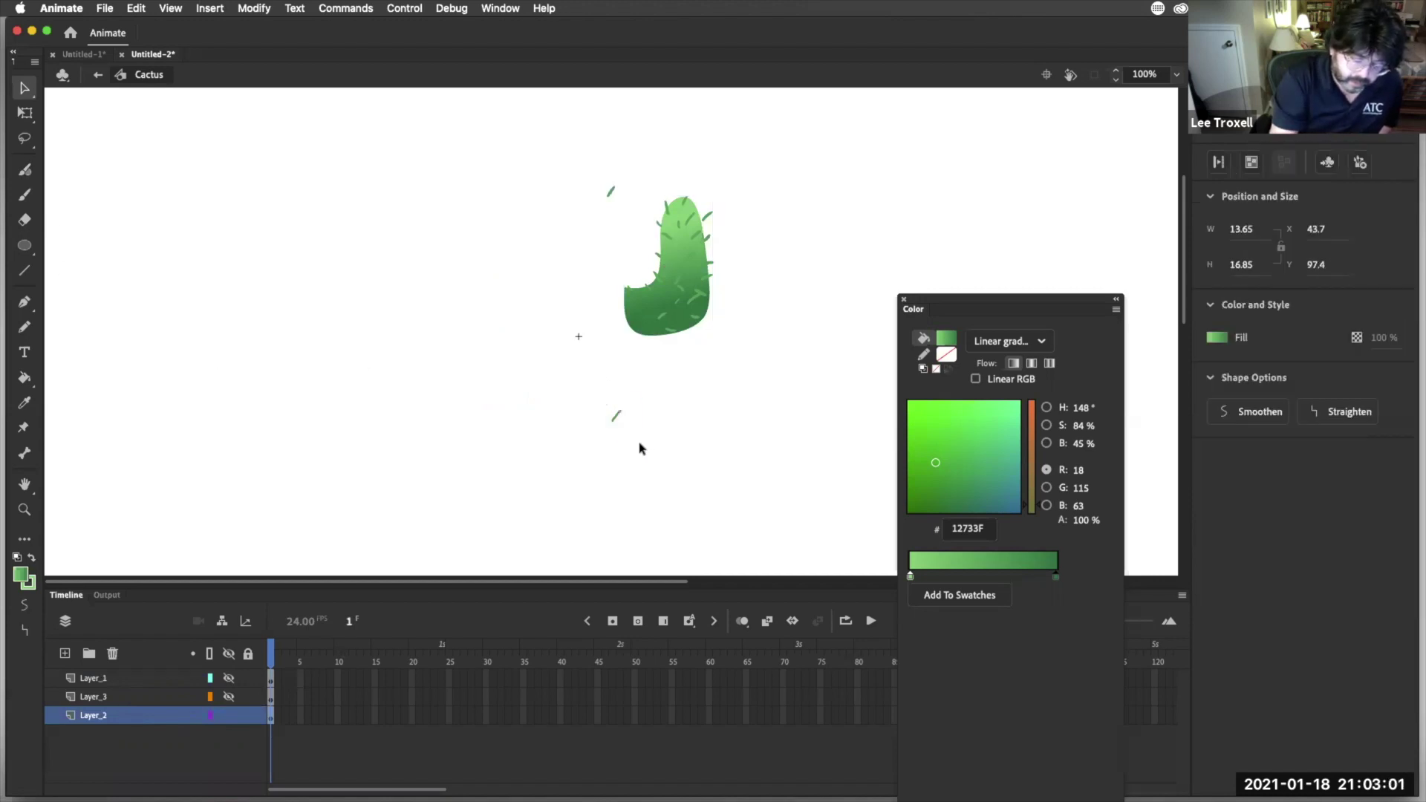
pyautogui.press('Delete')
pyautogui.moveTo(583, 154); pyautogui.dragTo(640, 215)
pyautogui.press('Delete')
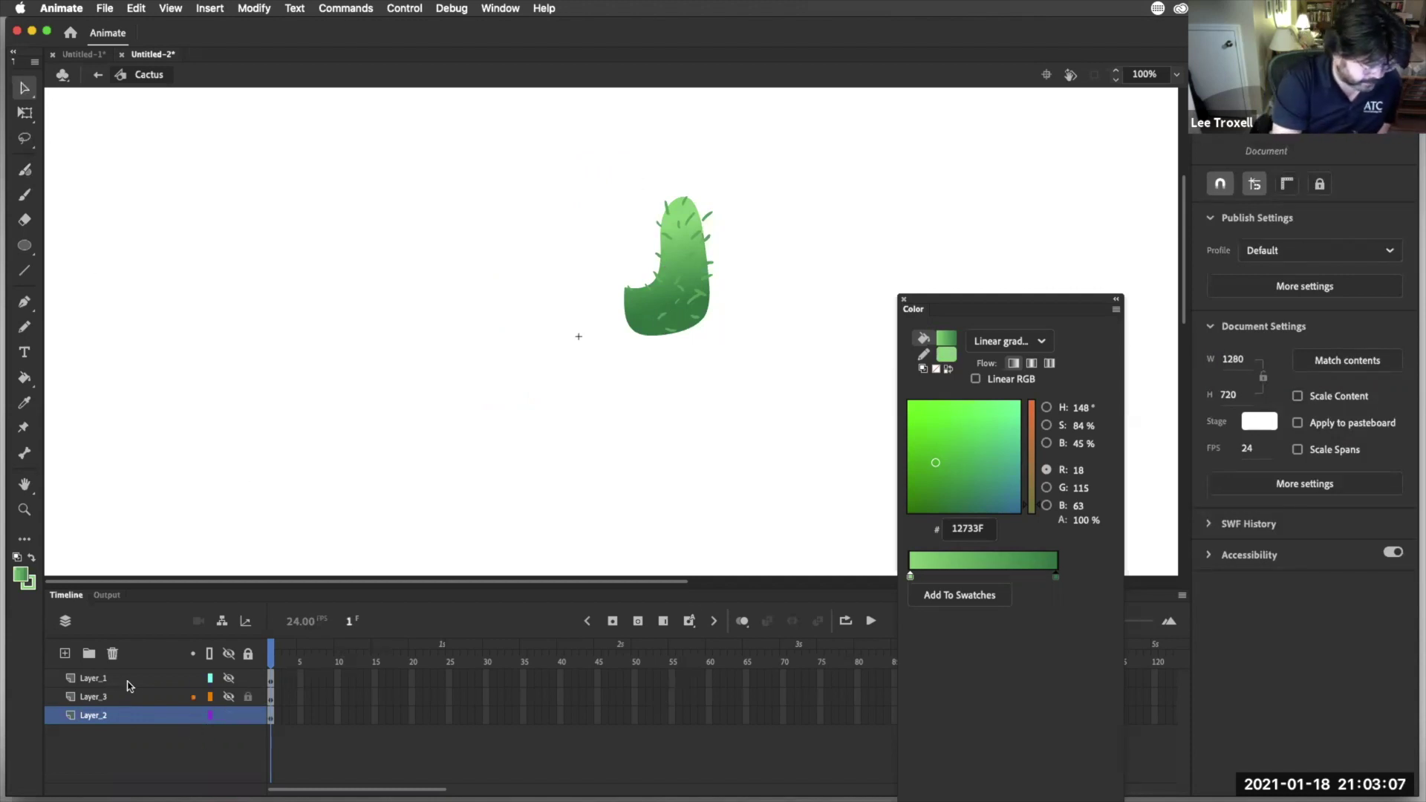
# Rename Layer_1 as cB and Layer_3 as cL
pyautogui.click(102, 683)
pyautogui.doubleClick(99, 680)
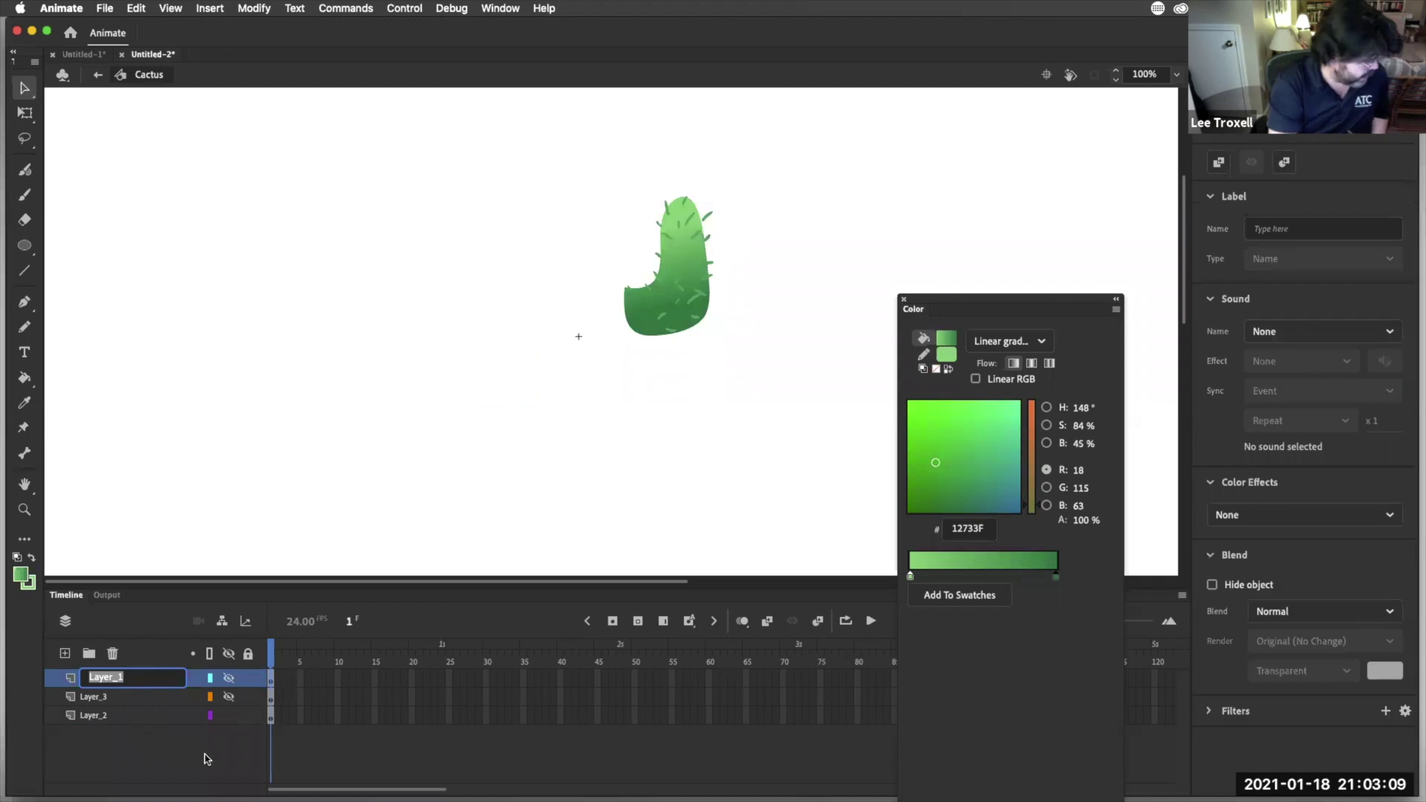
pyautogui.write('cB')
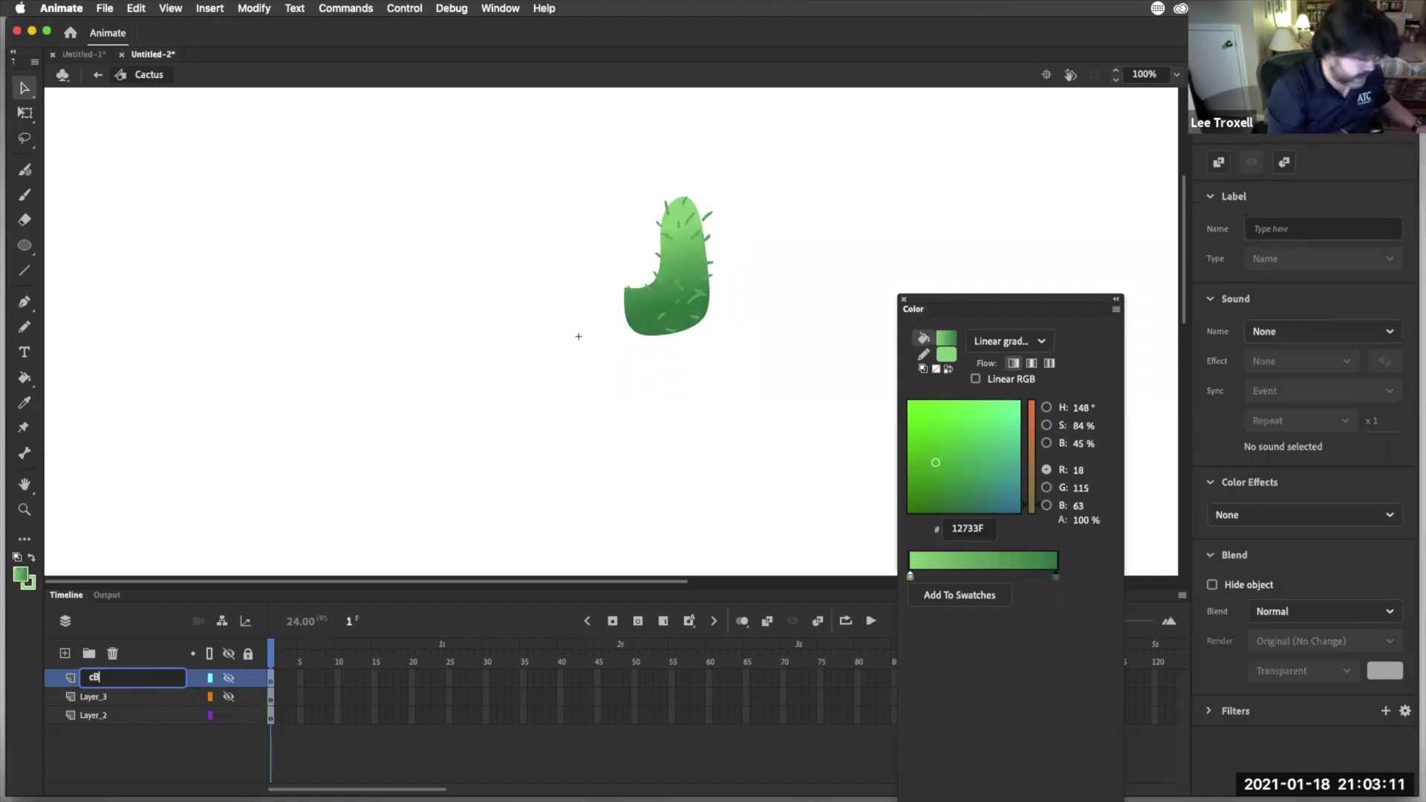
pyautogui.click(104, 698)
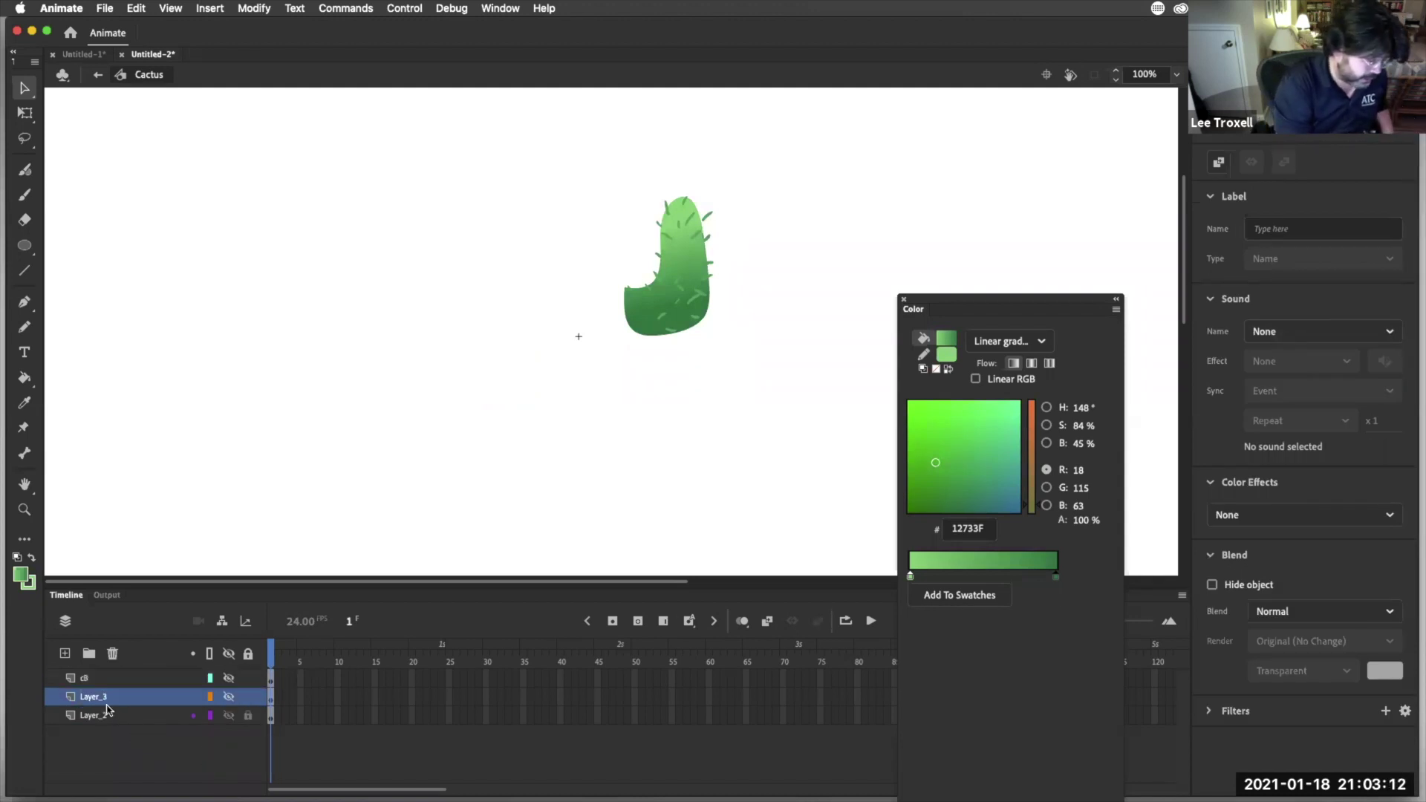
pyautogui.click(229, 698)
pyautogui.click(227, 700)
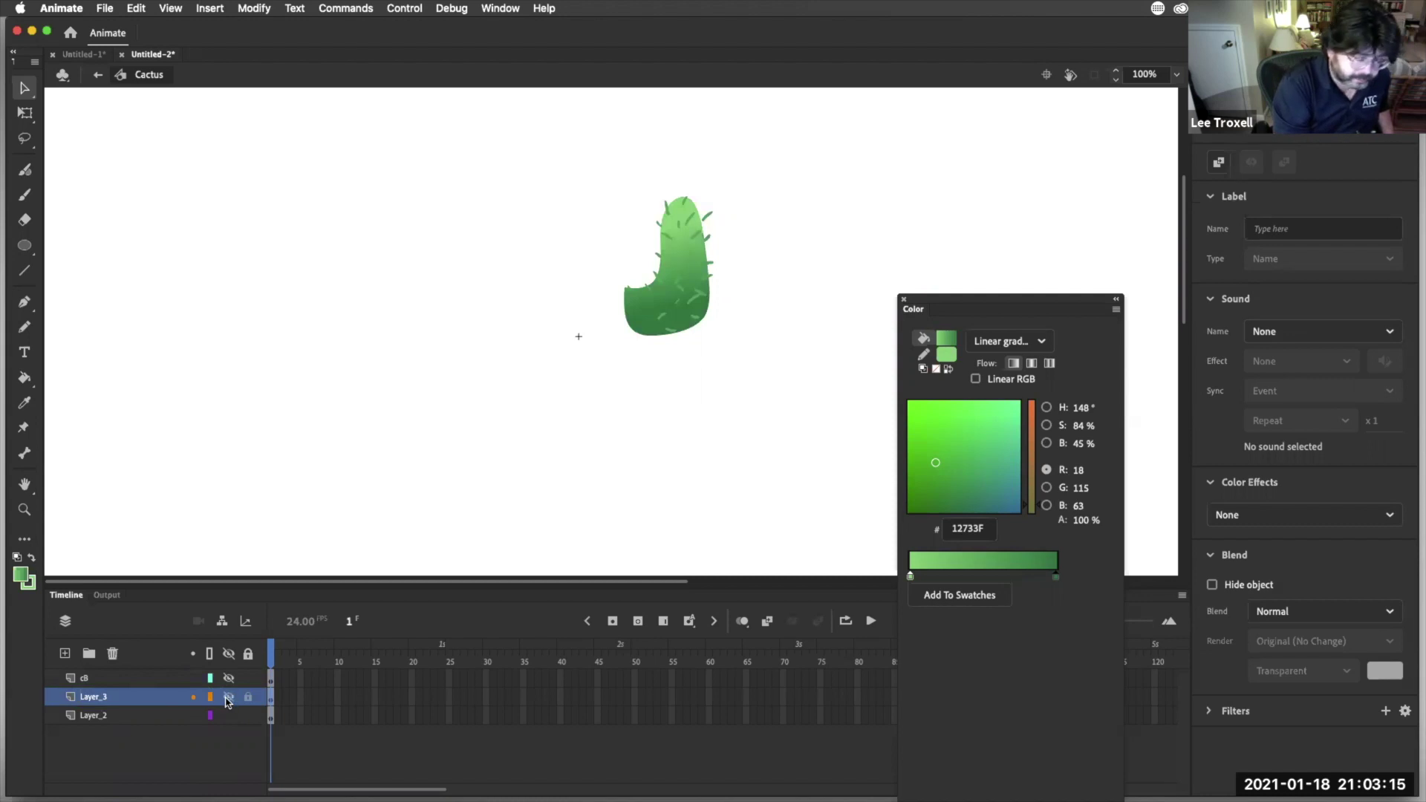
pyautogui.doubleClick(95, 699)
pyautogui.write('cl')
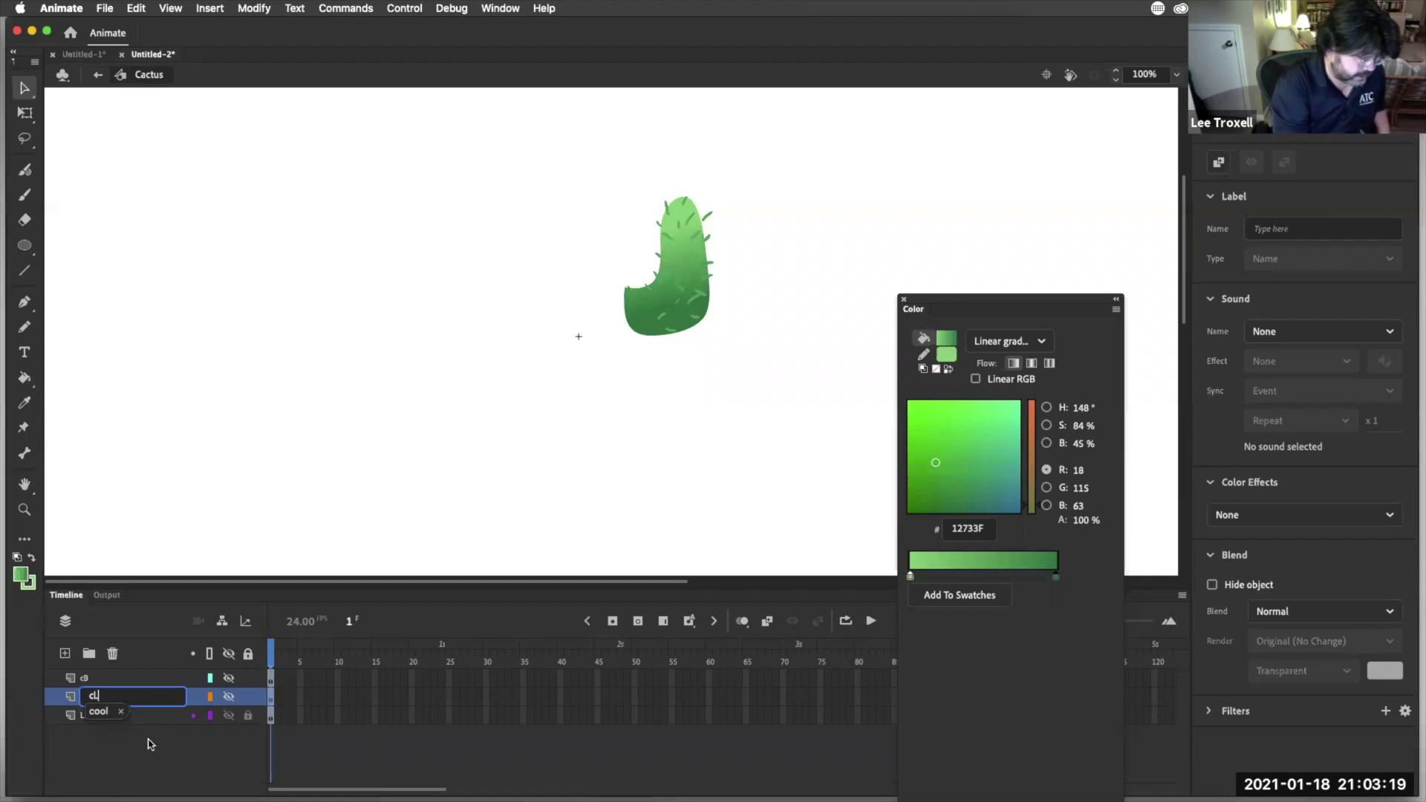
pyautogui.press('Return')
# Rename Layer_2 as cR and make all three Cactus layers visible
pyautogui.click(94, 717)
pyautogui.doubleClick(94, 718)
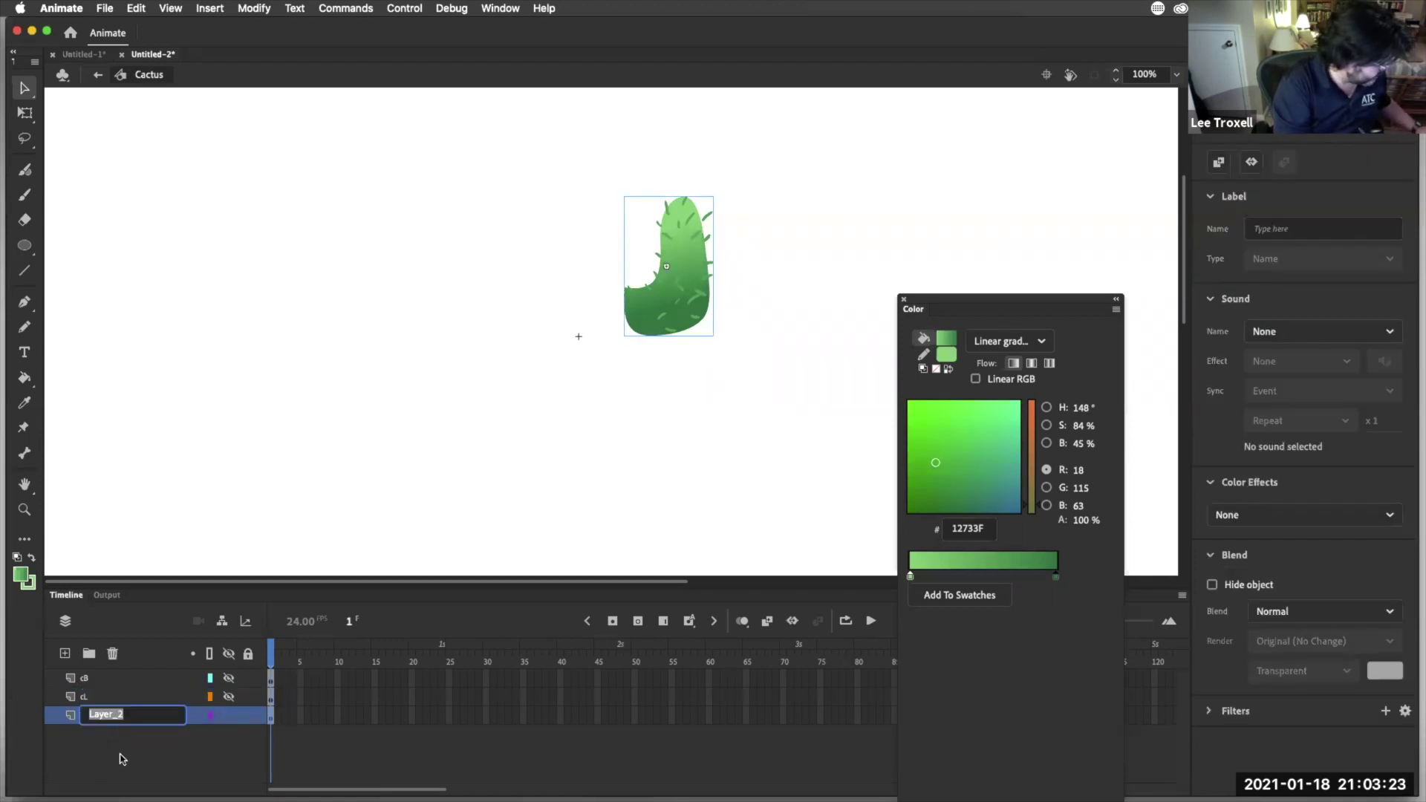
pyautogui.write('c')
pyautogui.press('BackSpace')
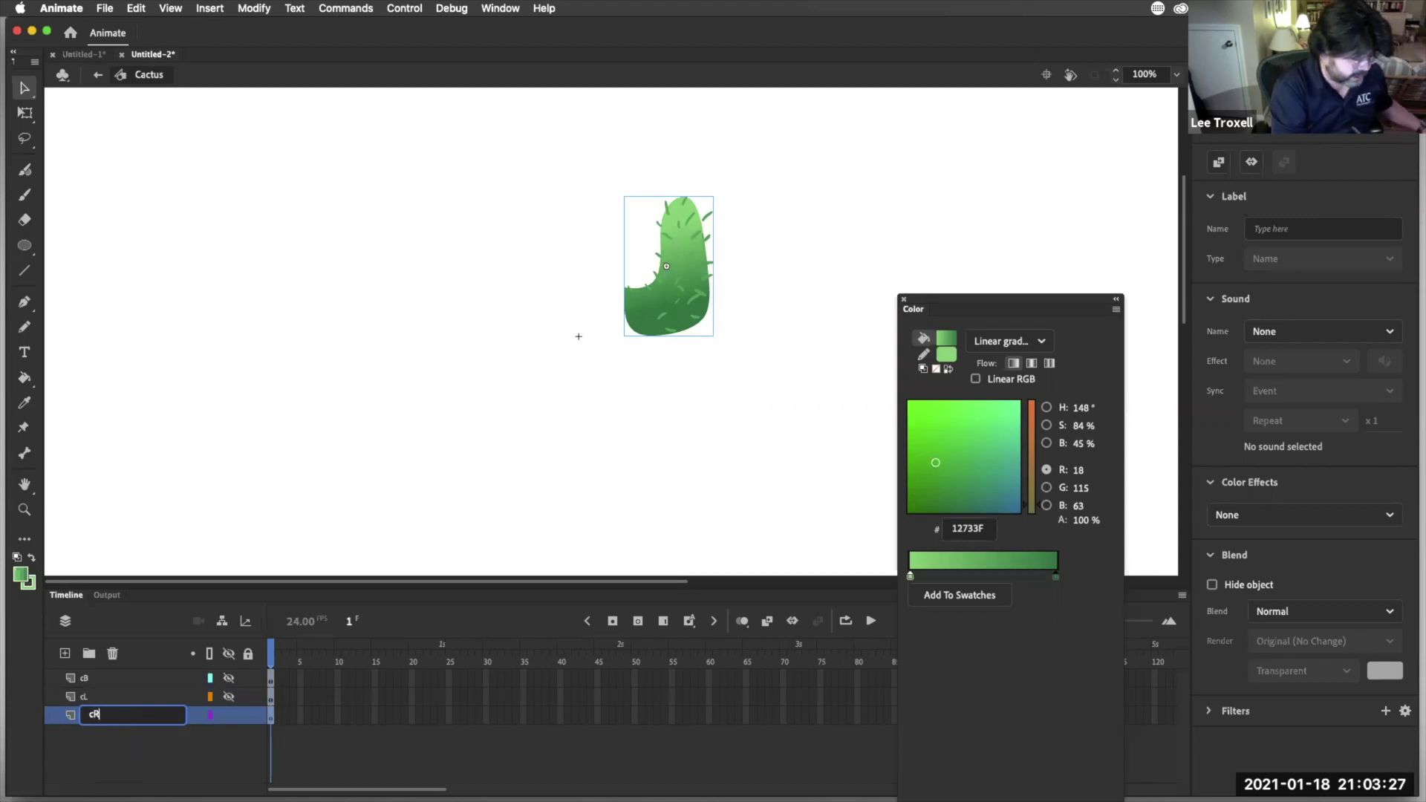
pyautogui.click(208, 752)
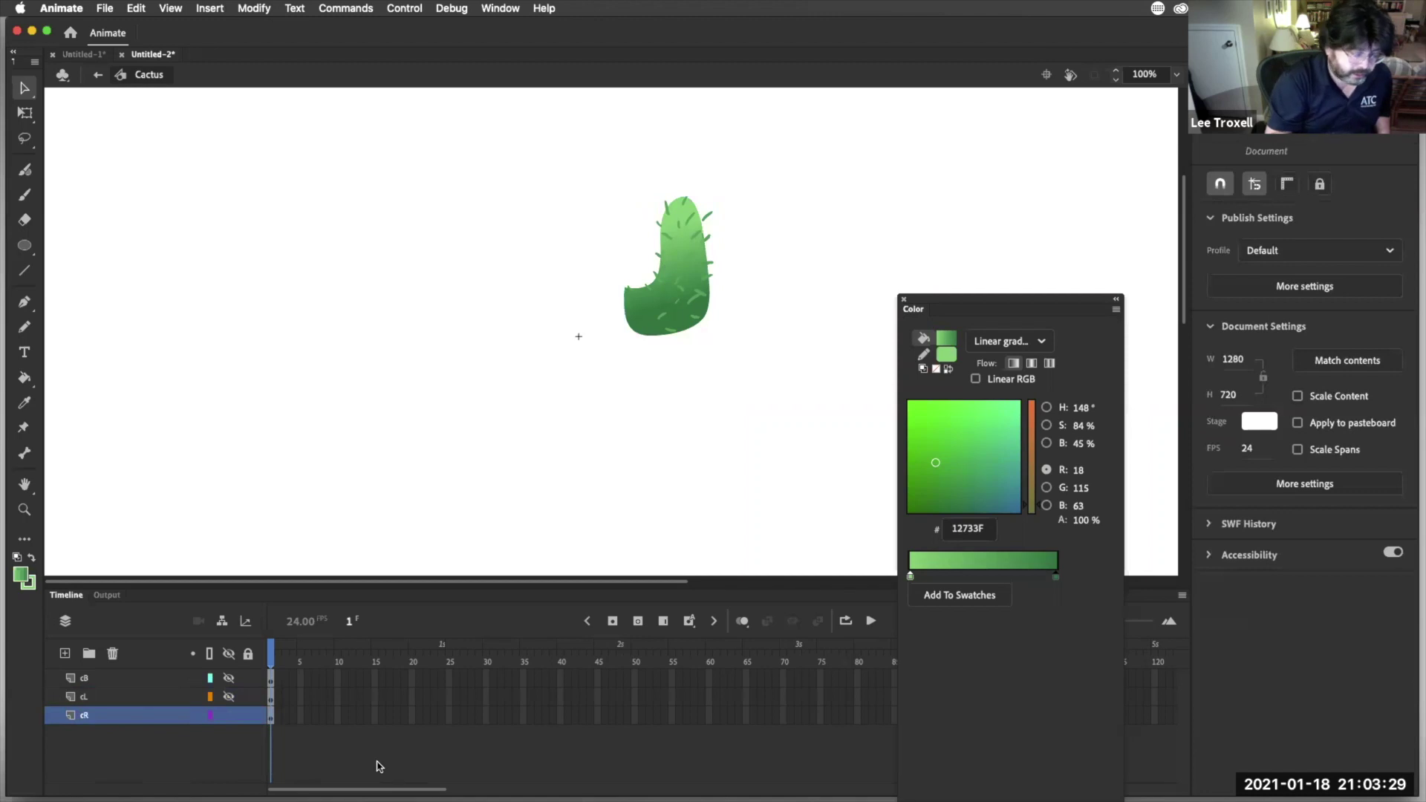
pyautogui.click(229, 655)
pyautogui.click(228, 655)
pyautogui.click(228, 655)
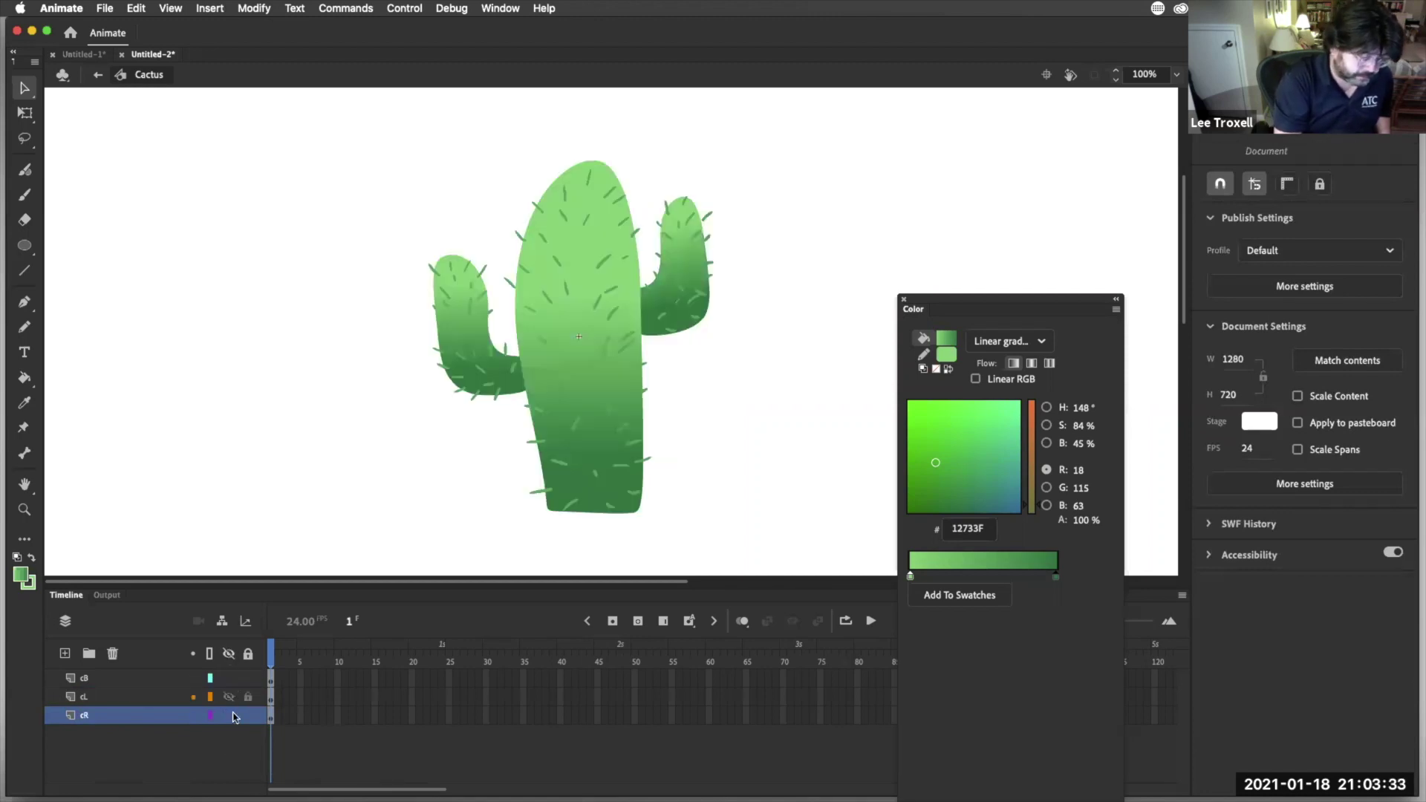
# Hide the cL and cR layers and convert the trunk with all its spines into a graphic symbol named cB
pyautogui.moveTo(248, 774)
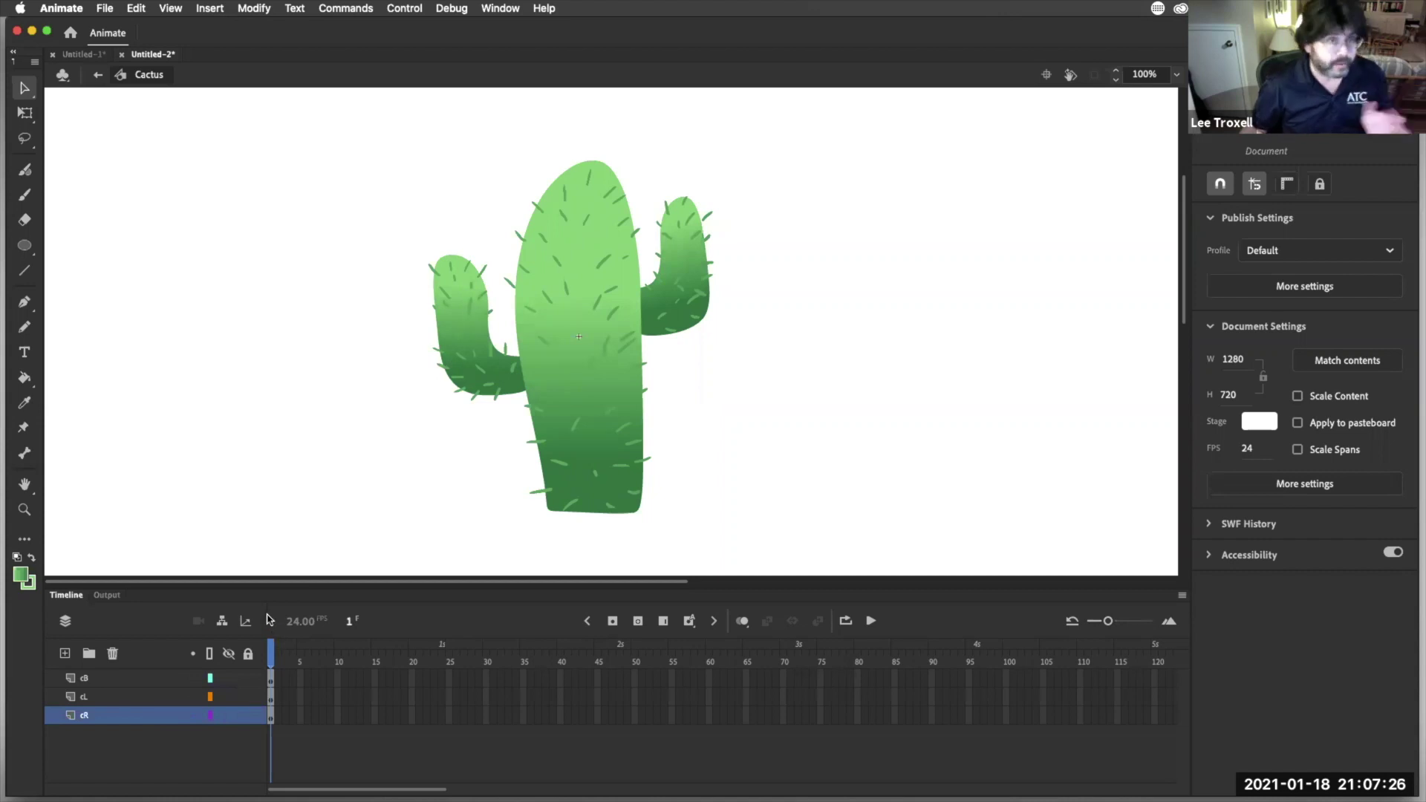
pyautogui.click(449, 318)
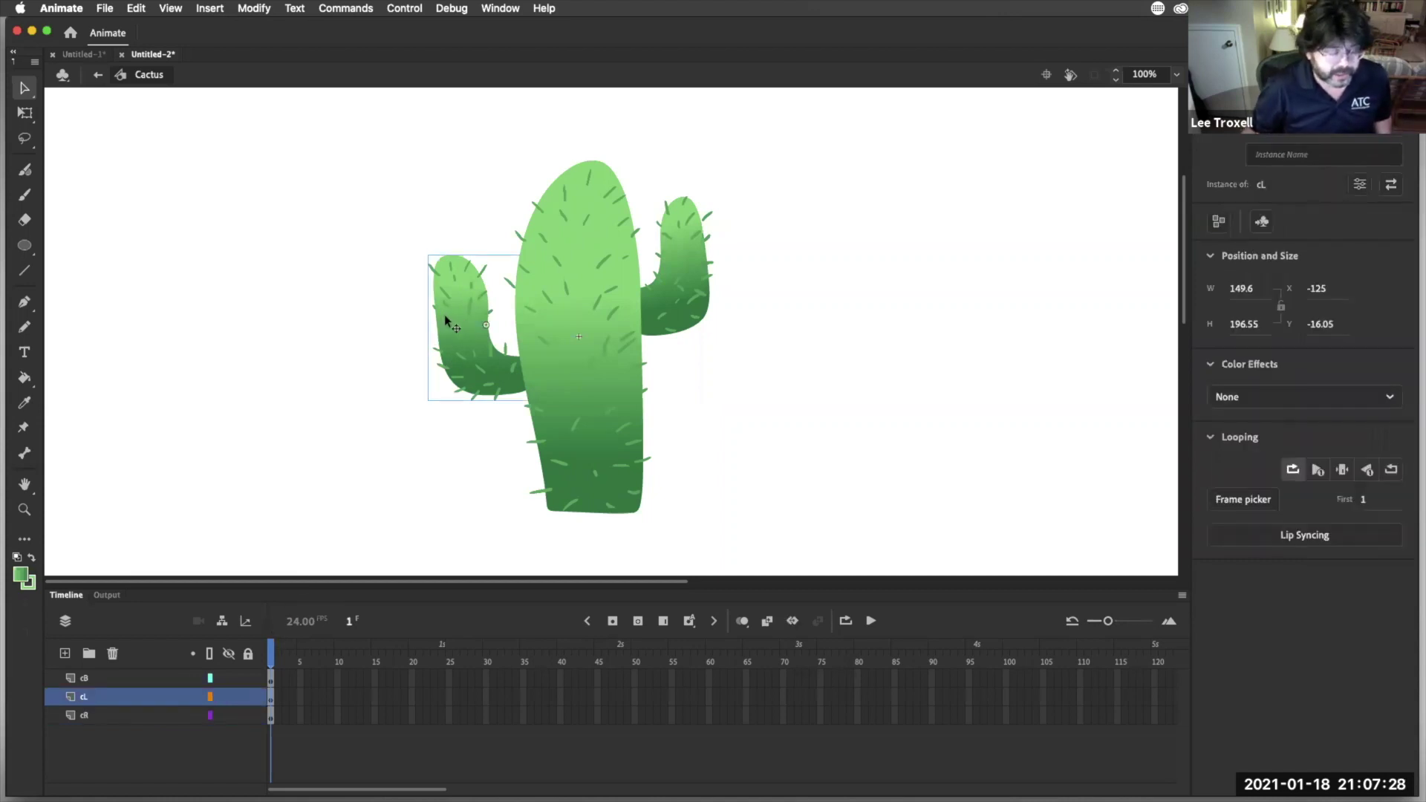
pyautogui.click(677, 285)
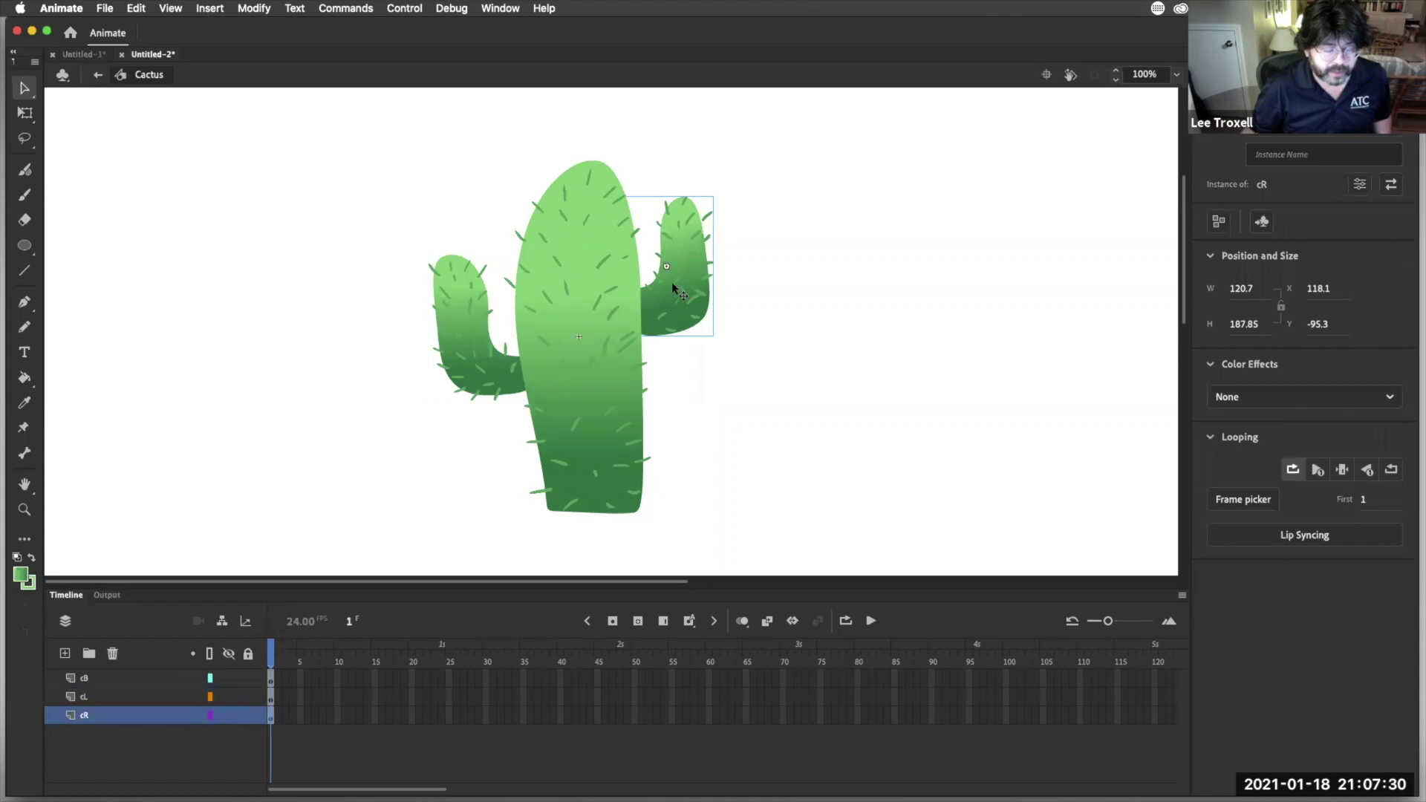
pyautogui.click(587, 245)
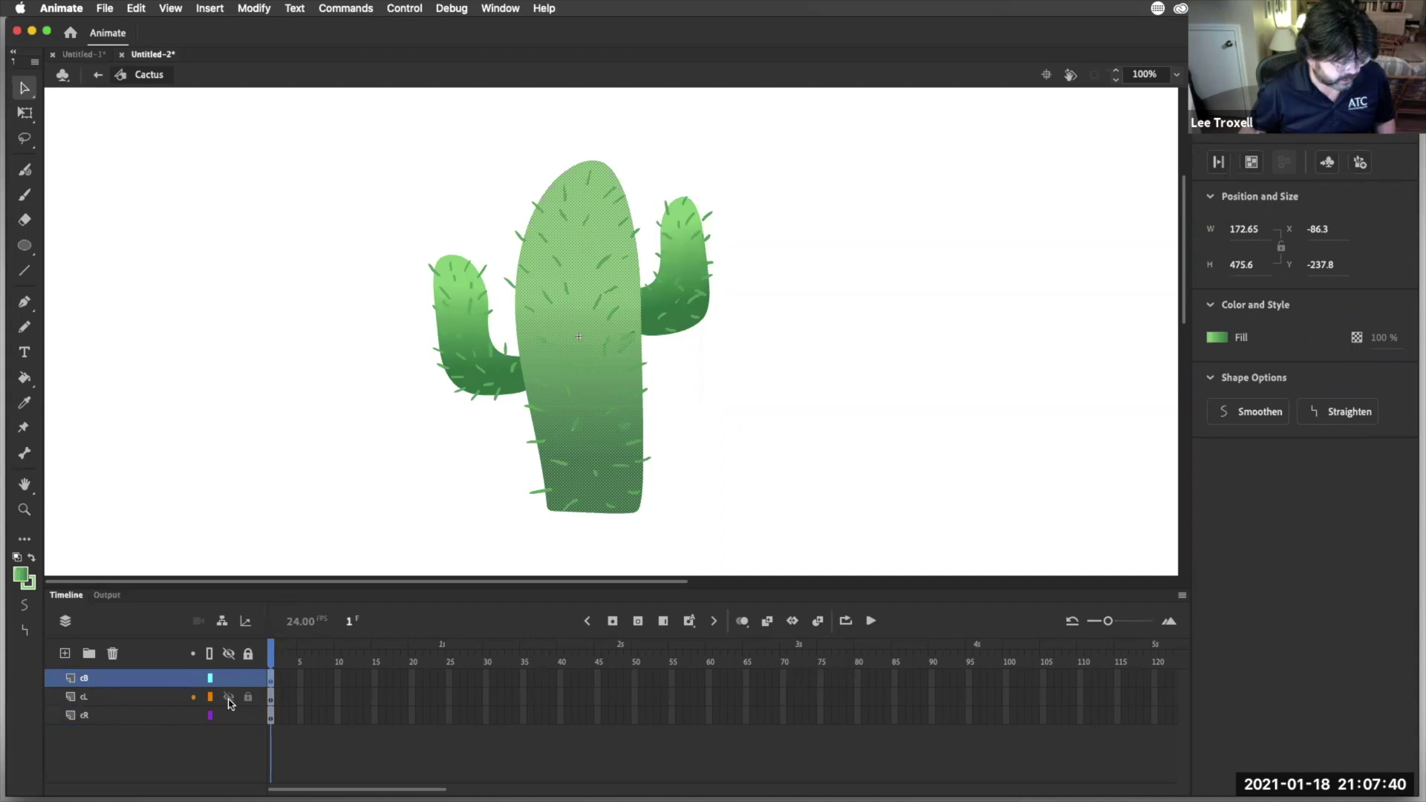
pyautogui.click(228, 696)
pyautogui.click(229, 715)
pyautogui.moveTo(450, 157); pyautogui.dragTo(713, 539)
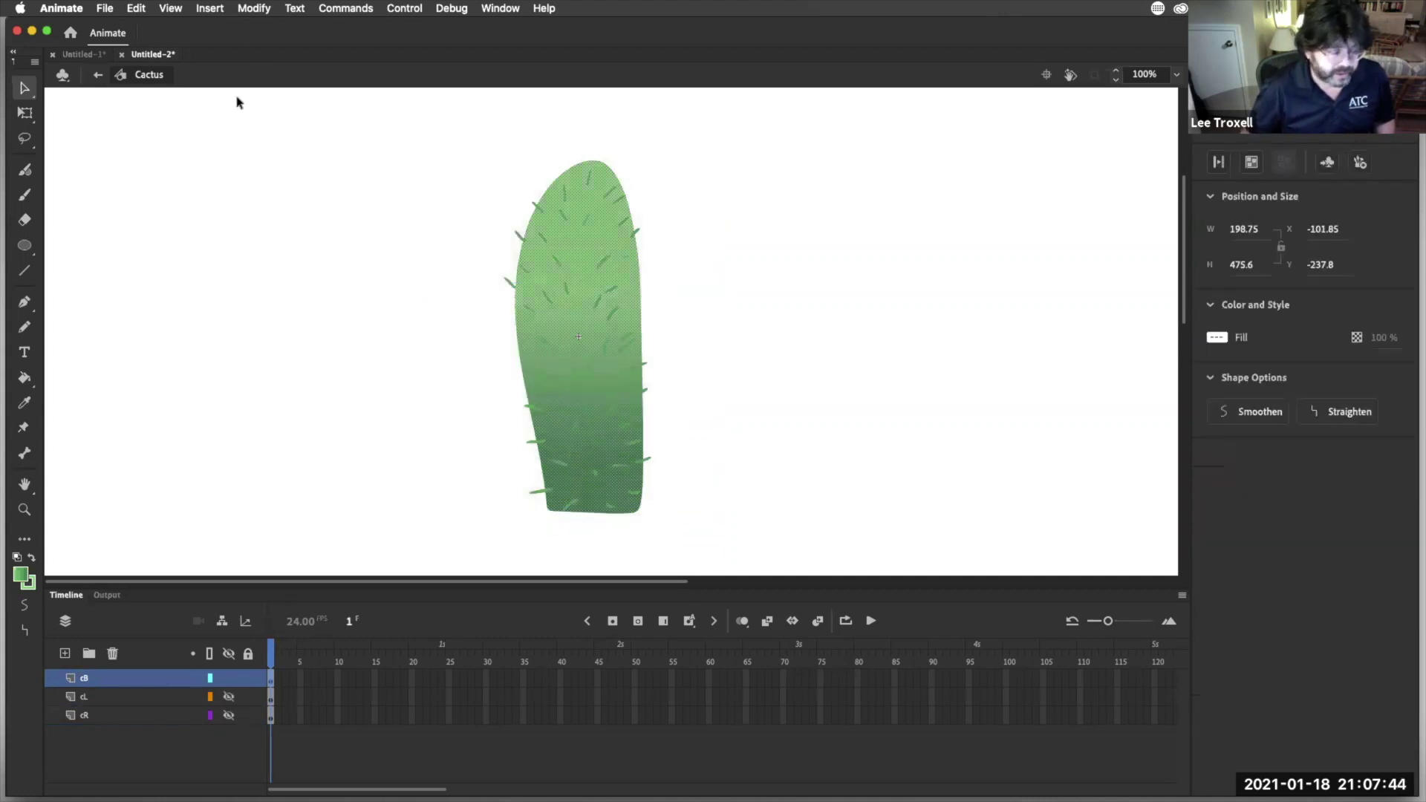
pyautogui.click(252, 9)
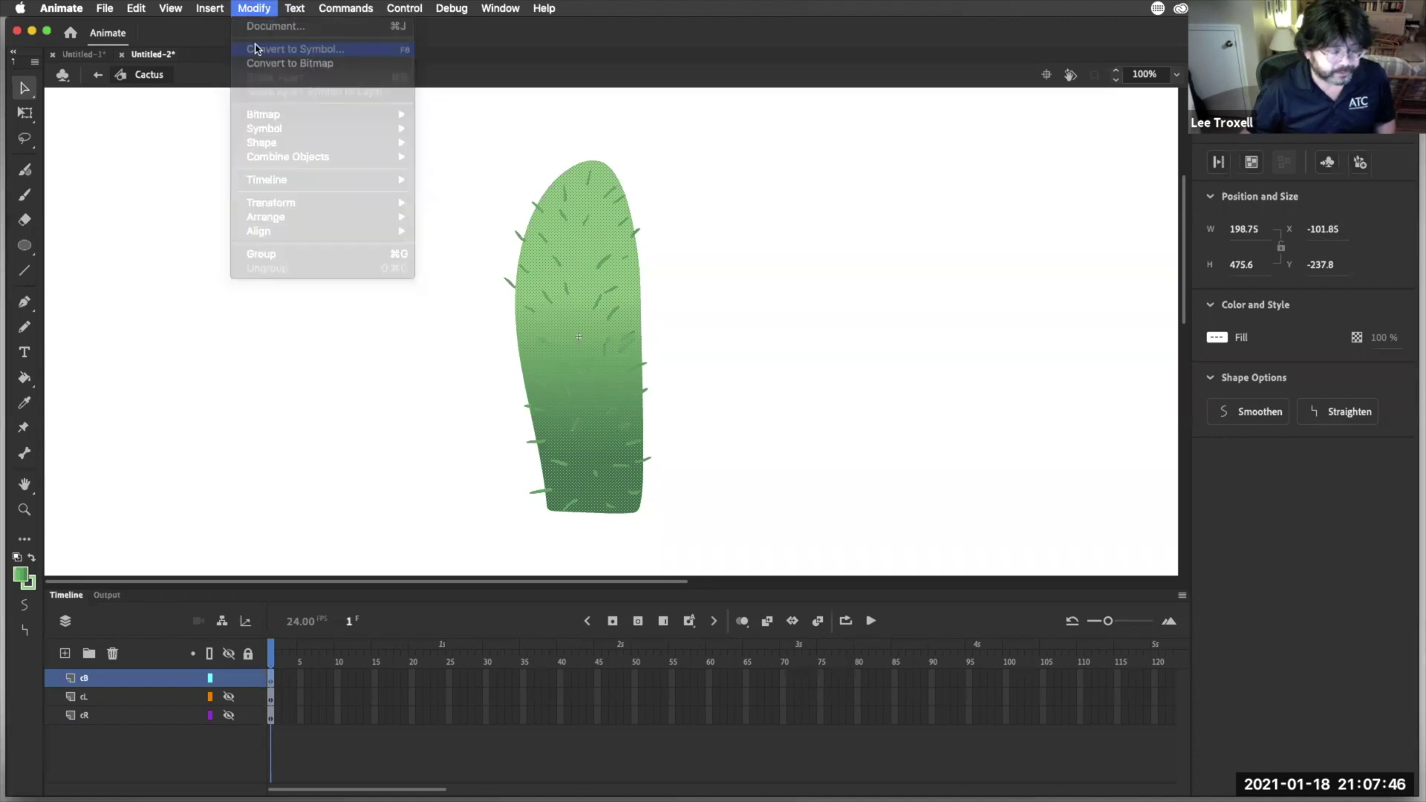
pyautogui.click(255, 49)
pyautogui.write('cB')
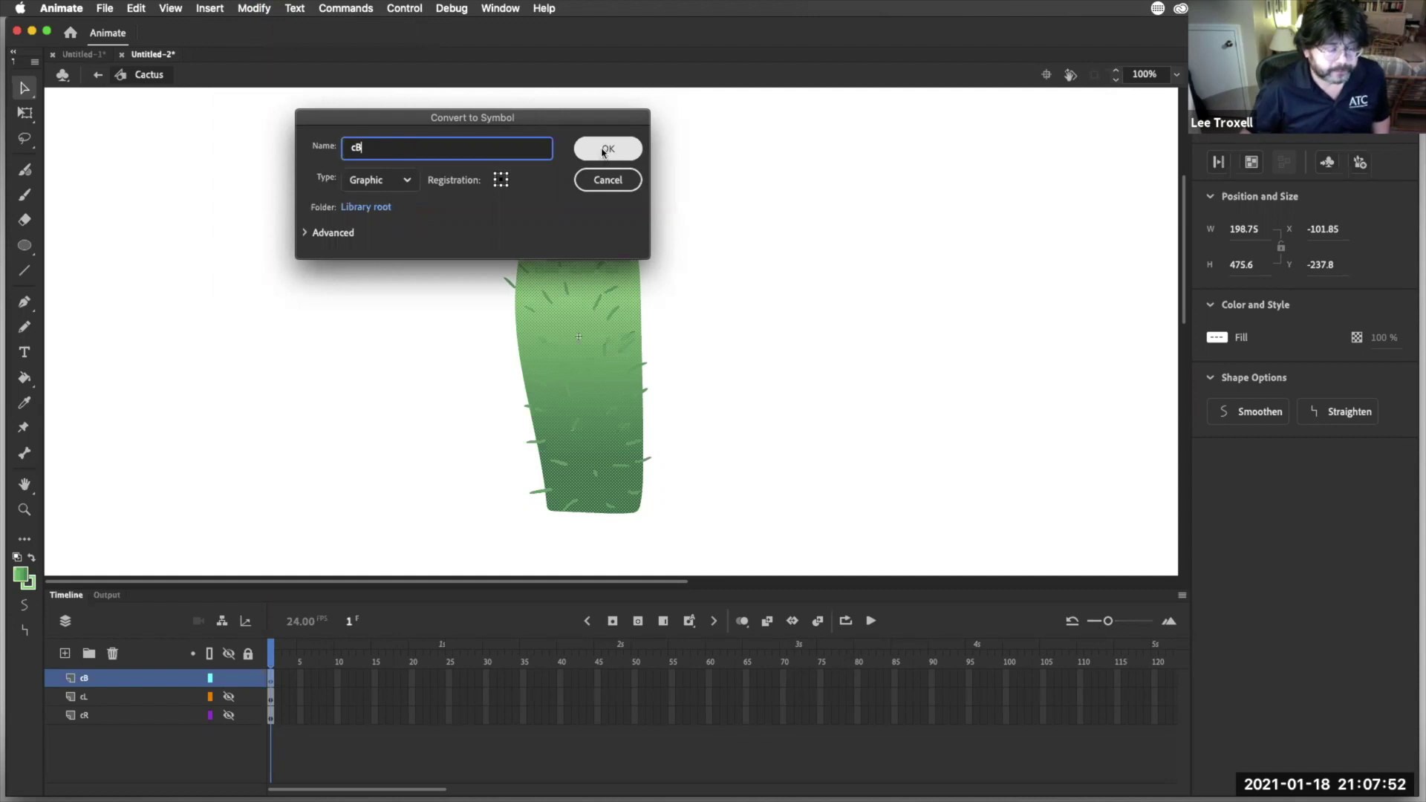
pyautogui.click(606, 149)
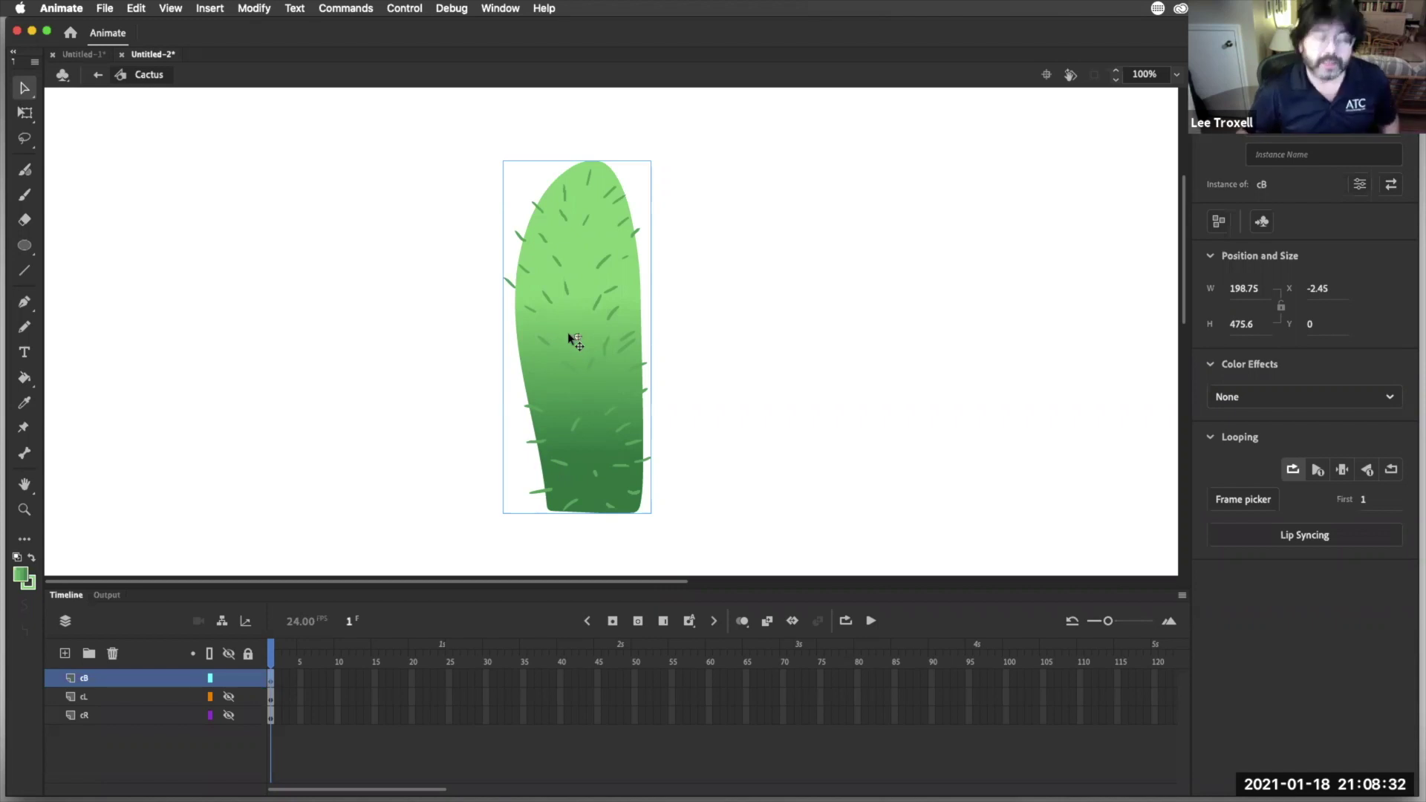
# Move the trunk's transformation point from its centre down to the middle of its base using Free Transform
pyautogui.click(26, 115)
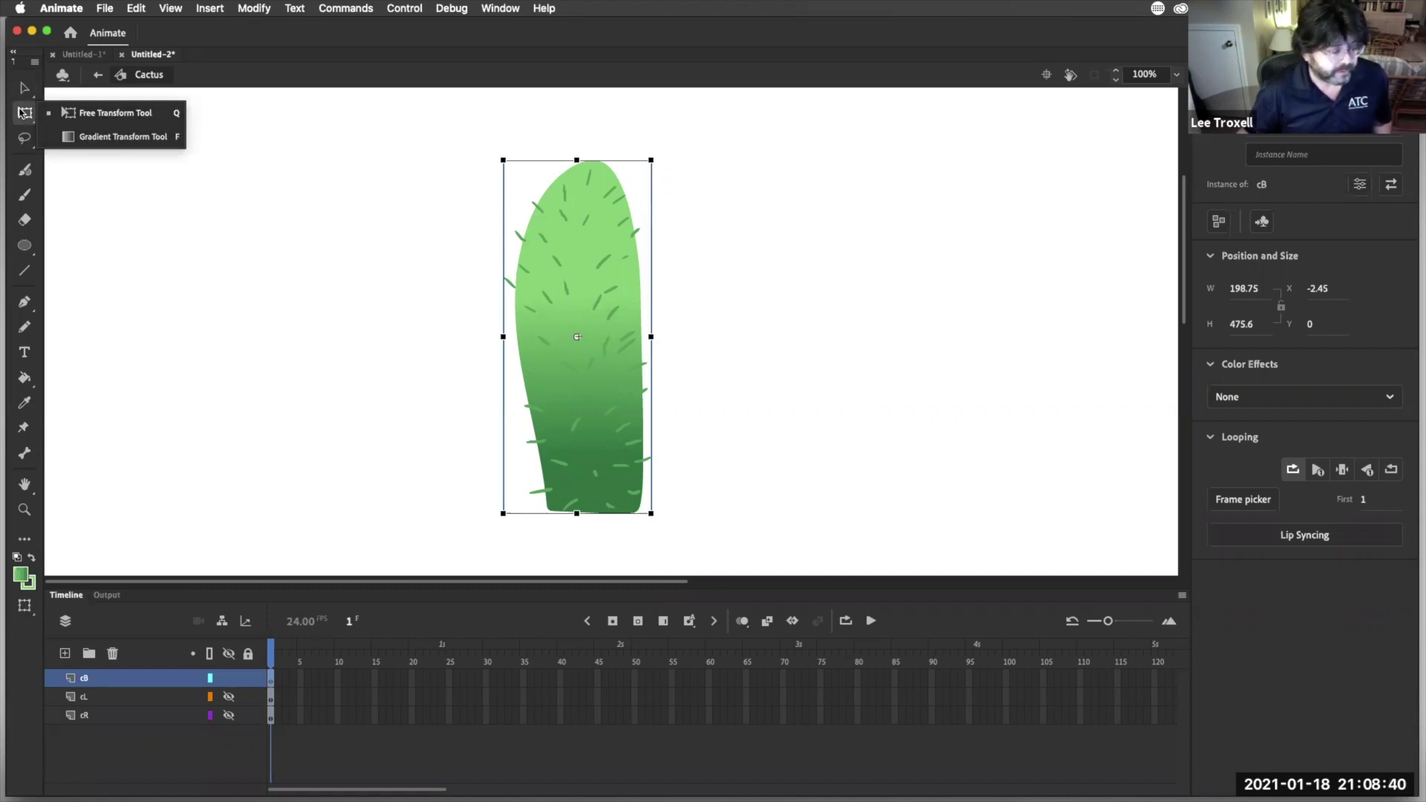
pyautogui.click(25, 113)
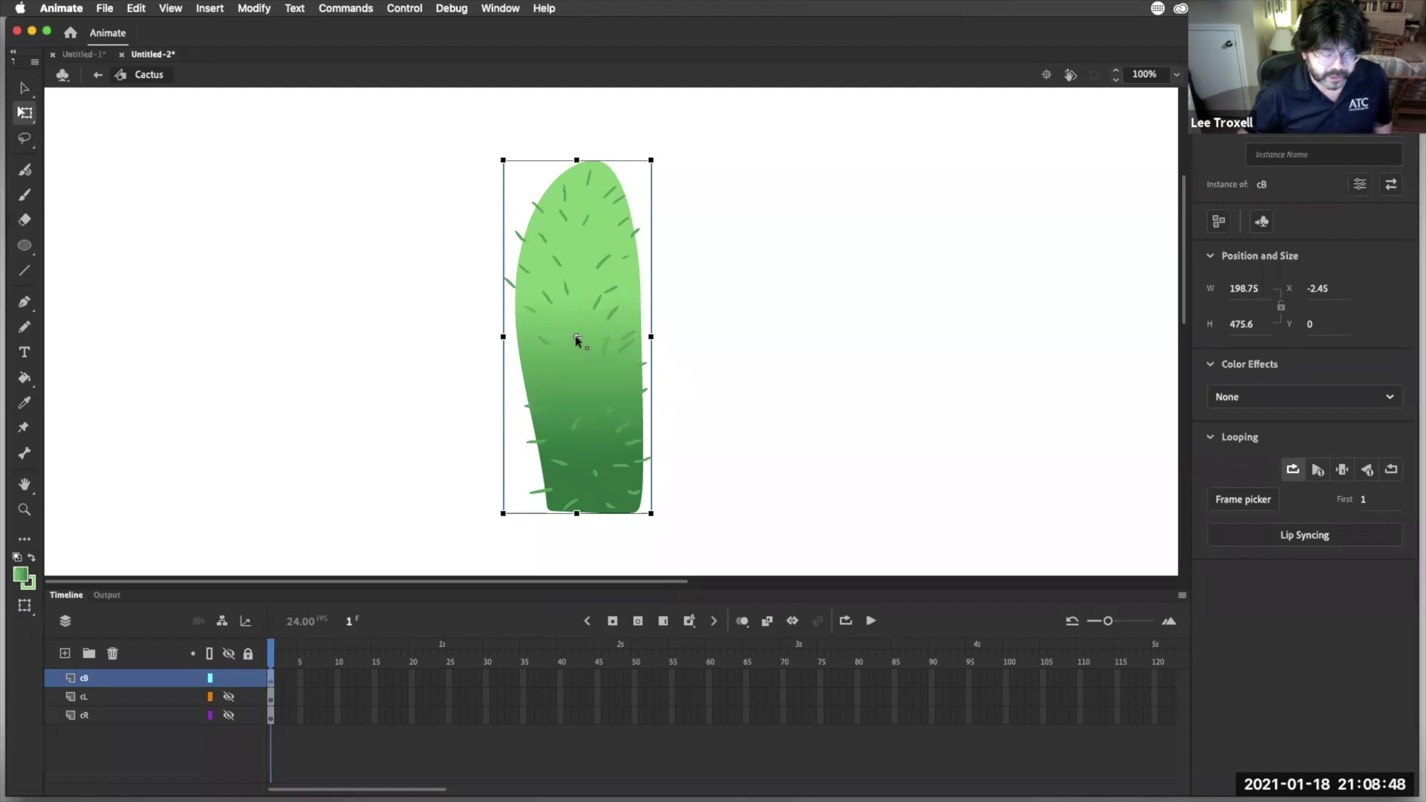
pyautogui.moveTo(576, 349); pyautogui.dragTo(590, 488)
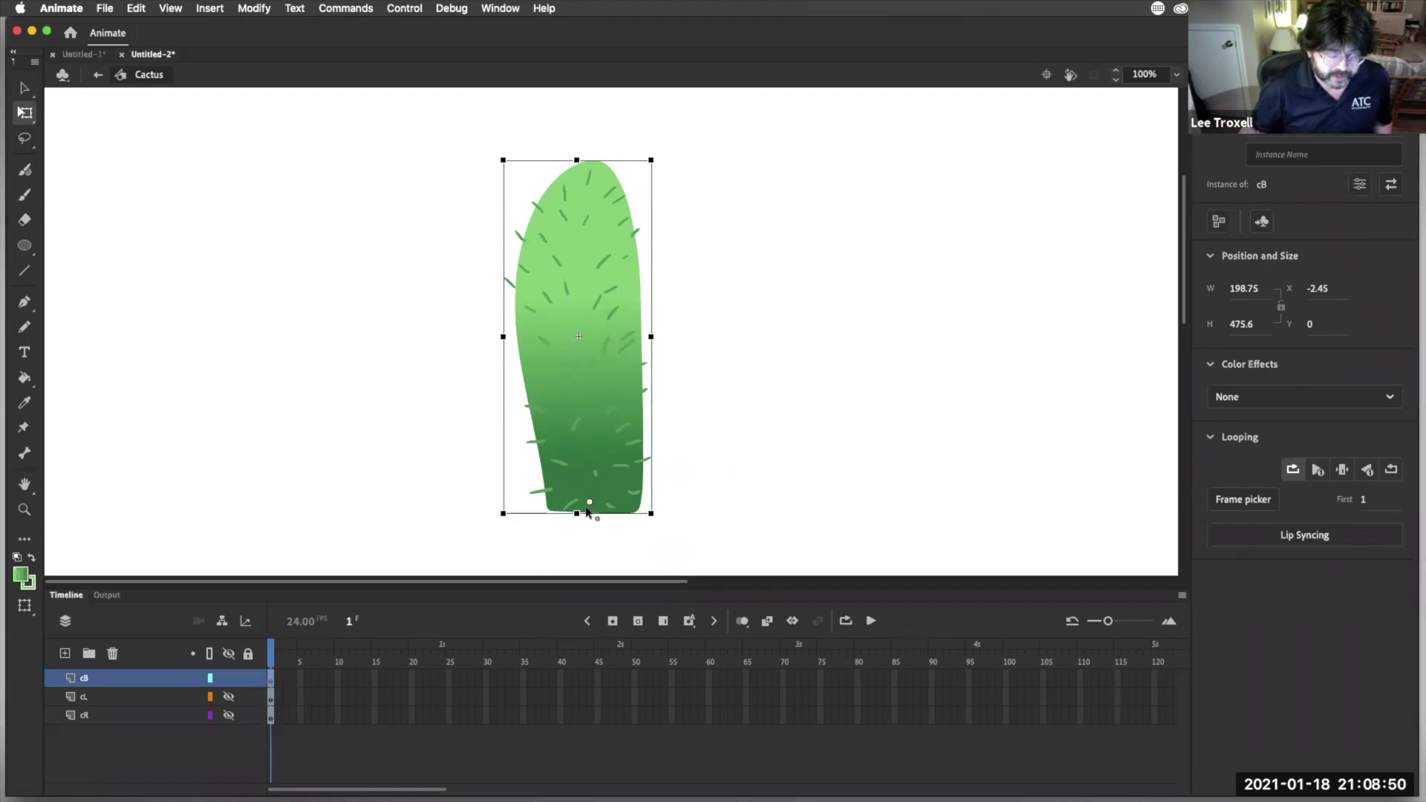
pyautogui.click(25, 88)
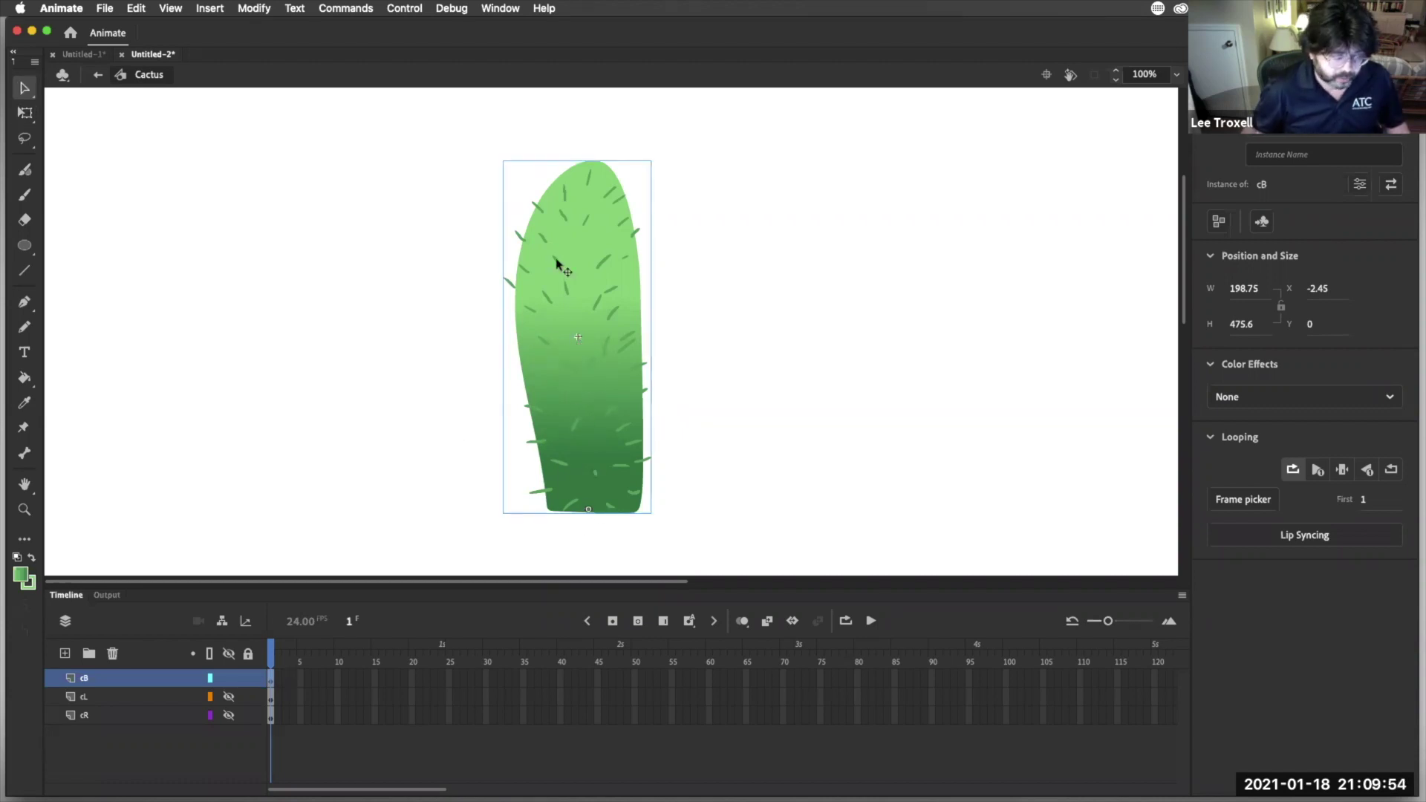
# Try rotating the trunk slightly clockwise about its base pivot and undo the rotation
pyautogui.click(24, 113)
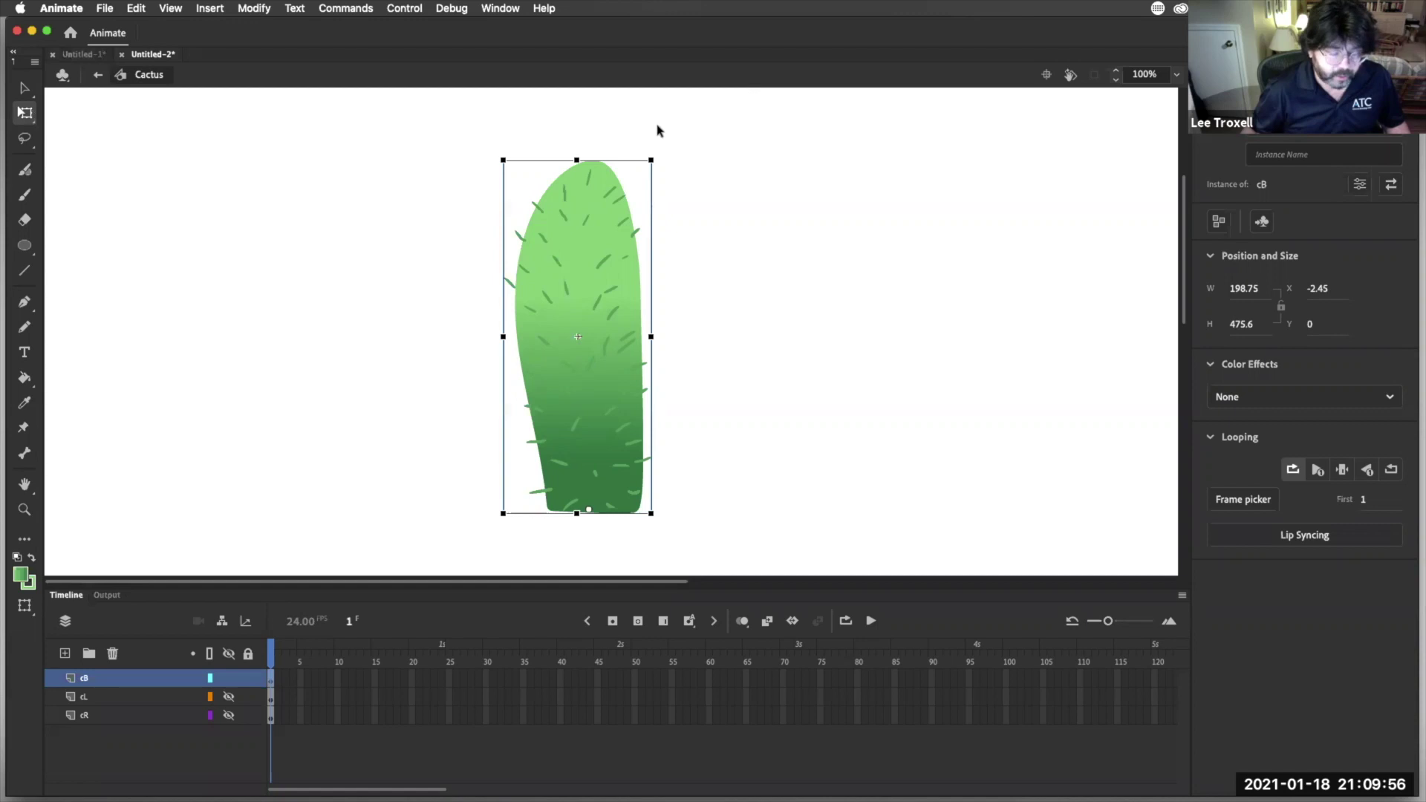
pyautogui.moveTo(655, 155); pyautogui.dragTo(712, 167)
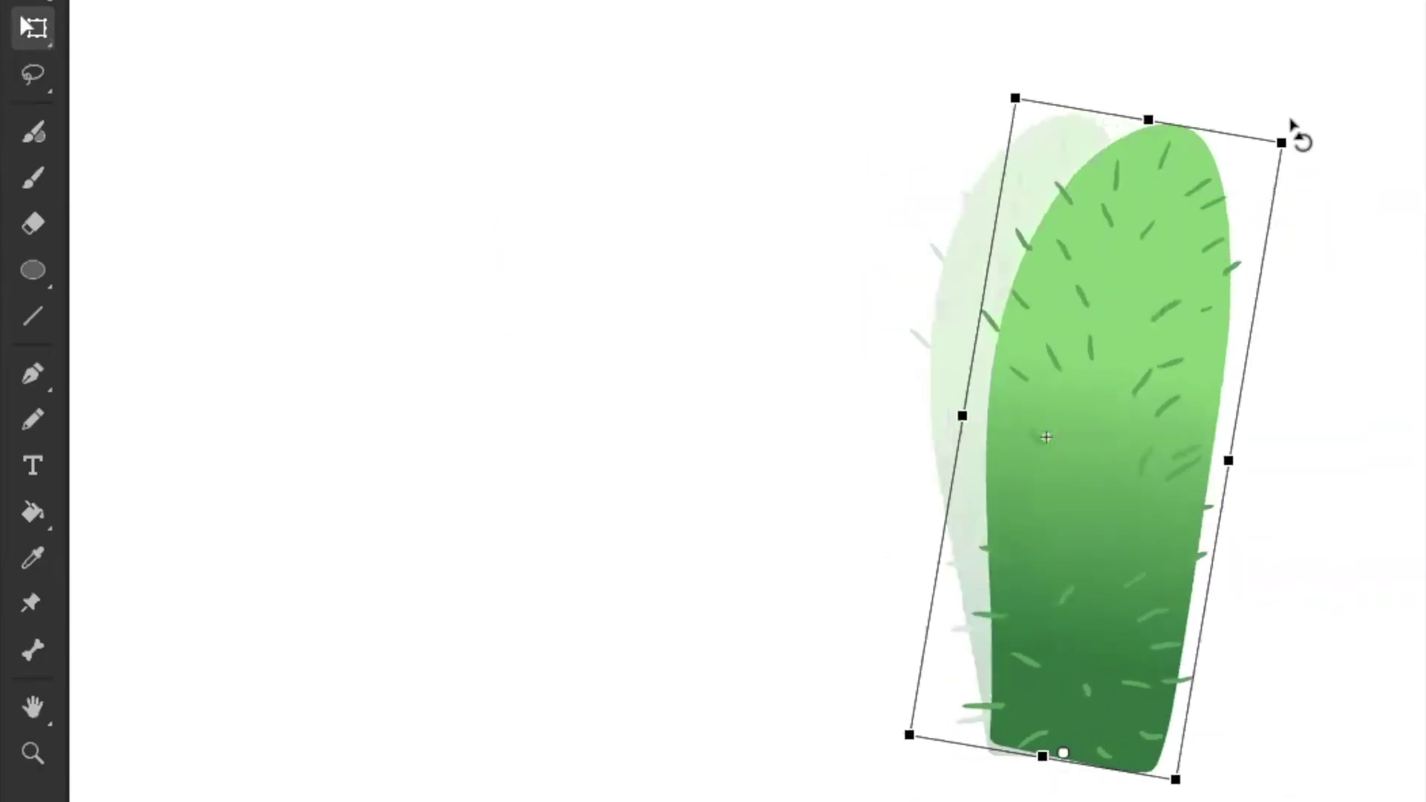
pyautogui.moveTo(1292, 128); pyautogui.dragTo(1281, 126)
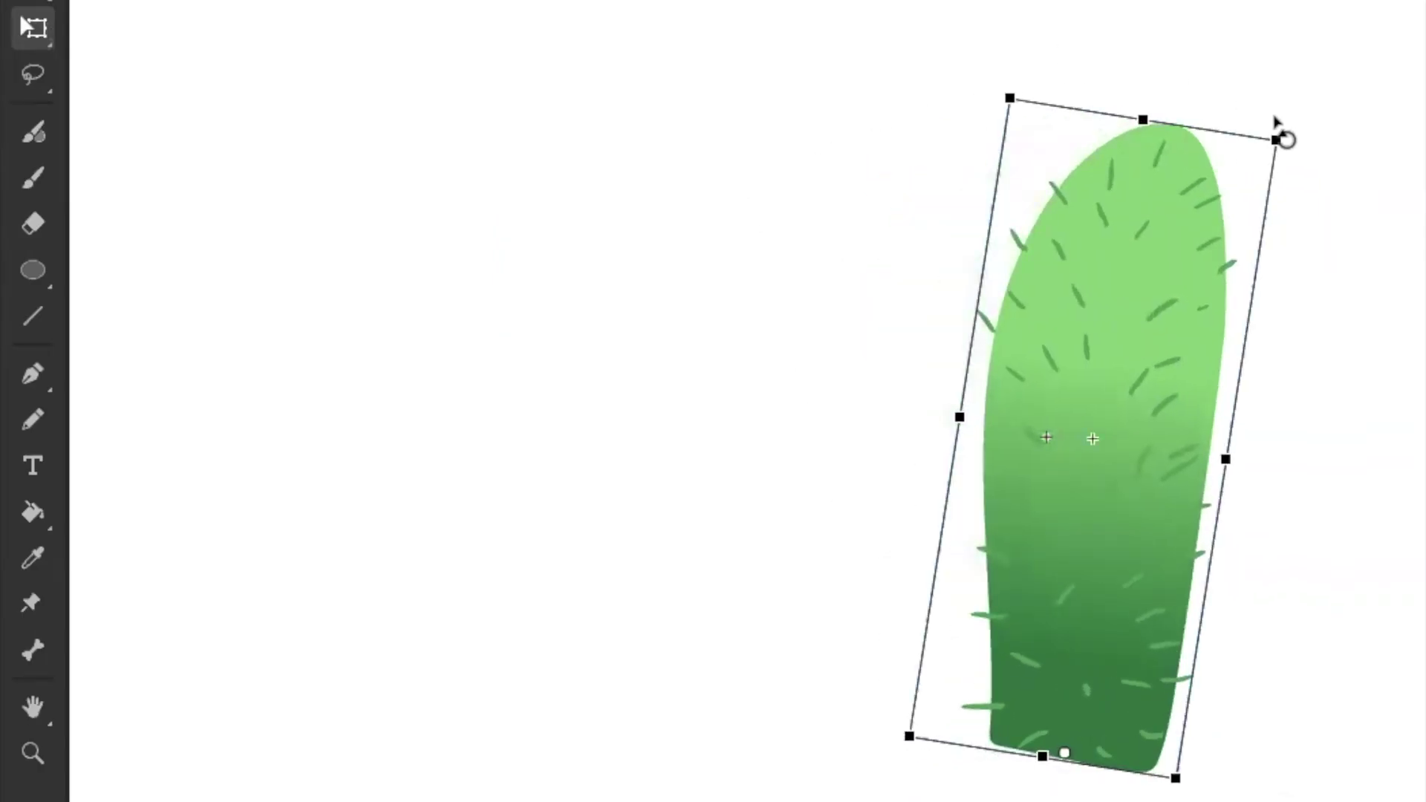
pyautogui.press('super+z')
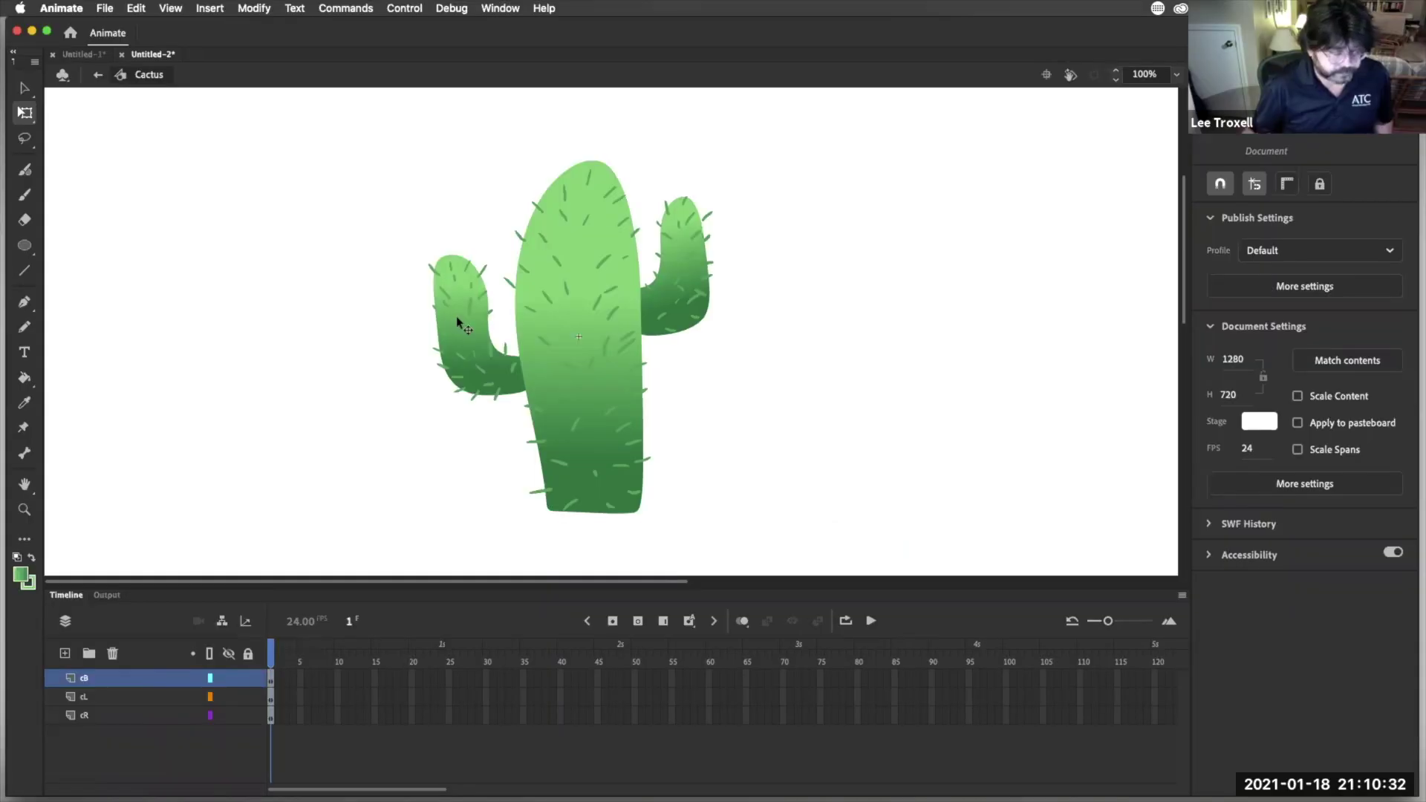
# Move the transformation points of the left and right arms to where each arm joins the trunk
pyautogui.click(469, 323)
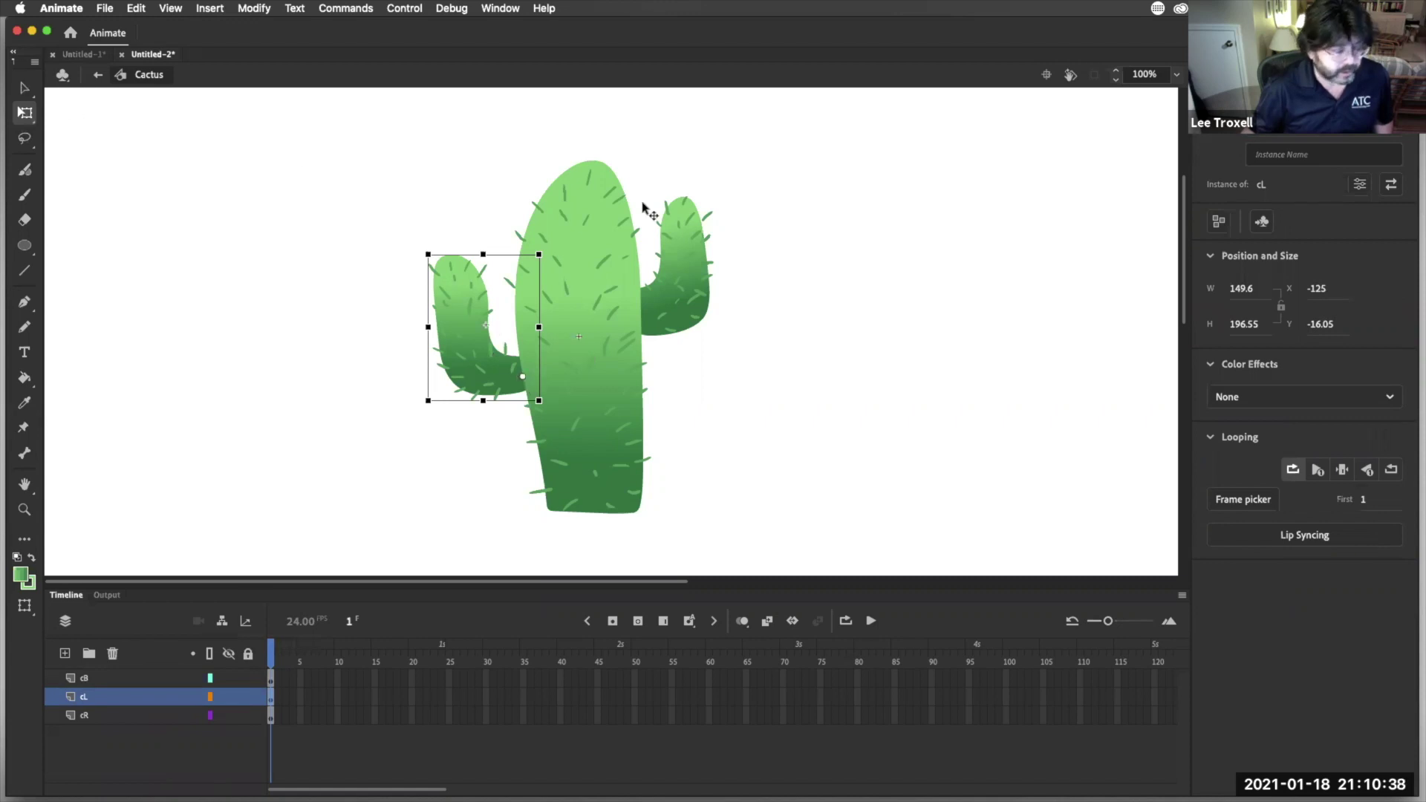
pyautogui.click(682, 245)
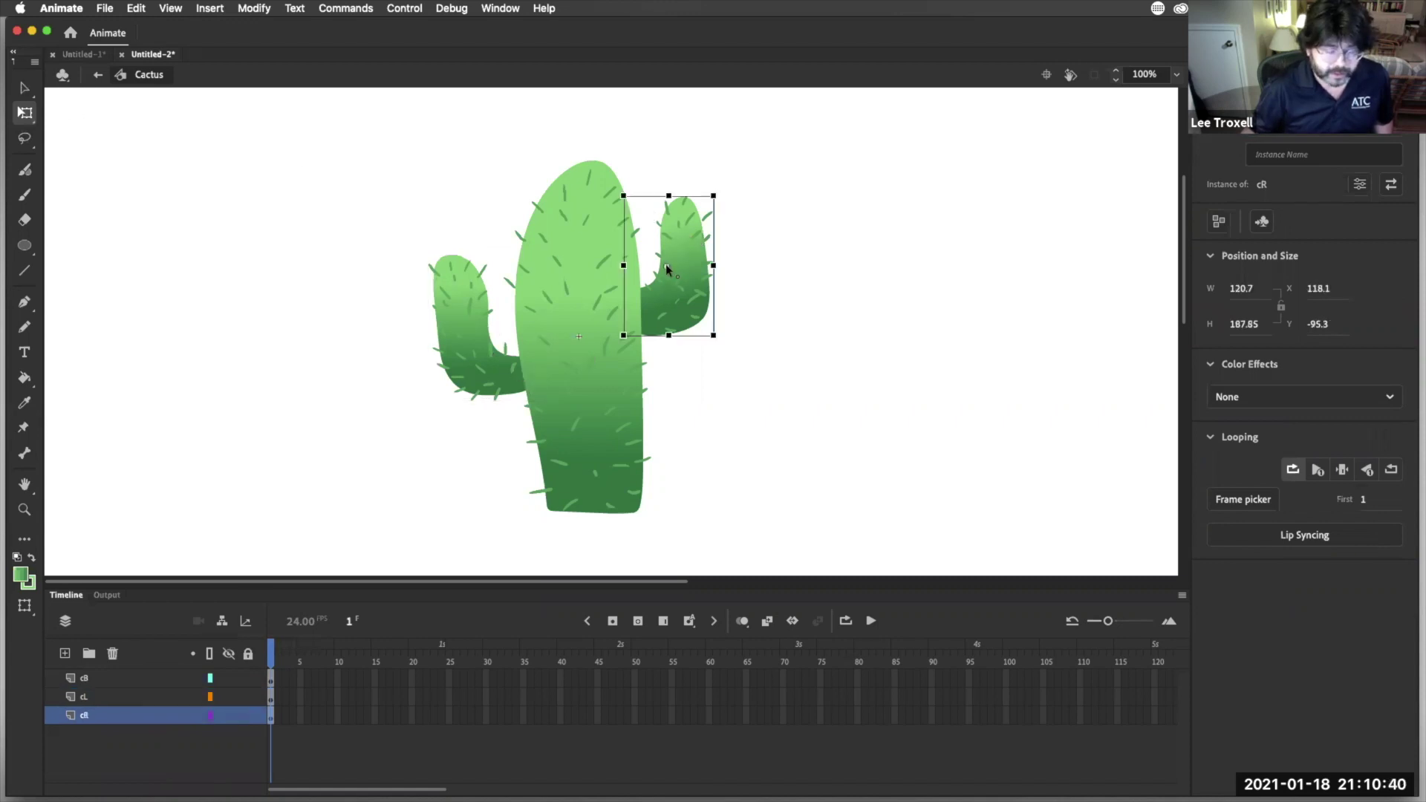
pyautogui.moveTo(632, 318); pyautogui.dragTo(633, 319)
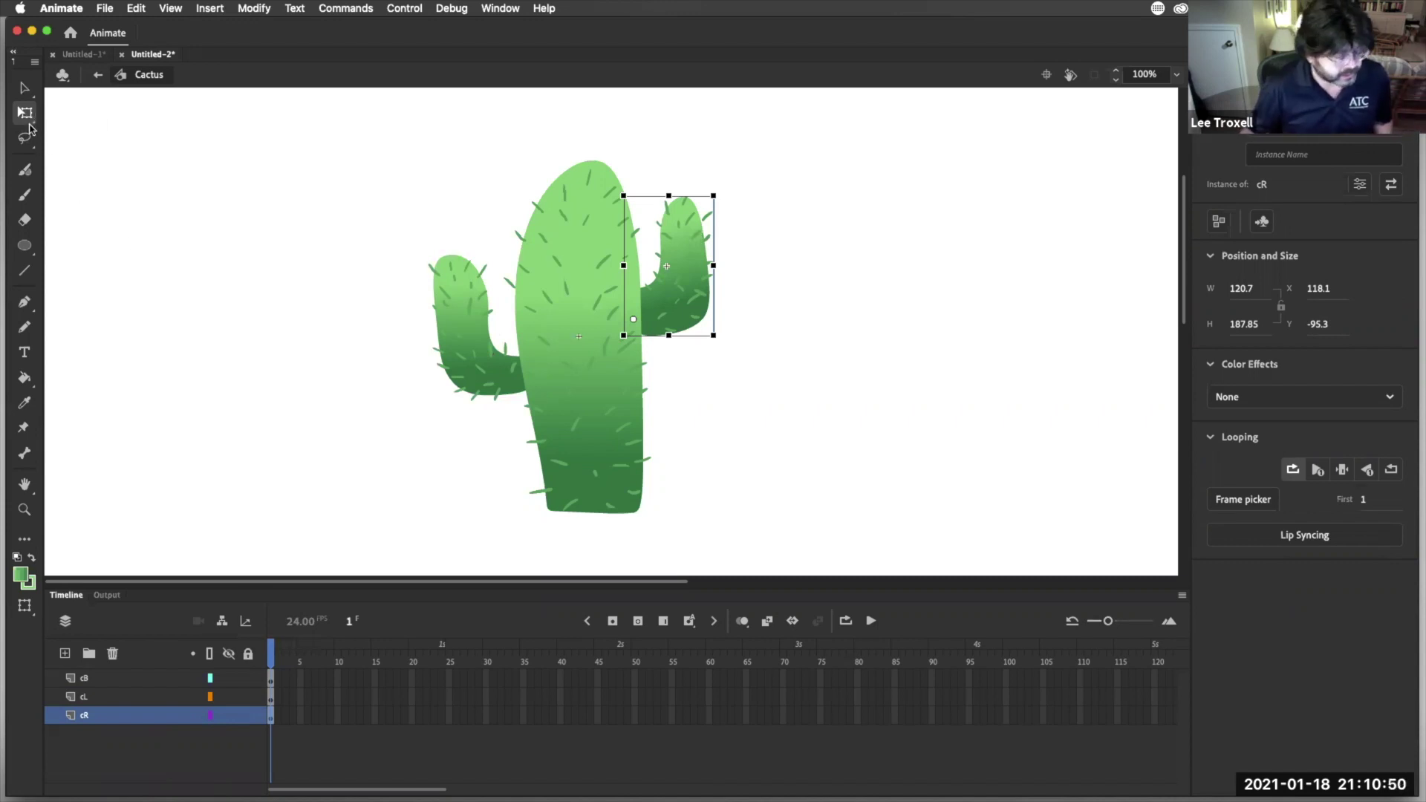
pyautogui.click(24, 87)
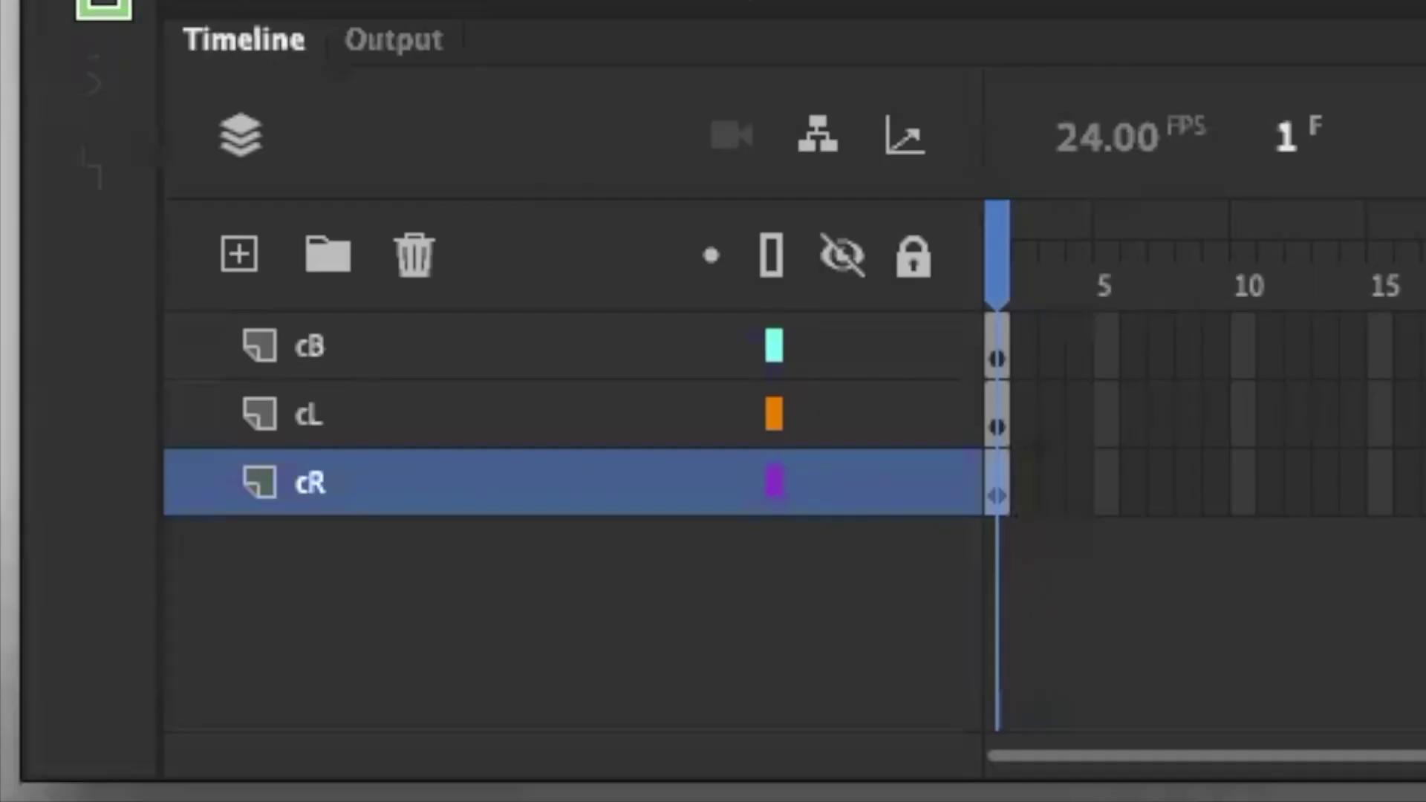
# Show the layer parenting view, parent the cL and cR layers to cB, and select the trunk
pyautogui.click(816, 143)
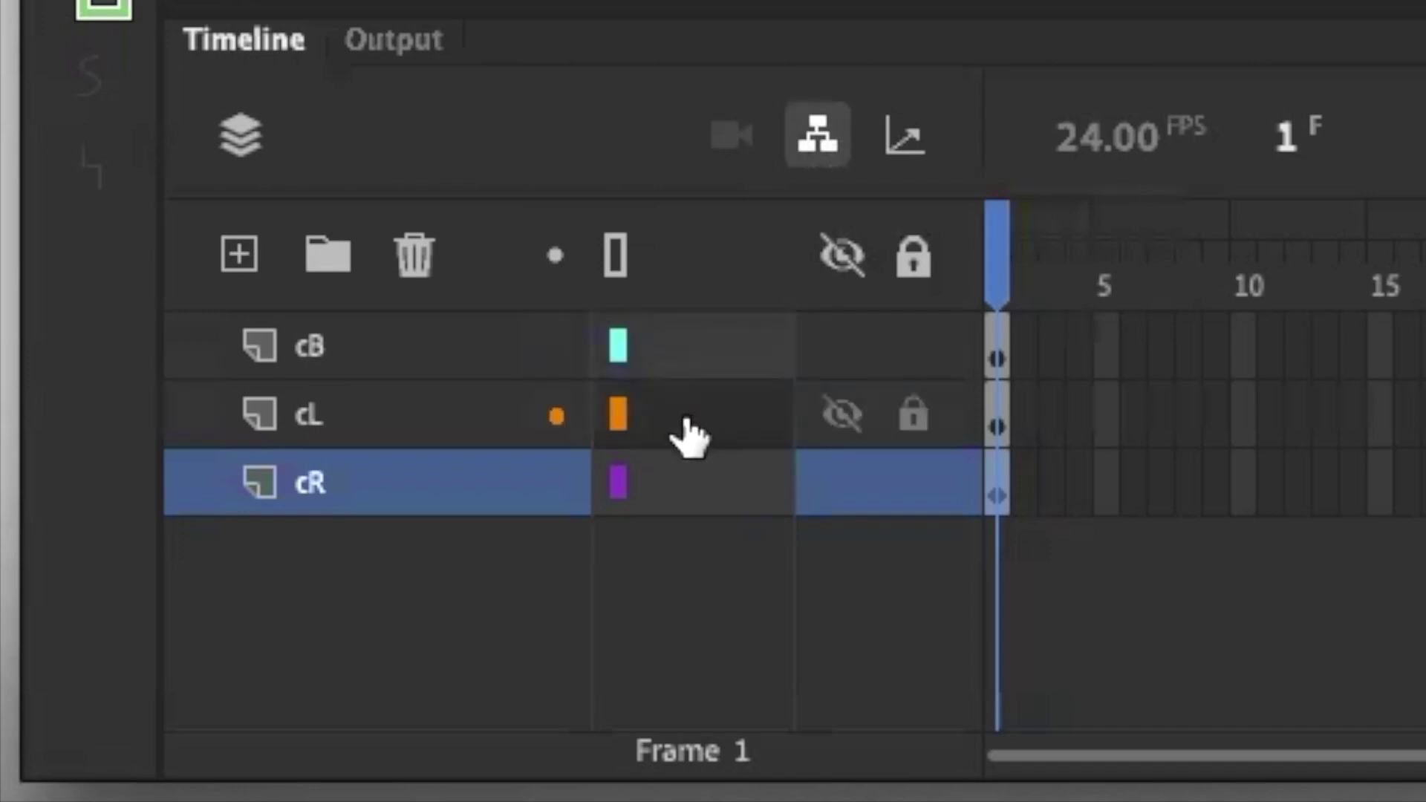
pyautogui.moveTo(629, 417); pyautogui.dragTo(701, 353)
pyautogui.moveTo(690, 508); pyautogui.dragTo(701, 349)
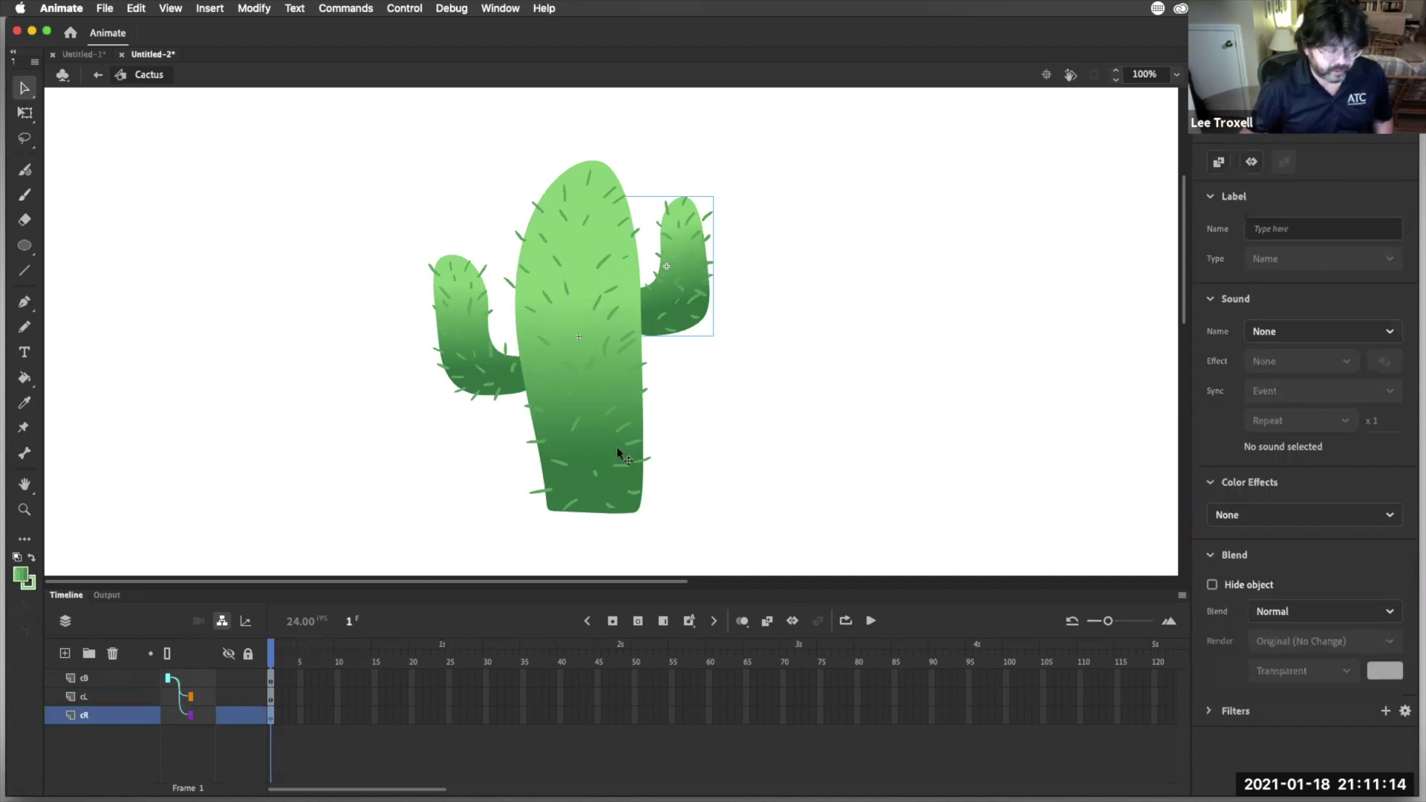
pyautogui.click(592, 444)
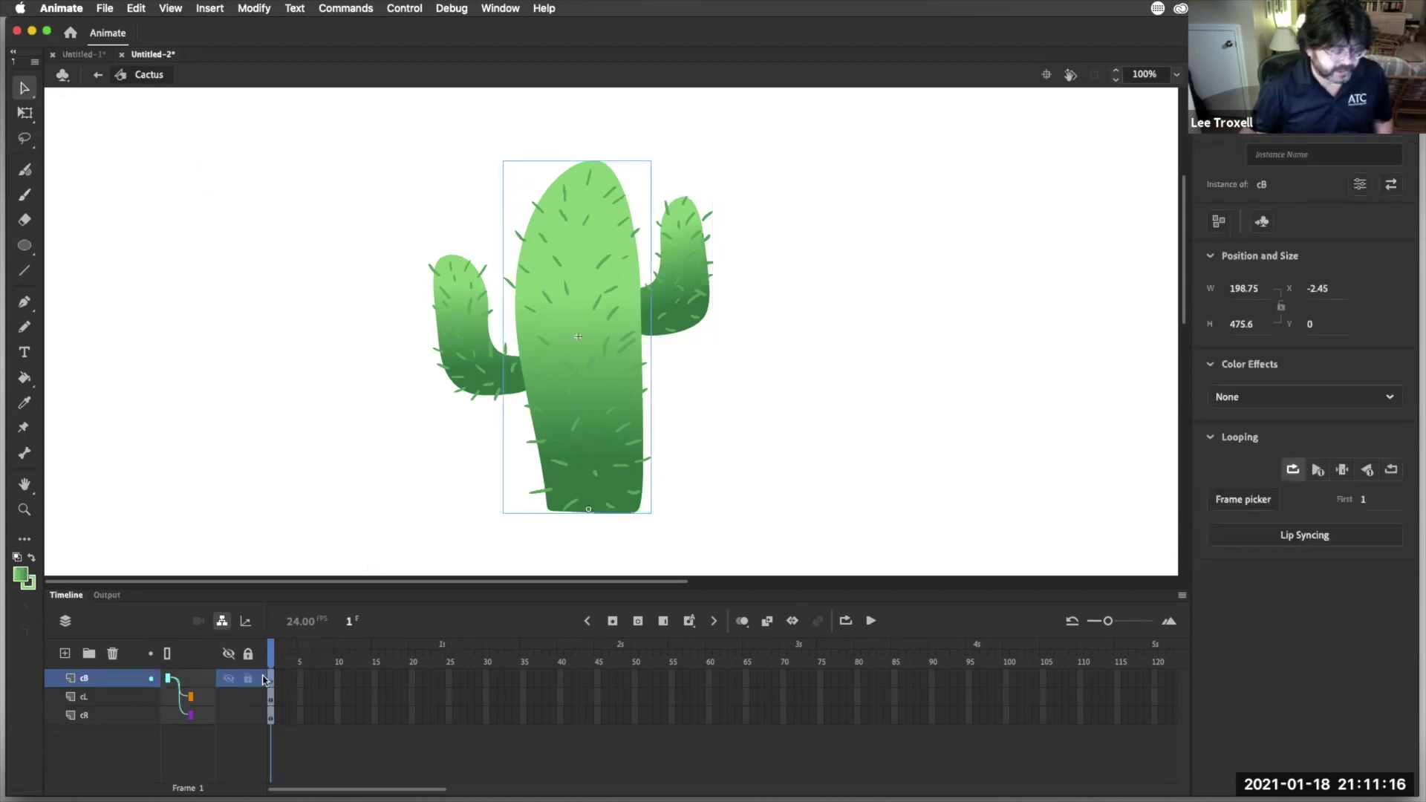
pyautogui.click(410, 315)
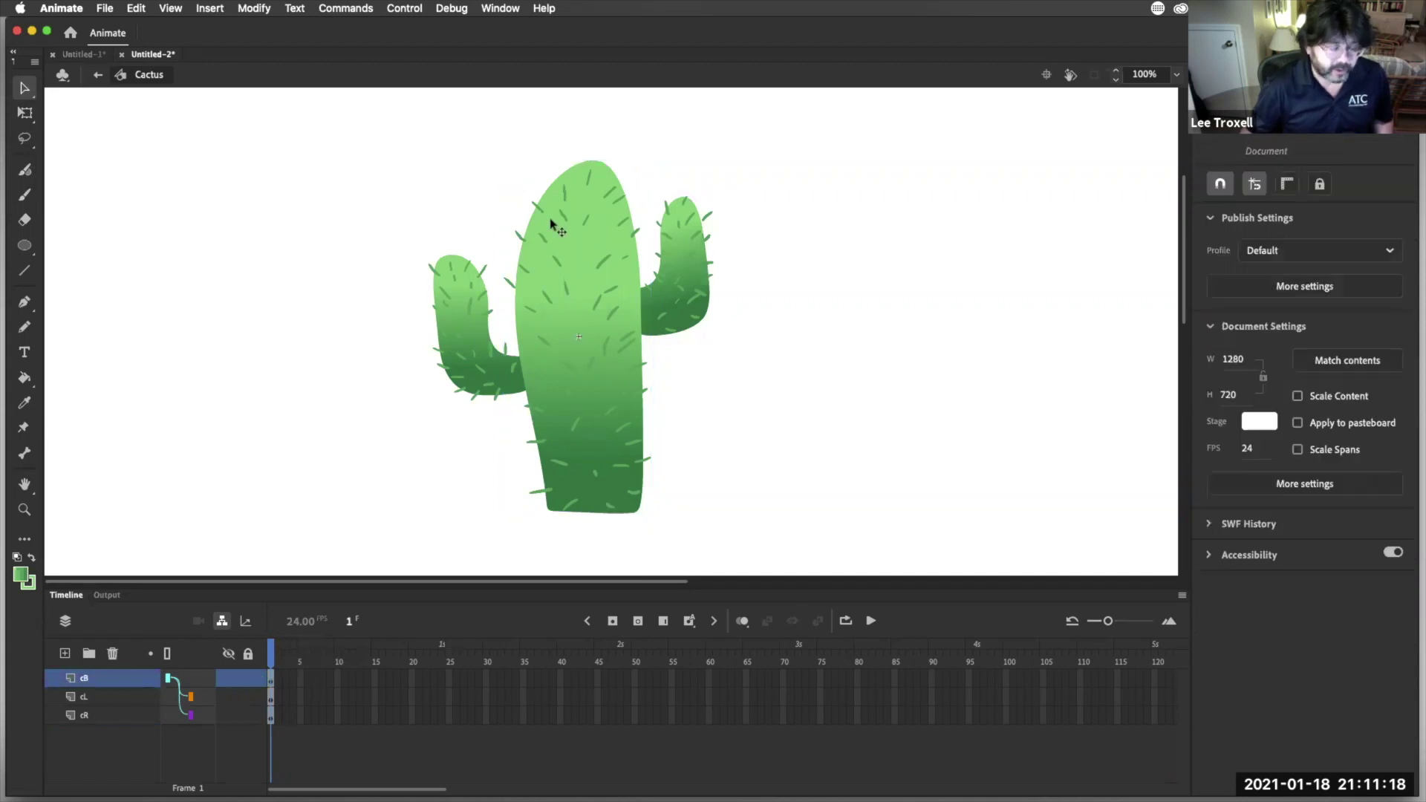
pyautogui.moveTo(397, 152); pyautogui.dragTo(739, 466)
pyautogui.click(739, 466)
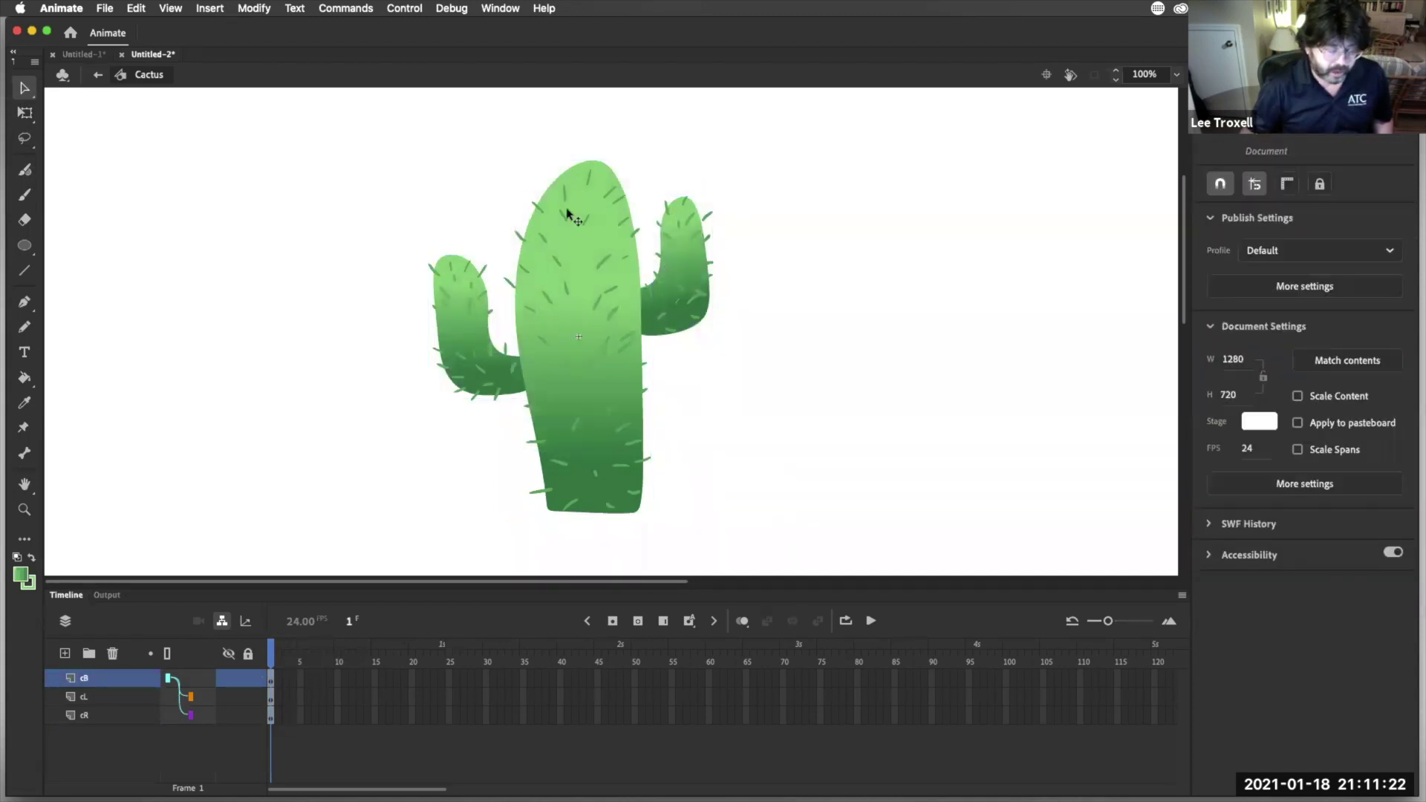
pyautogui.click(569, 216)
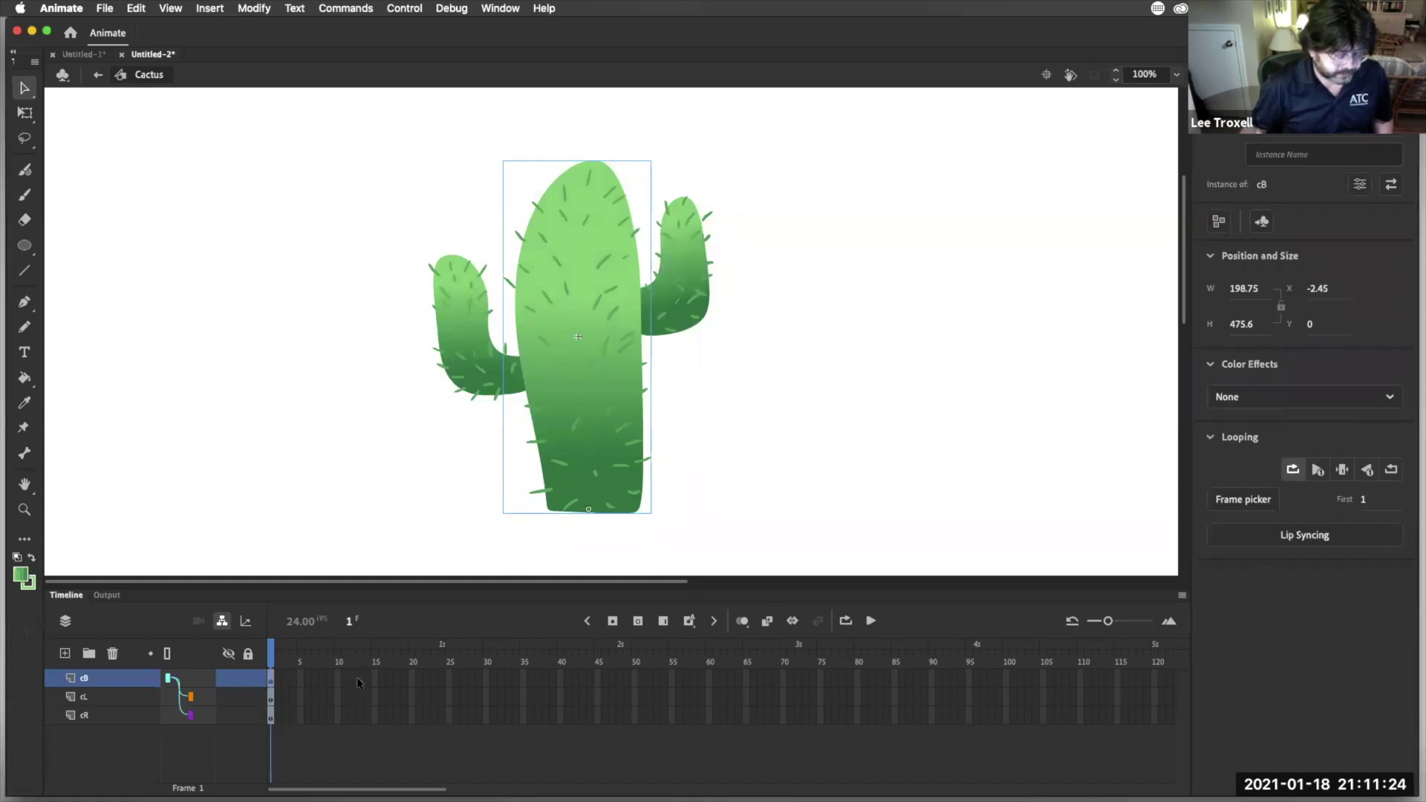
# Insert keyframes at frame 24 on the cB, cL and cR layers
pyautogui.click(441, 678)
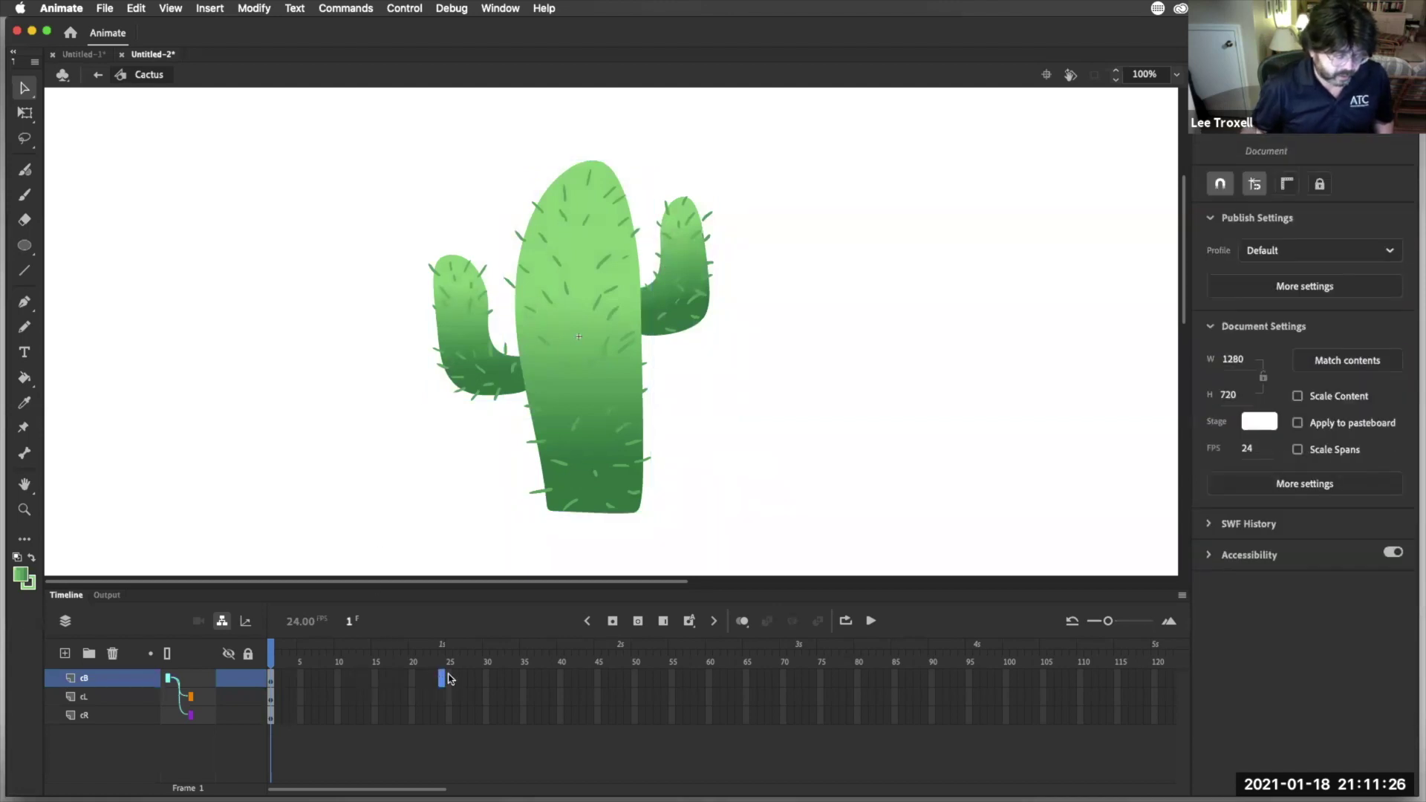
pyautogui.click(612, 621)
pyautogui.click(442, 680)
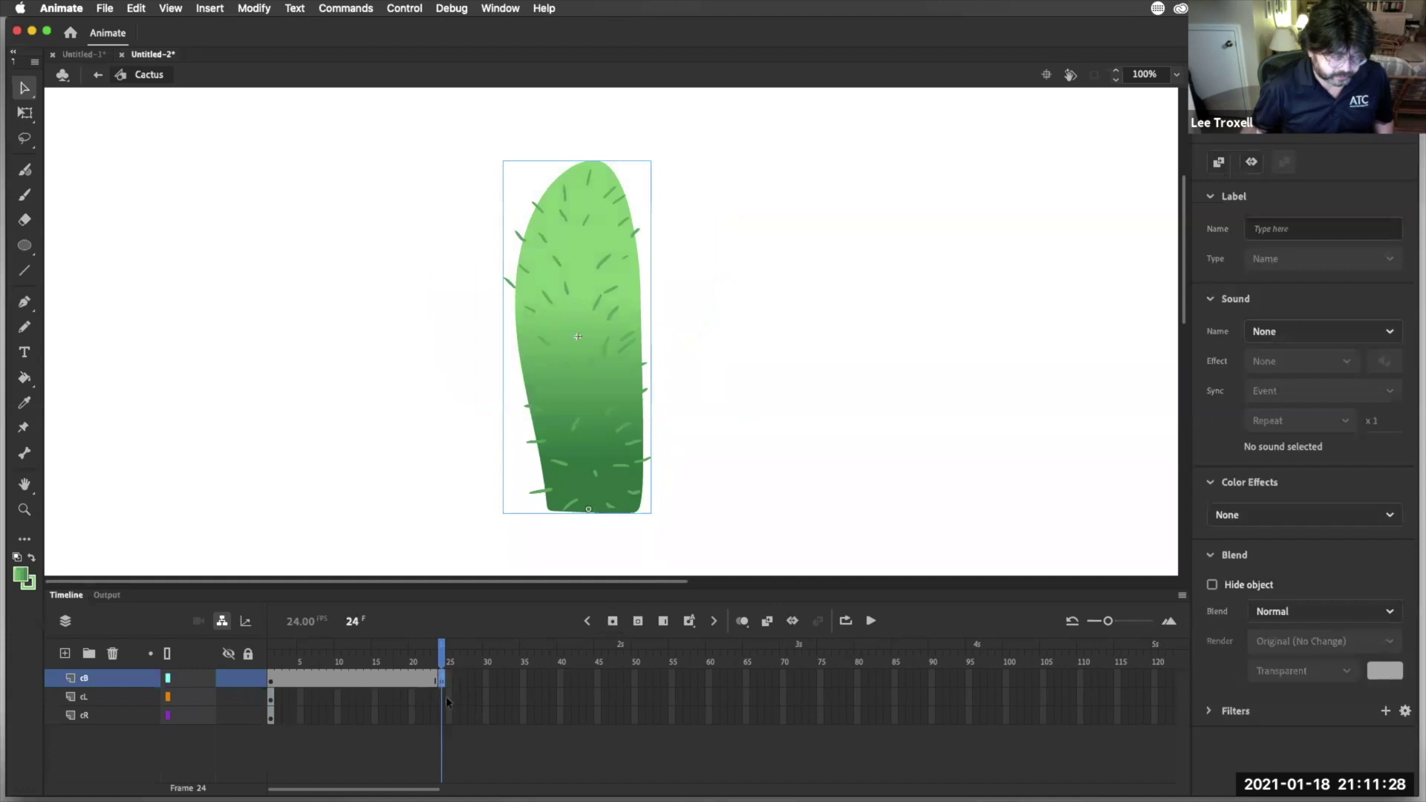
pyautogui.click(441, 696)
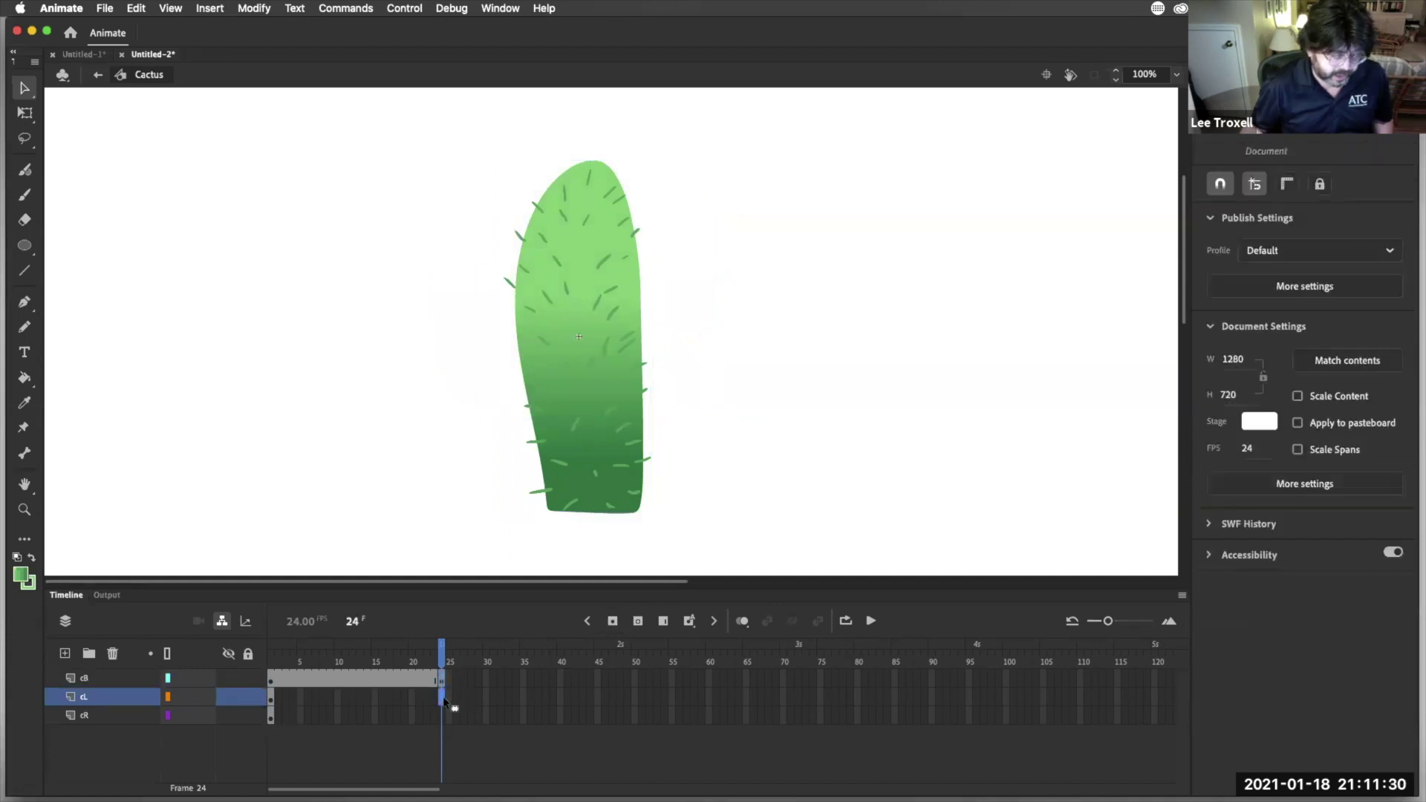
pyautogui.keyDown('shift'); pyautogui.click(441, 714); pyautogui.keyUp('shift')
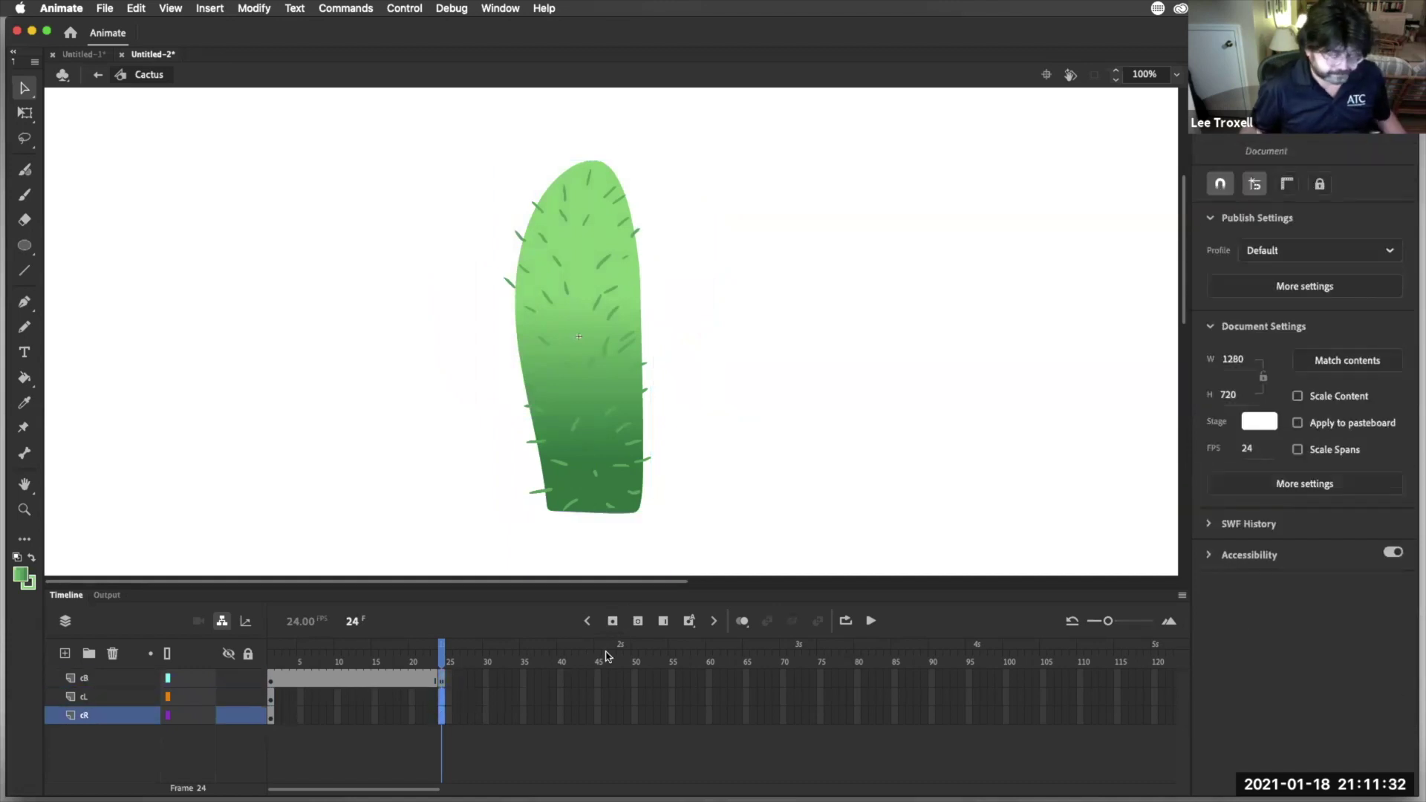
pyautogui.click(612, 620)
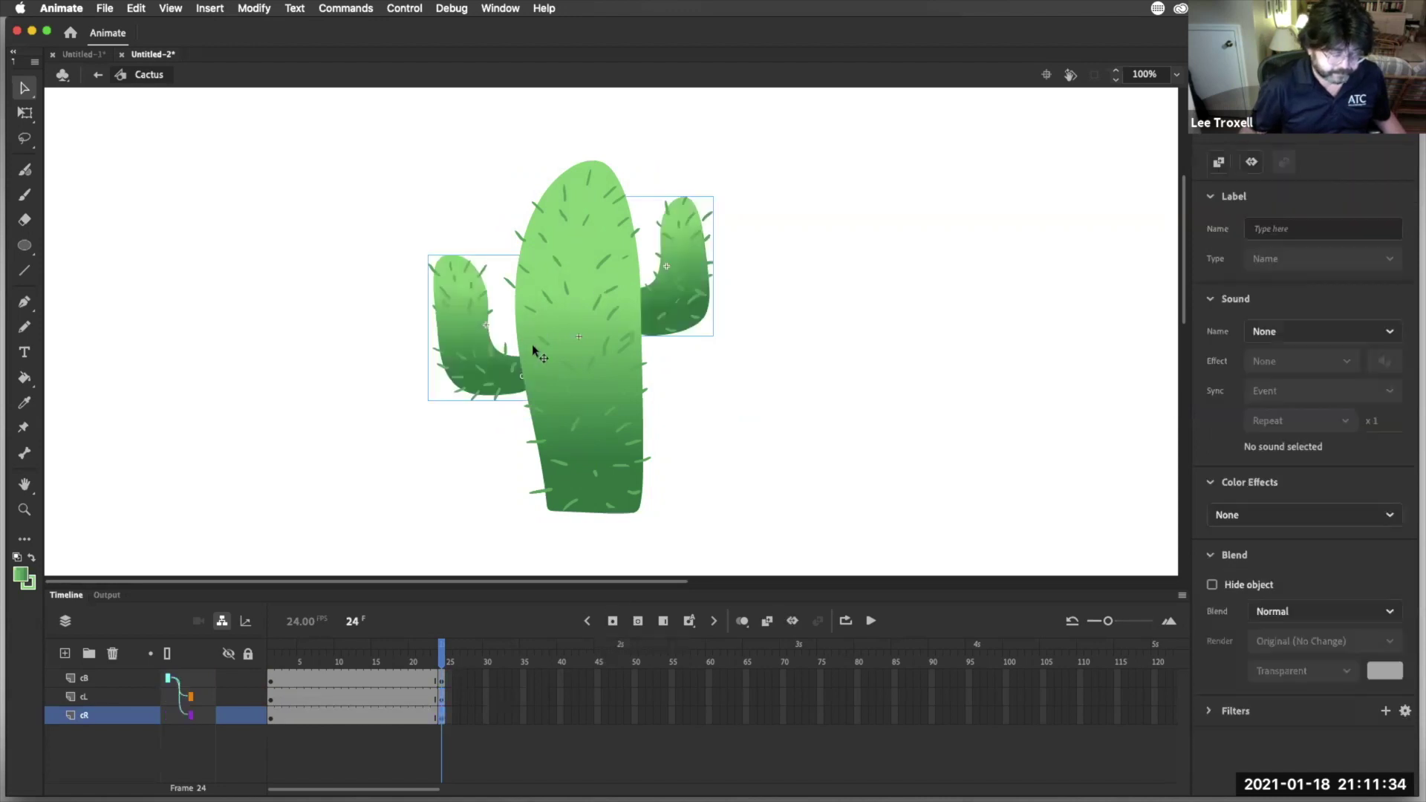
# Rotate the trunk slightly clockwise about its base pivot at frame 24 using Free Transform
pyautogui.click(481, 187)
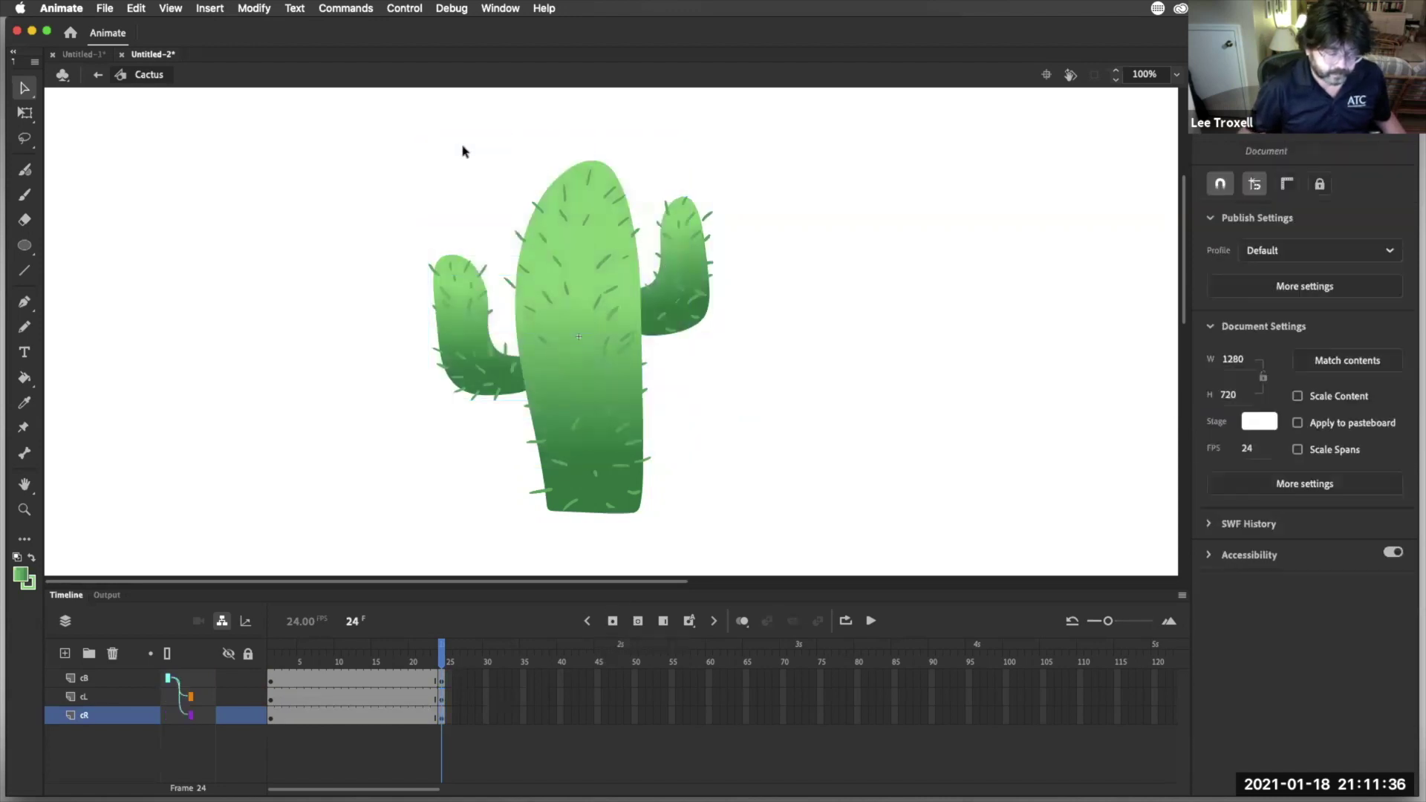
pyautogui.click(570, 184)
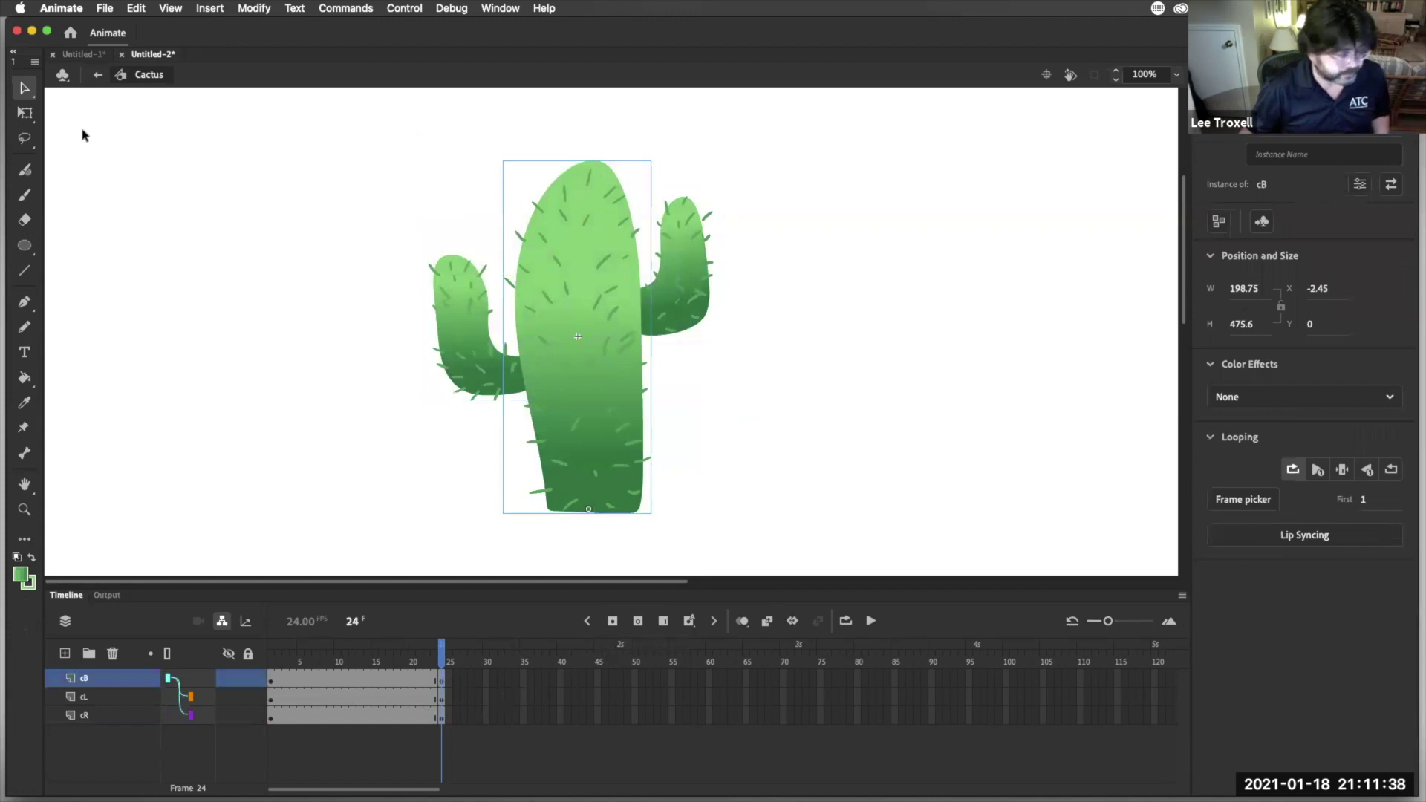
pyautogui.click(25, 113)
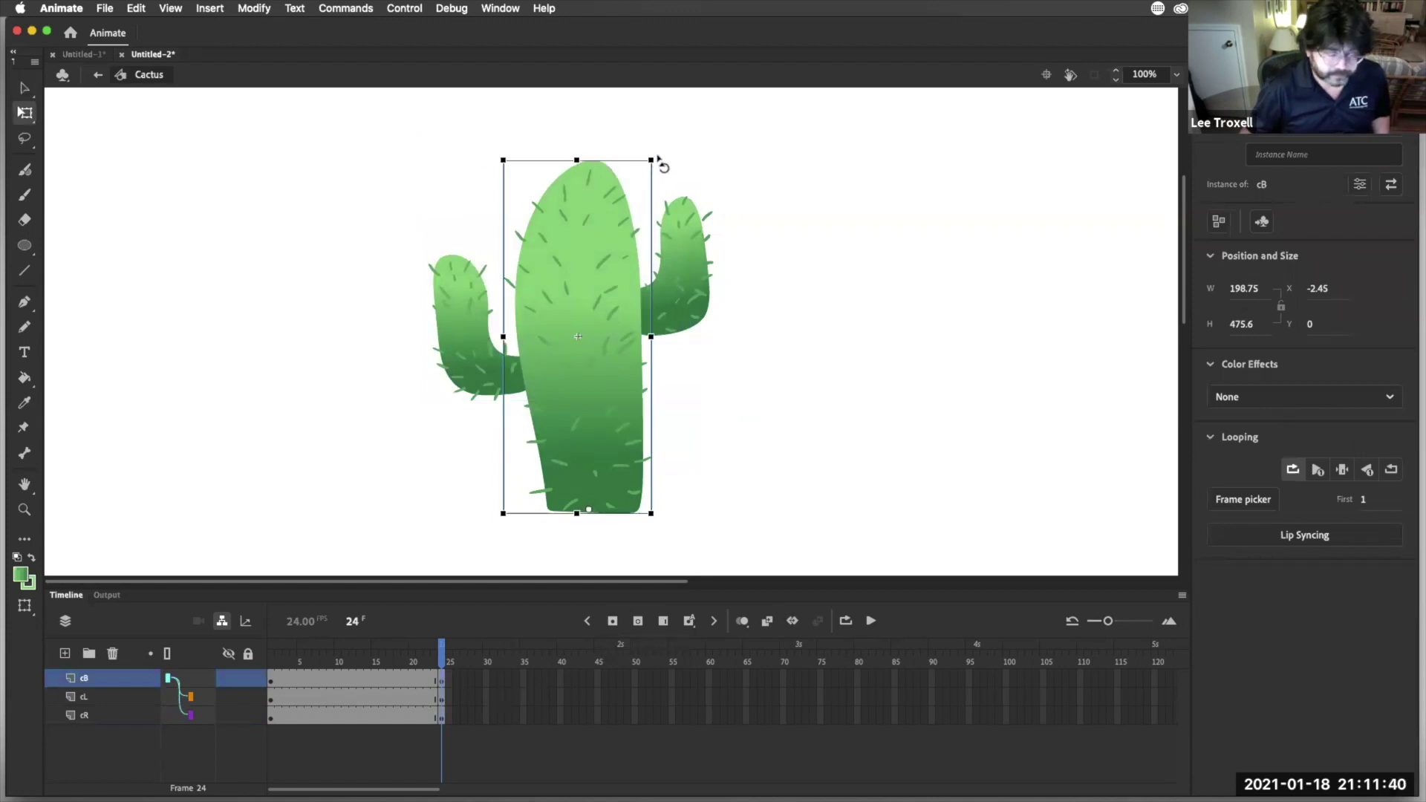
pyautogui.moveTo(660, 159); pyautogui.dragTo(671, 204)
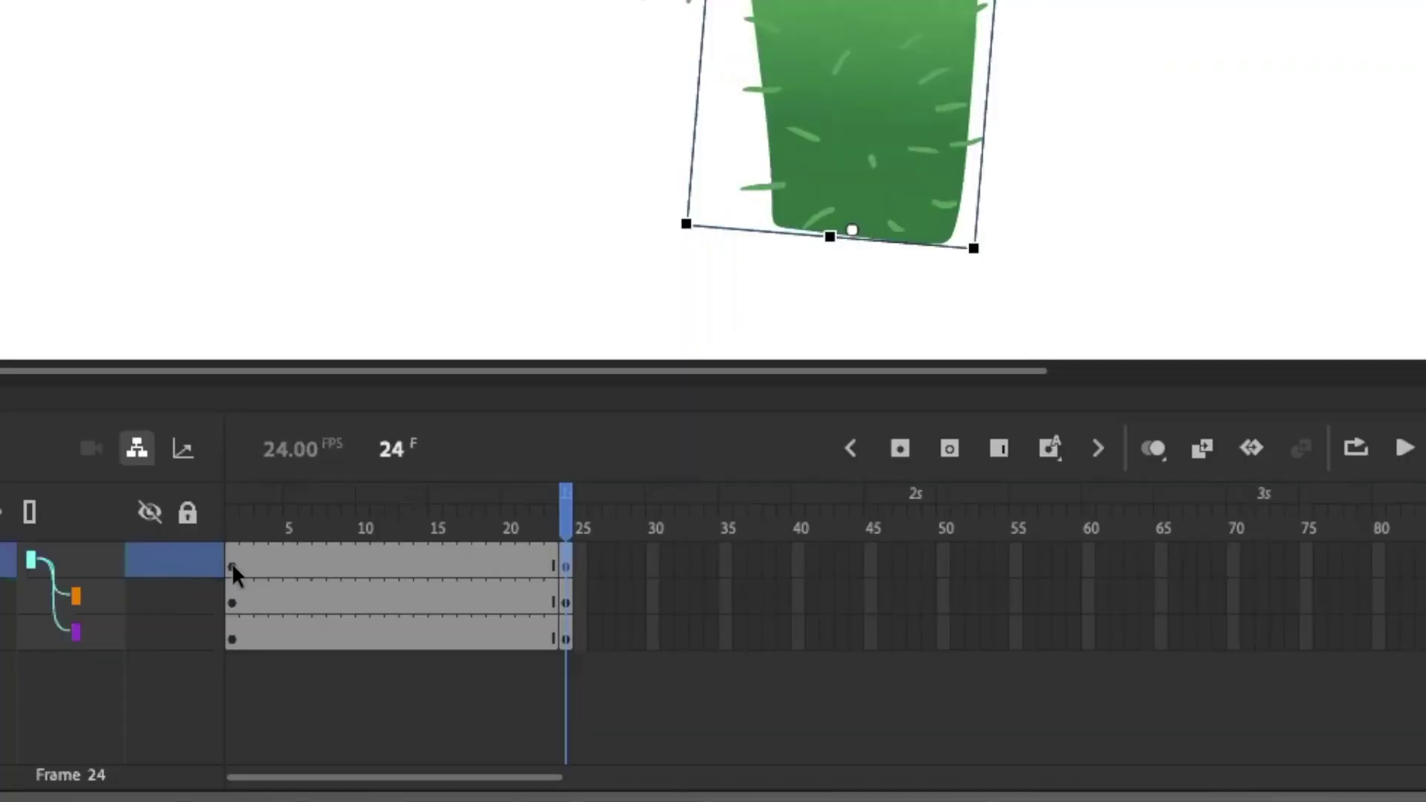
# Create classic tweens from frame 1 to frame 24 on all three cactus layers
pyautogui.click(229, 564)
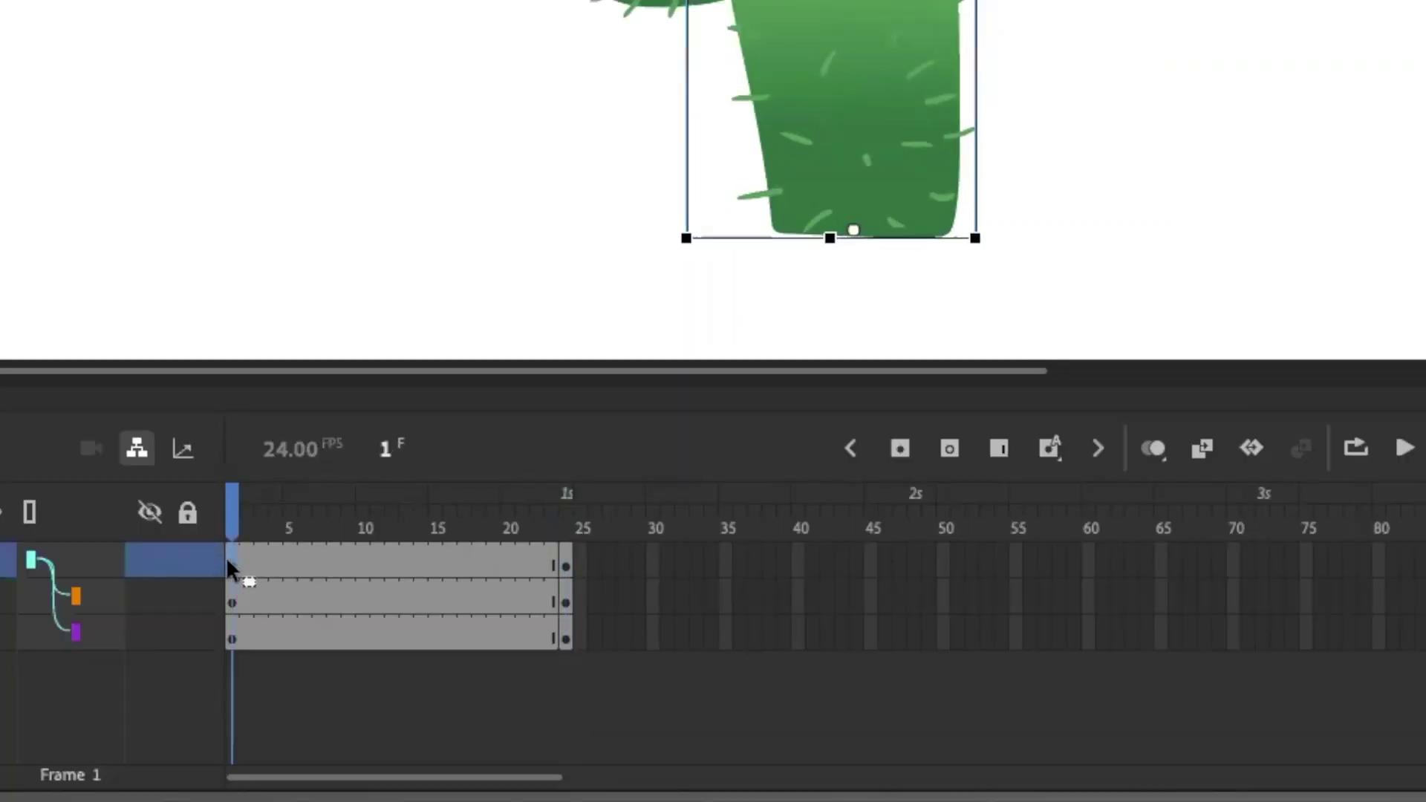
pyautogui.click(562, 639)
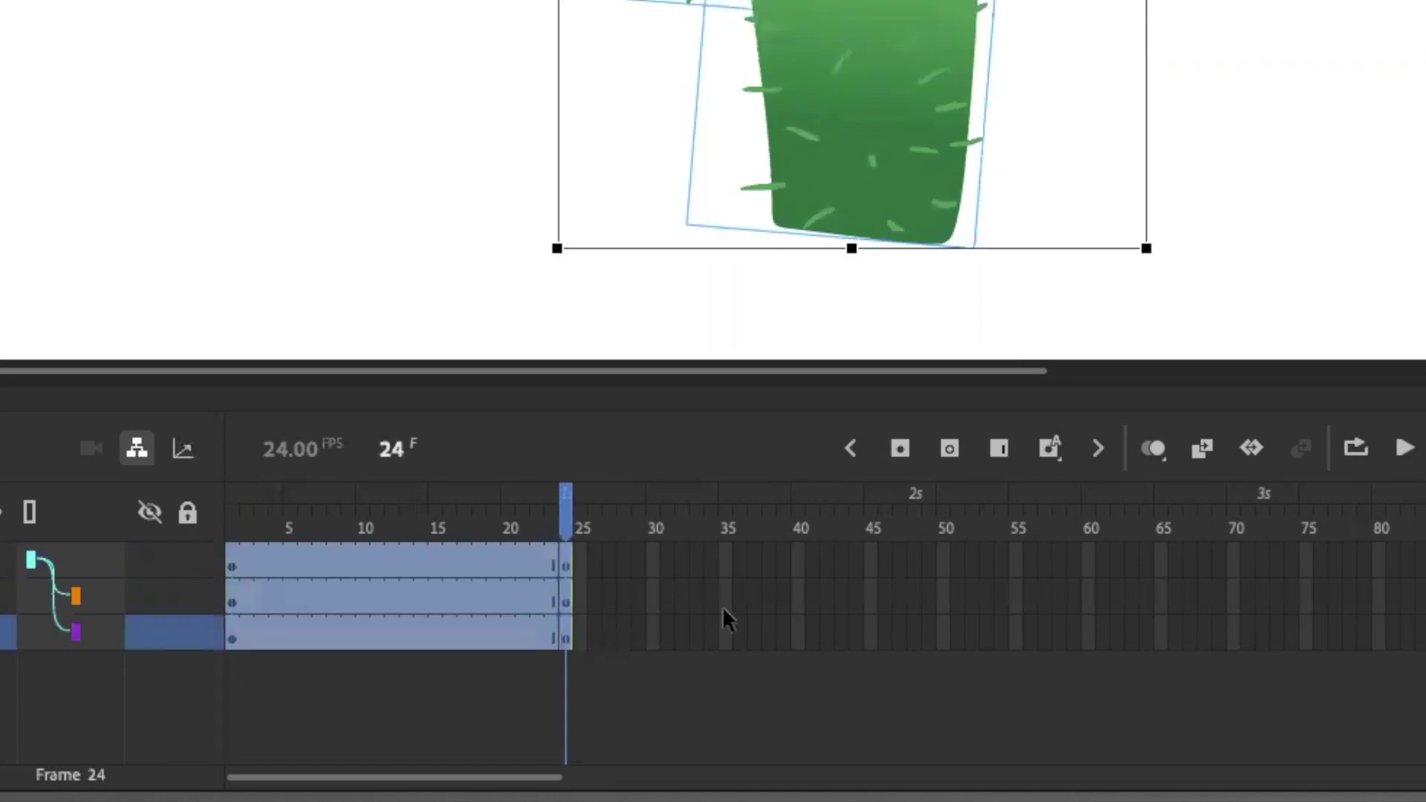
pyautogui.click(1202, 450)
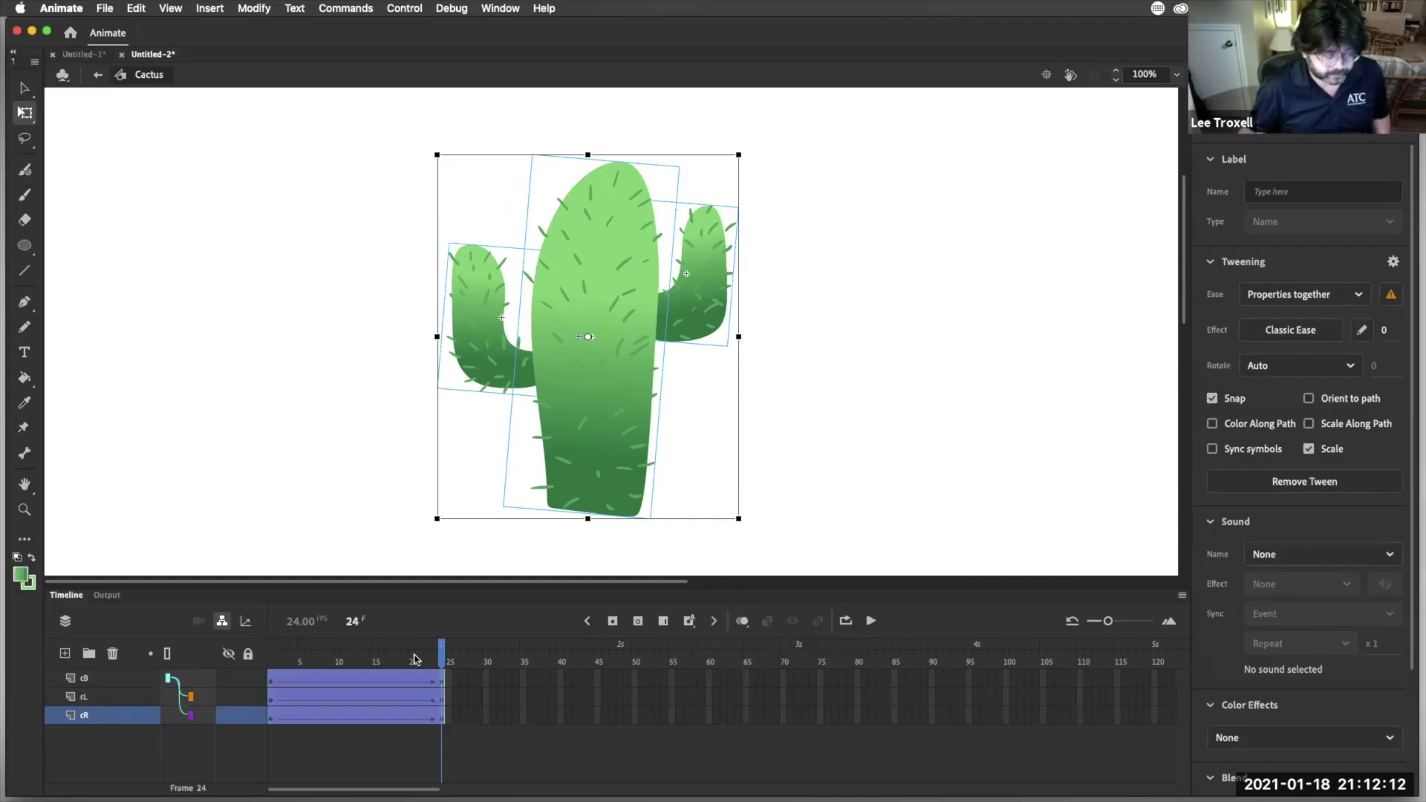
# Play back the tweened cactus sway and return the playhead to frame 1
pyautogui.press('Return')
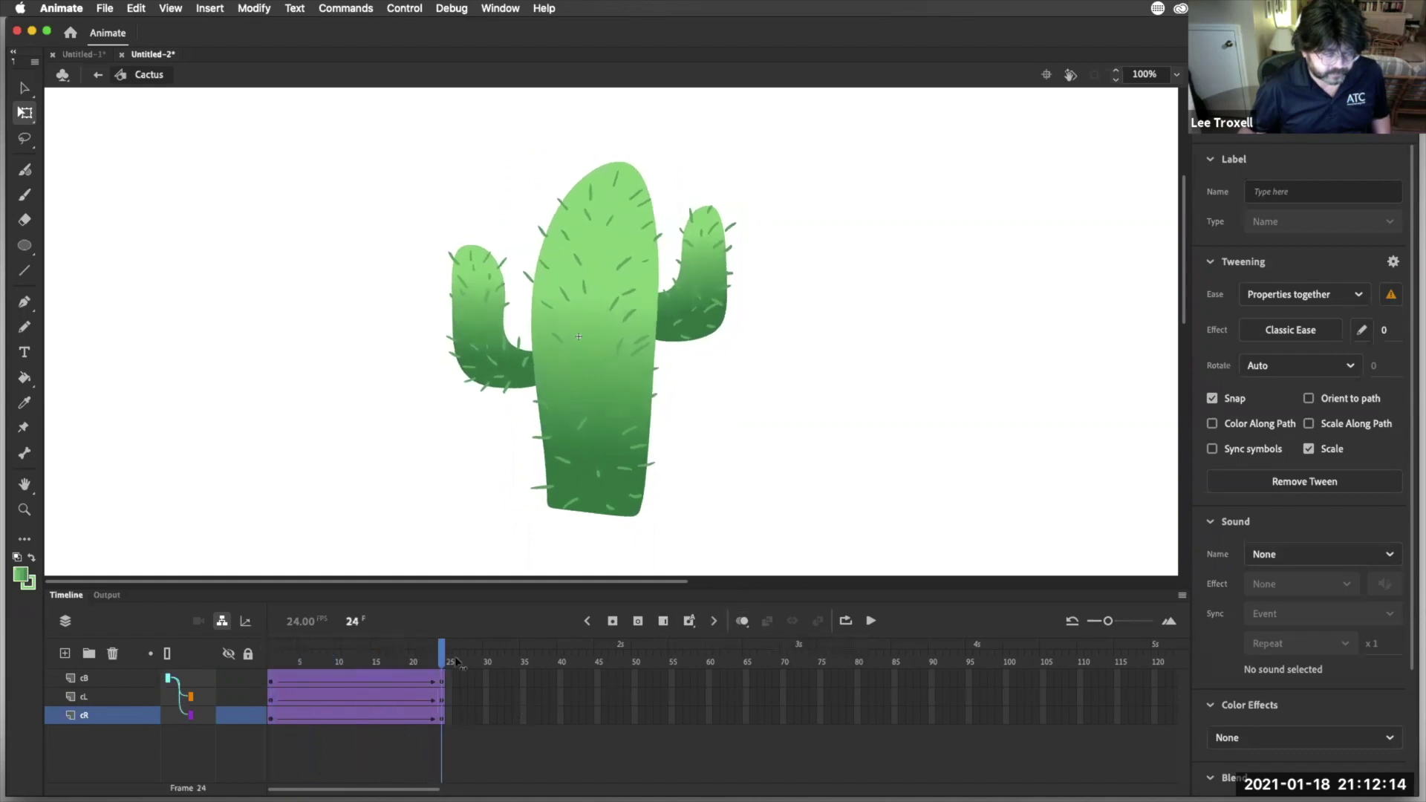
pyautogui.click(301, 657)
pyautogui.press('Return')
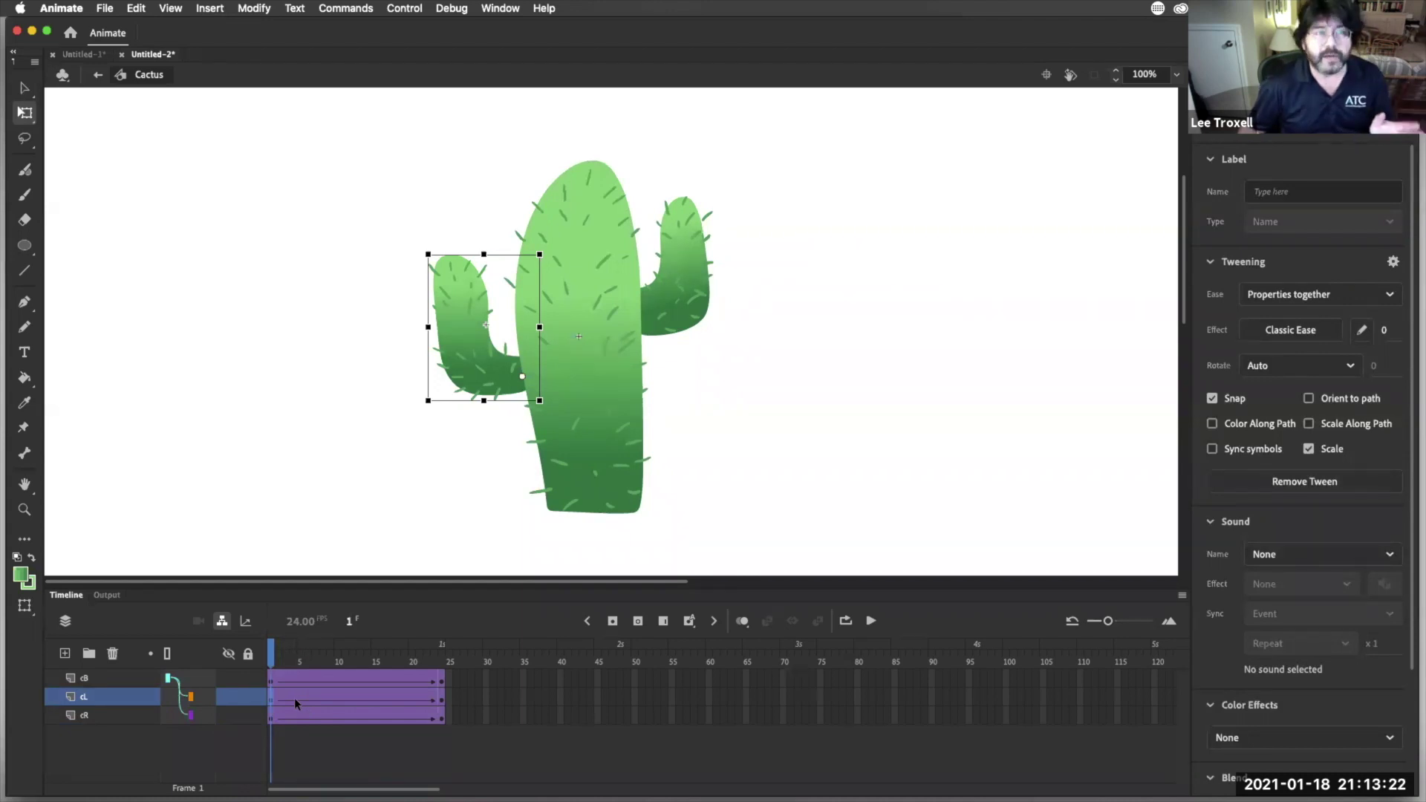
pyautogui.moveTo(272, 657)
pyautogui.mouseDown()
pyautogui.moveTo(388, 663)
pyautogui.moveTo(262, 656)
pyautogui.mouseUp()
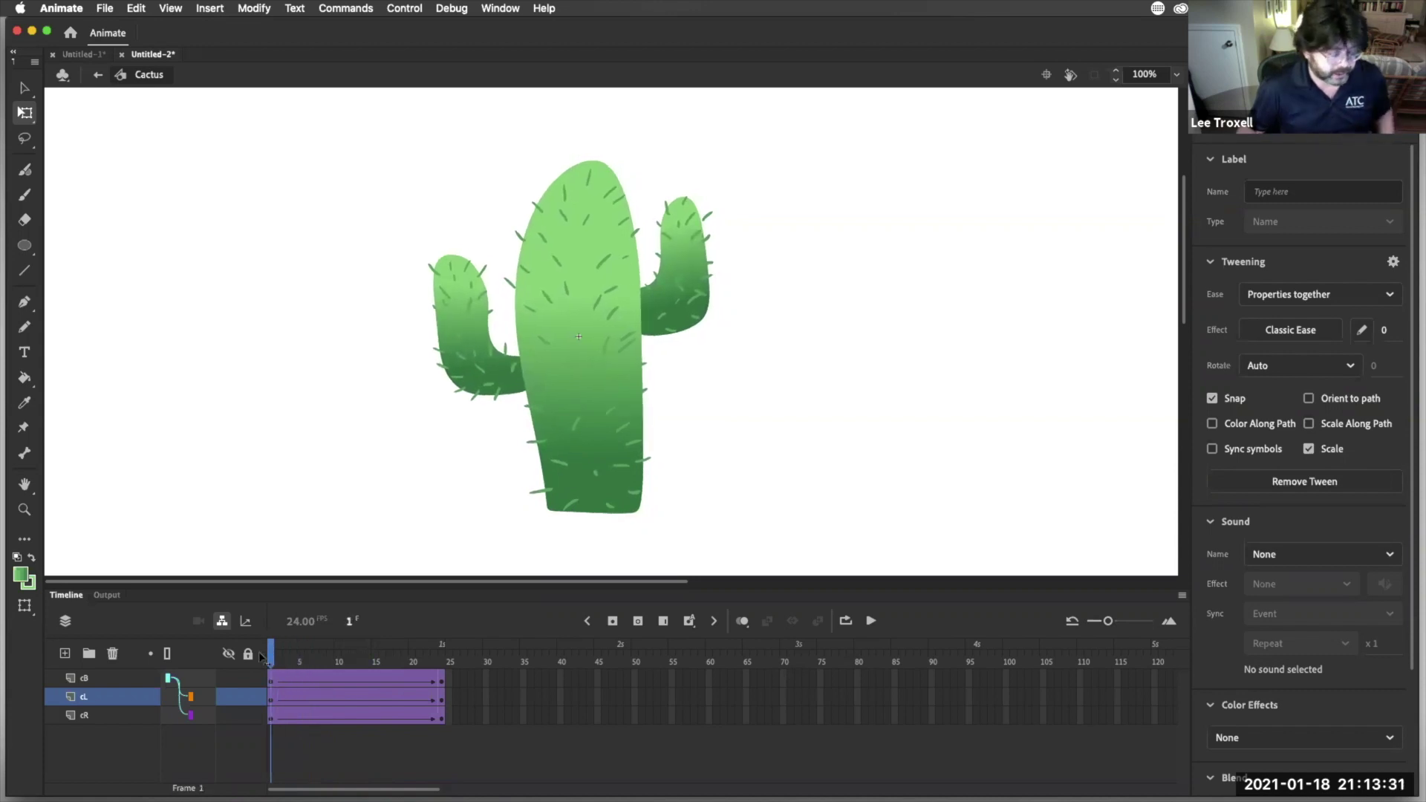
# Insert keyframes at frame 5 on the cL and cR layers
pyautogui.click(300, 698)
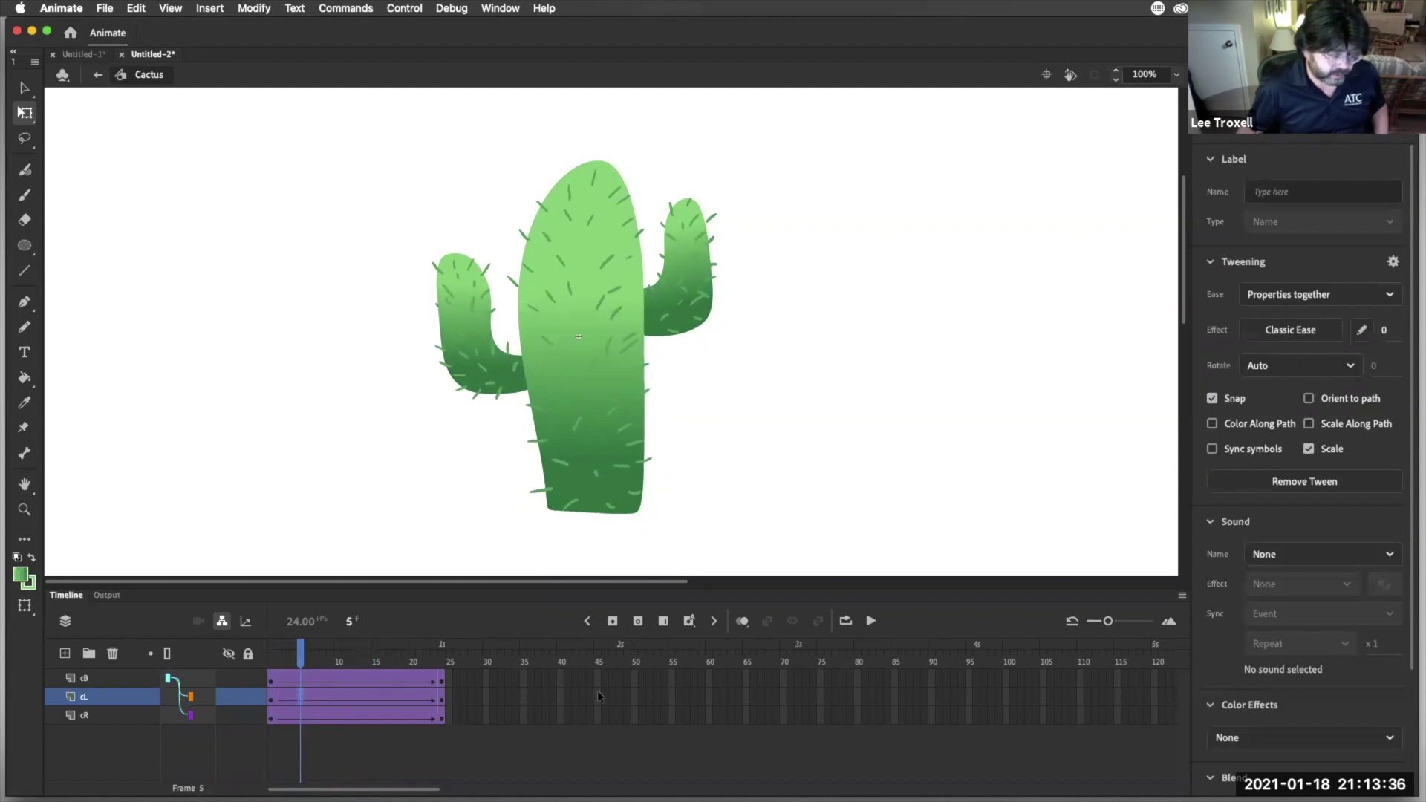
pyautogui.click(613, 621)
pyautogui.click(303, 717)
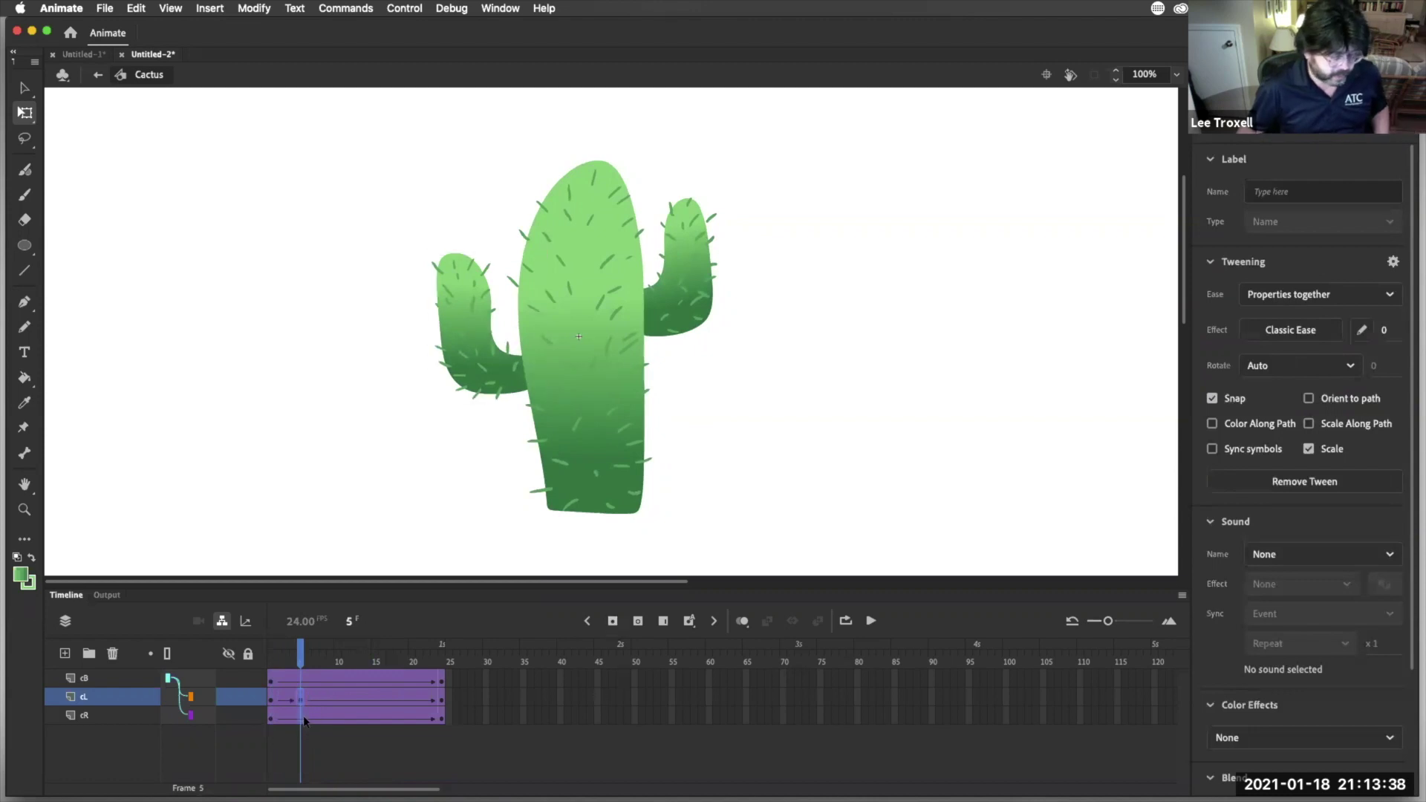
pyautogui.click(613, 620)
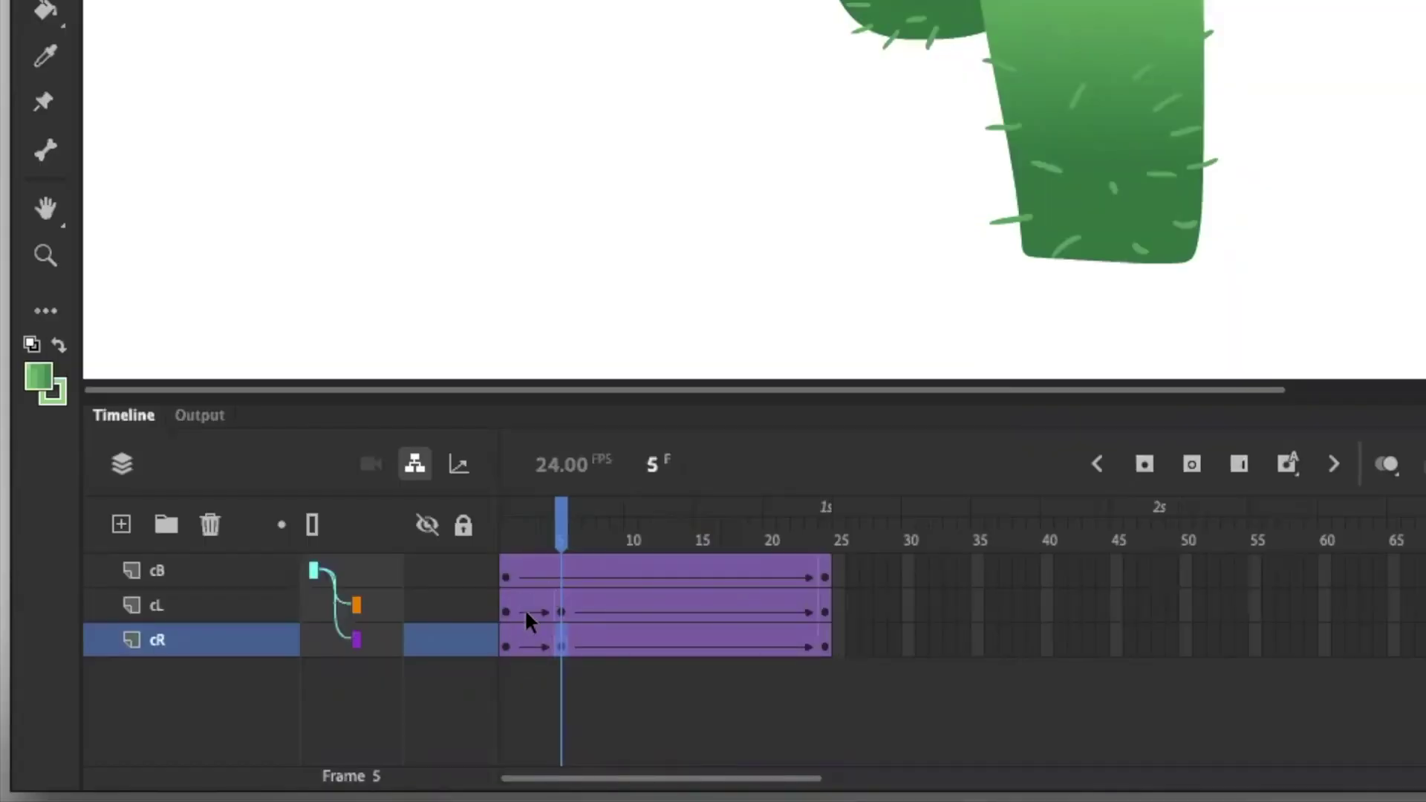
# Remove the classic tween between frames 1 and 5 on the cL and cR layers
pyautogui.click(525, 611)
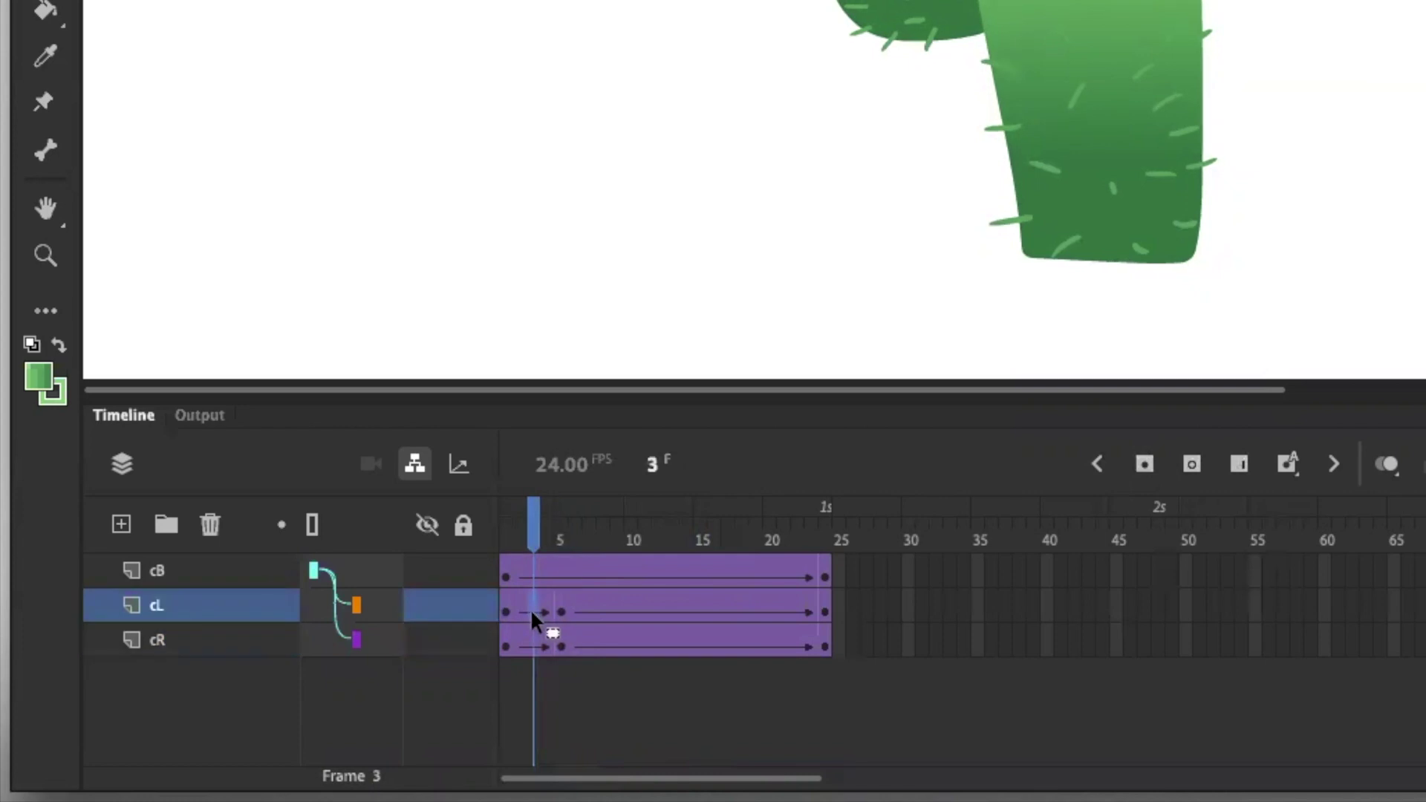
pyautogui.hscroll(3, 530, 609)
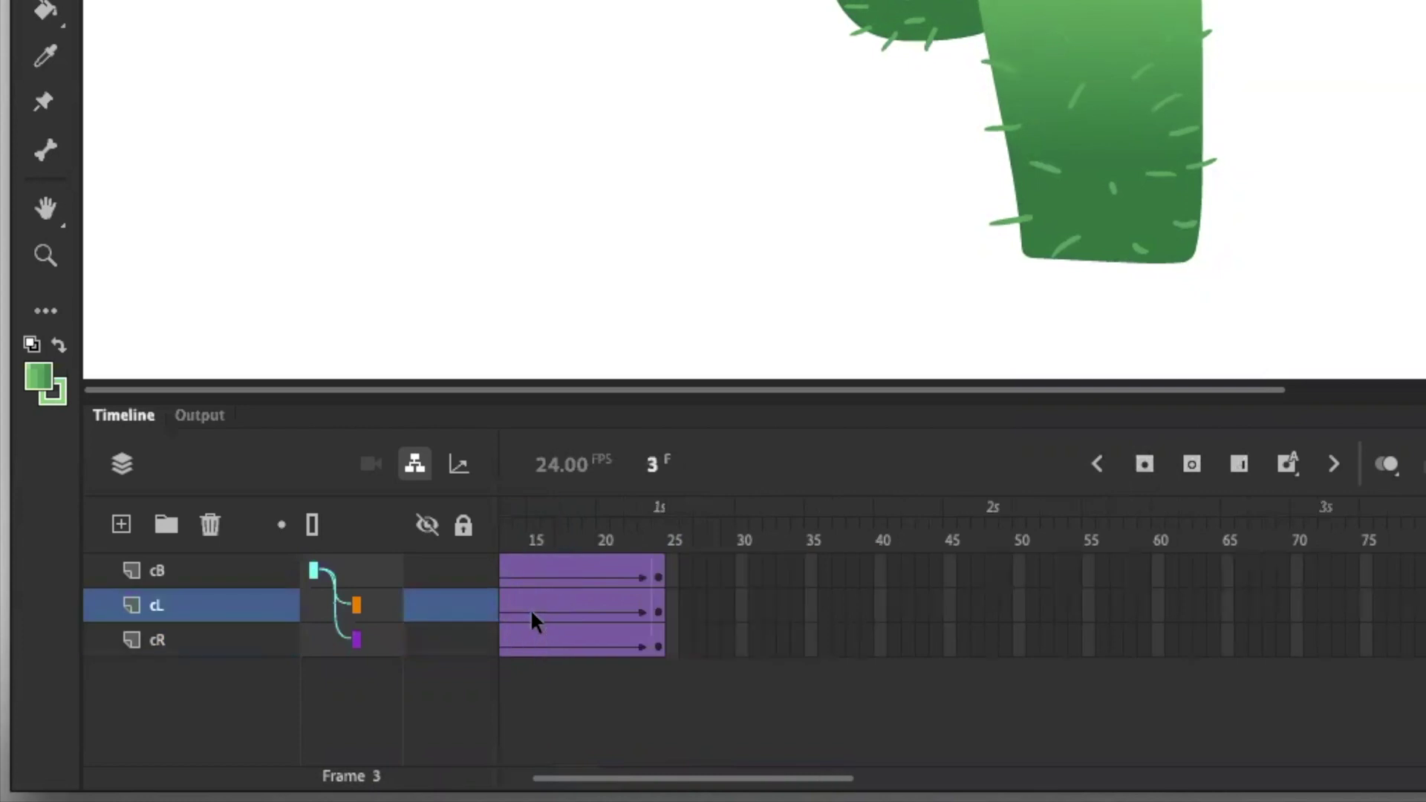
pyautogui.hscroll(10, 531, 613)
pyautogui.hscroll(-12, 534, 613)
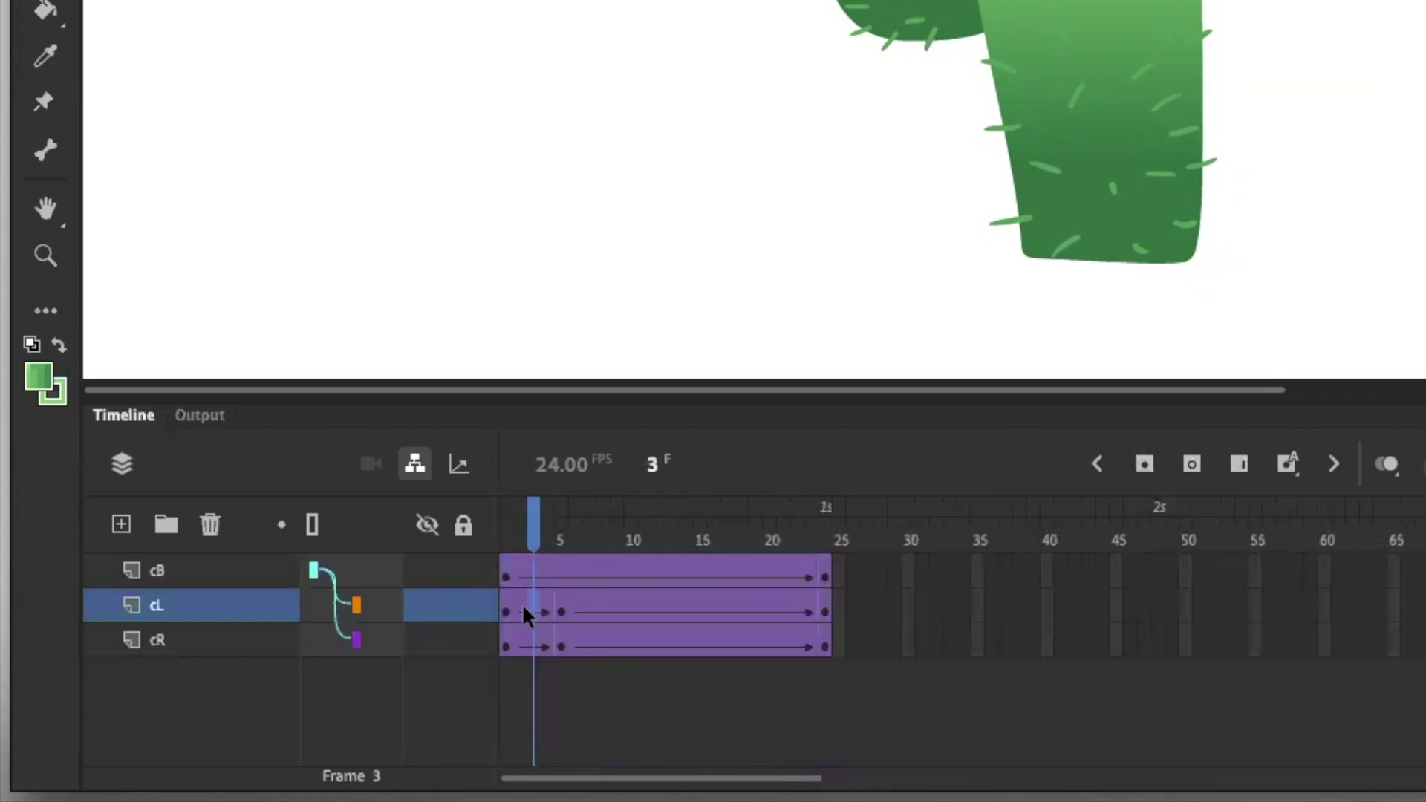
pyautogui.click(523, 611)
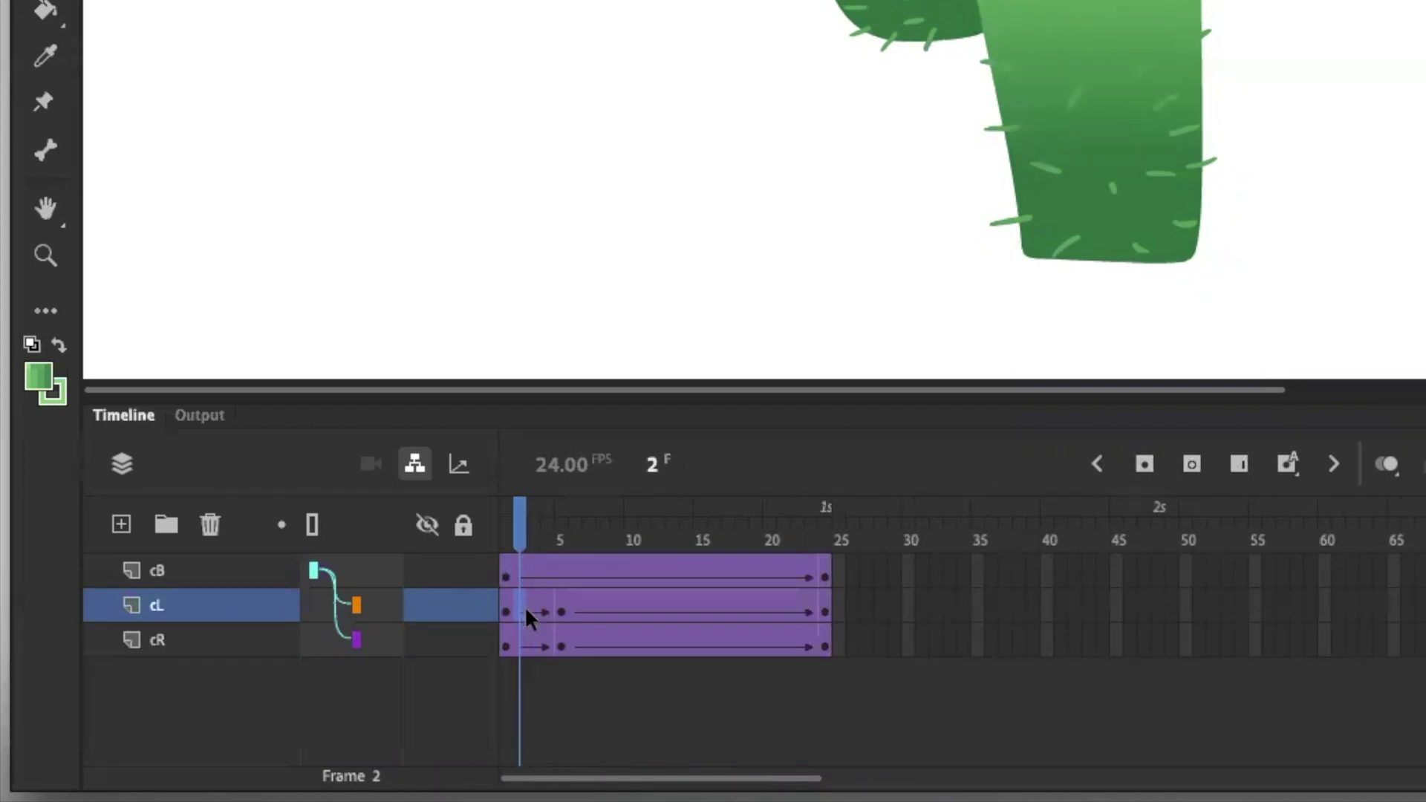
pyautogui.rightClick(525, 610)
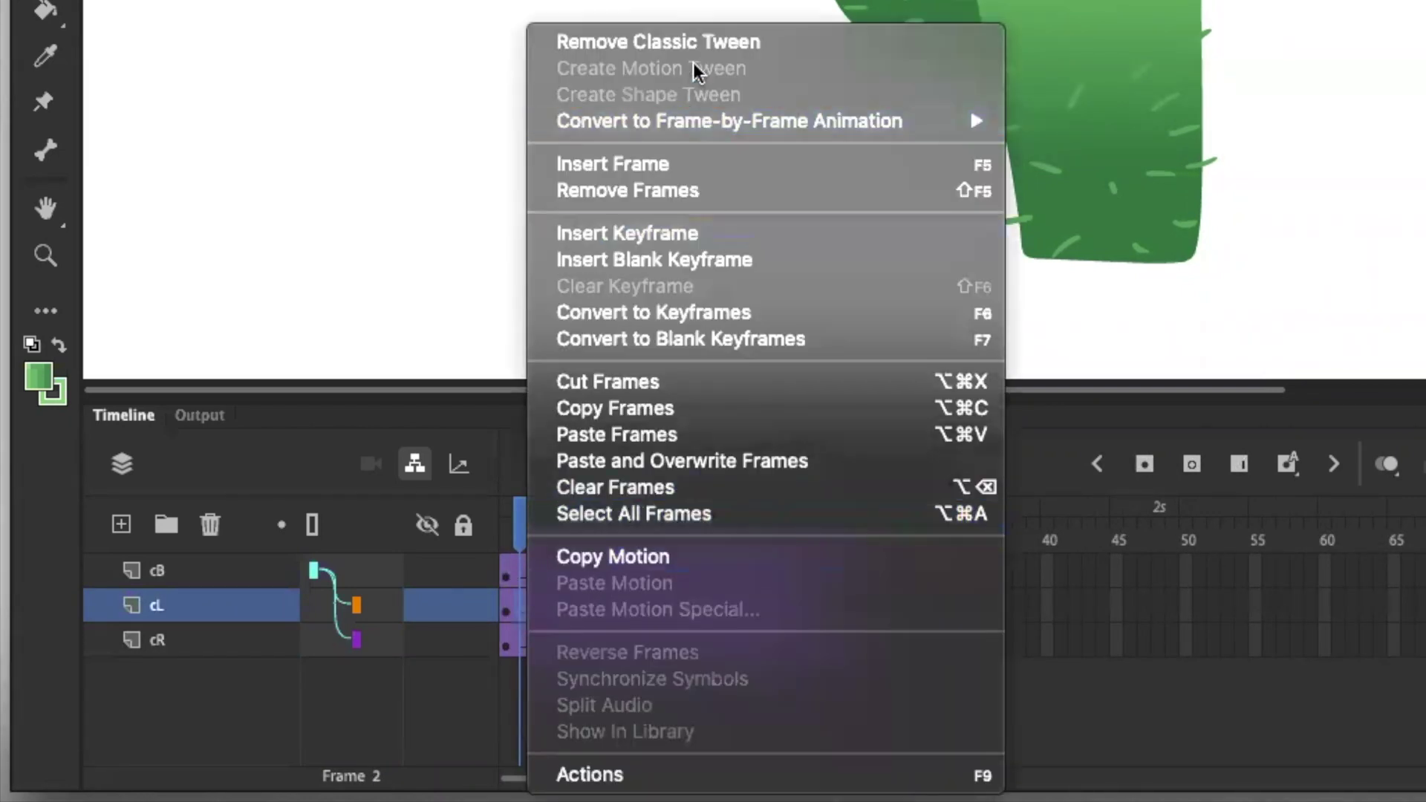
pyautogui.click(661, 41)
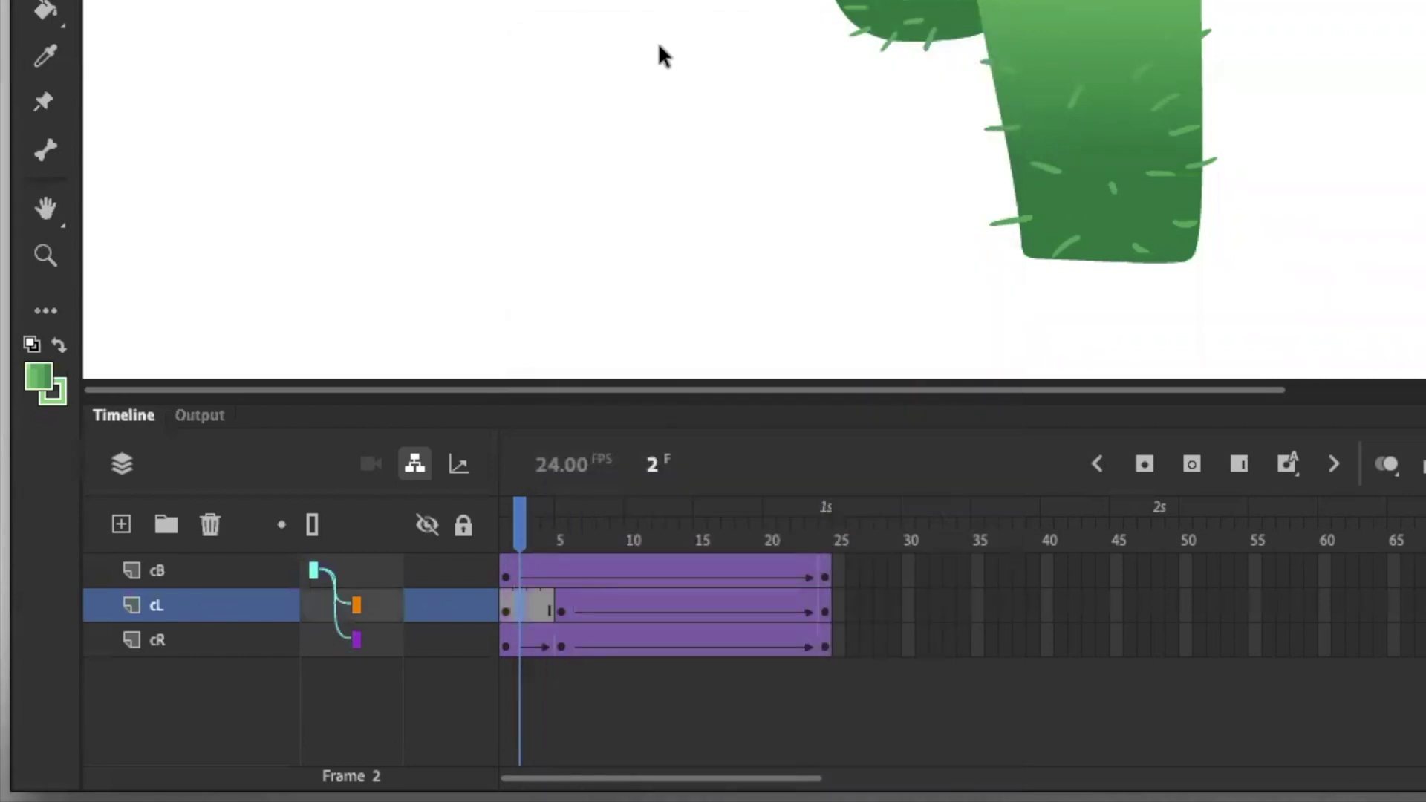
pyautogui.click(530, 644)
pyautogui.rightClick(532, 644)
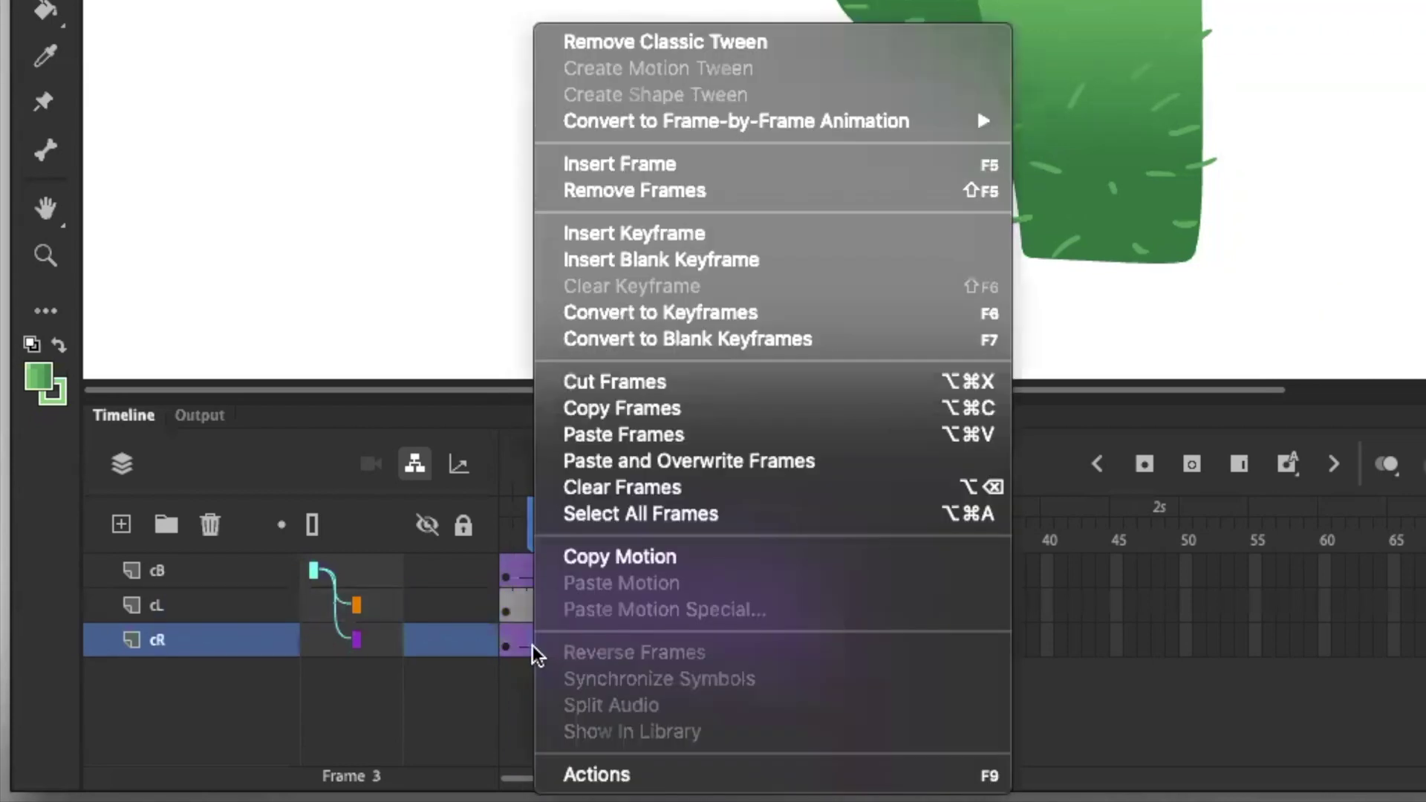
pyautogui.click(663, 45)
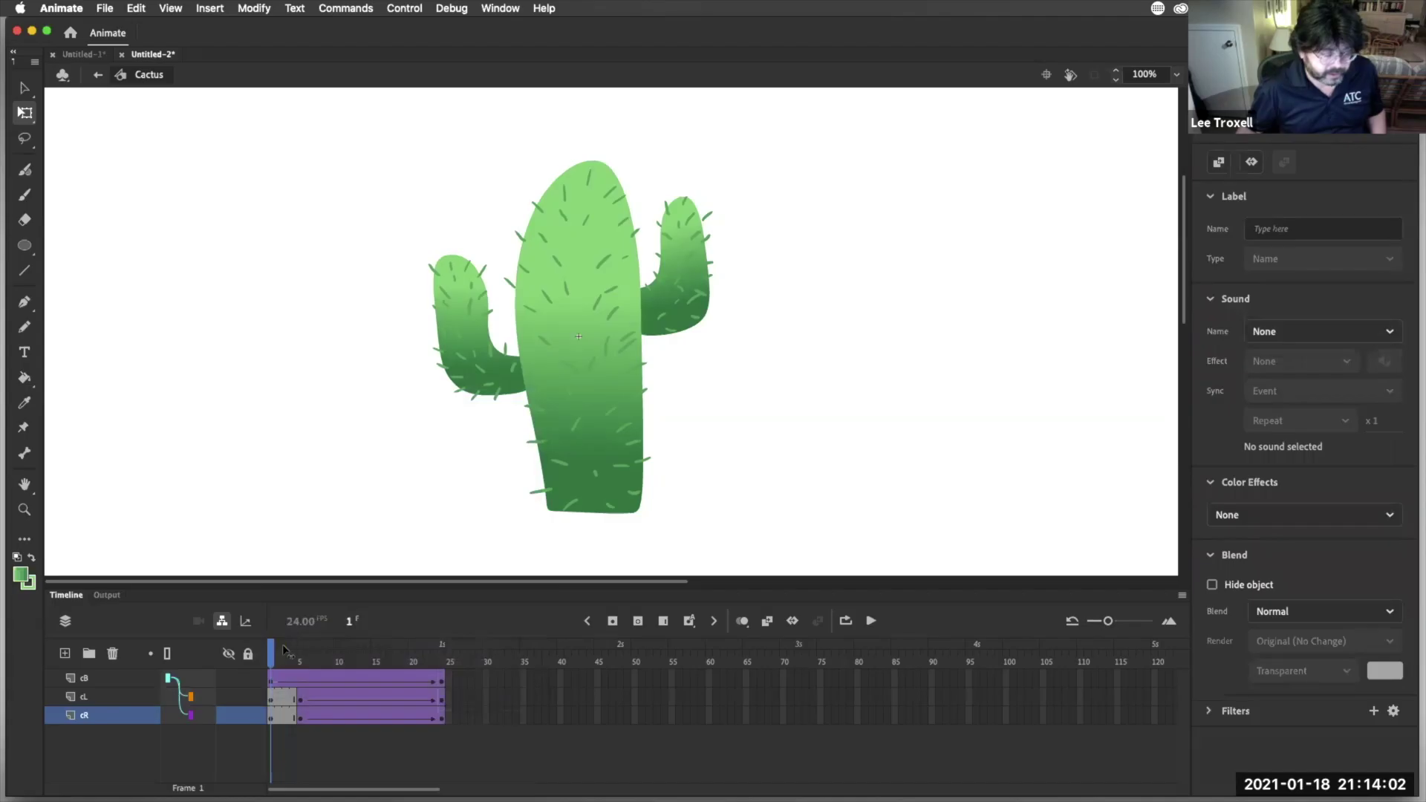
# Rotate the left arm slightly counterclockwise about its trunk joint at frame 1
pyautogui.moveTo(529, 510); pyautogui.dragTo(638, 520)
pyautogui.moveTo(343, 651); pyautogui.dragTo(271, 654)
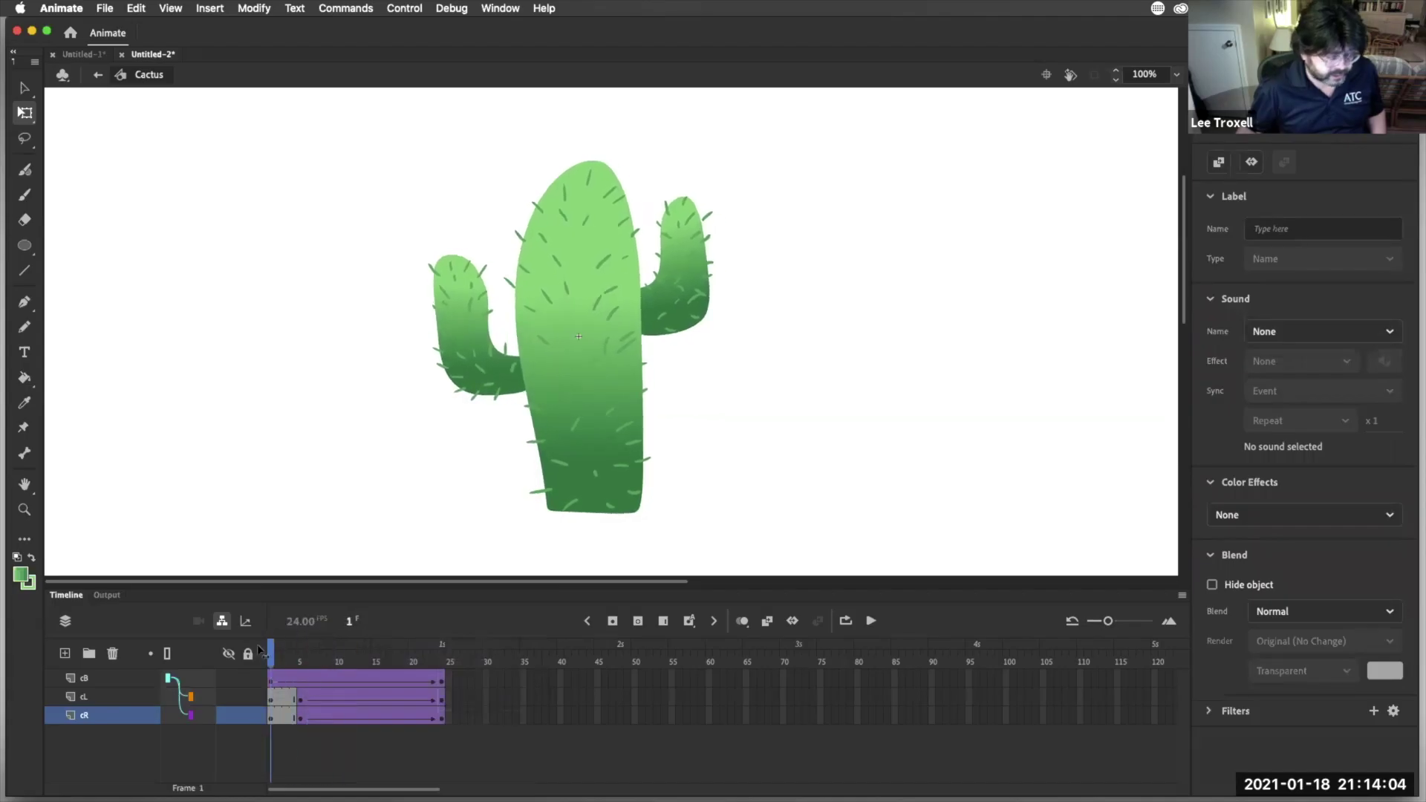
pyautogui.click(270, 698)
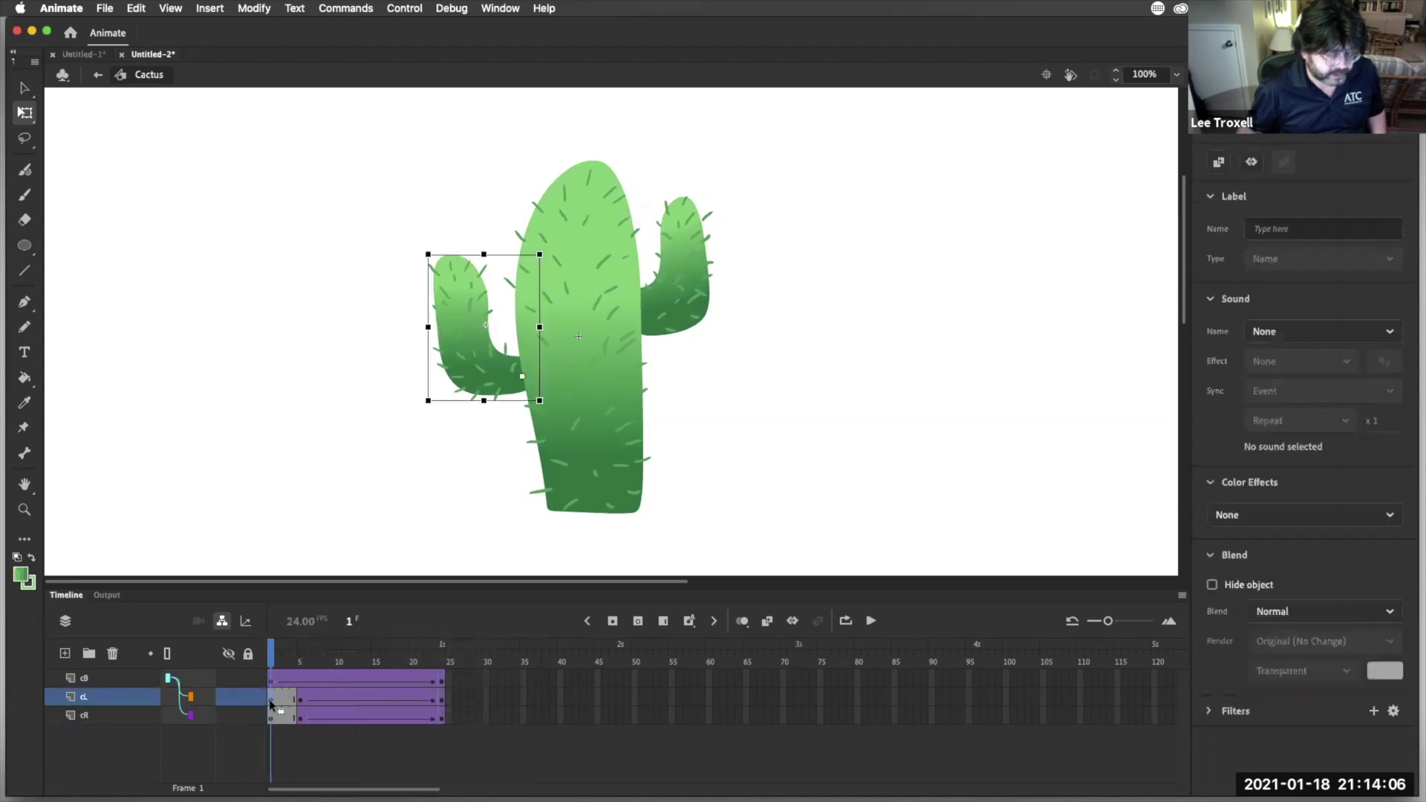
pyautogui.click(276, 658)
pyautogui.moveTo(276, 658)
pyautogui.mouseDown()
pyautogui.moveTo(310, 657)
pyautogui.moveTo(270, 657)
pyautogui.mouseUp()
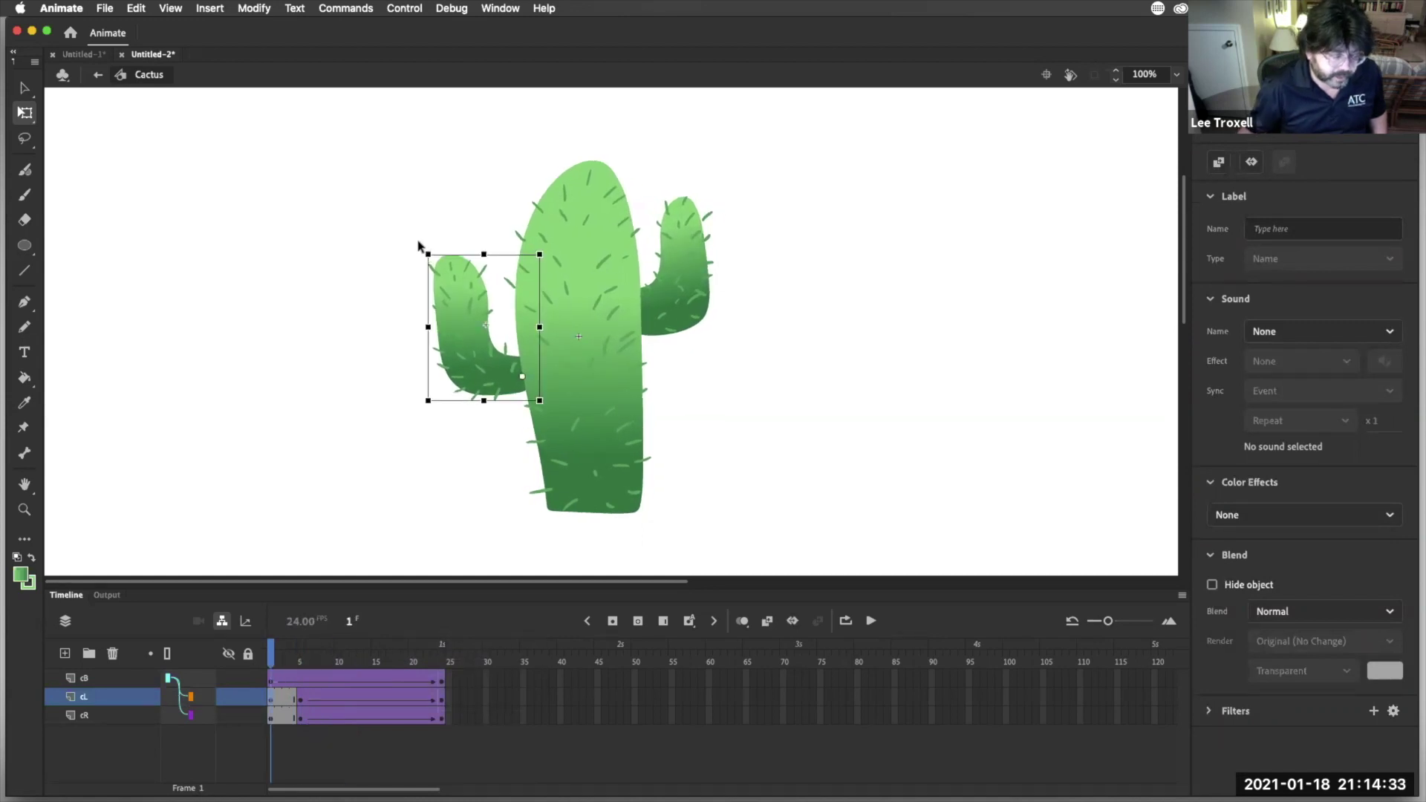
pyautogui.click(418, 245)
pyautogui.click(460, 285)
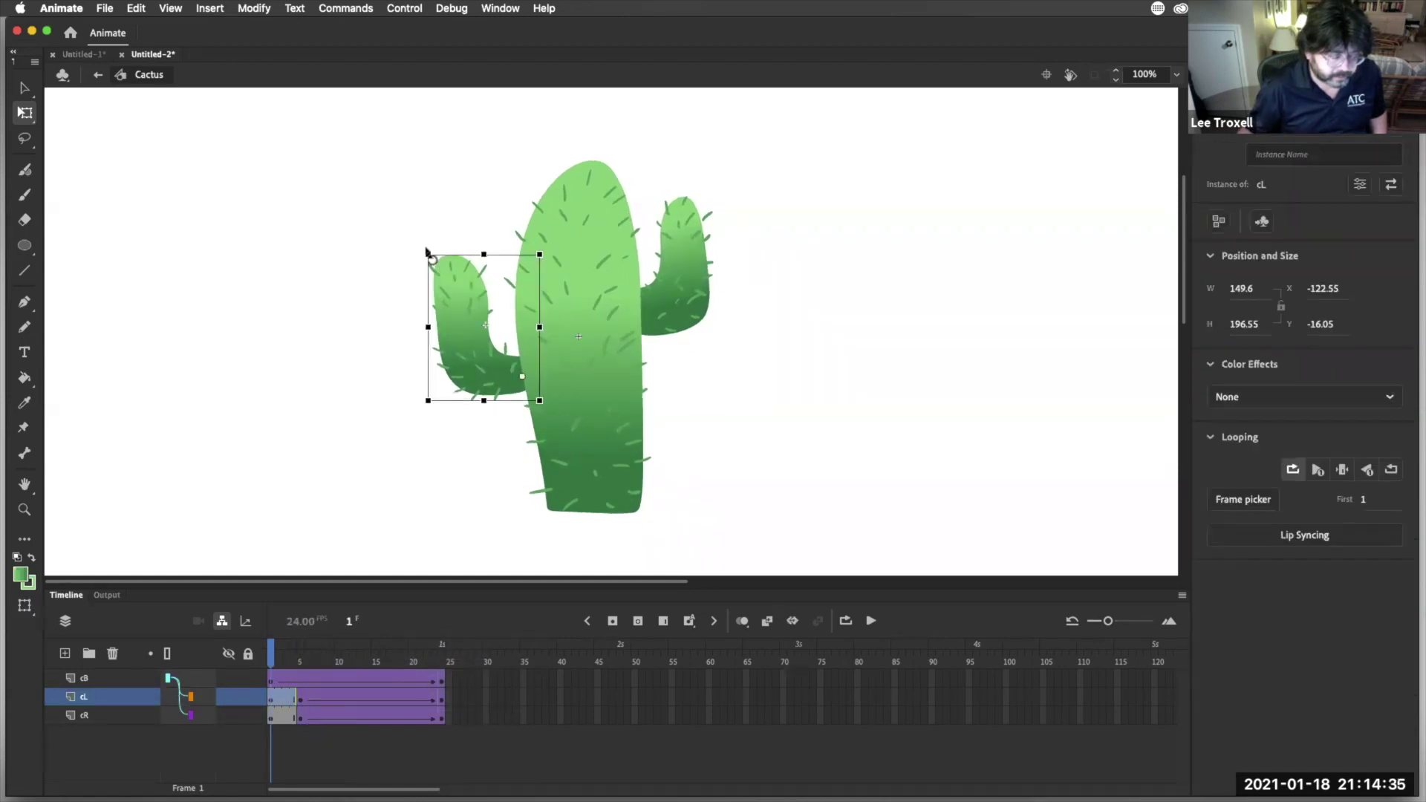
pyautogui.moveTo(422, 250); pyautogui.dragTo(417, 256)
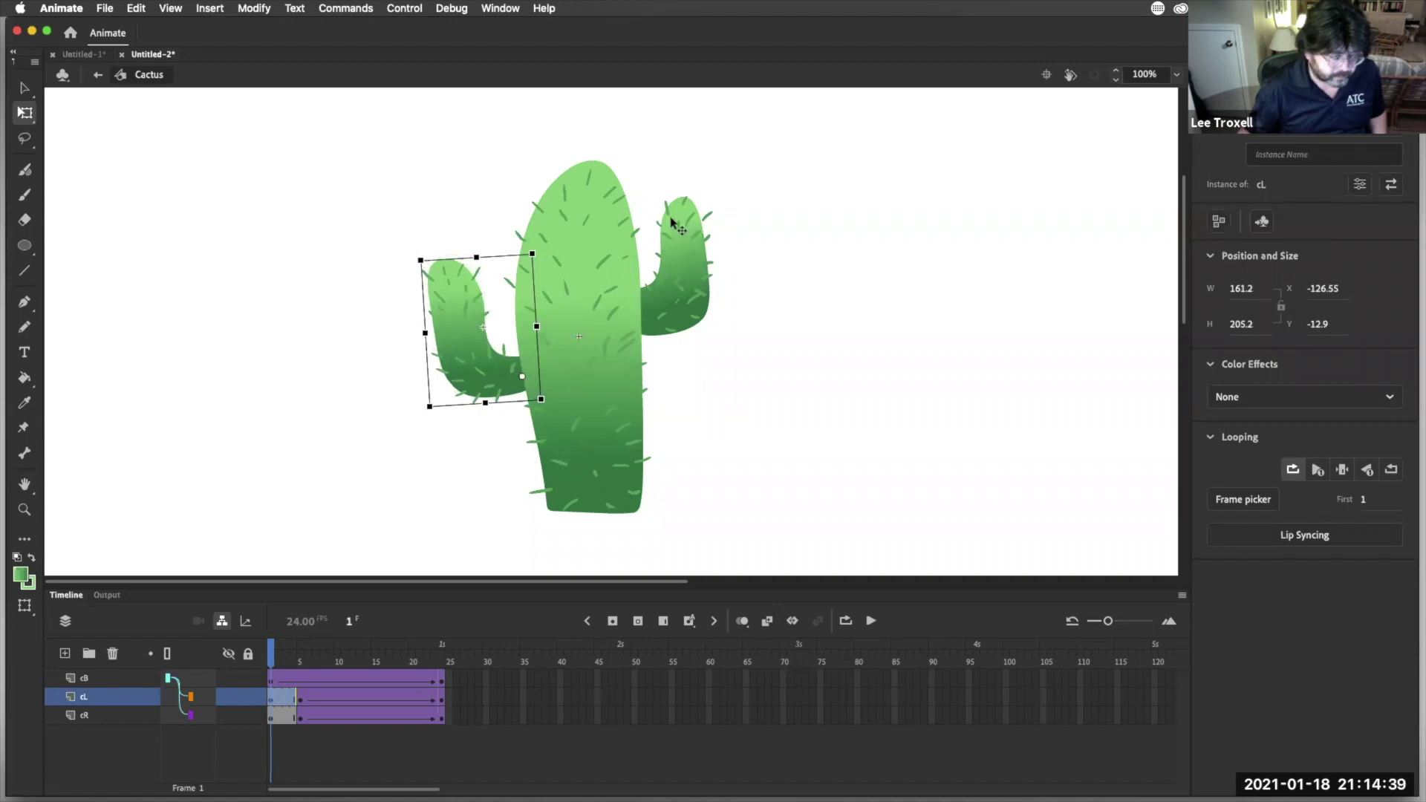
# Rotate the right arm slightly counterclockwise about its trunk joint at frame 1
pyautogui.click(680, 226)
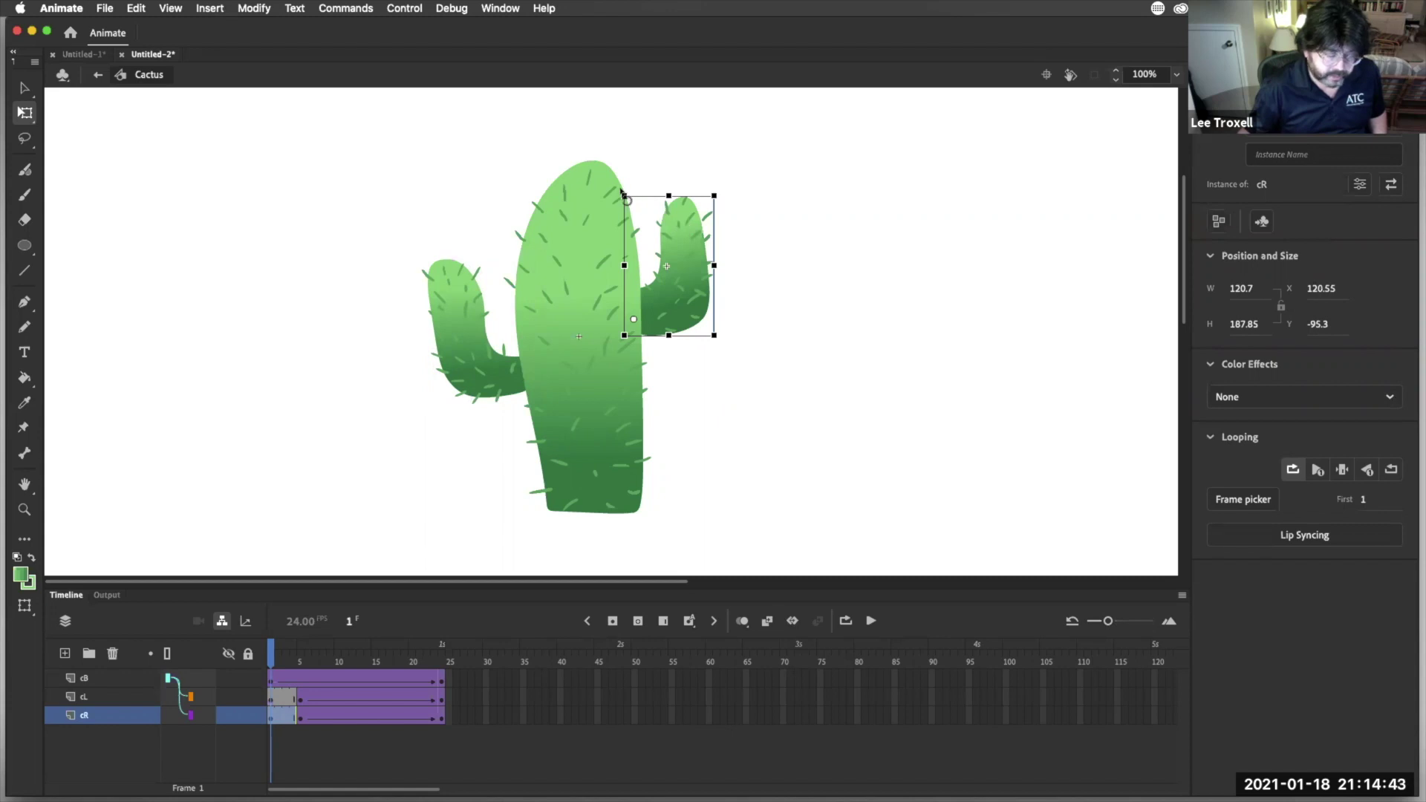
pyautogui.moveTo(619, 197); pyautogui.dragTo(609, 200)
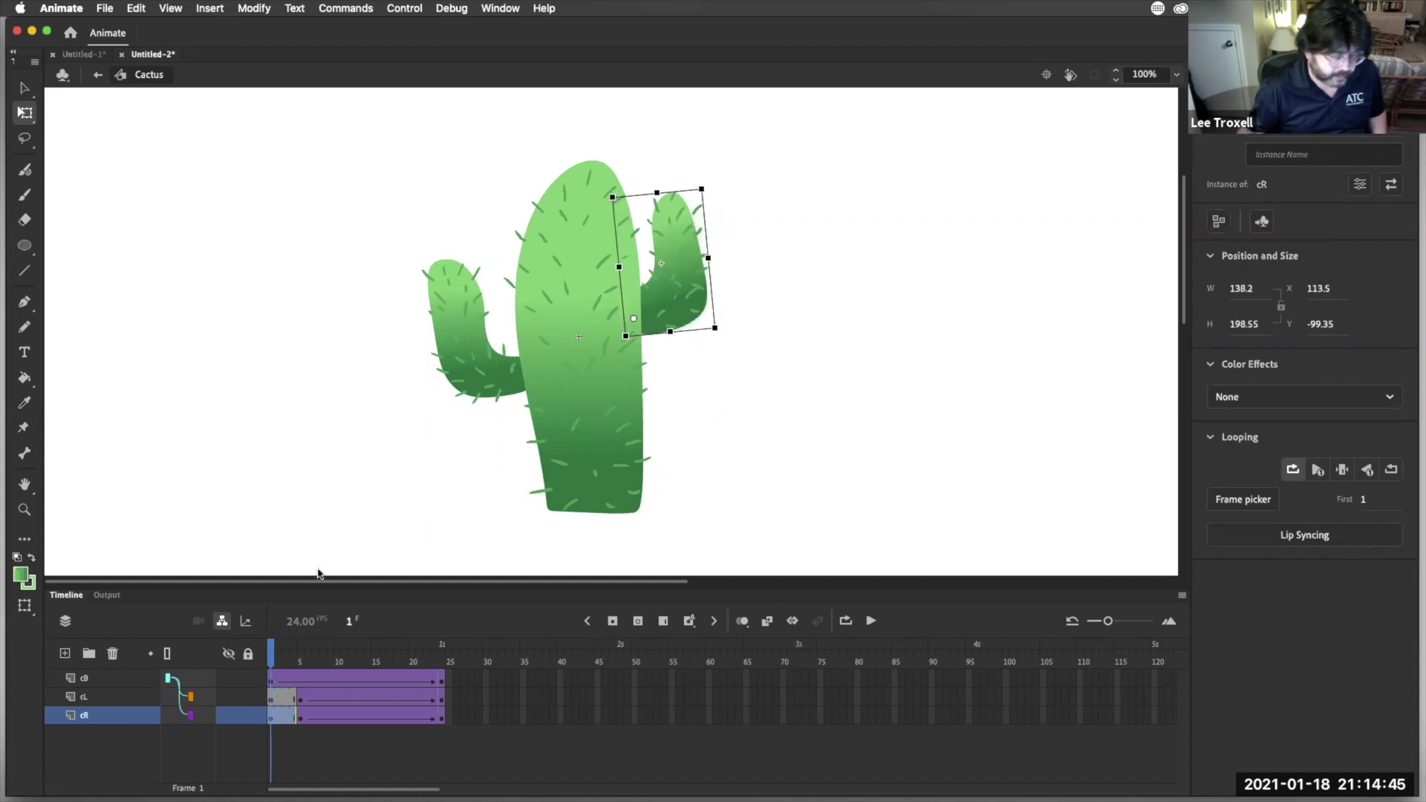
pyautogui.moveTo(272, 652)
pyautogui.mouseDown()
pyautogui.moveTo(354, 650)
pyautogui.moveTo(273, 650)
pyautogui.mouseUp()
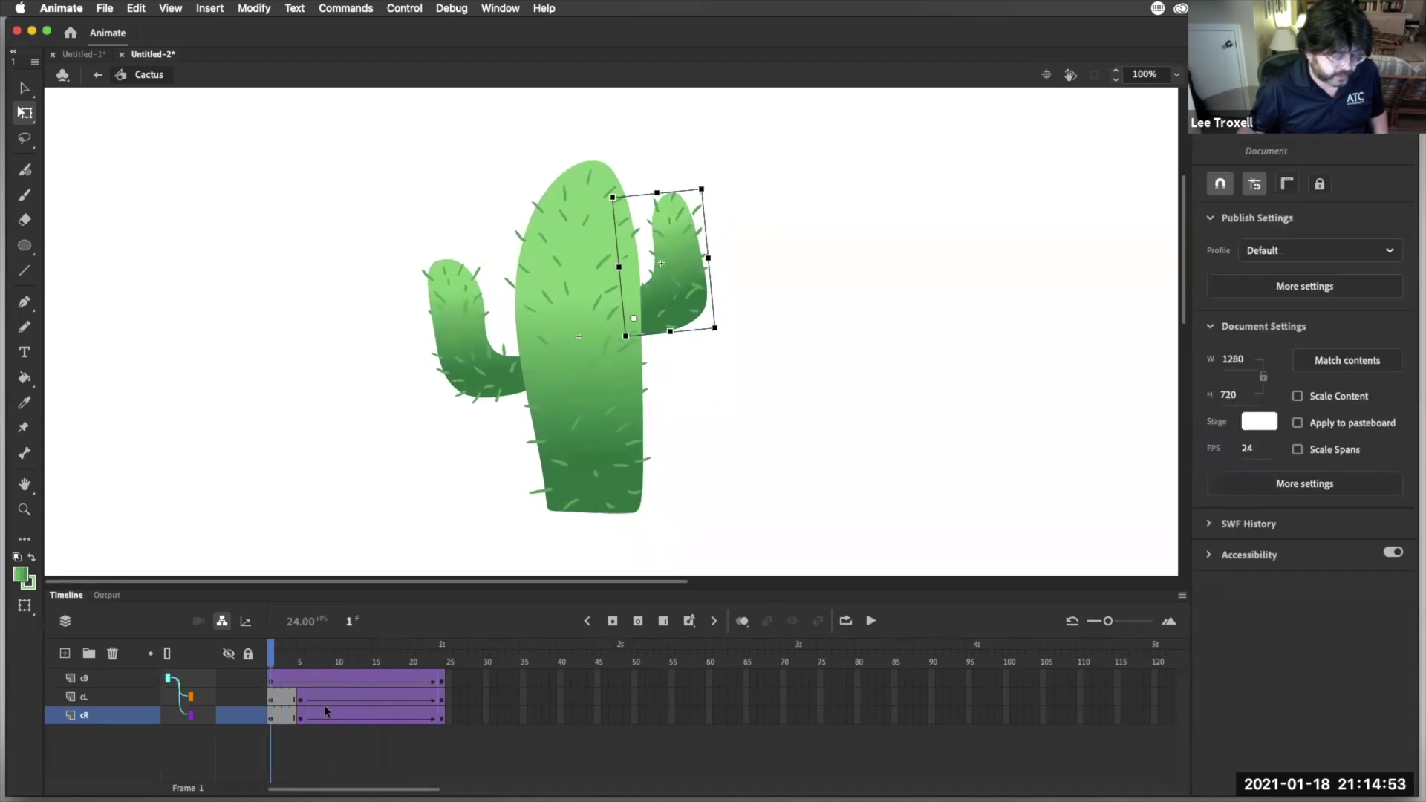
# Delay the start of the left arm's tween by moving the cL layer's second keyframe to frame 7
pyautogui.click(300, 697)
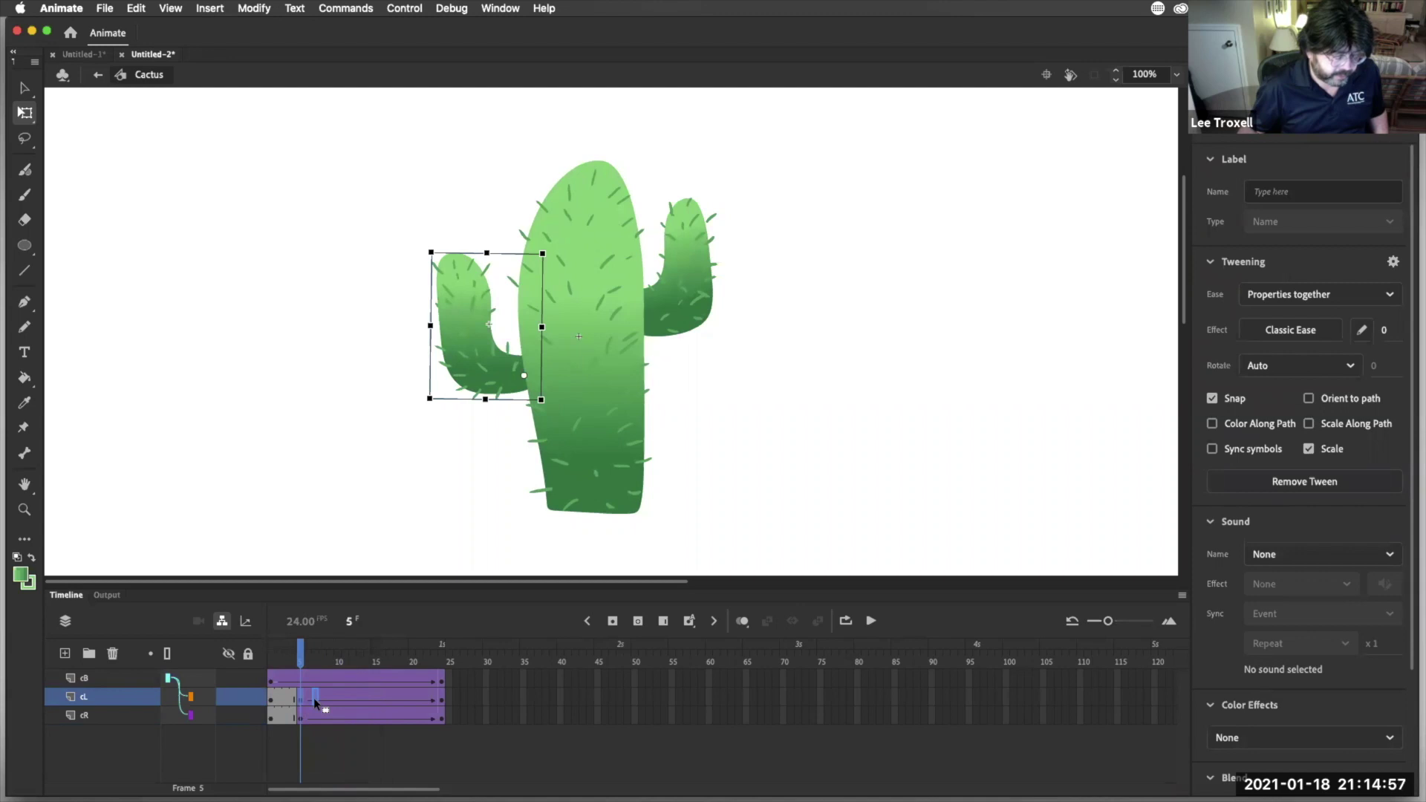
pyautogui.moveTo(316, 697); pyautogui.dragTo(442, 659)
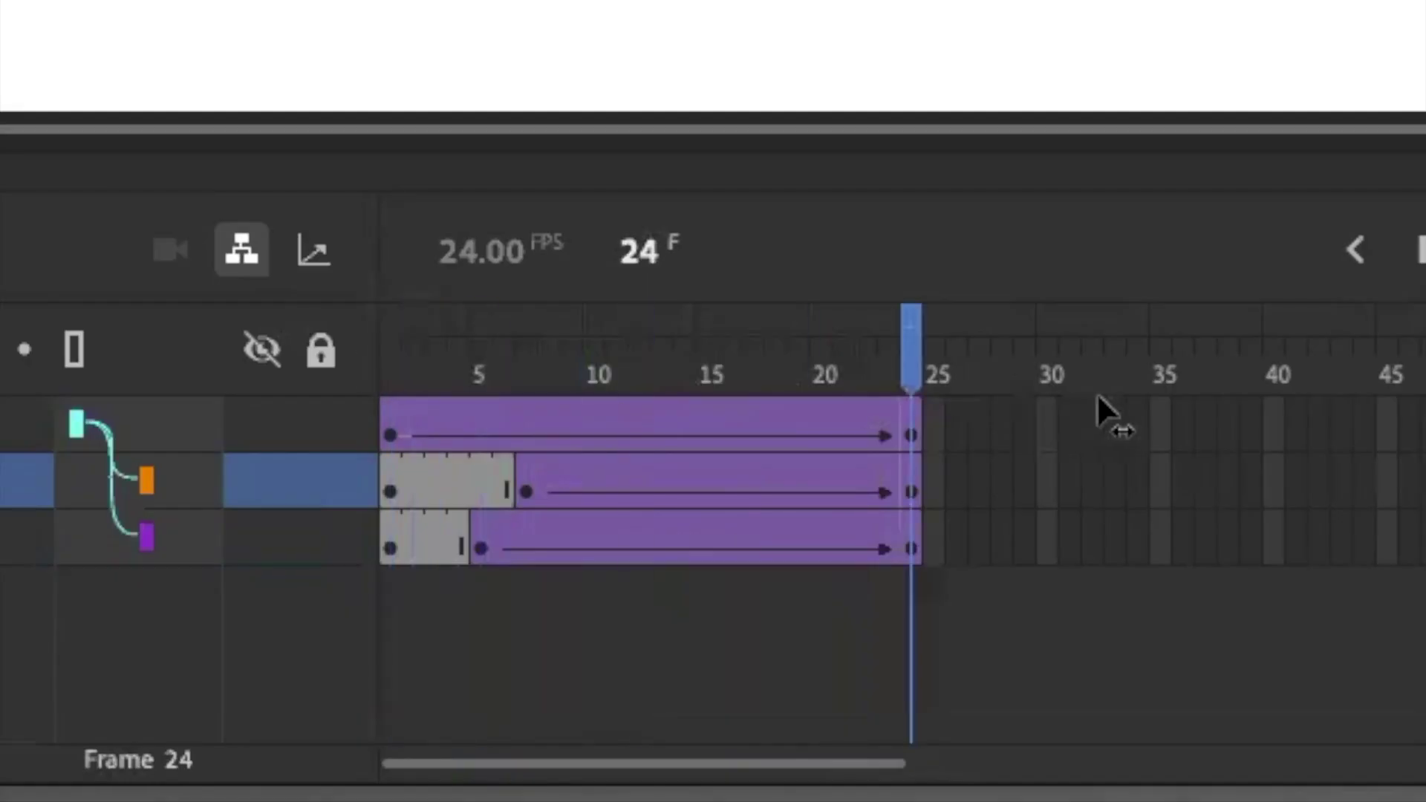
# Move the end keyframes of the cB, cL and cR layers together to frame 31 and play back the sway
pyautogui.click(908, 437)
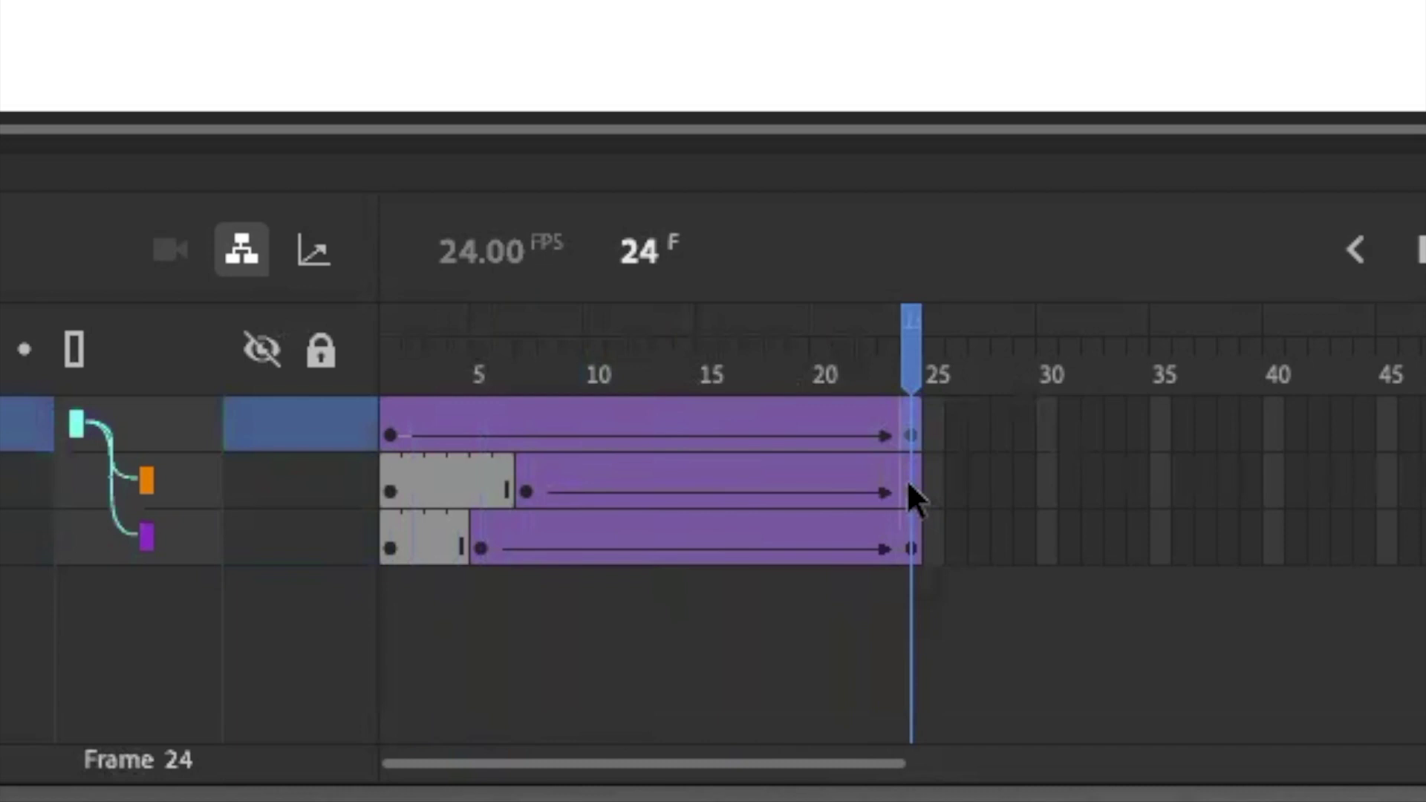
pyautogui.keyDown('shift'); pyautogui.click(912, 496); pyautogui.keyUp('shift')
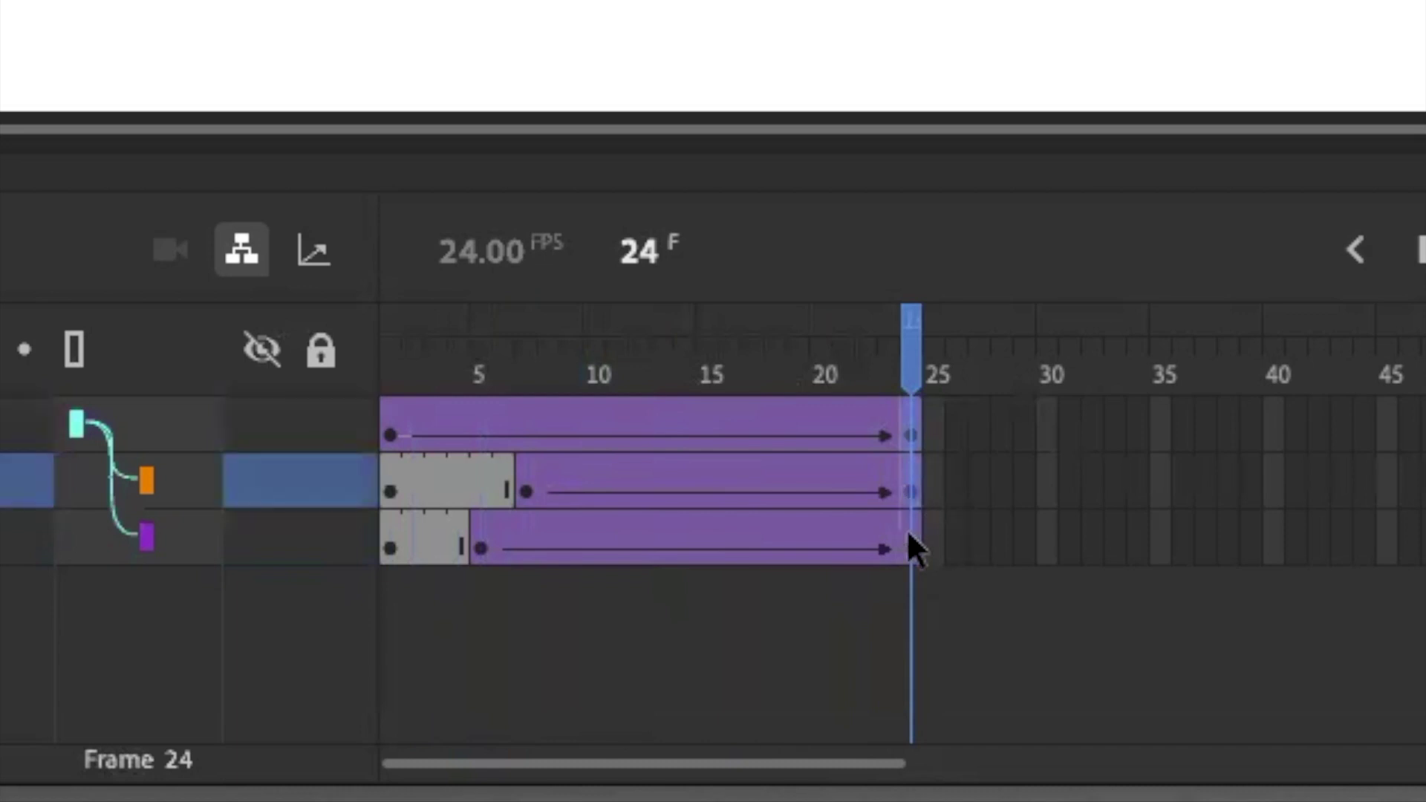
pyautogui.keyDown('shift'); pyautogui.click(912, 544); pyautogui.keyUp('shift')
pyautogui.moveTo(911, 544); pyautogui.dragTo(1059, 548)
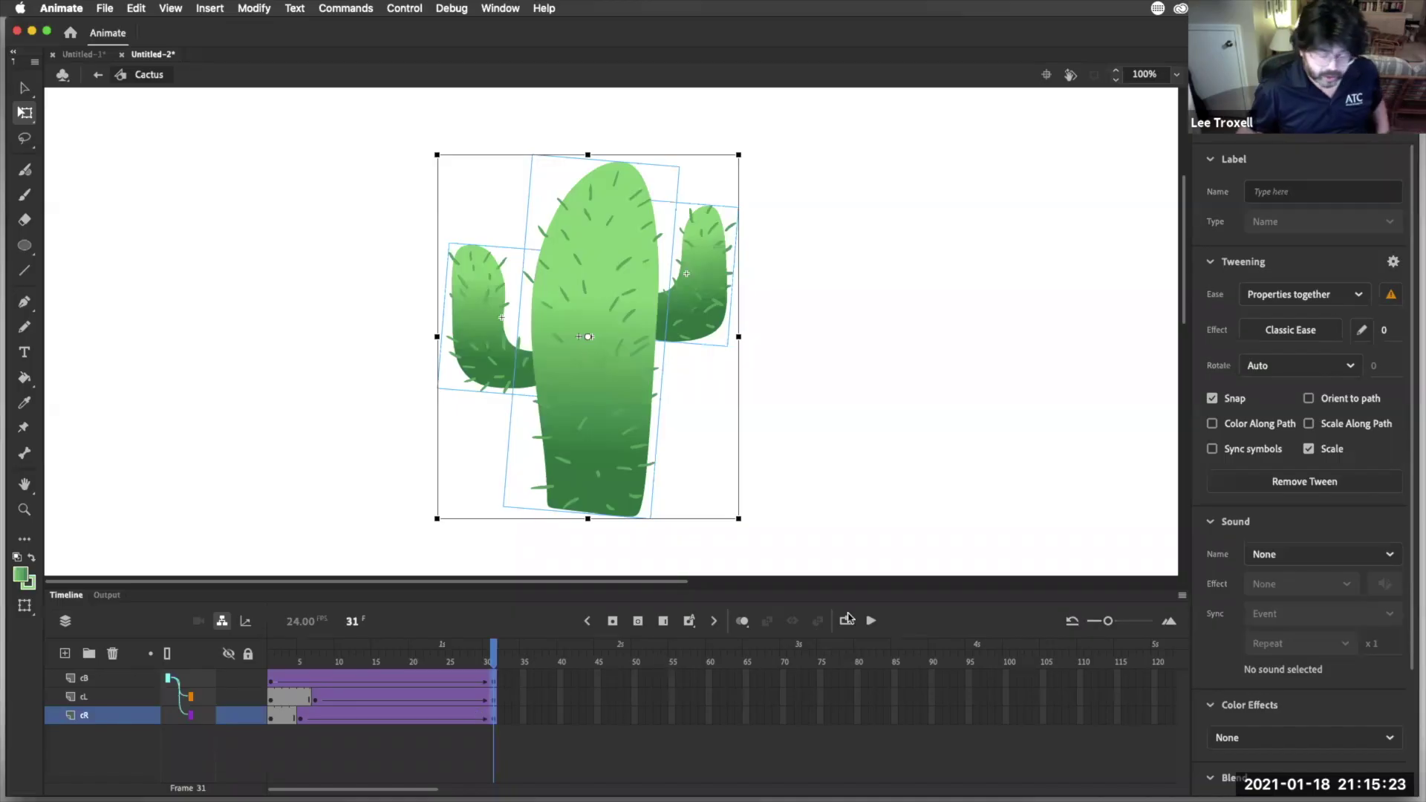
pyautogui.click(841, 527)
pyautogui.click(870, 621)
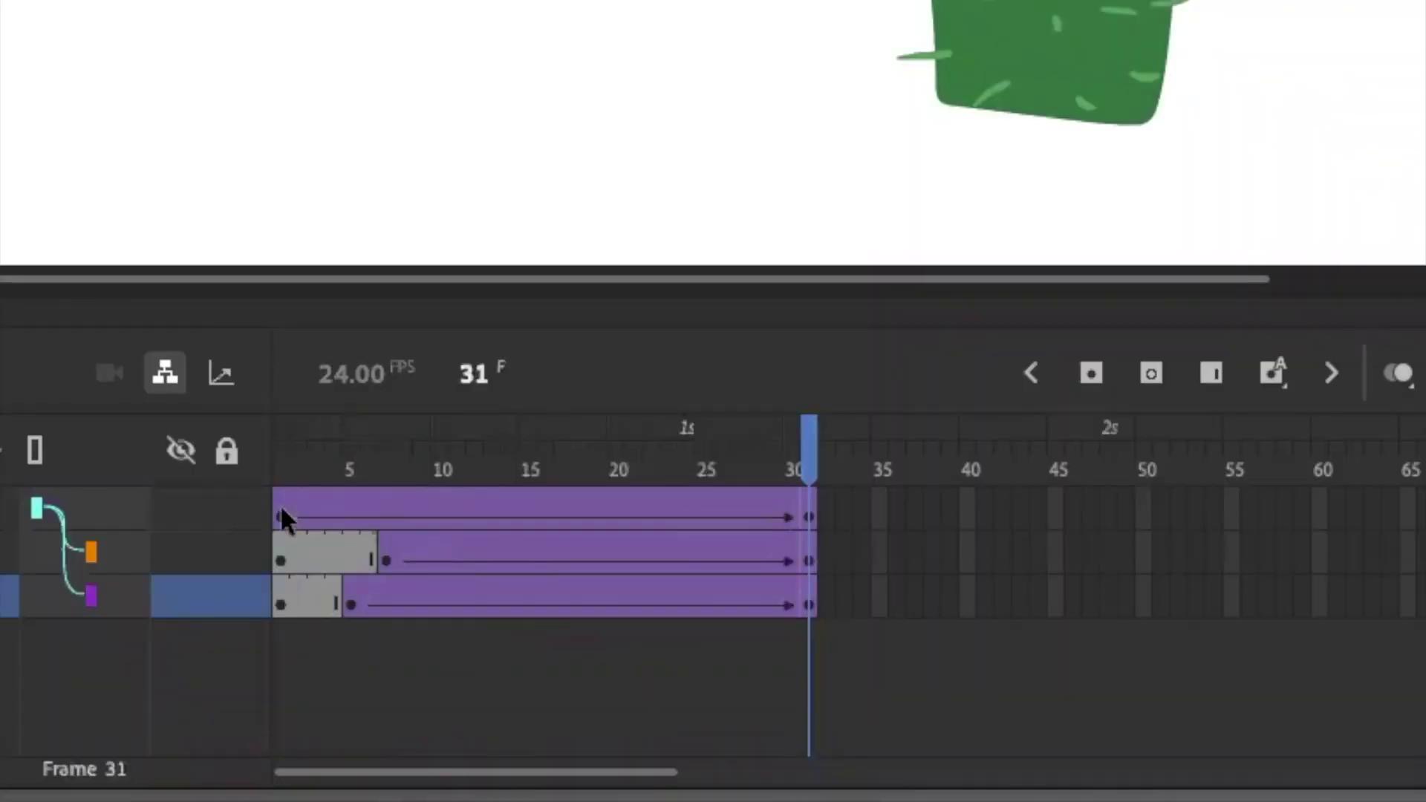
# Copy frames 1 to 31 of all three cactus layers
pyautogui.click(278, 512)
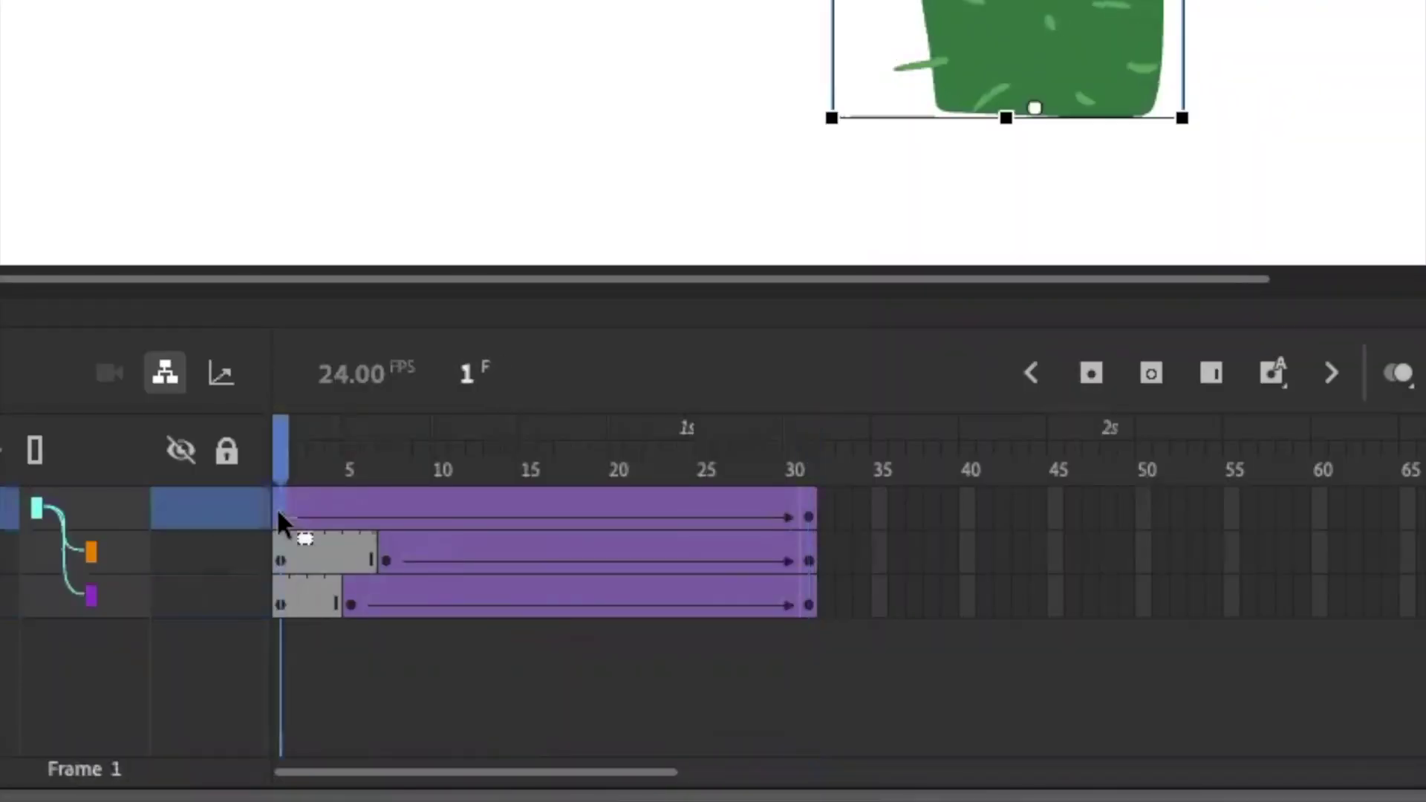
pyautogui.click(815, 604)
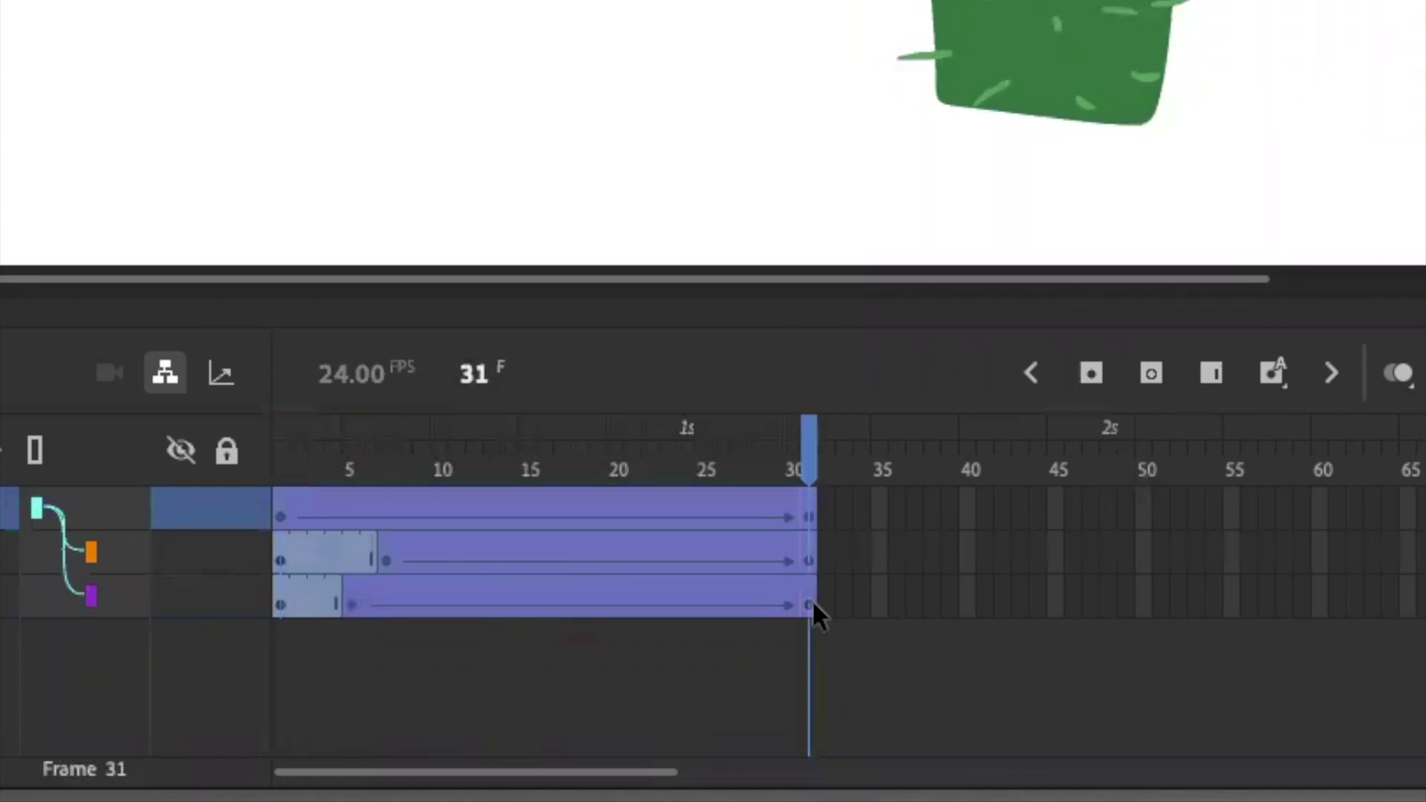
pyautogui.rightClick(518, 515)
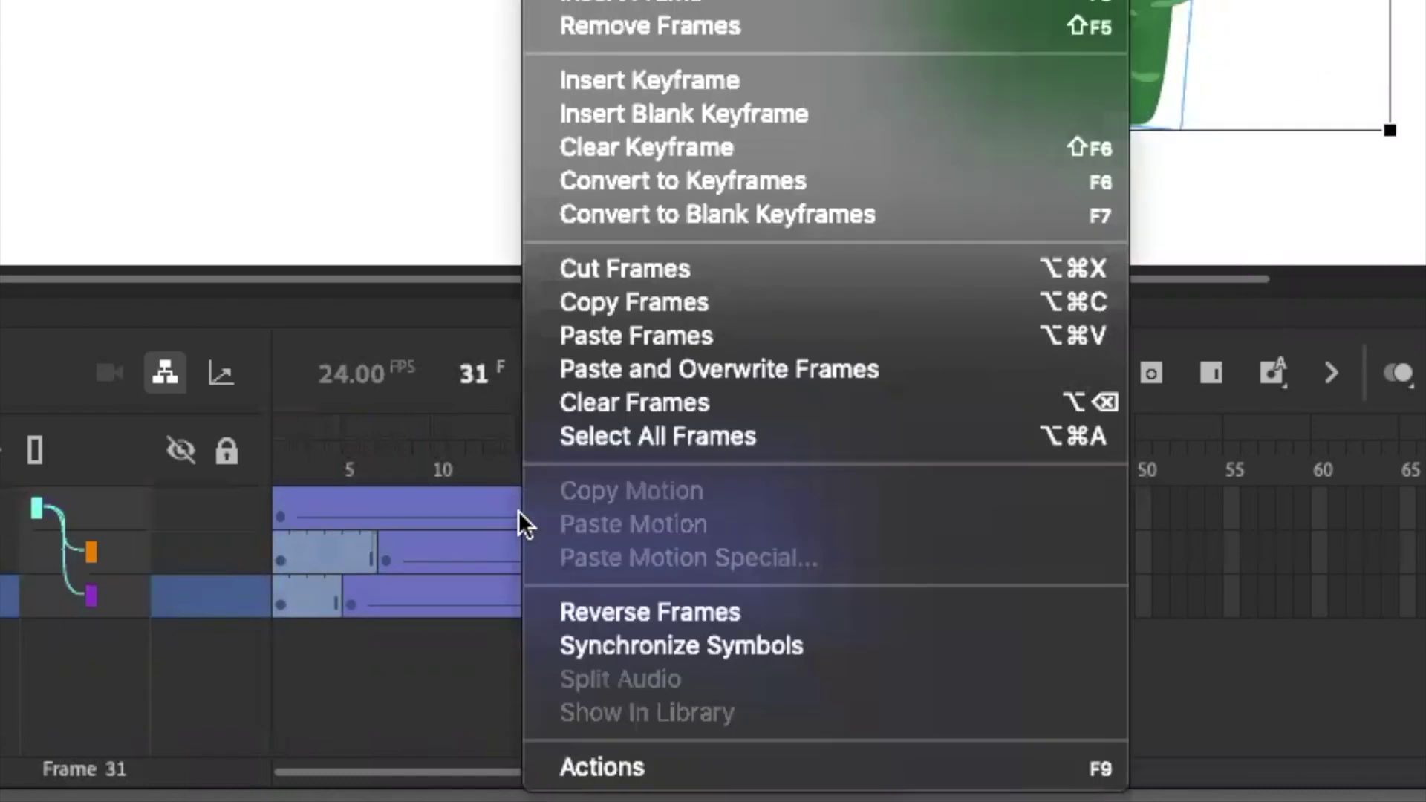
pyautogui.click(693, 303)
# Paste the copied frames at frame 32 across the cB, cL and cR layers
pyautogui.click(825, 511)
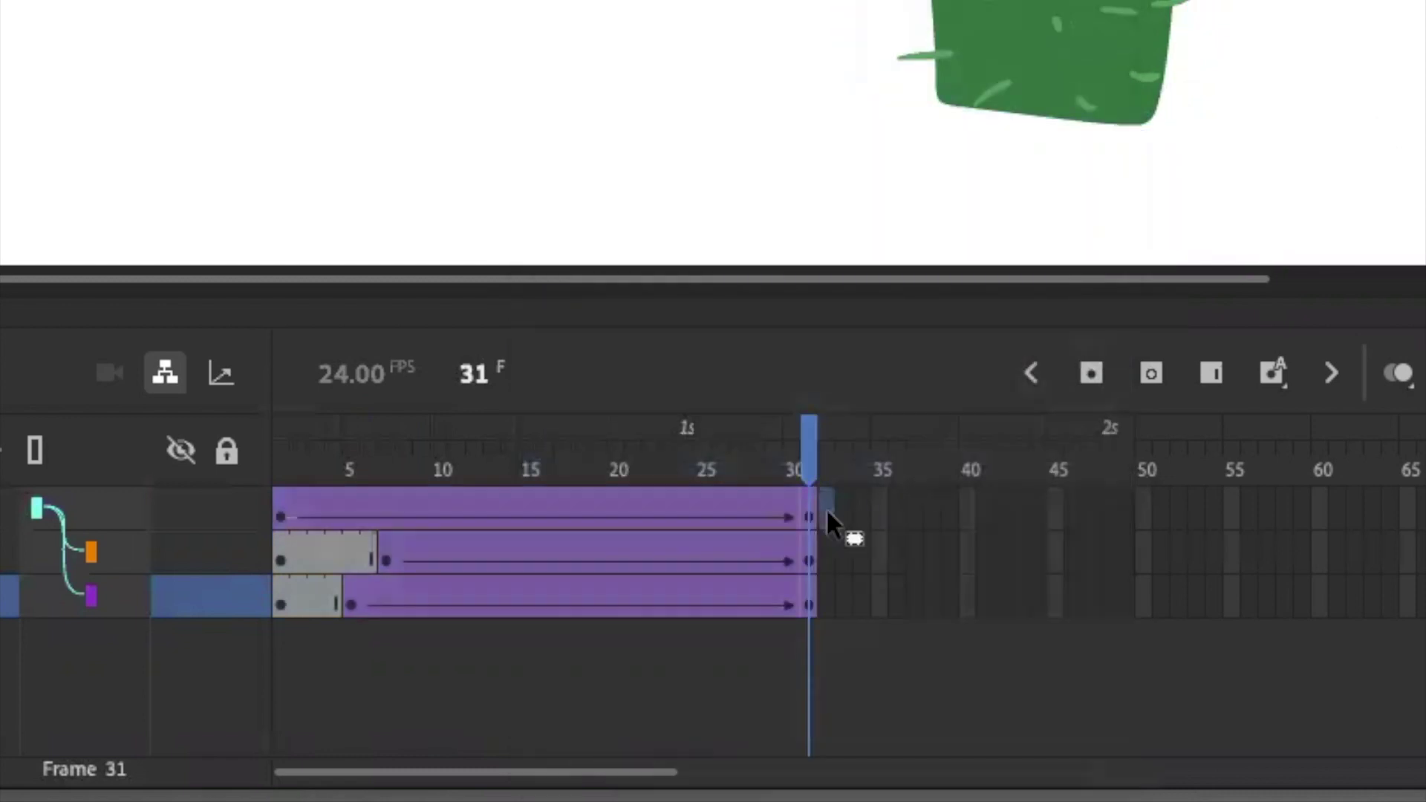
pyautogui.moveTo(830, 554); pyautogui.dragTo(822, 585)
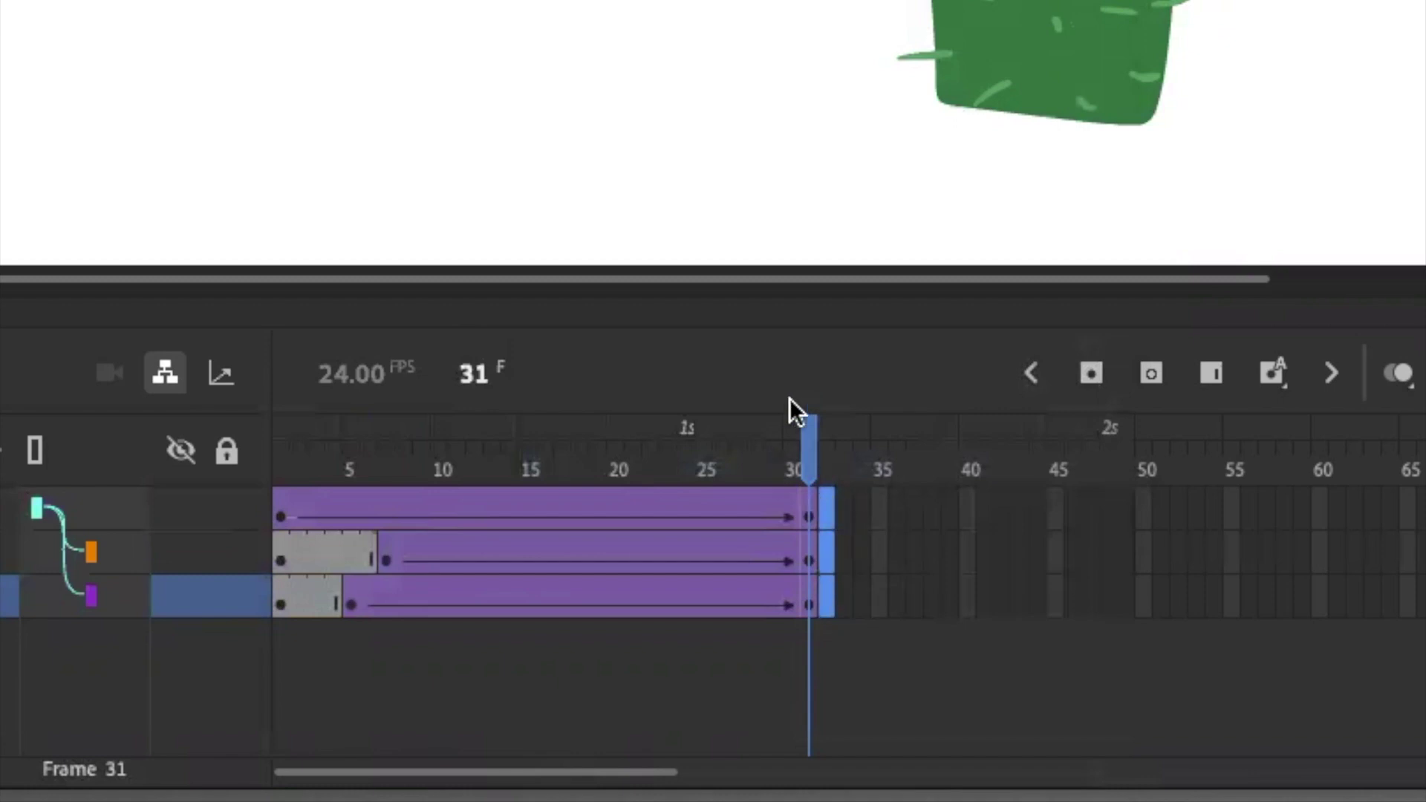
pyautogui.click(703, 468)
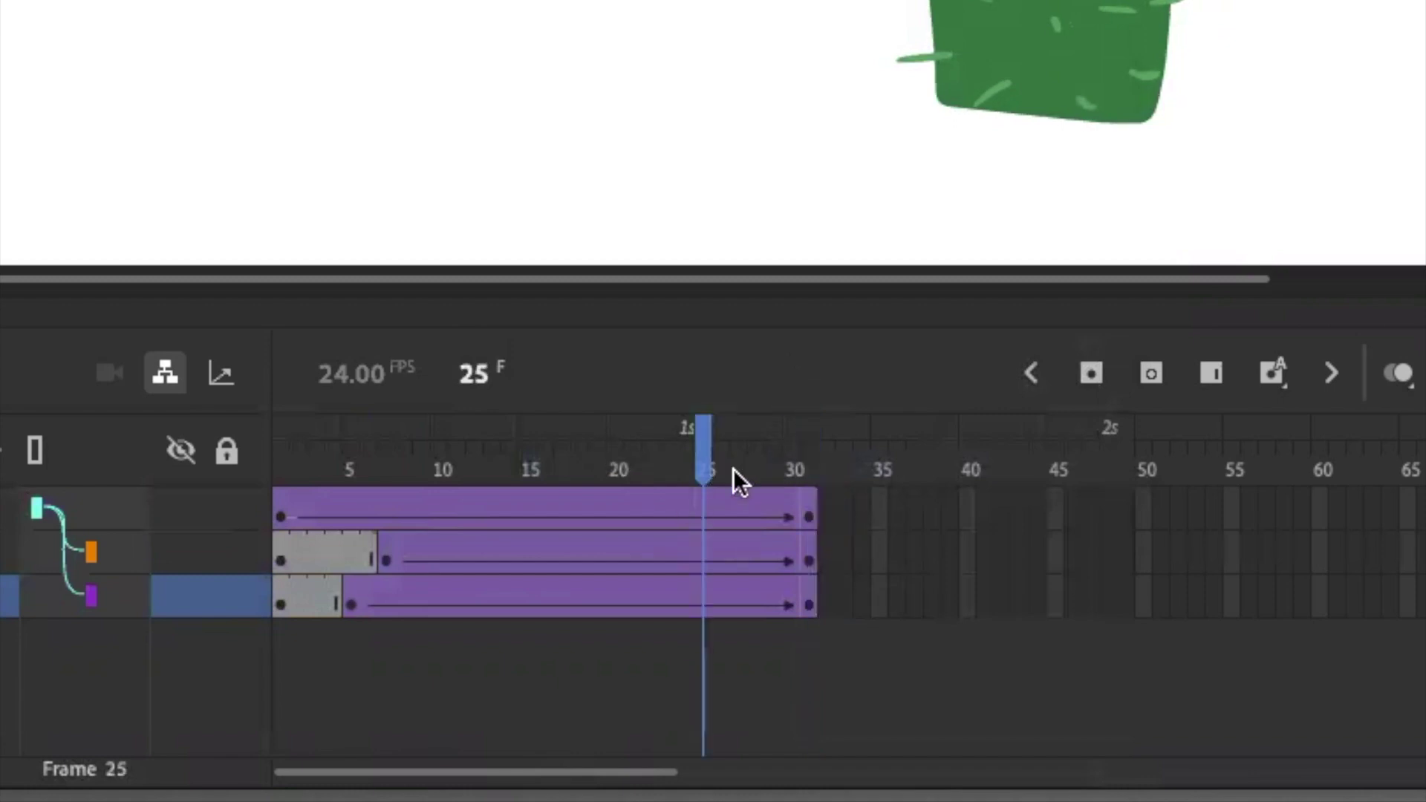
pyautogui.click(823, 508)
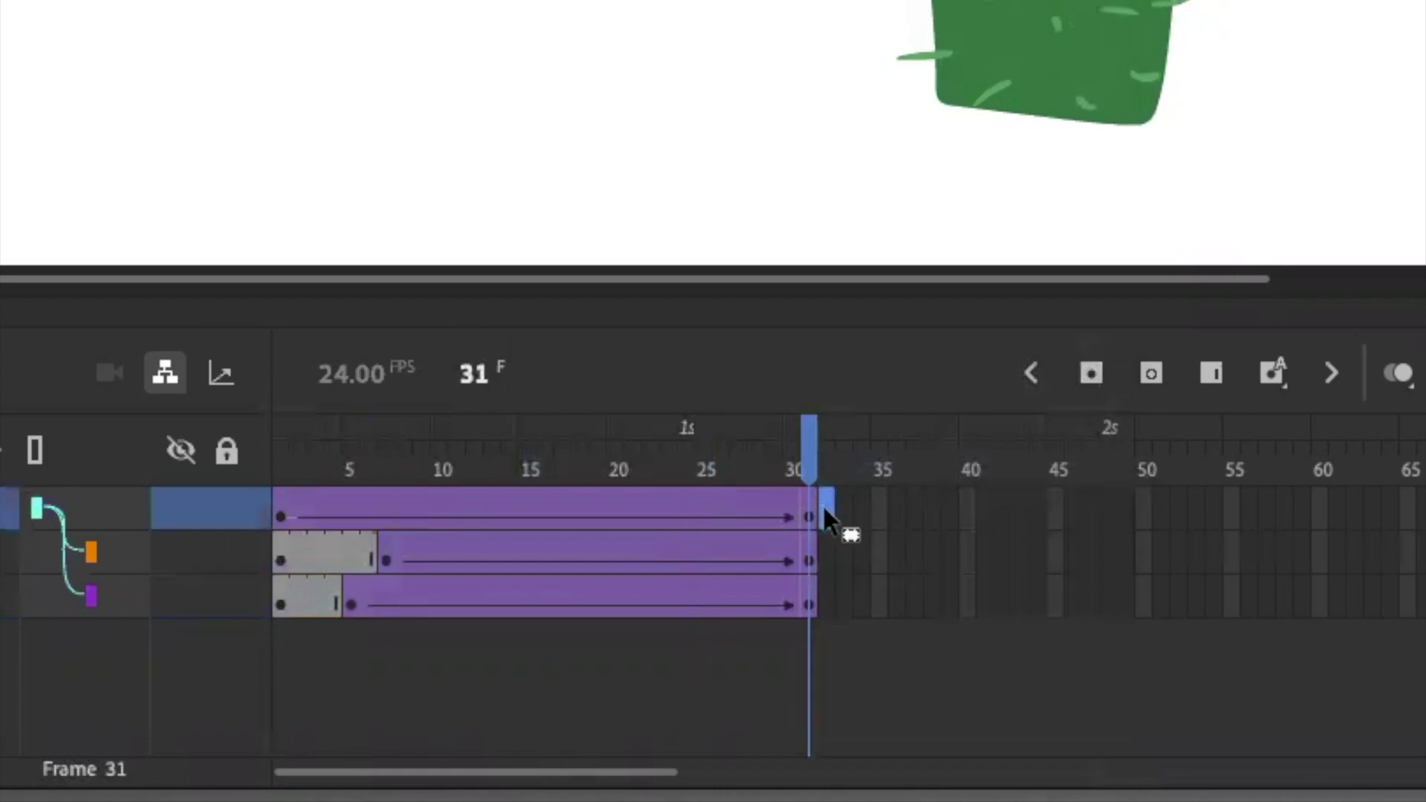
pyautogui.moveTo(818, 505); pyautogui.dragTo(822, 591)
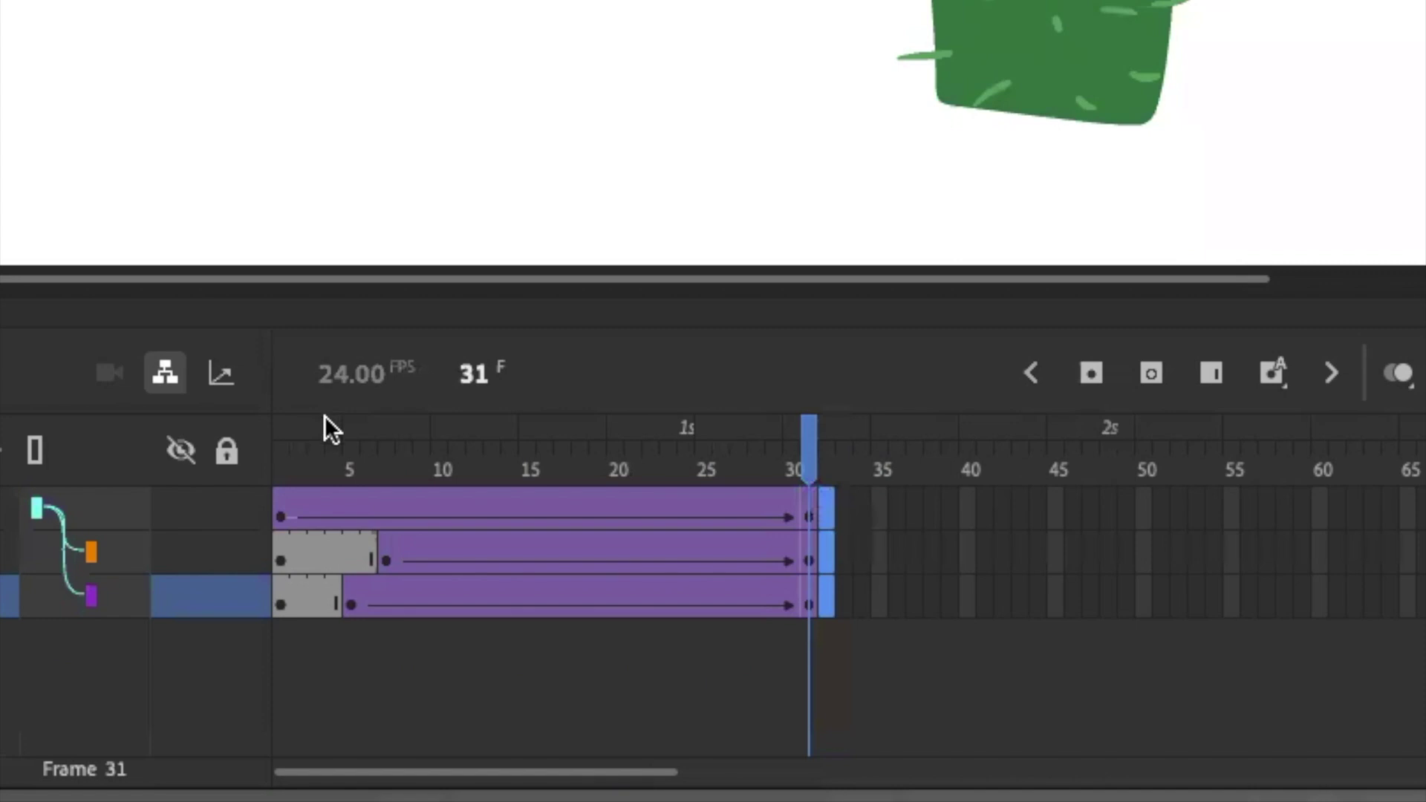
pyautogui.rightClick(823, 559)
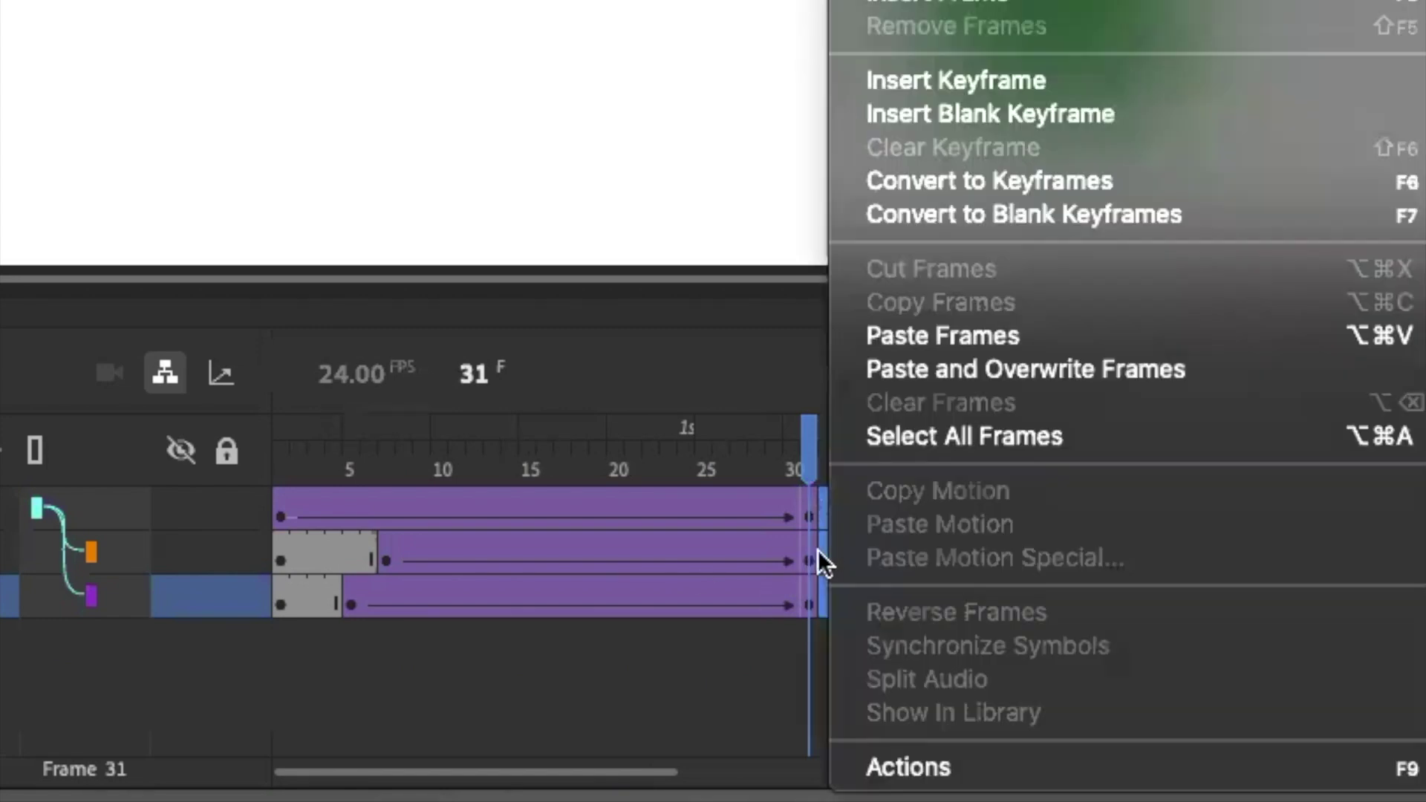
pyautogui.click(950, 336)
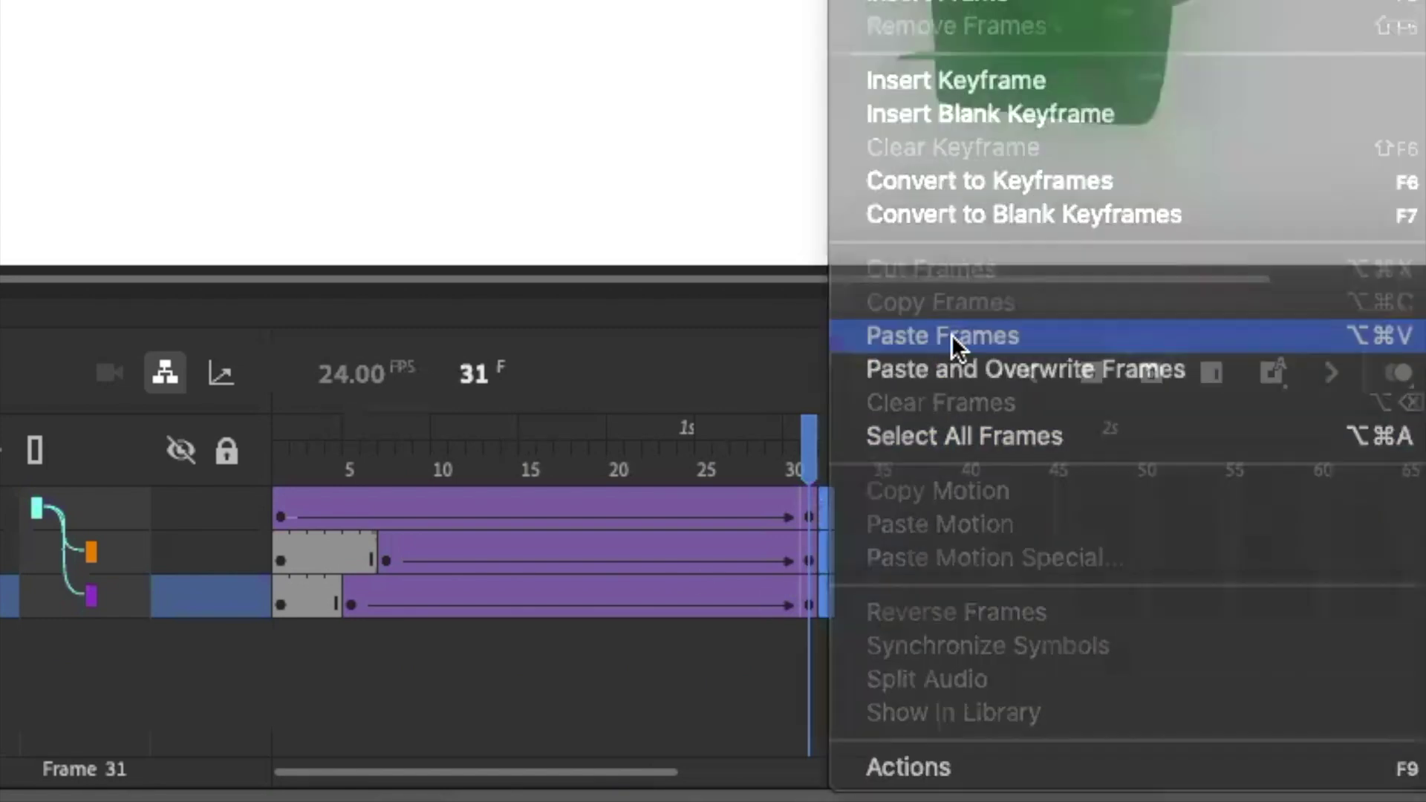
# Reverse frames 32 to 62 on all three cactus layers
pyautogui.click(827, 514)
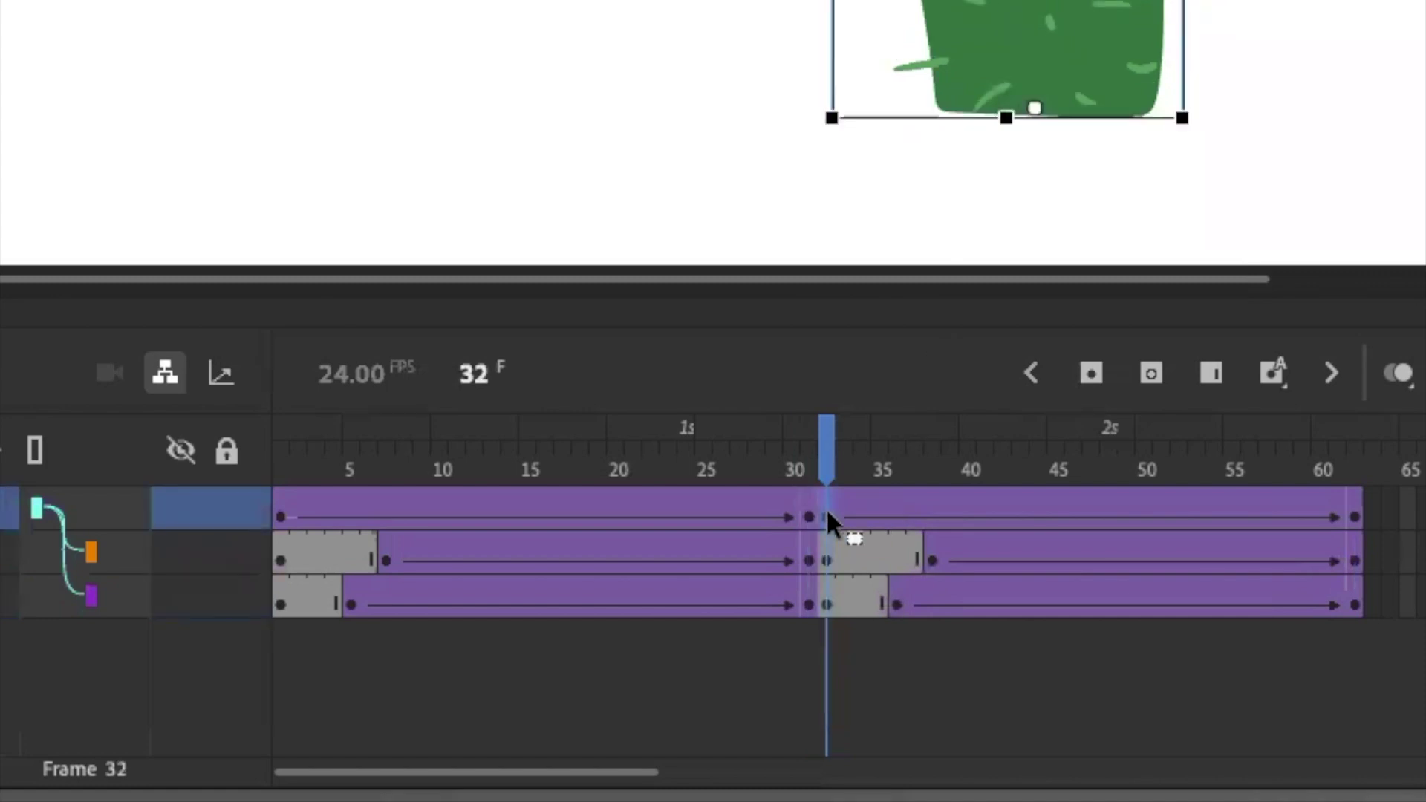
pyautogui.keyDown('shift'); pyautogui.click(1354, 603); pyautogui.keyUp('shift')
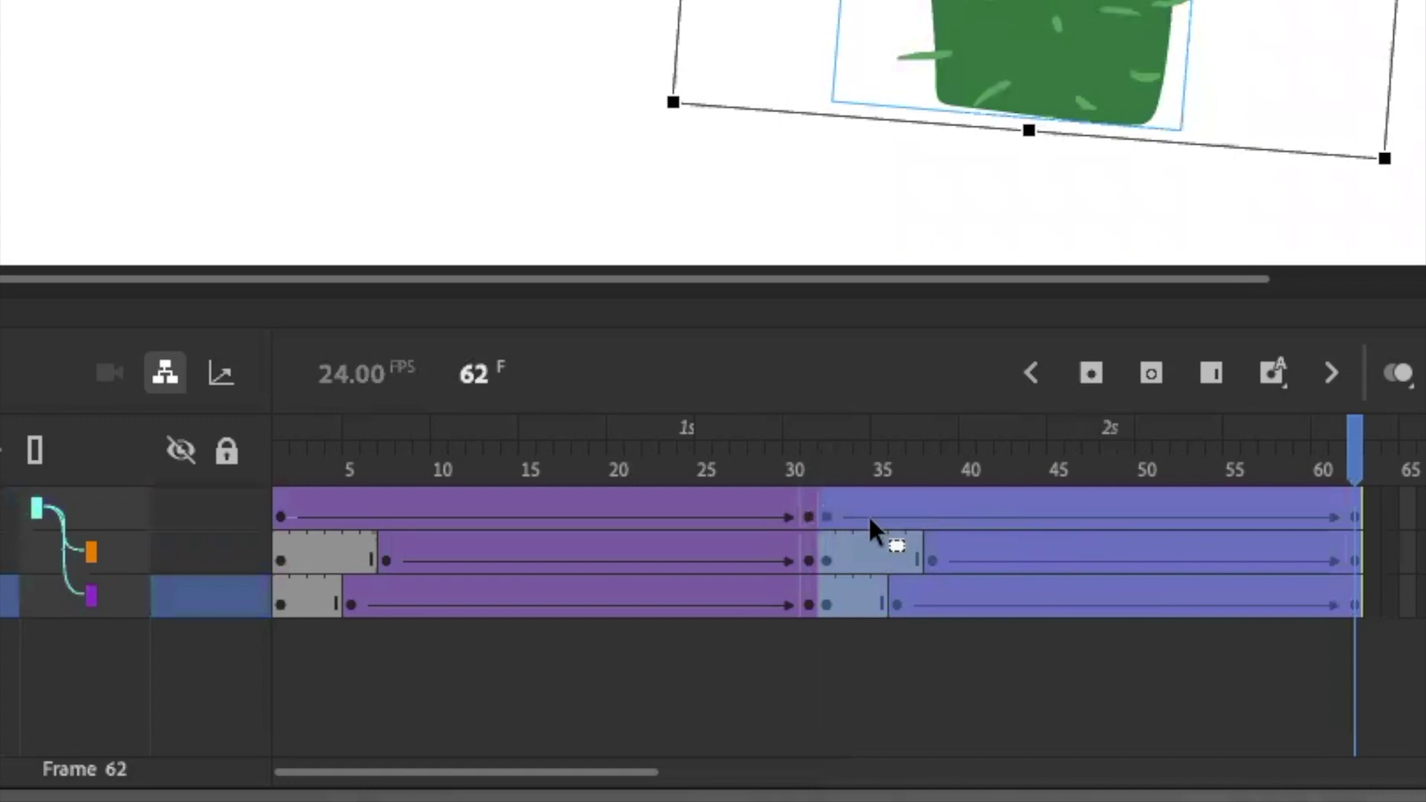
pyautogui.rightClick(989, 535)
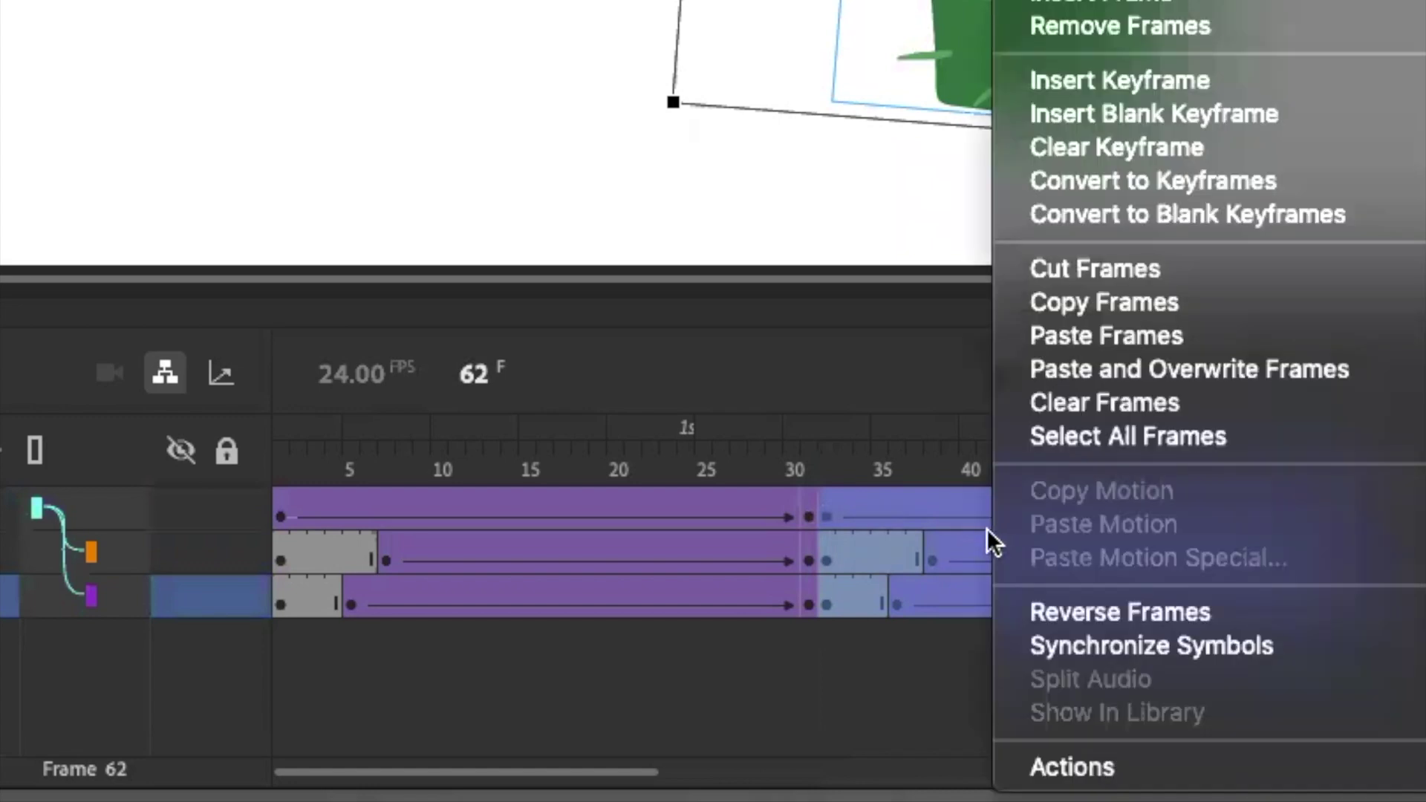
pyautogui.click(1071, 610)
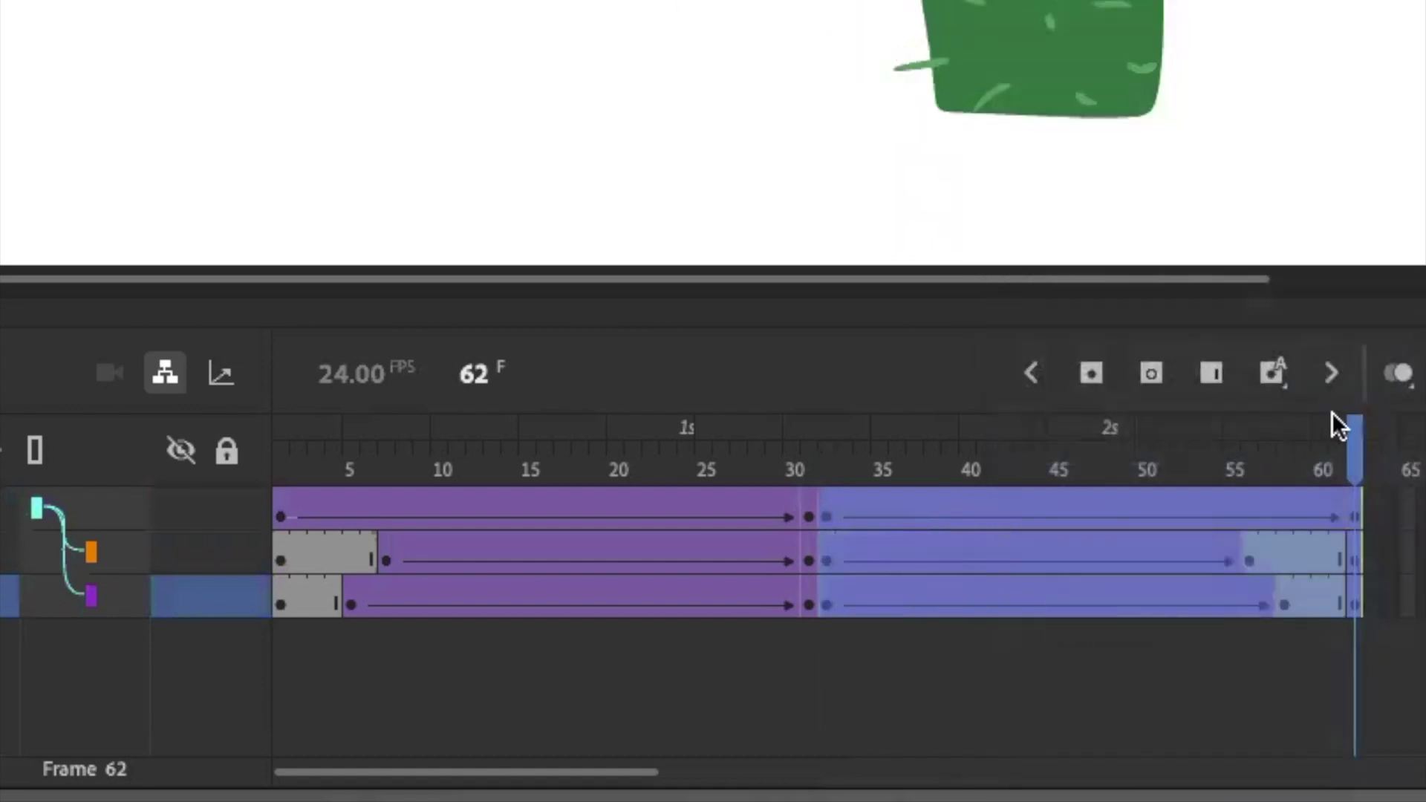
# Enable looped playback over frames 1 to 62 and preview the cactus swaying back and forth
pyautogui.hotkey('alt', 'shift', 'l')
pyautogui.press('Return')
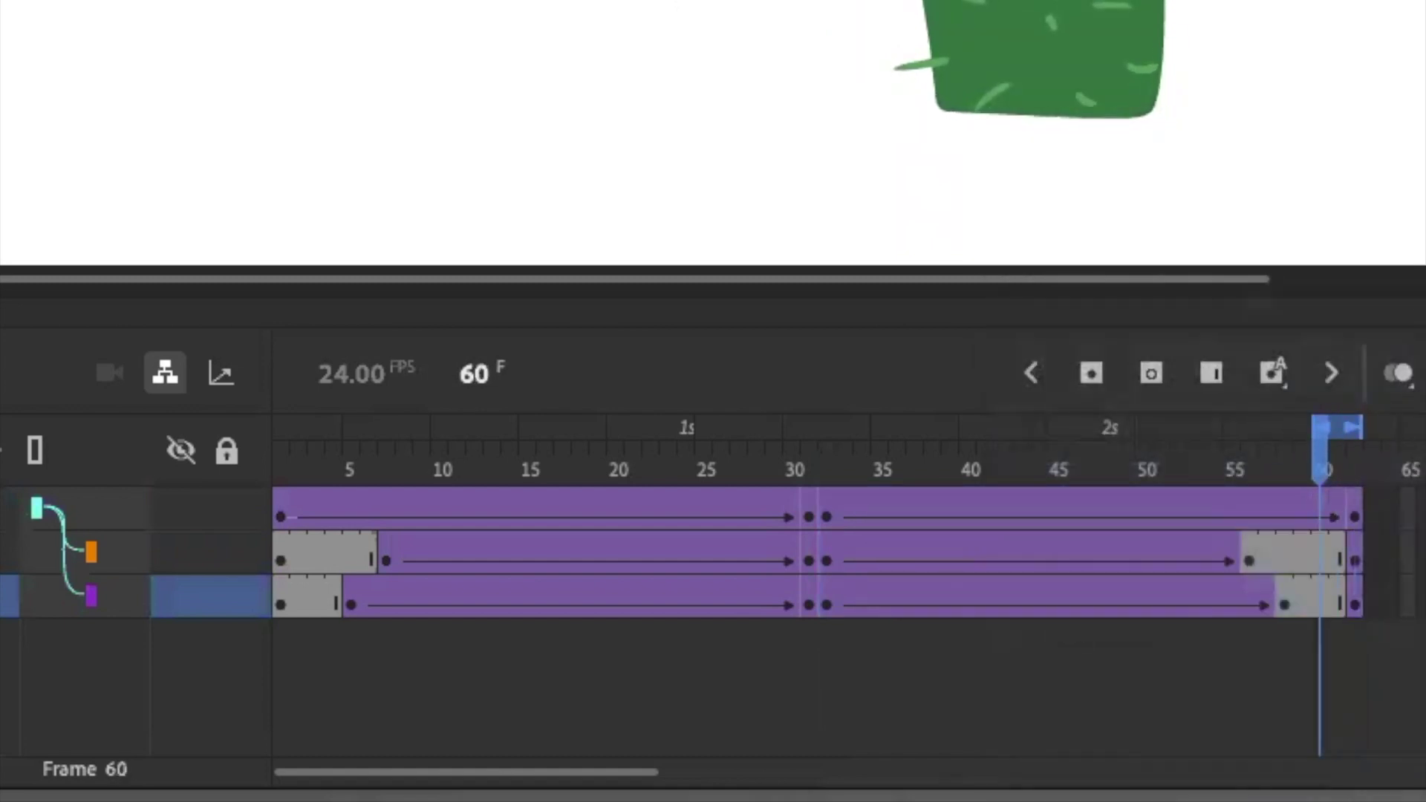
pyautogui.moveTo(1321, 429); pyautogui.dragTo(229, 392)
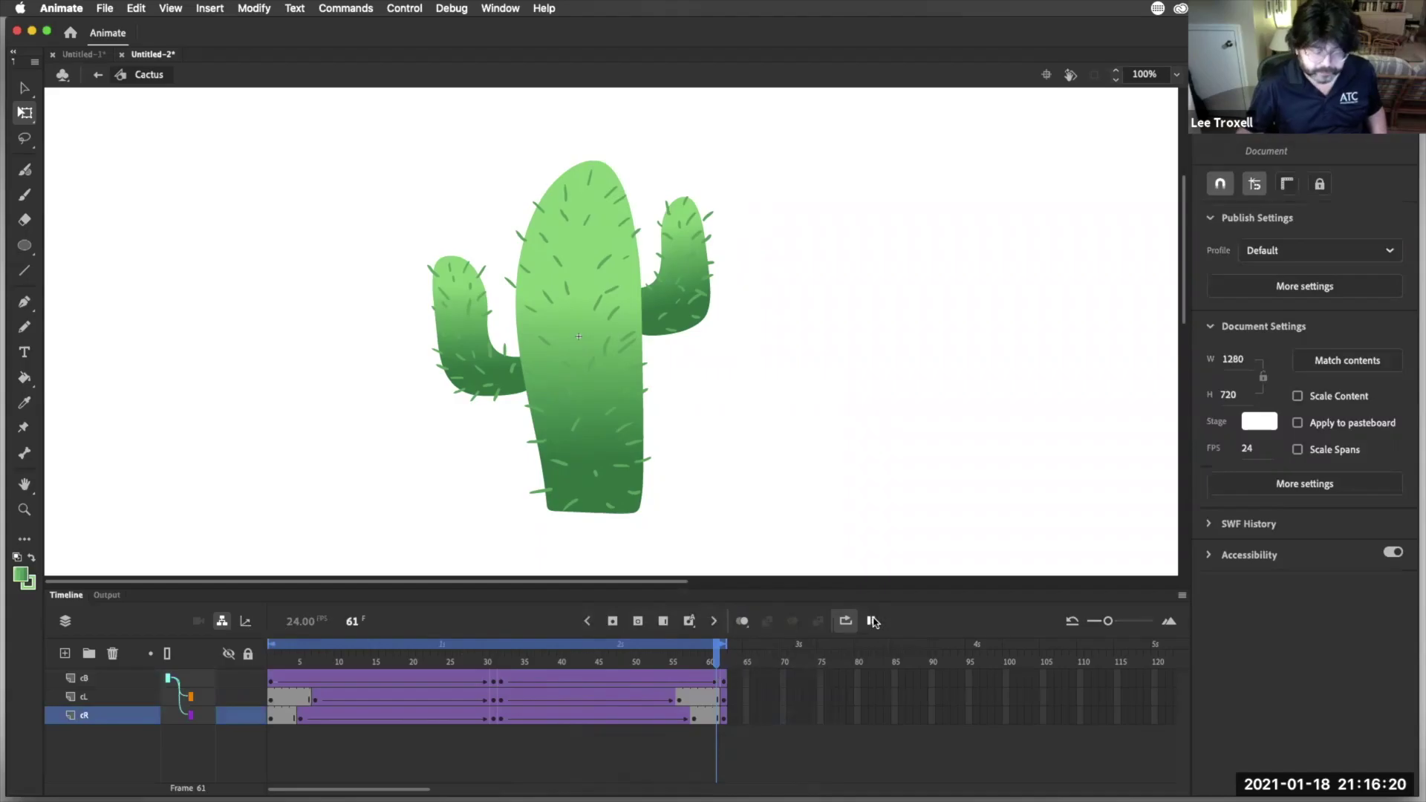
pyautogui.click(871, 621)
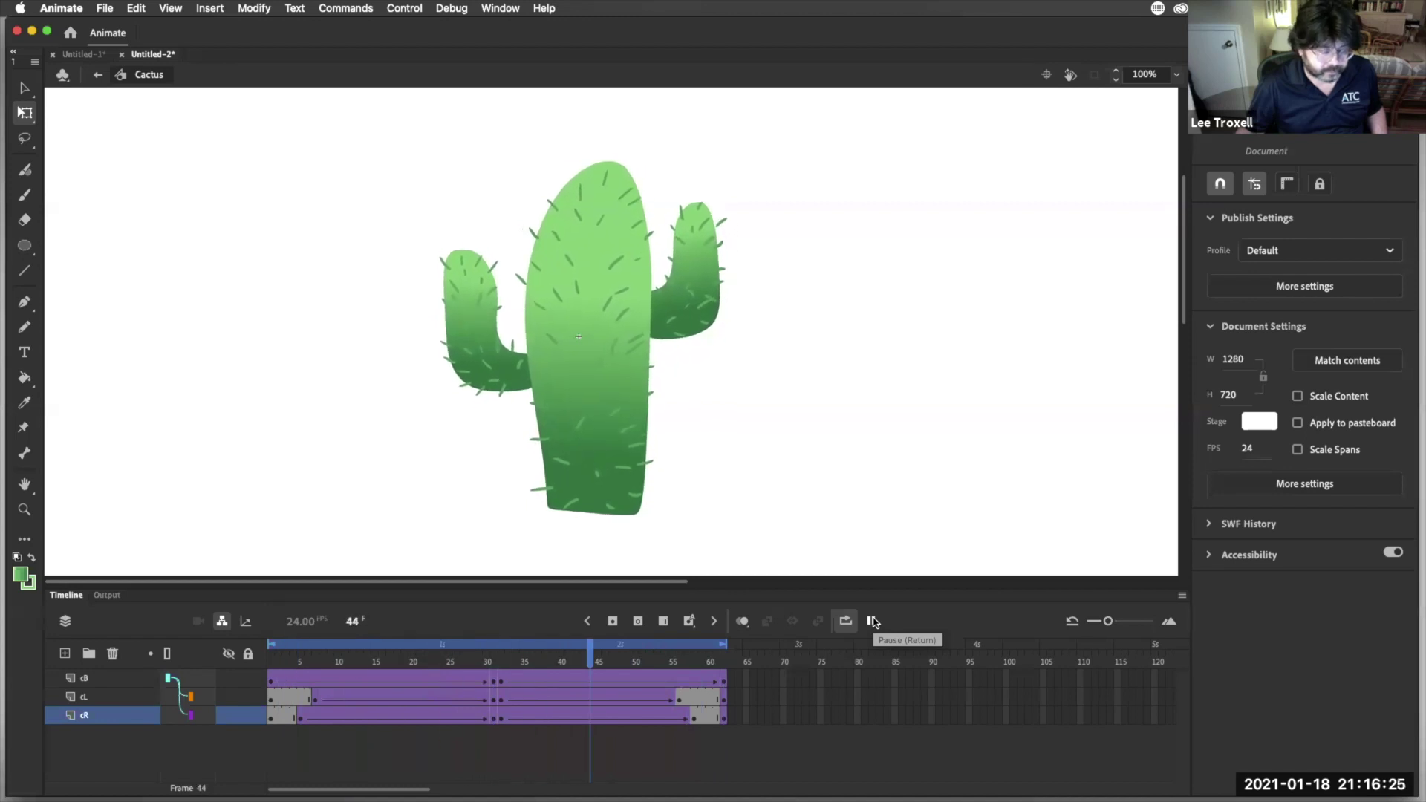
pyautogui.click(871, 621)
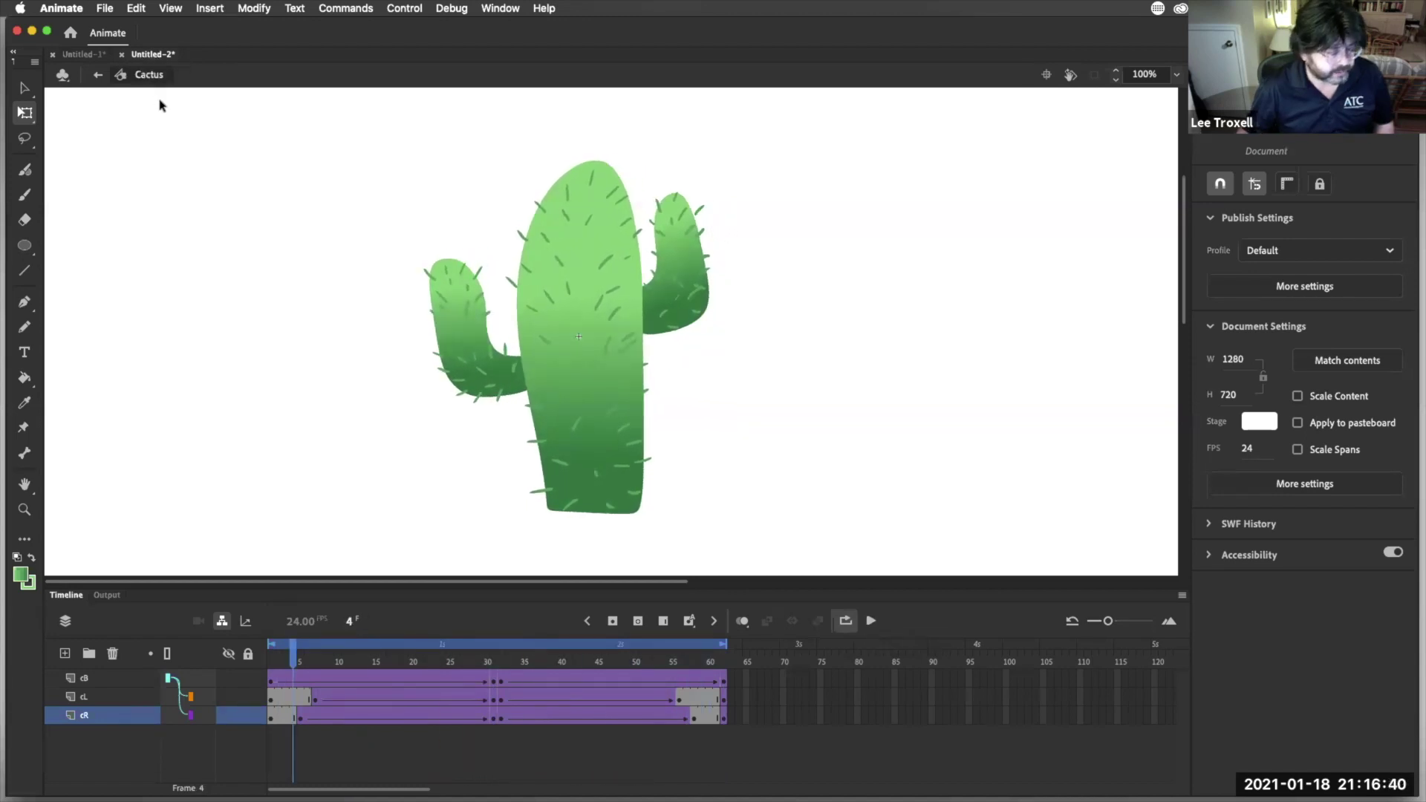
# Return to Scene 1 and move the Cactus instance rightward to about X 885, Y 500
pyautogui.click(97, 77)
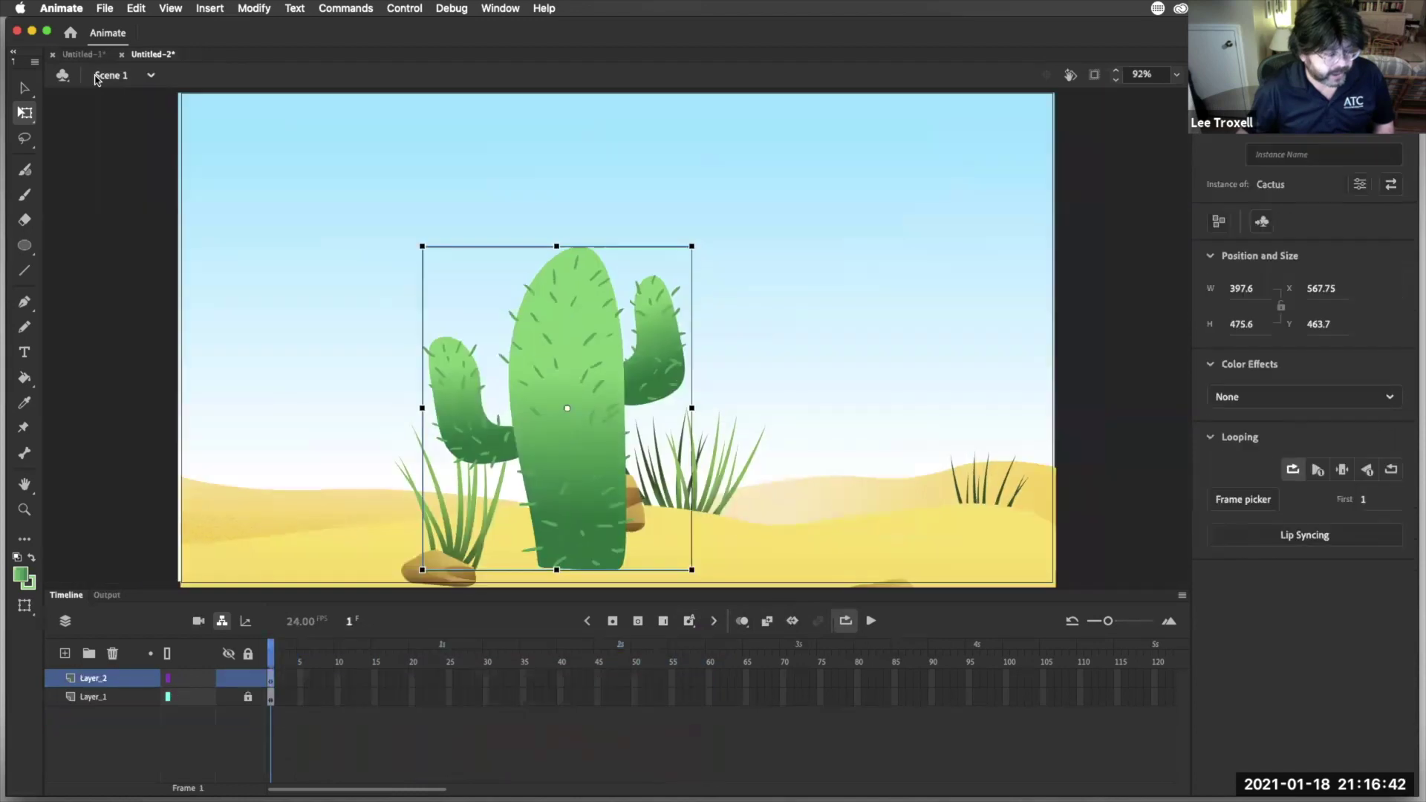
pyautogui.moveTo(624, 337); pyautogui.dragTo(779, 352)
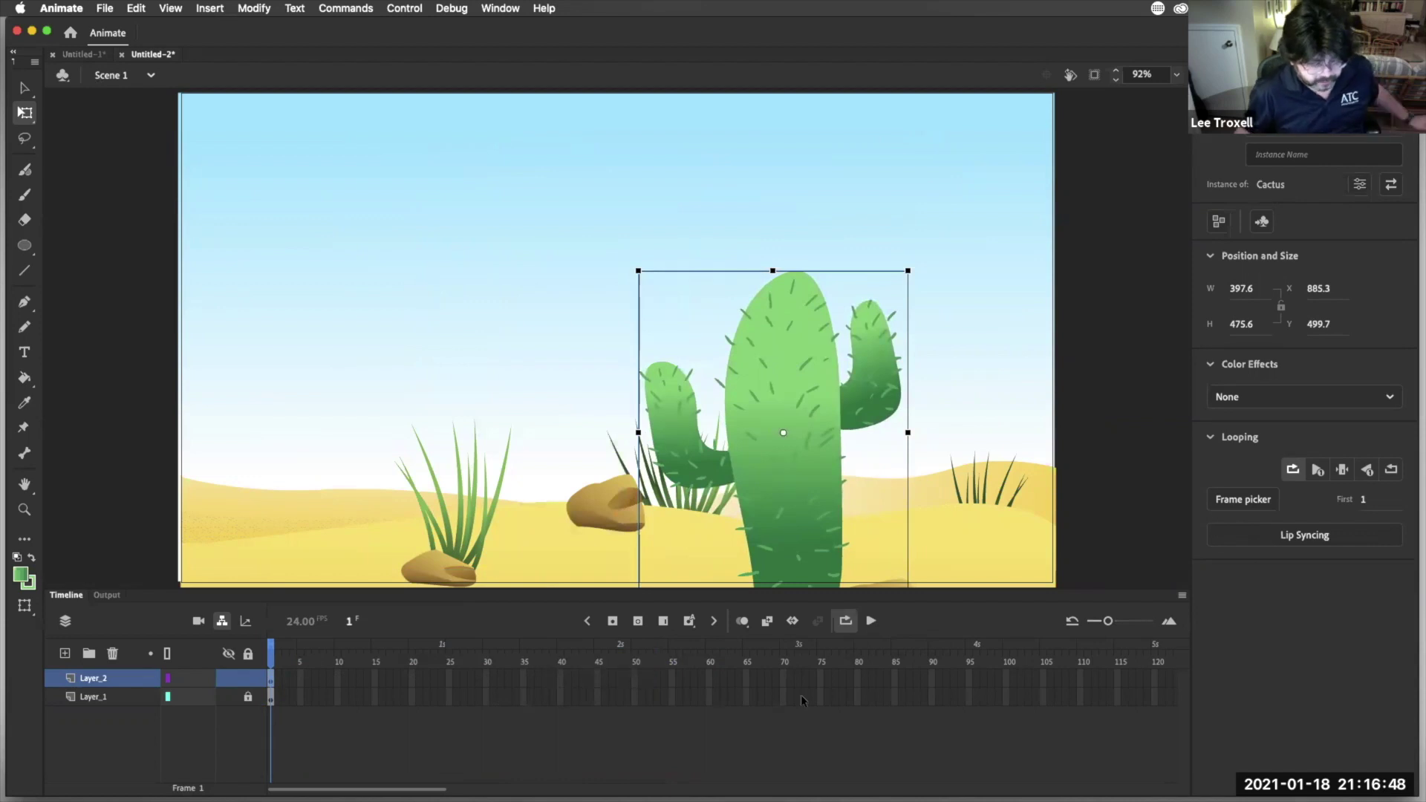
# Insert keyframes at frame 75 on Layer_2 and Layer_1 to extend the cactus and the desert background
pyautogui.click(821, 678)
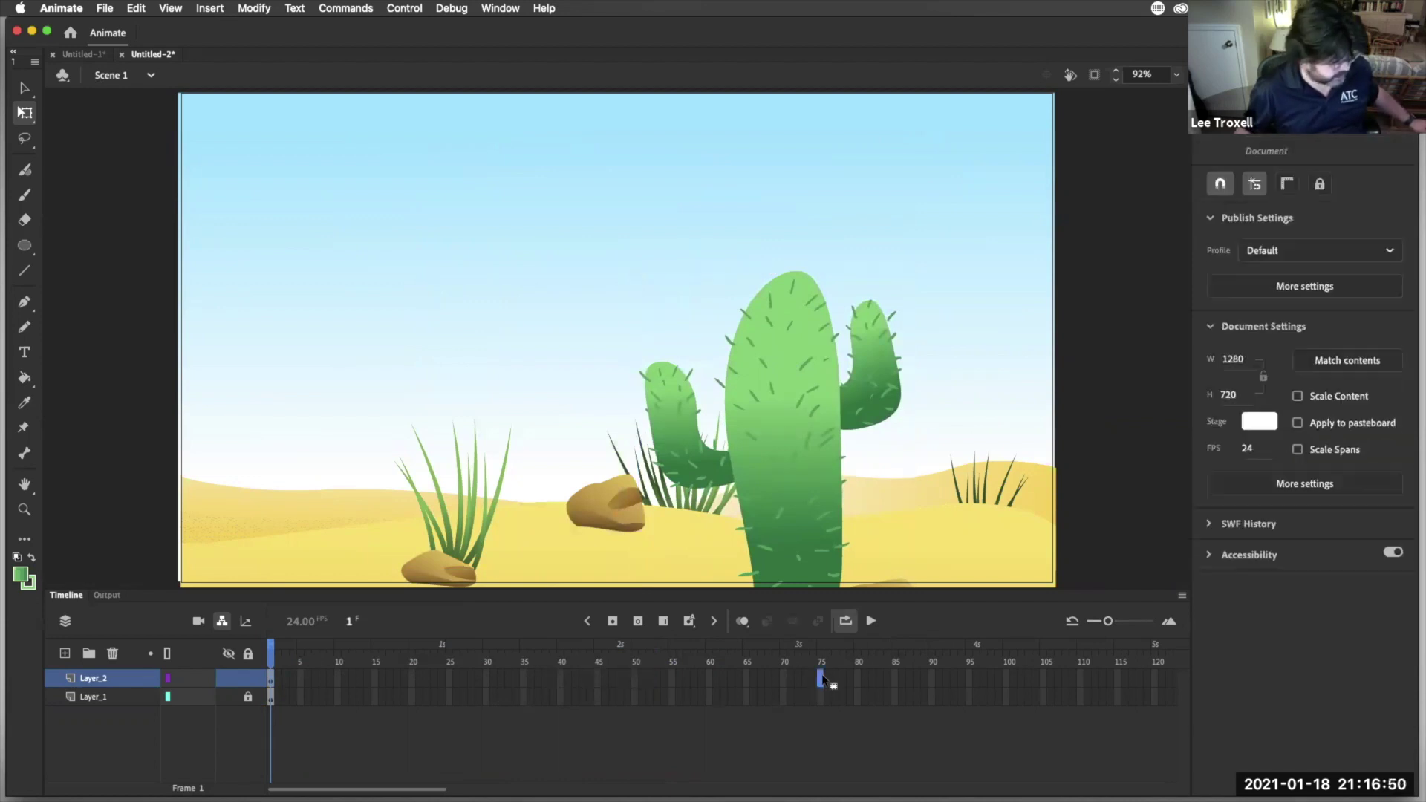
pyautogui.click(612, 621)
pyautogui.click(820, 697)
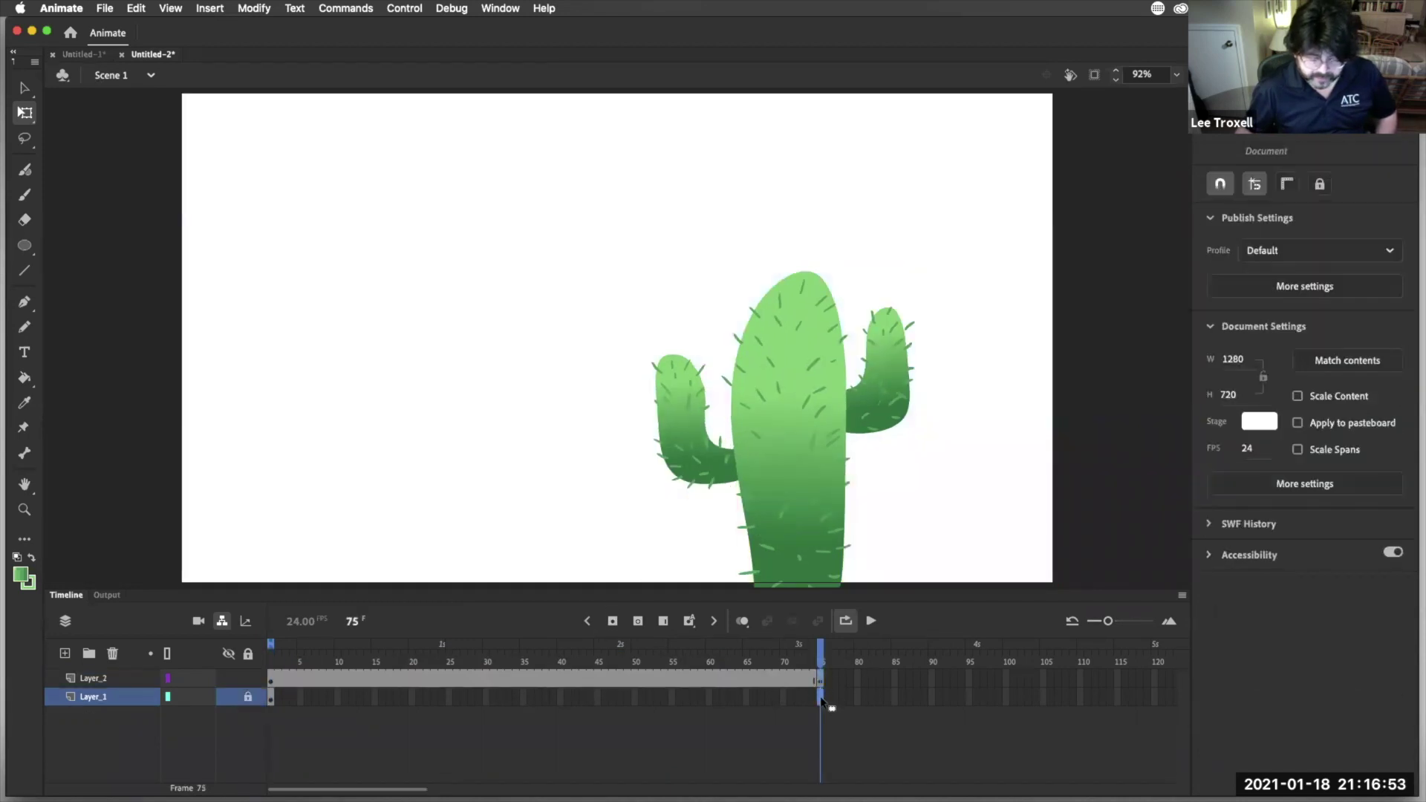
pyautogui.click(612, 621)
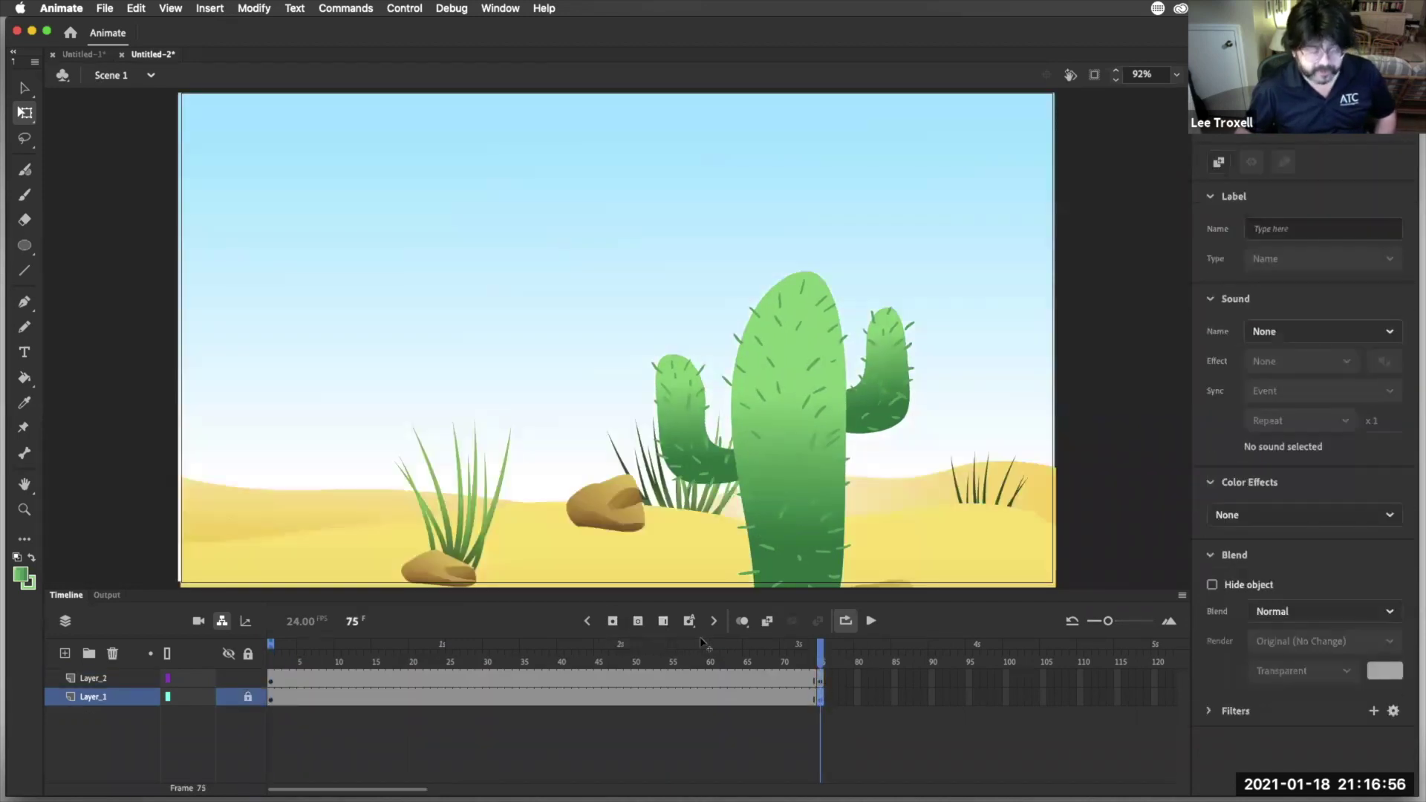
# Test the movie in Animate to view the swaying cactus in the desert scene
pyautogui.click(415, 8)
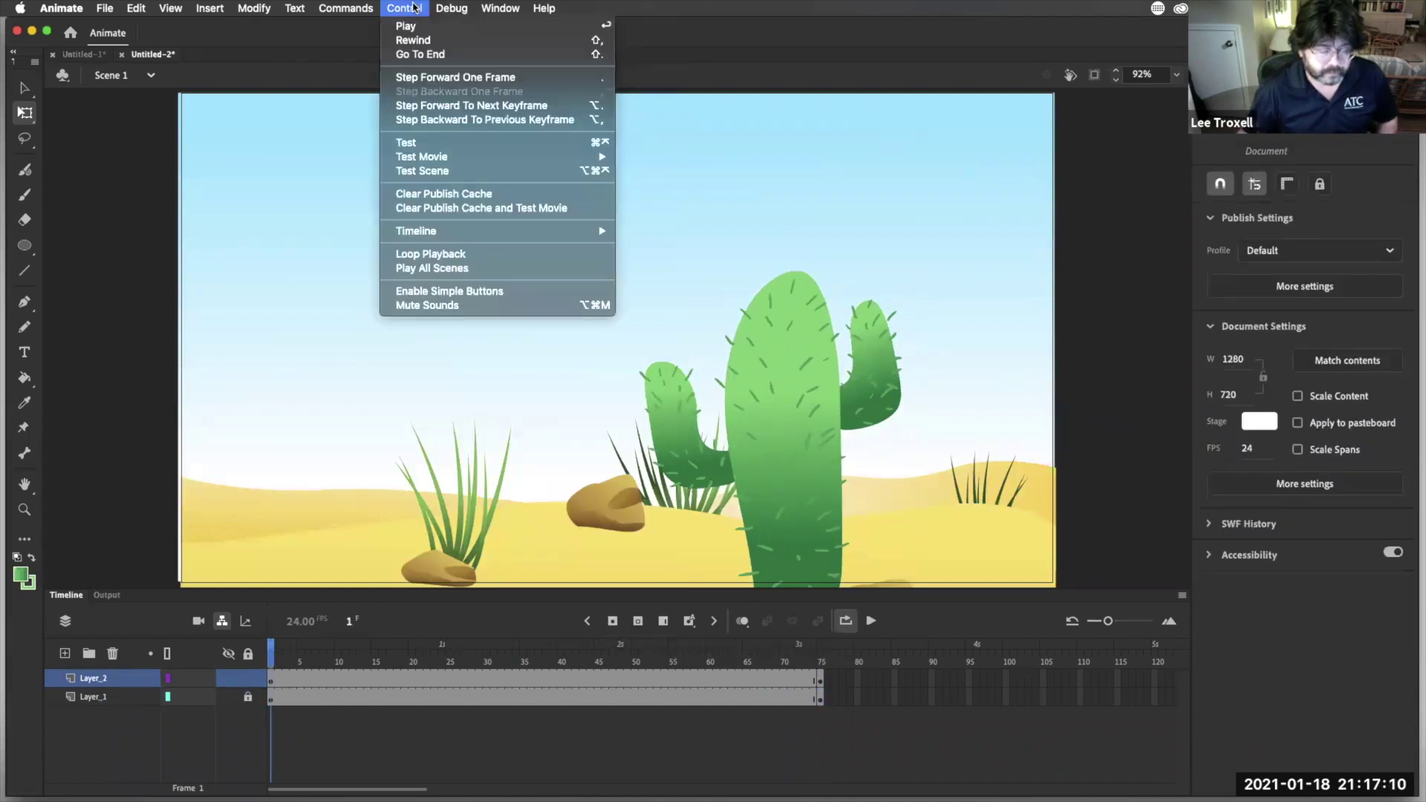
pyautogui.moveTo(443, 162)
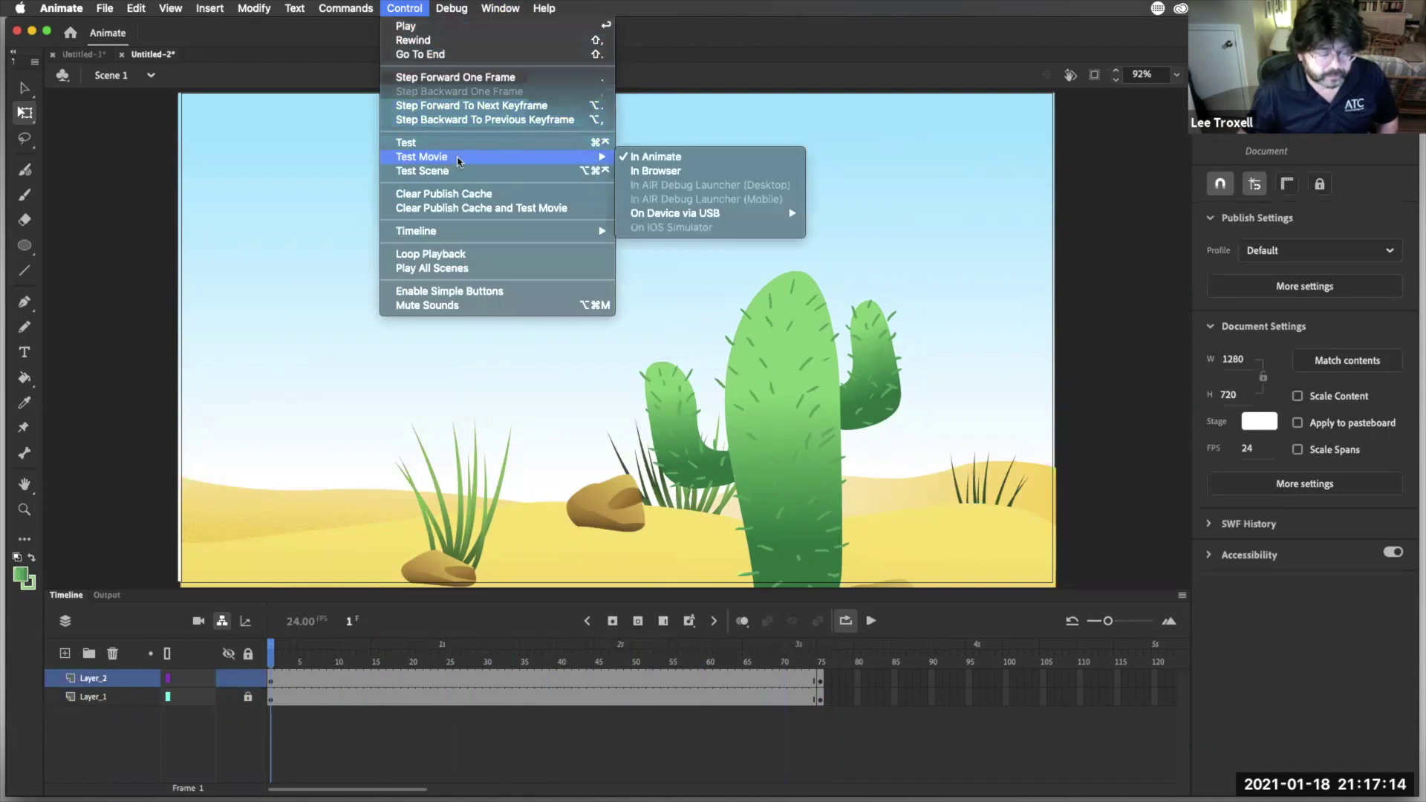
pyautogui.click(655, 157)
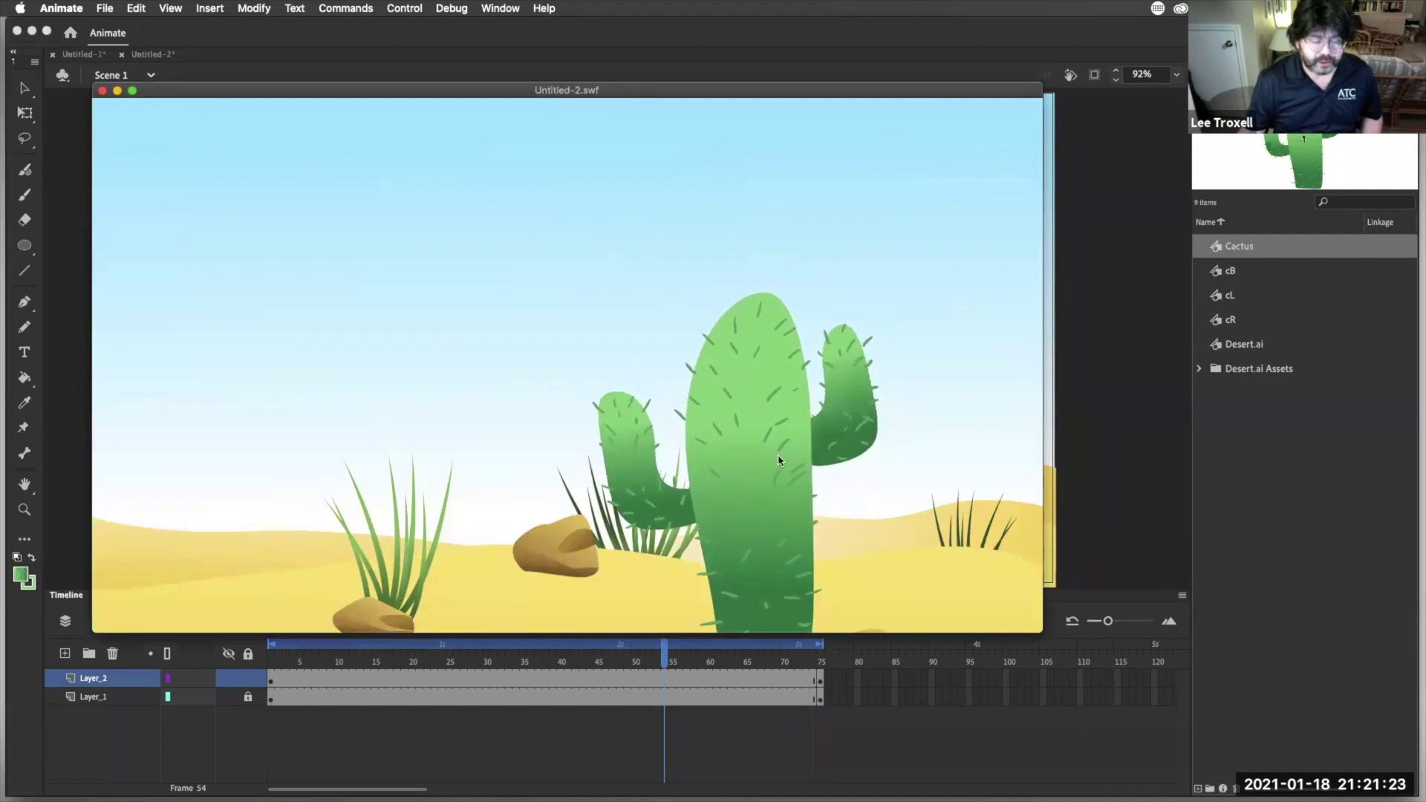
# Close the movie preview, check the last animated frame inside the Cactus symbol, and return to Scene 1
pyautogui.click(102, 90)
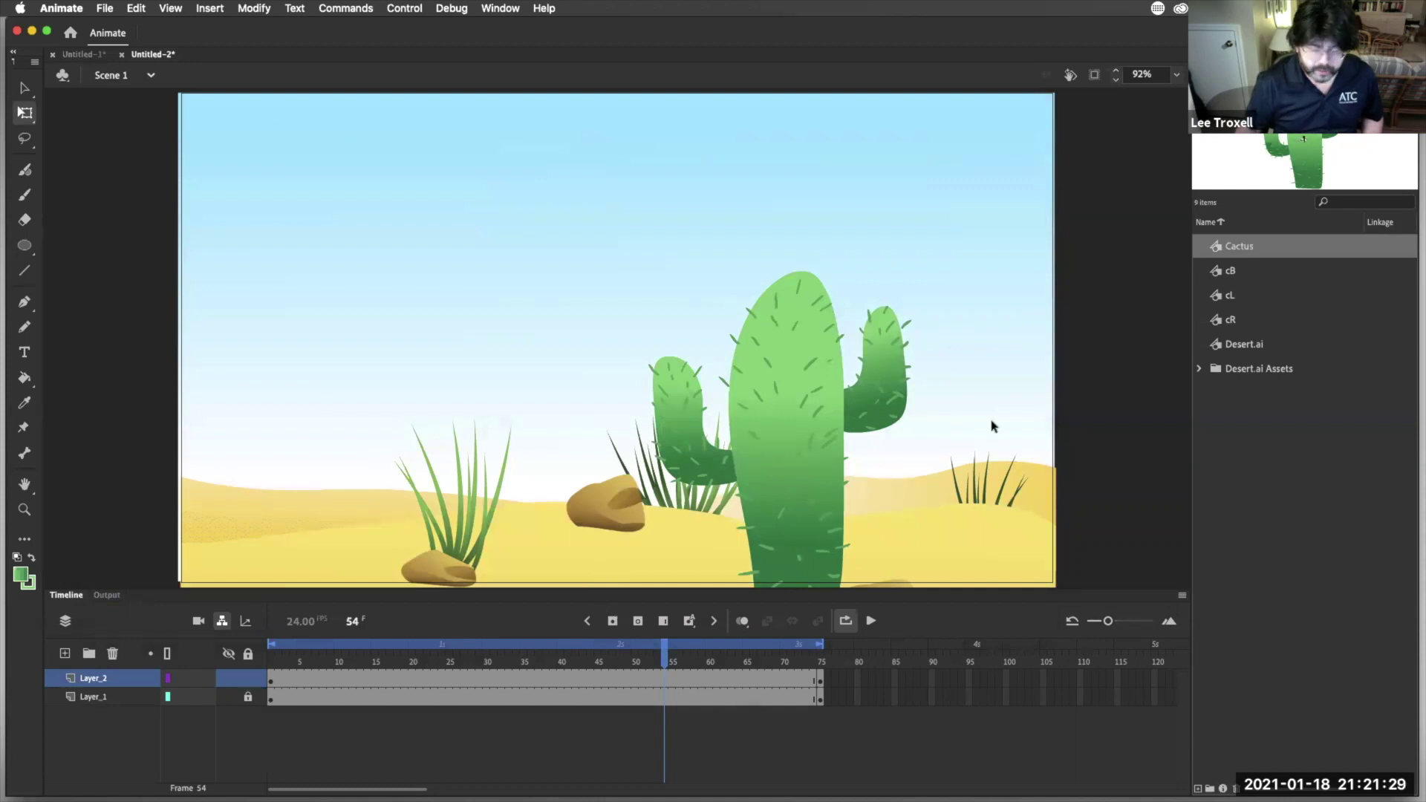
pyautogui.doubleClick(1217, 250)
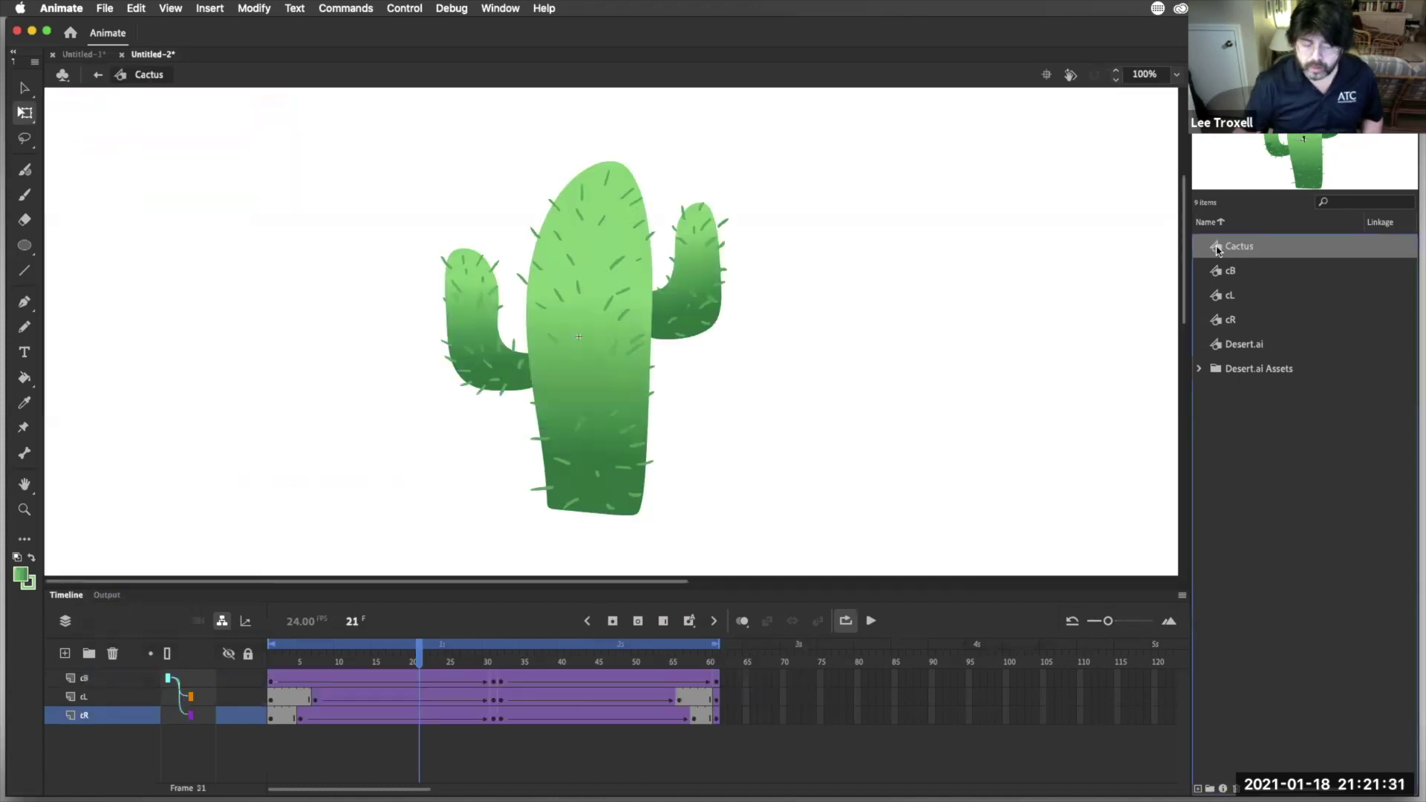
pyautogui.click(716, 682)
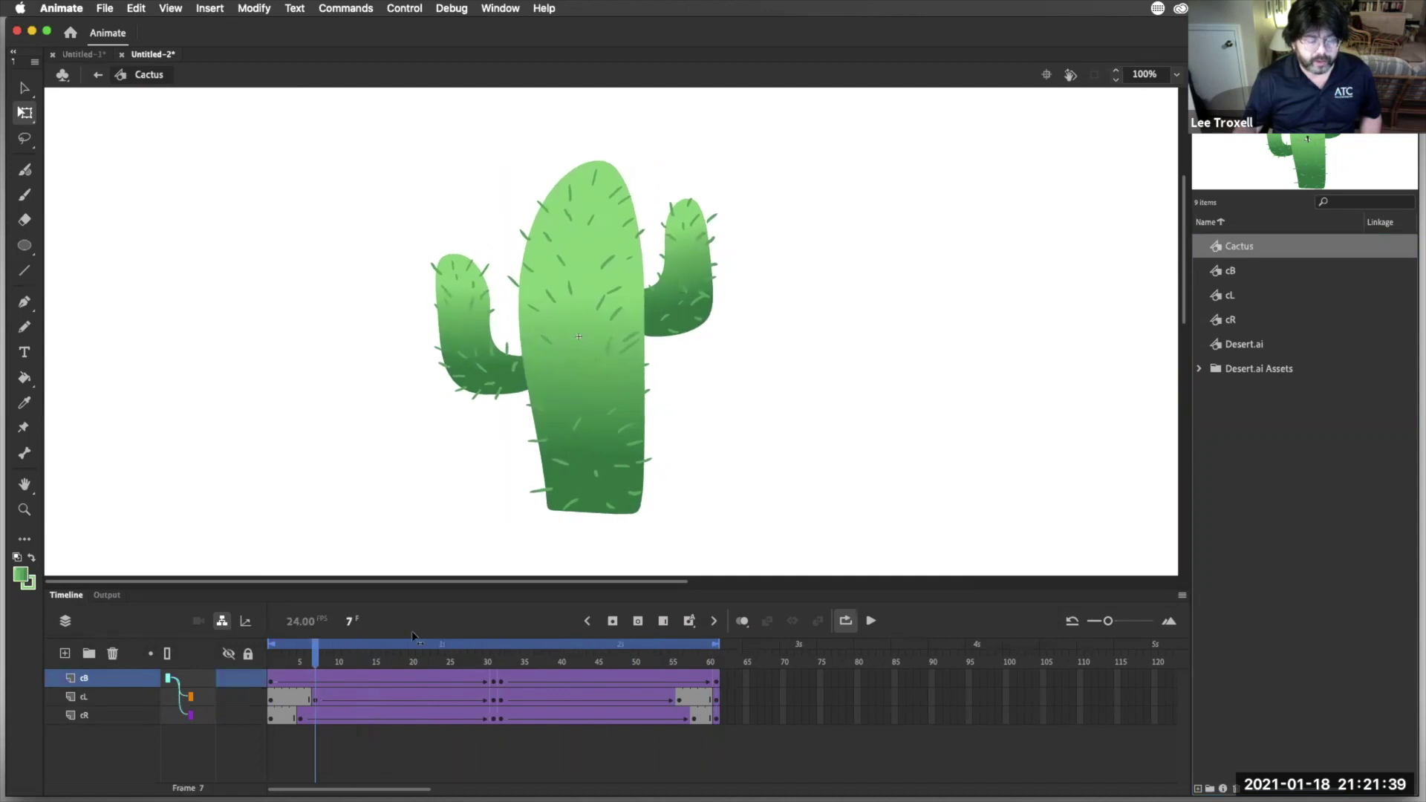
pyautogui.click(96, 75)
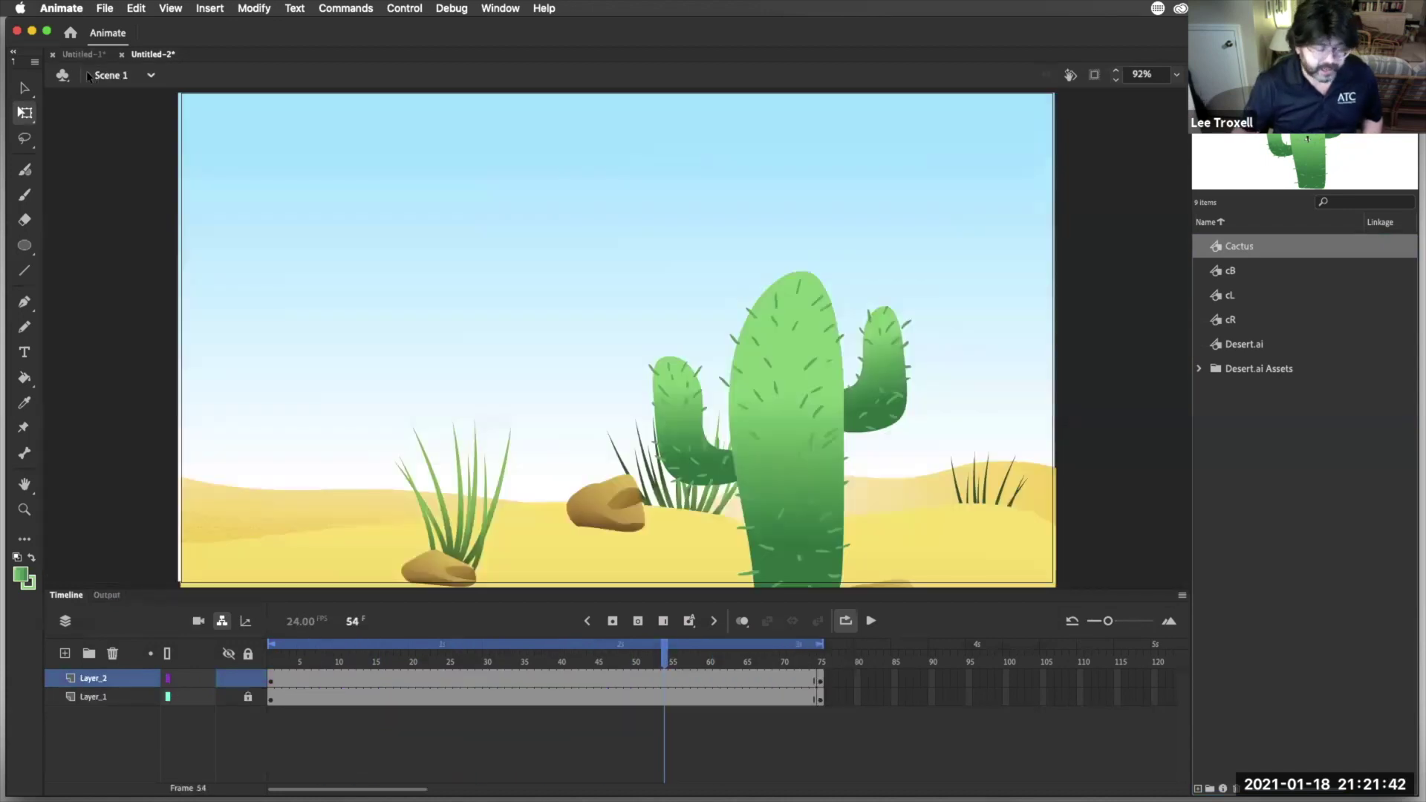
# Remove frames 2 to 75 from both Layer_2 and Layer_1 in Scene 1, keeping only the first frame
pyautogui.click(821, 680)
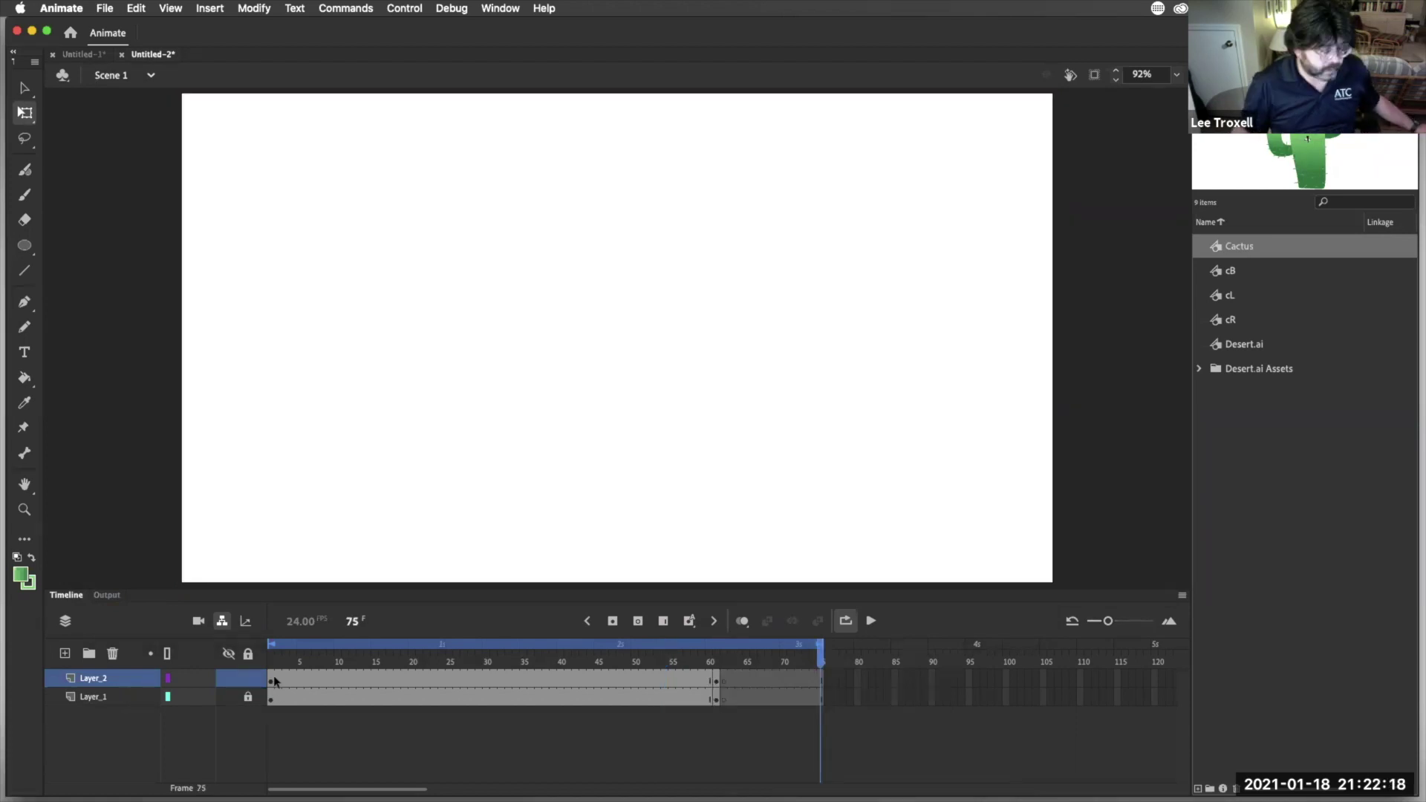
pyautogui.click(274, 677)
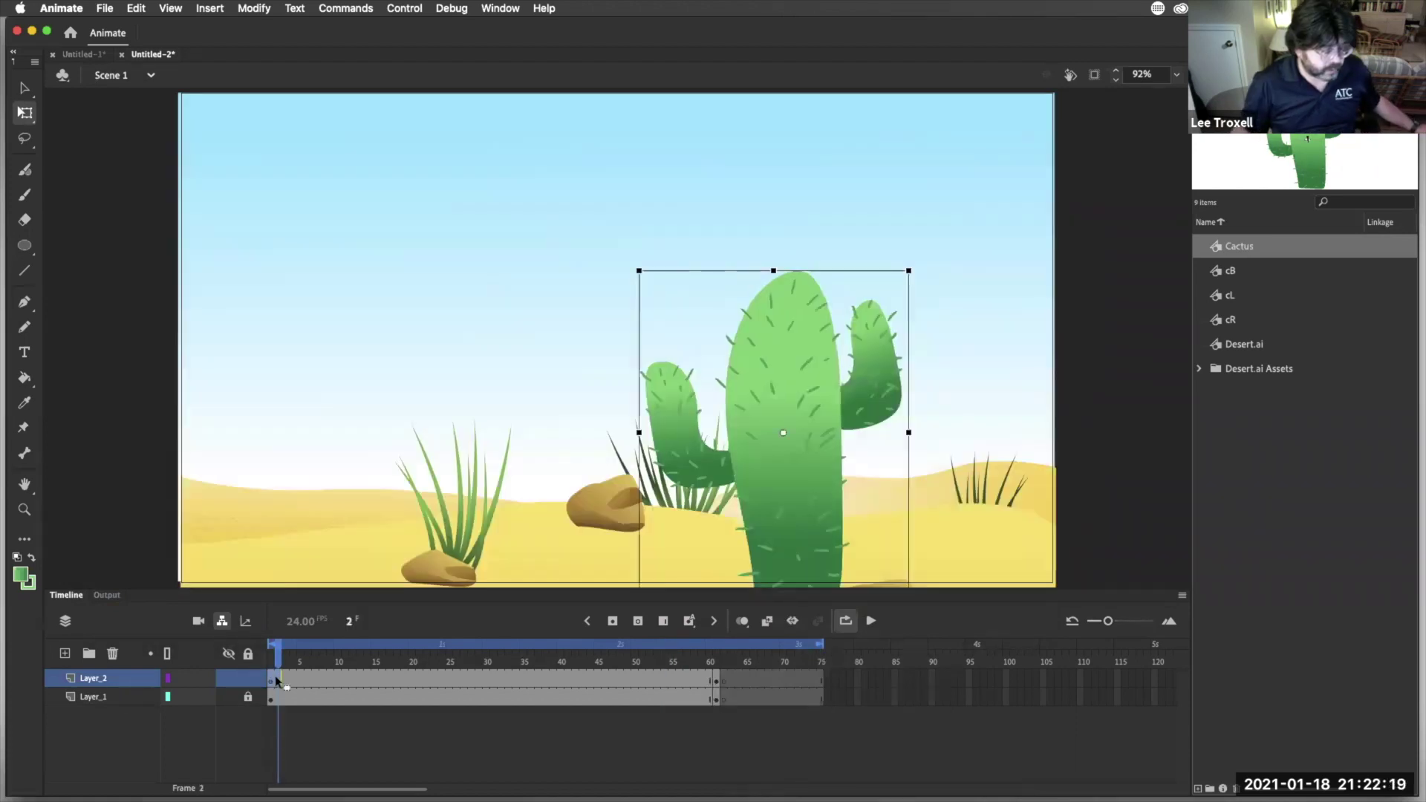
pyautogui.click(279, 676)
pyautogui.click(279, 676)
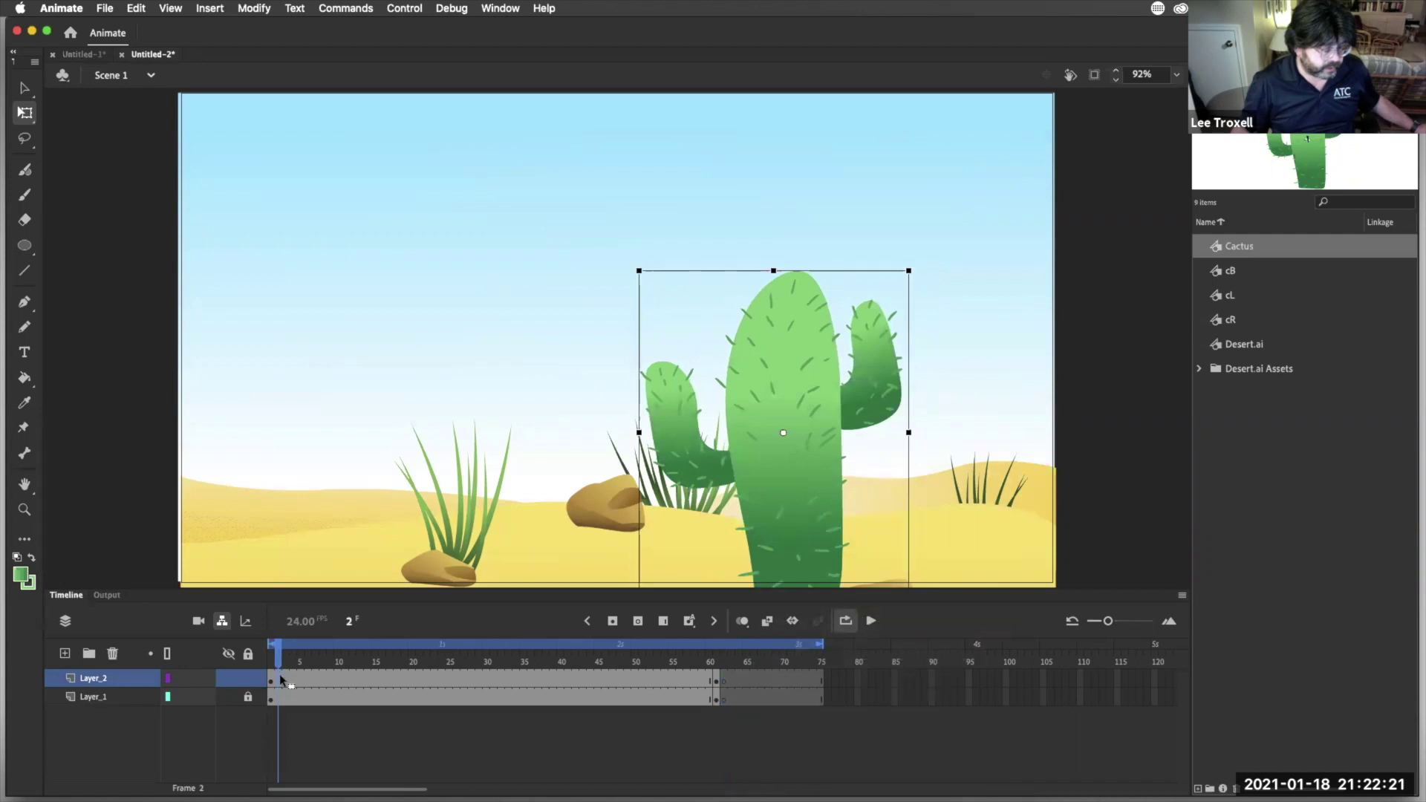
pyautogui.click(822, 698)
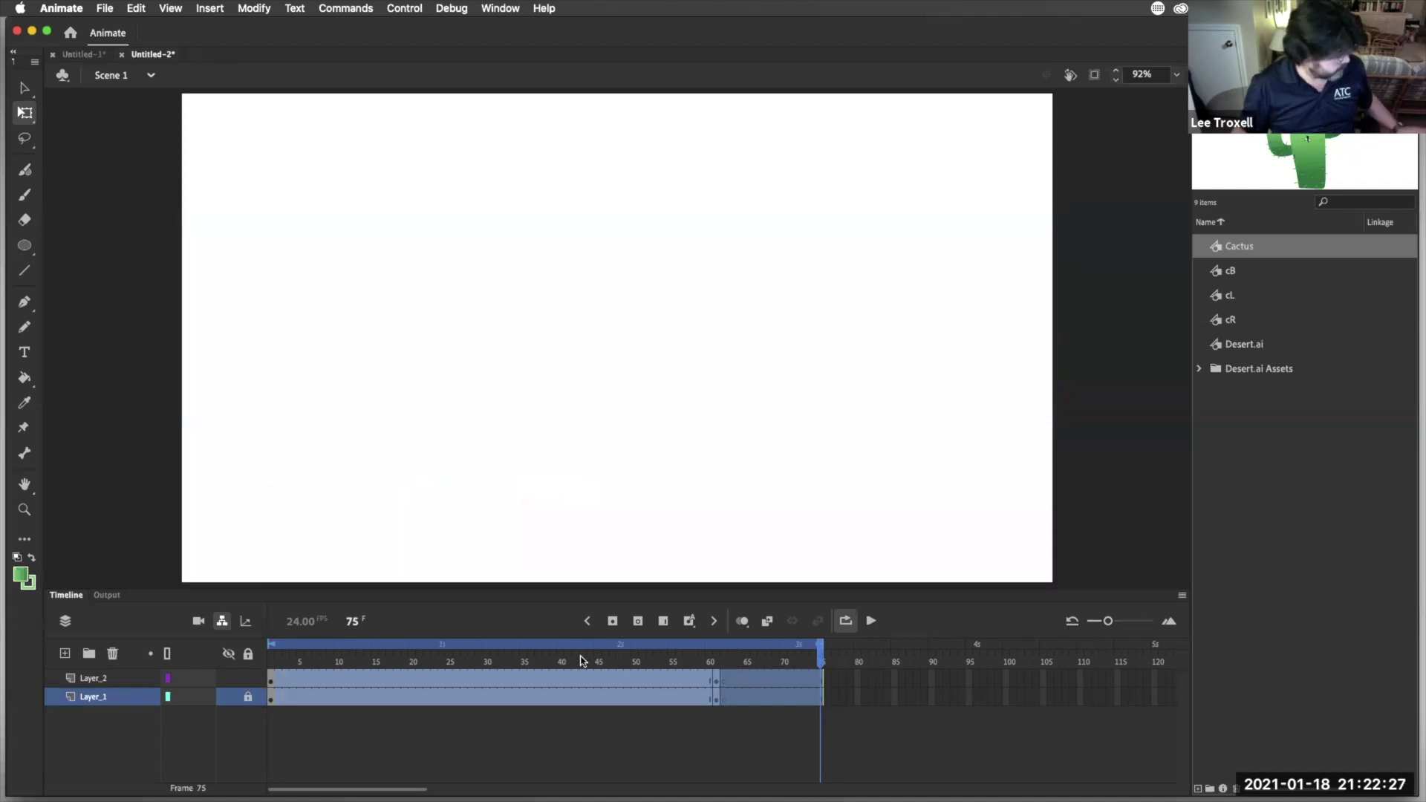
pyautogui.rightClick(561, 683)
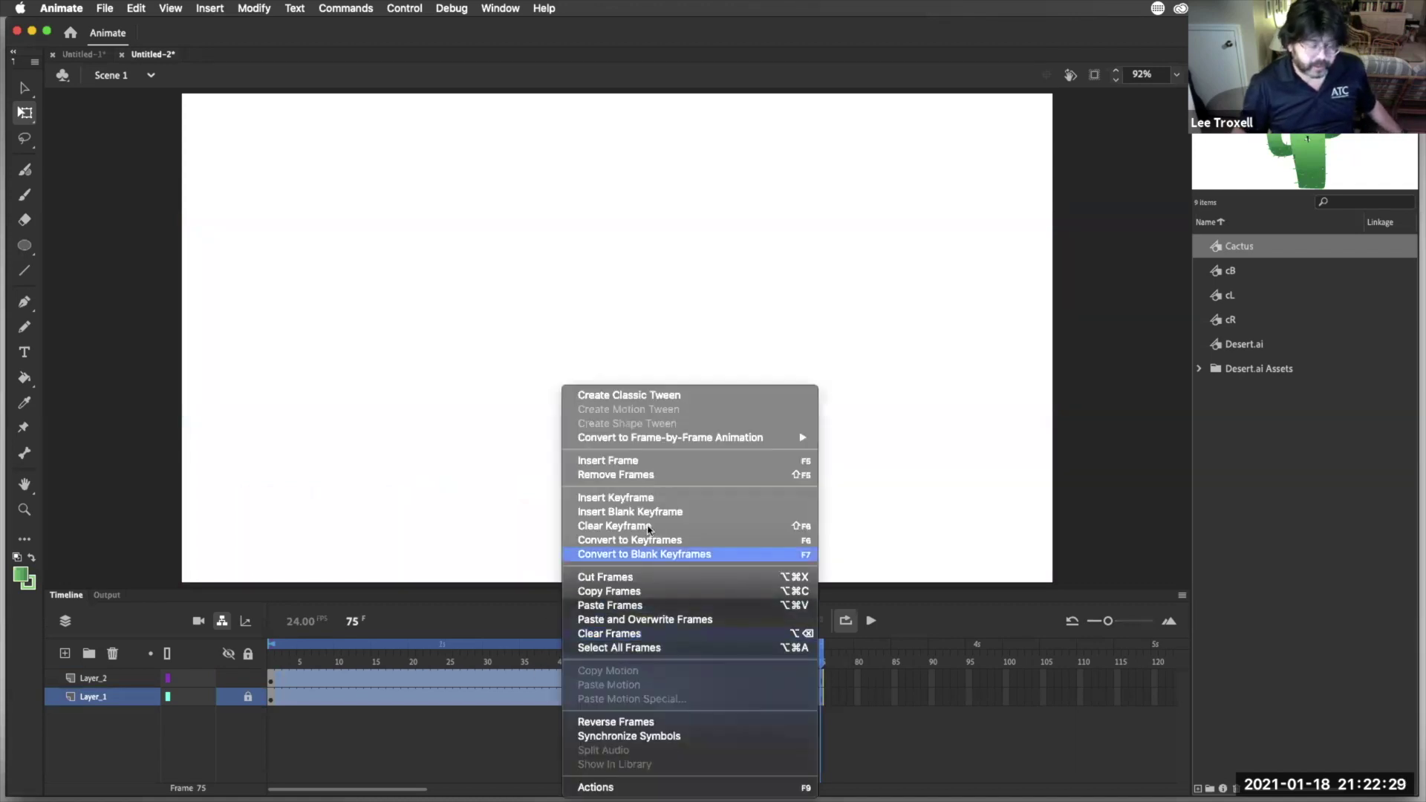
pyautogui.click(646, 475)
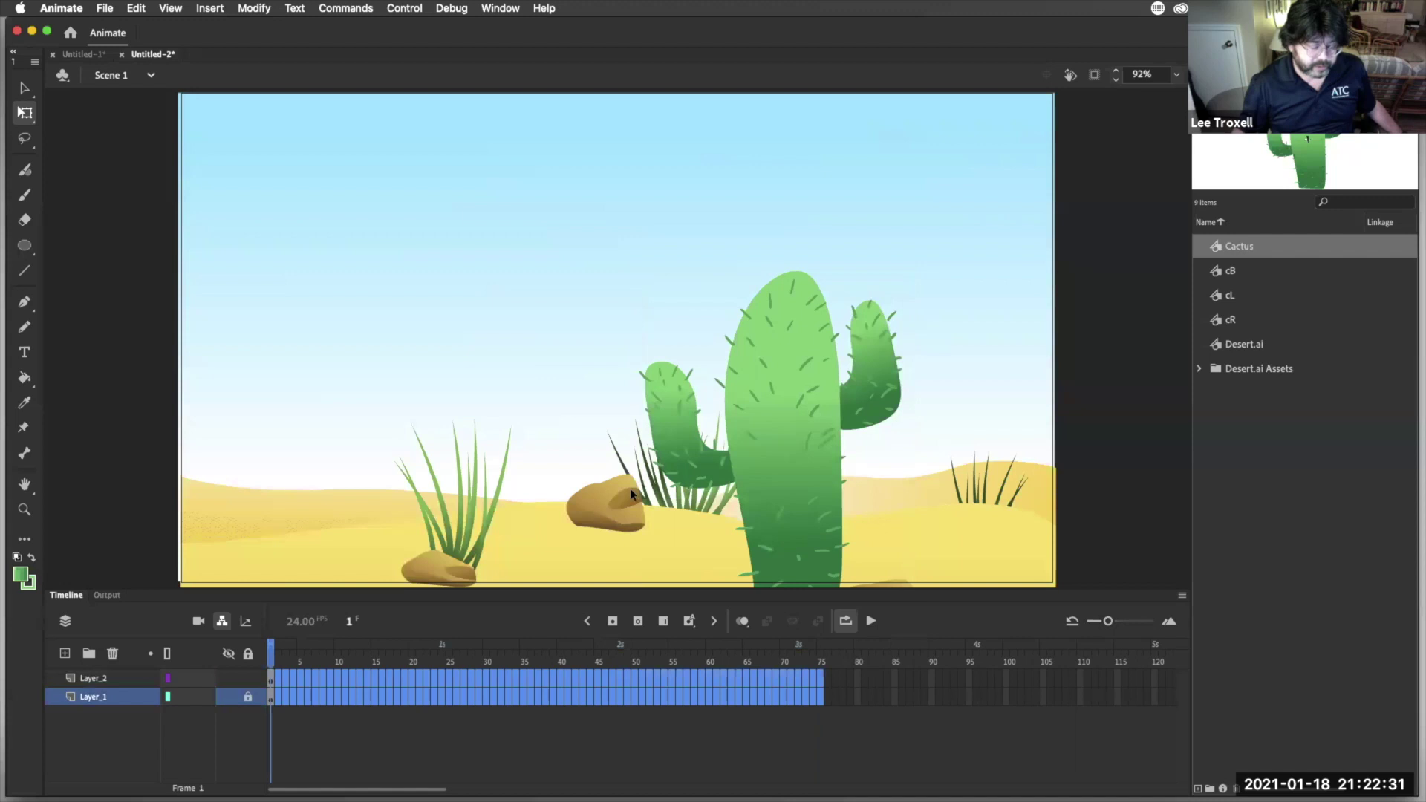
pyautogui.click(576, 766)
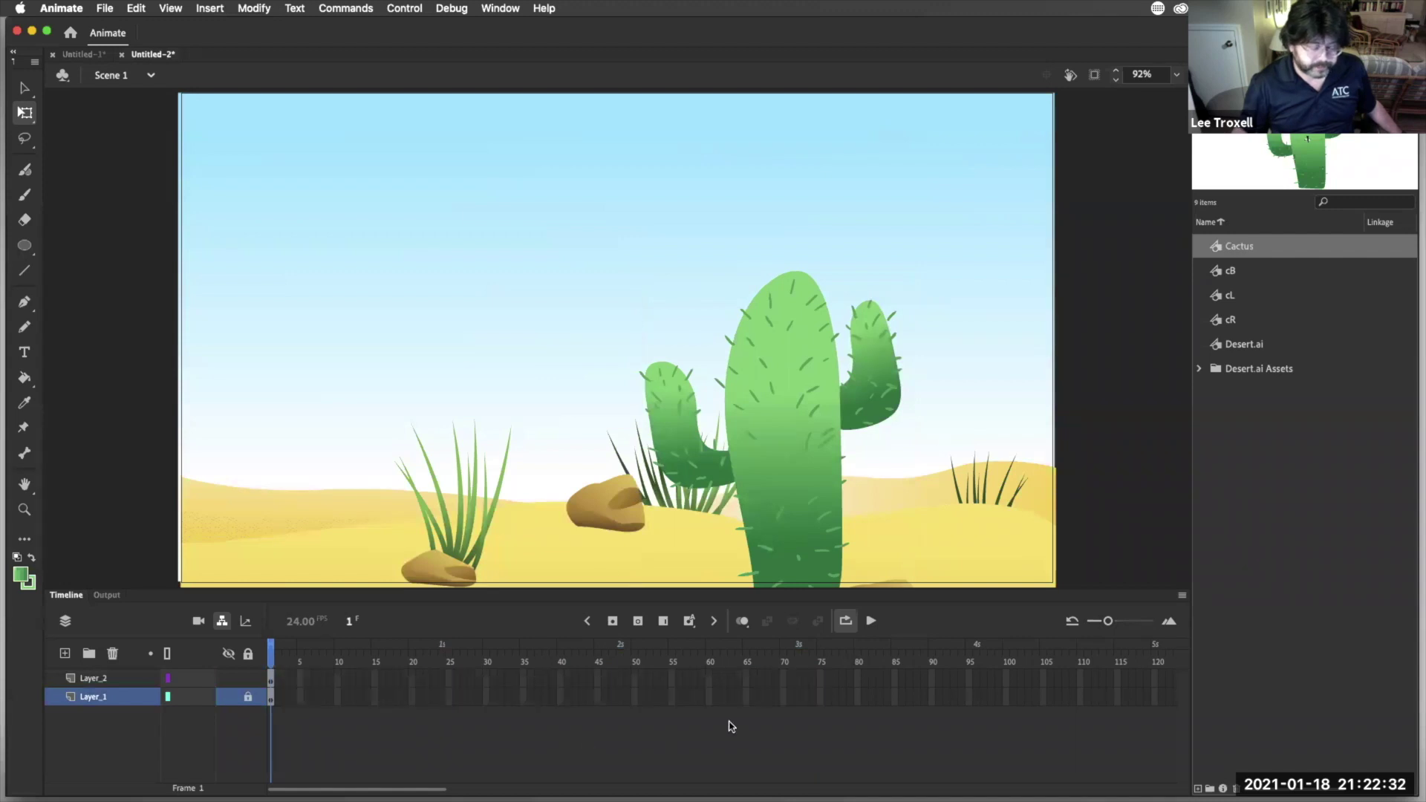
# Insert keyframes at frame 61 on Layer_2 and Layer_1 to match the Cactus symbol's animation length
pyautogui.click(715, 678)
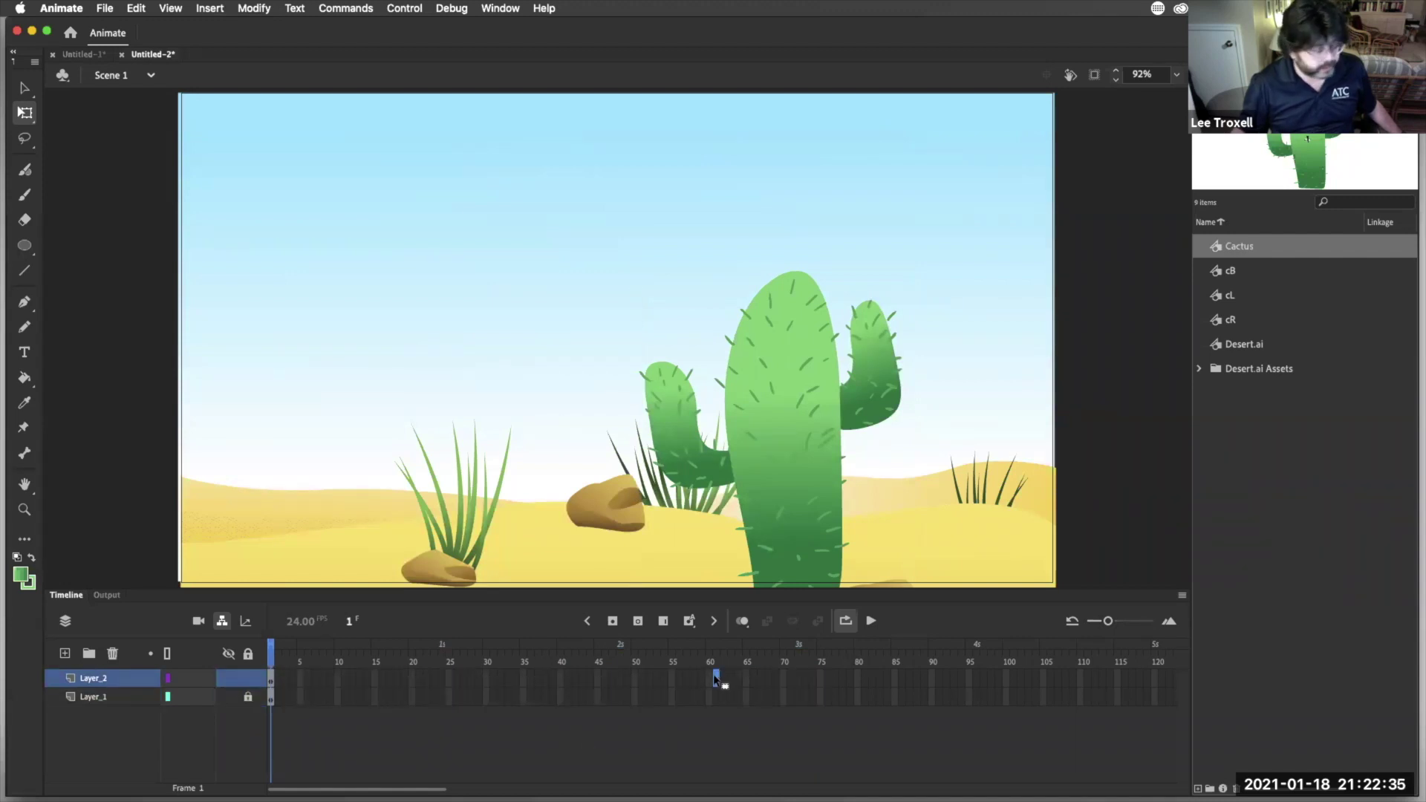
pyautogui.click(613, 622)
pyautogui.click(715, 697)
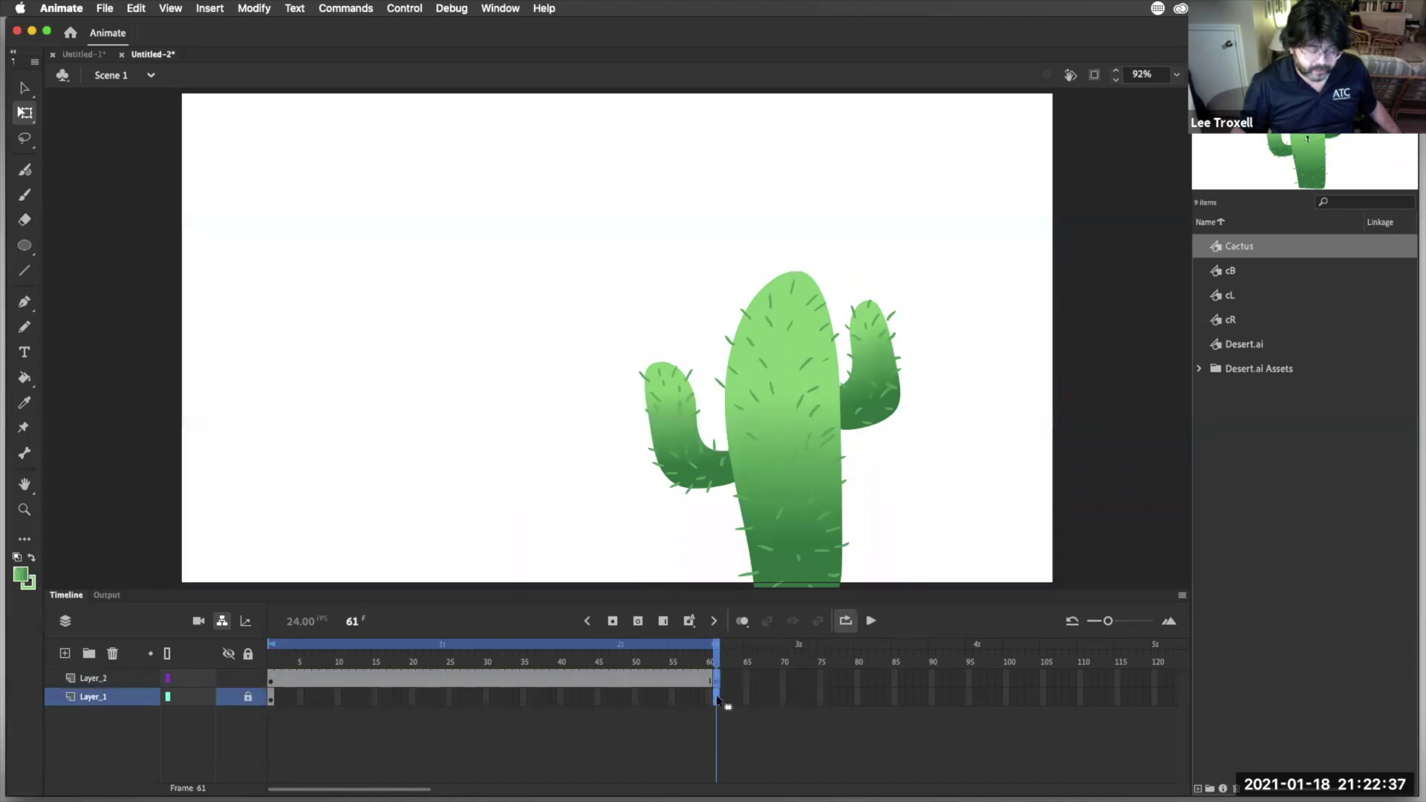
pyautogui.click(615, 623)
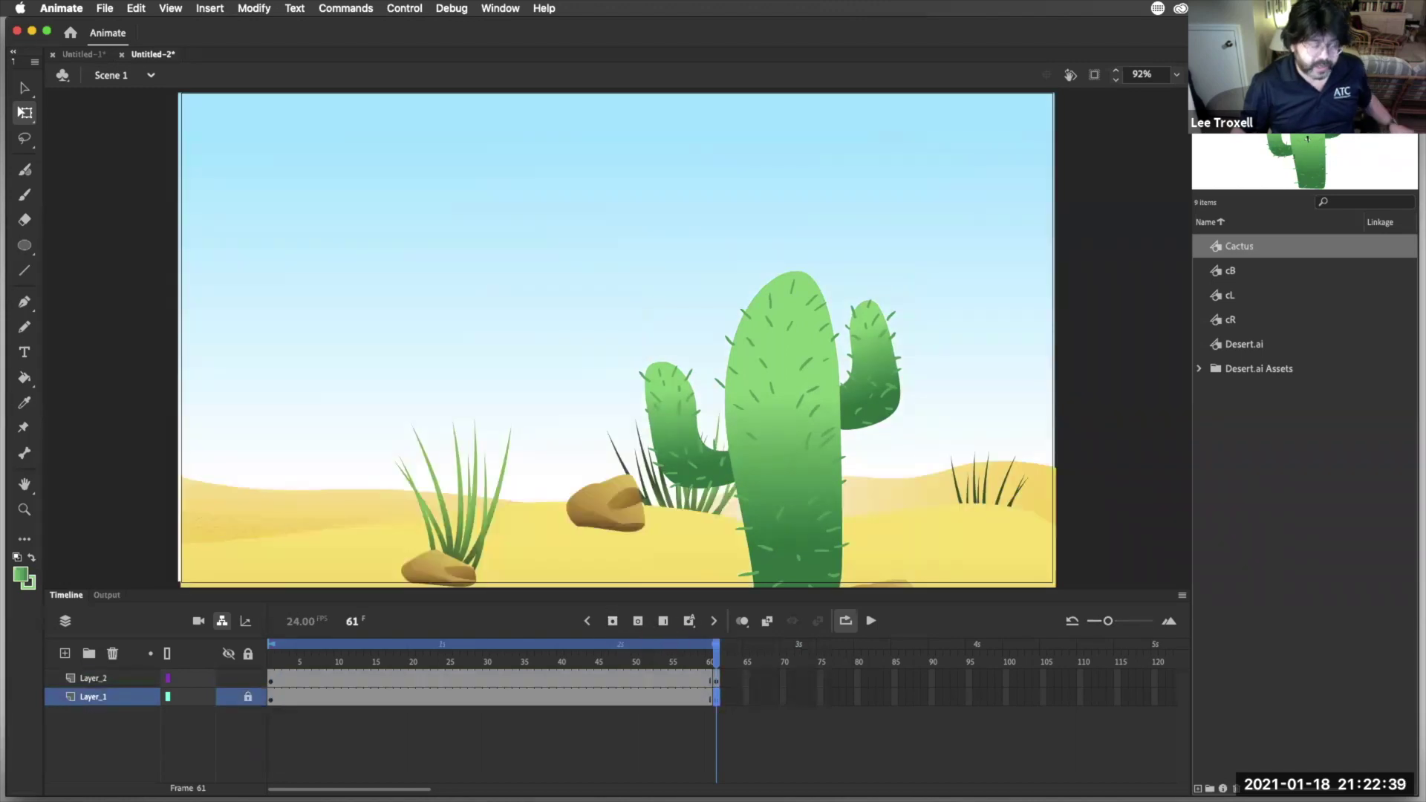
# Test the movie in Animate to check the cactus loop over the 61-frame scene
pyautogui.click(454, 9)
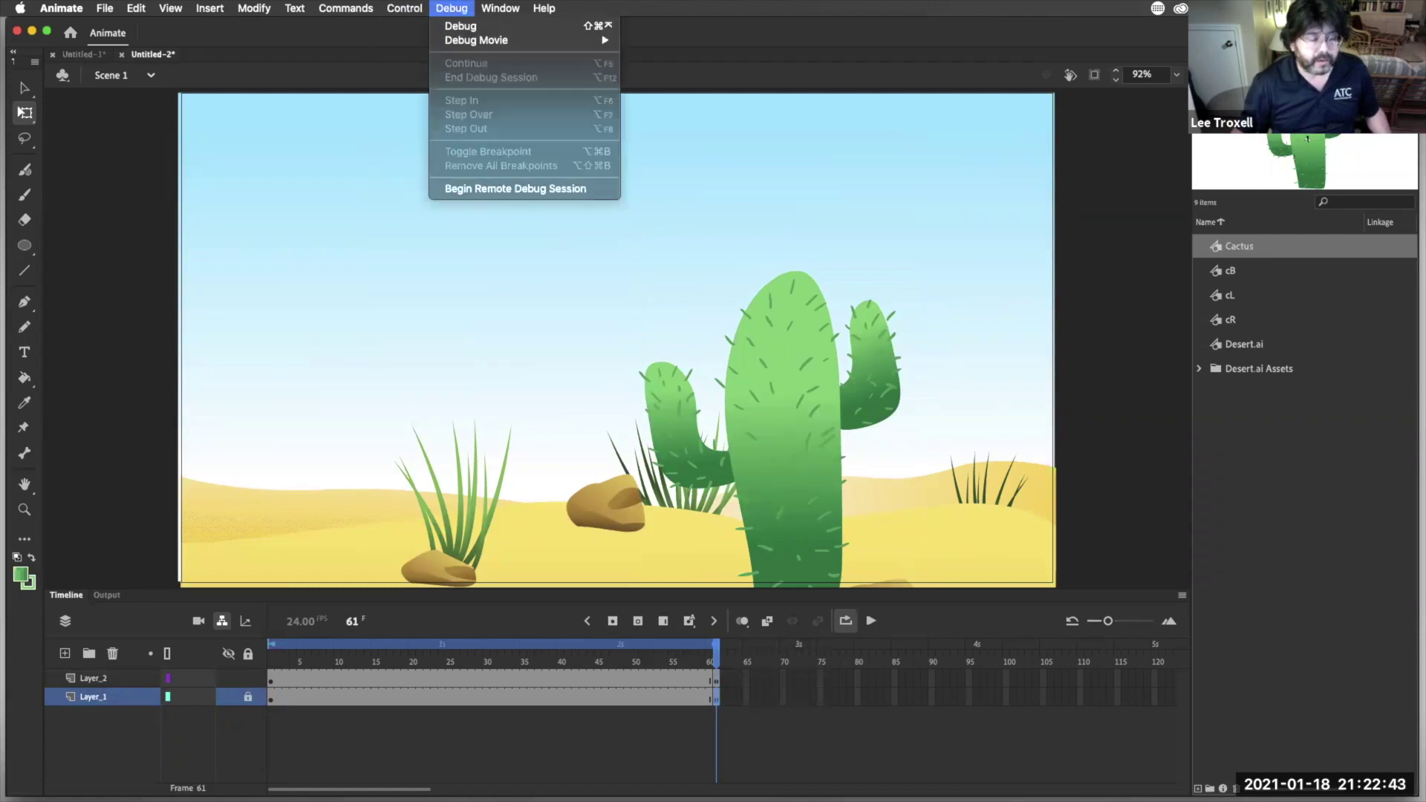
pyautogui.moveTo(448, 158)
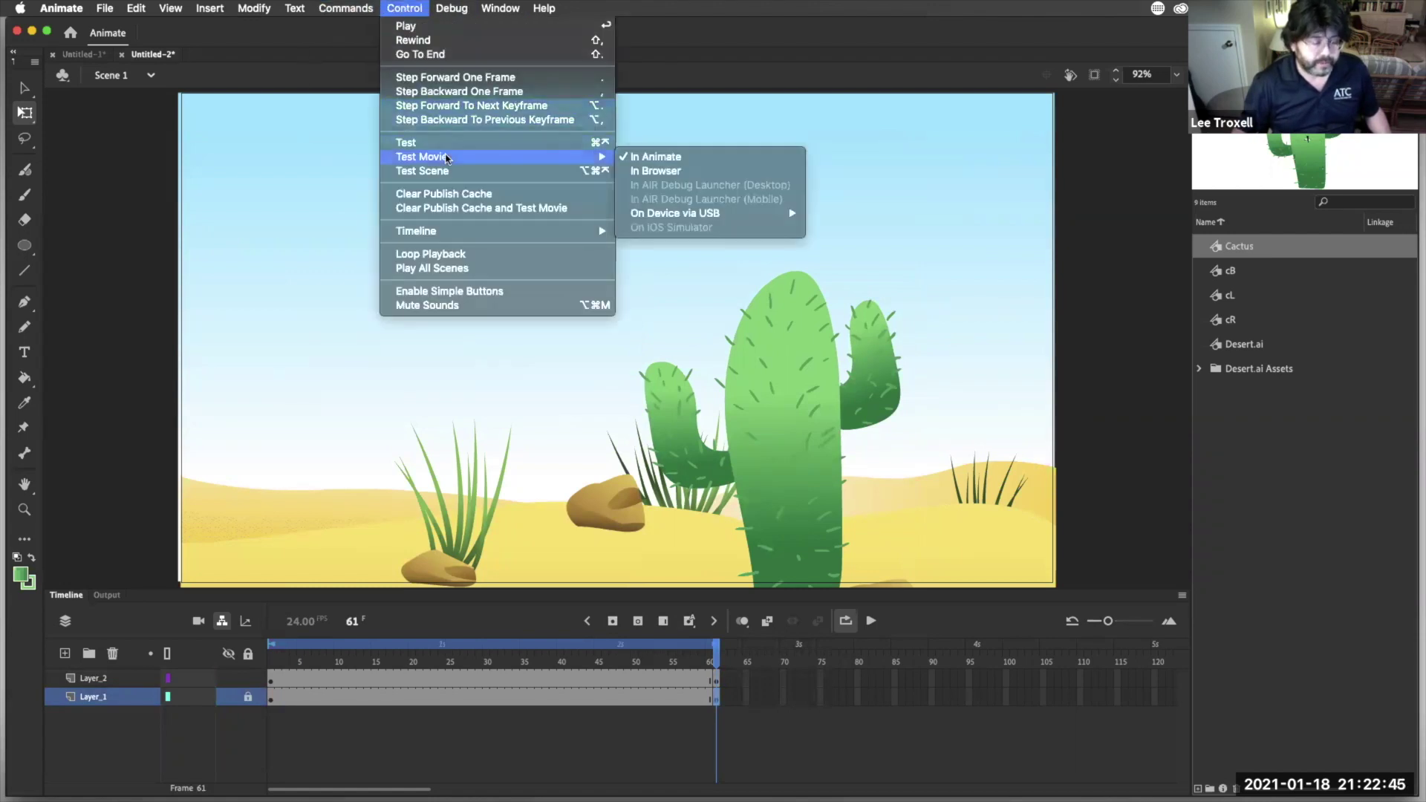
pyautogui.click(633, 156)
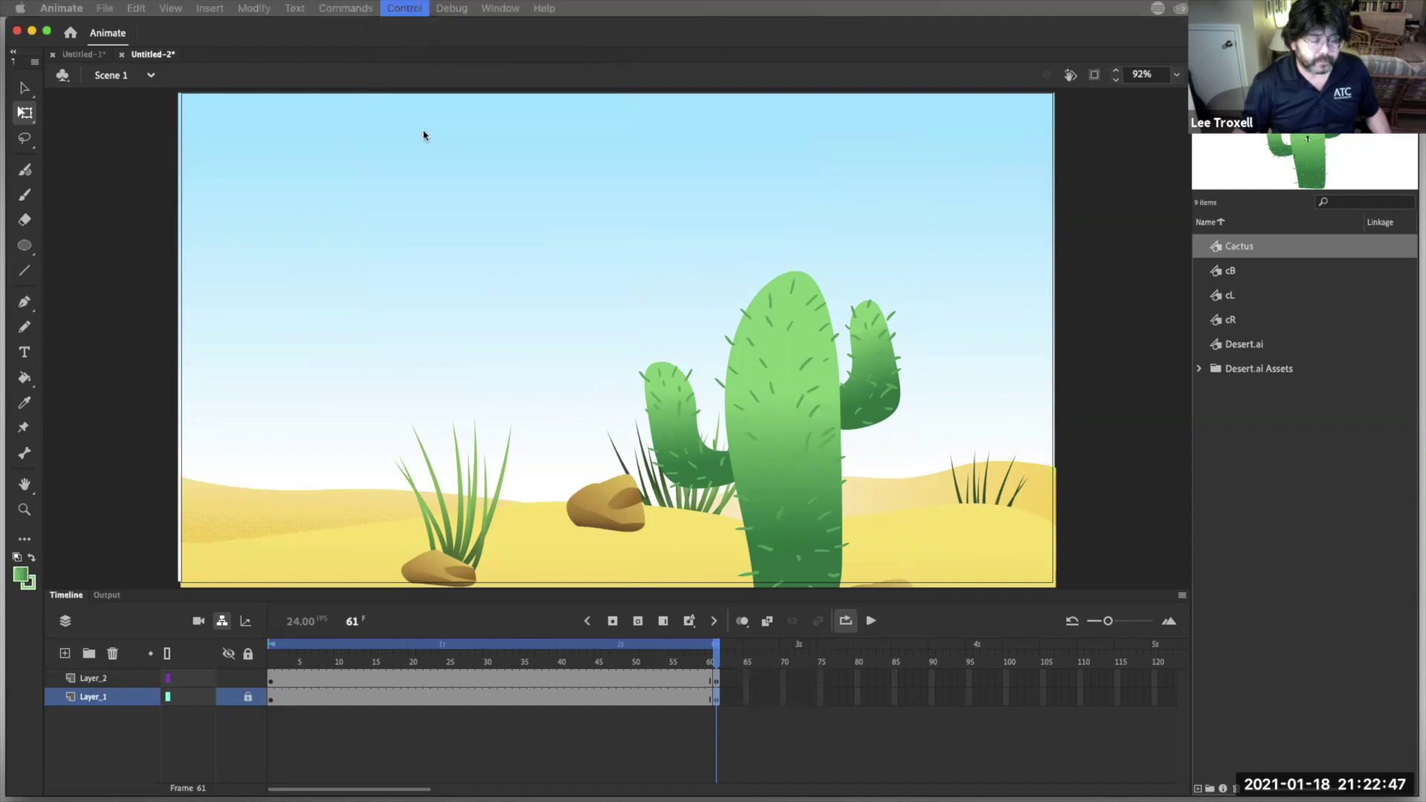